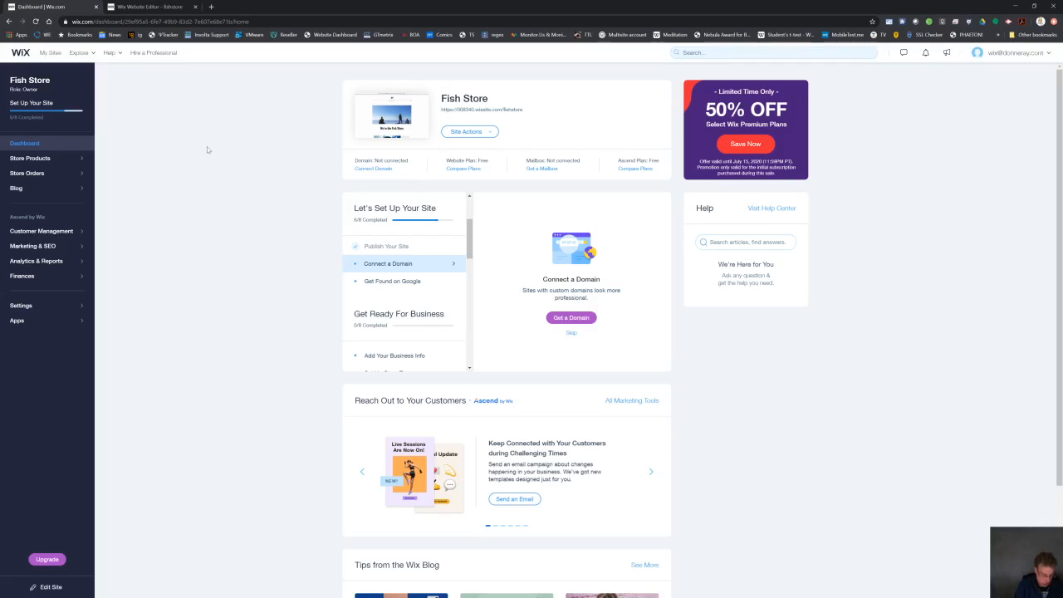
Open a new incognito browser window and tile it side by side with the Wix dashboard window
key("ctrl+shift+n")
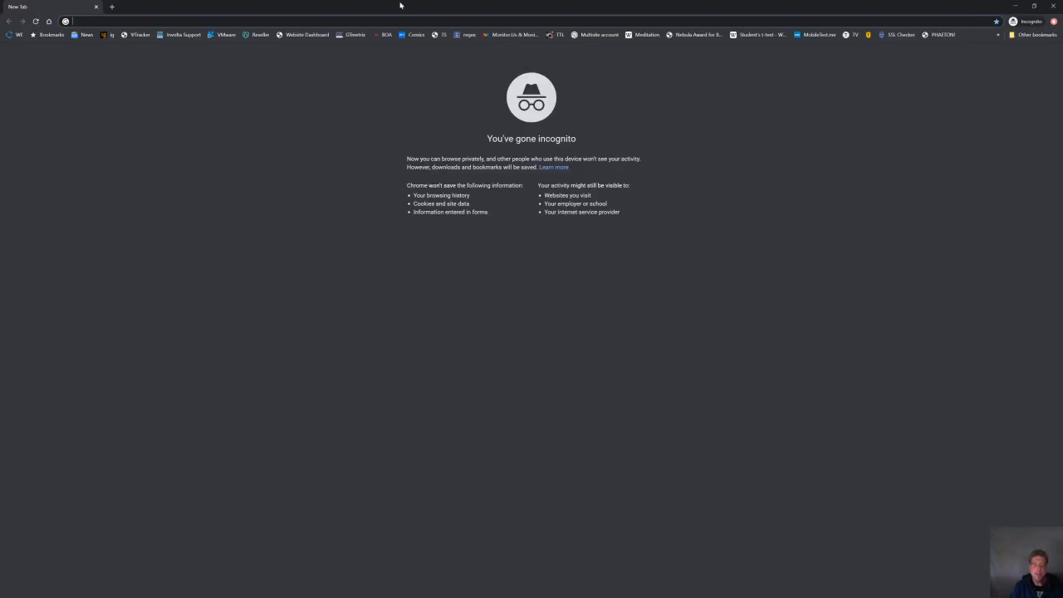
left_click_drag(398, 7, 445, 29)
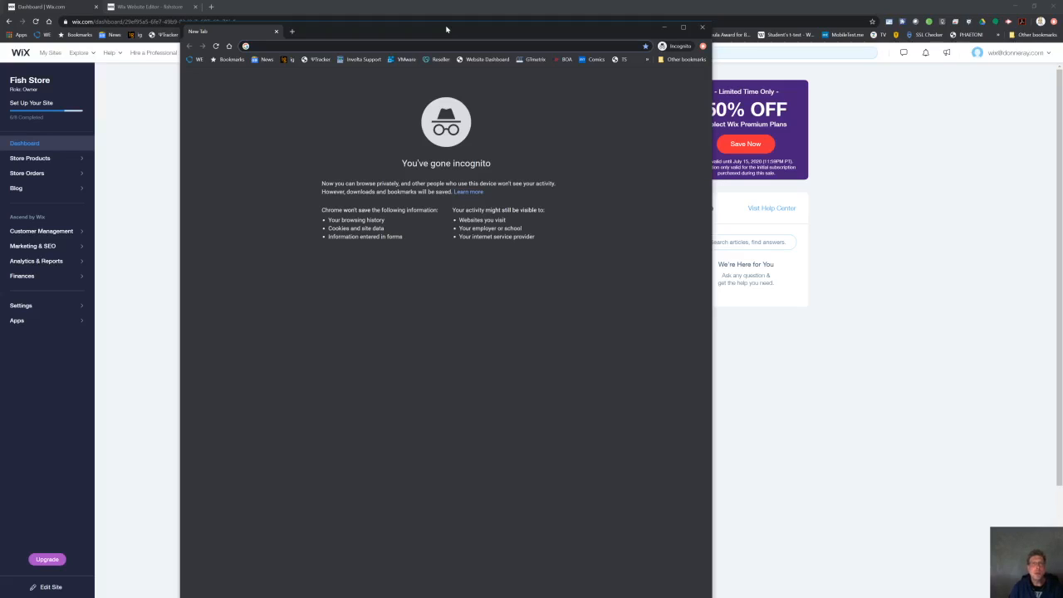
left_click_drag(496, 31, 580, 35)
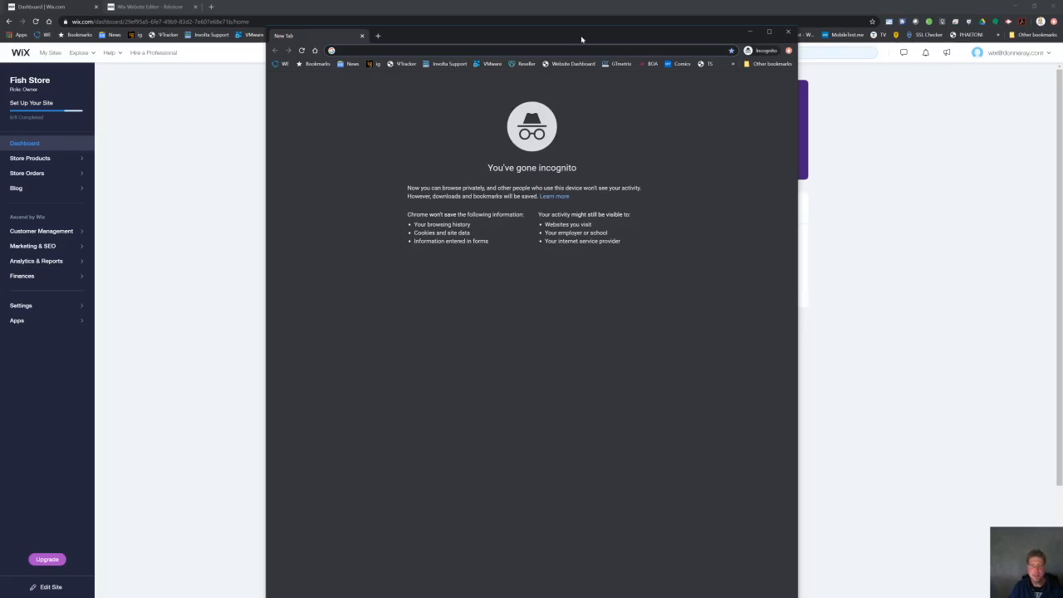
left_click_drag(660, 39, 1061, 40)
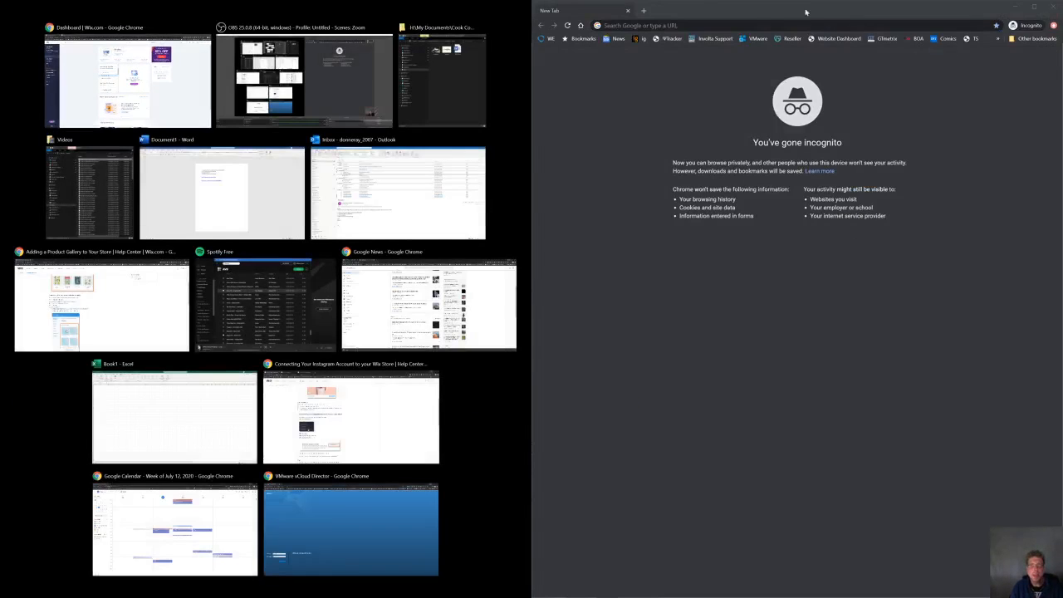
left_click(127, 51)
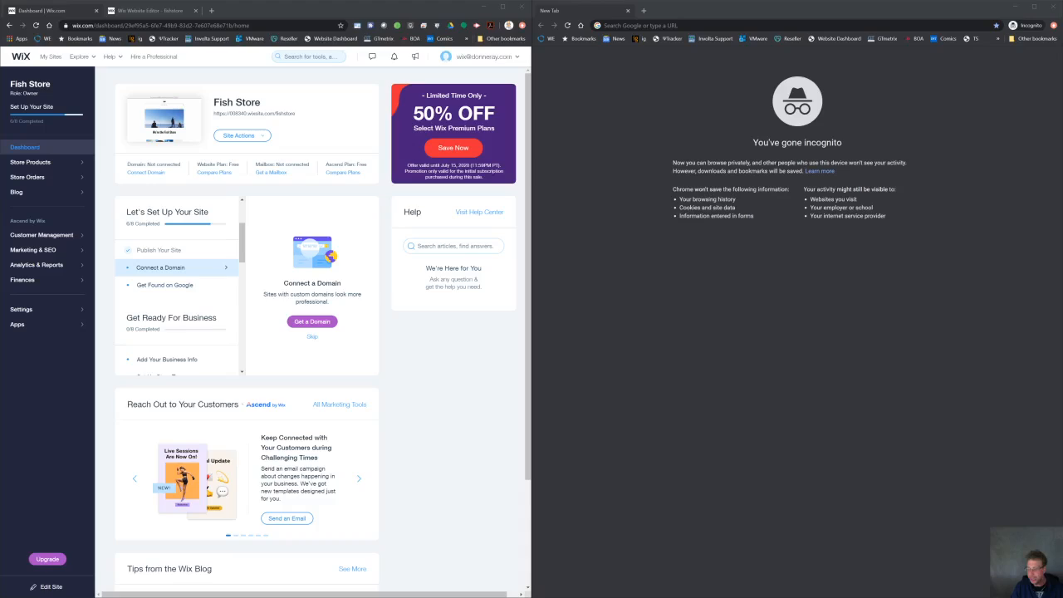
Try to load the site in the incognito window using its /website address and the bare wixsite.com subdomain
left_click(747, 25)
type("https://008340.wixsite.com/website")
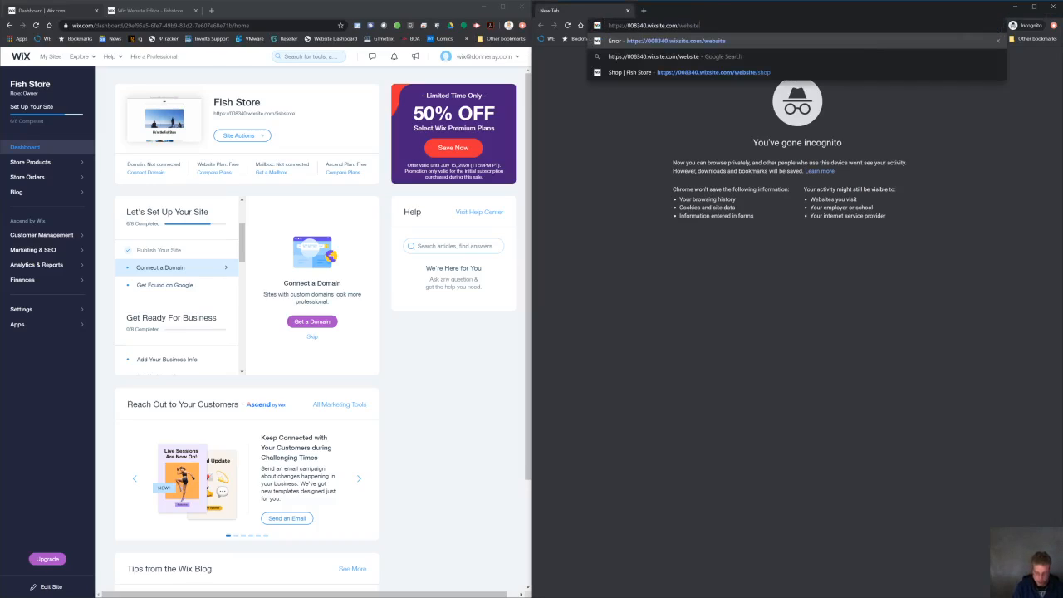
key("Return")
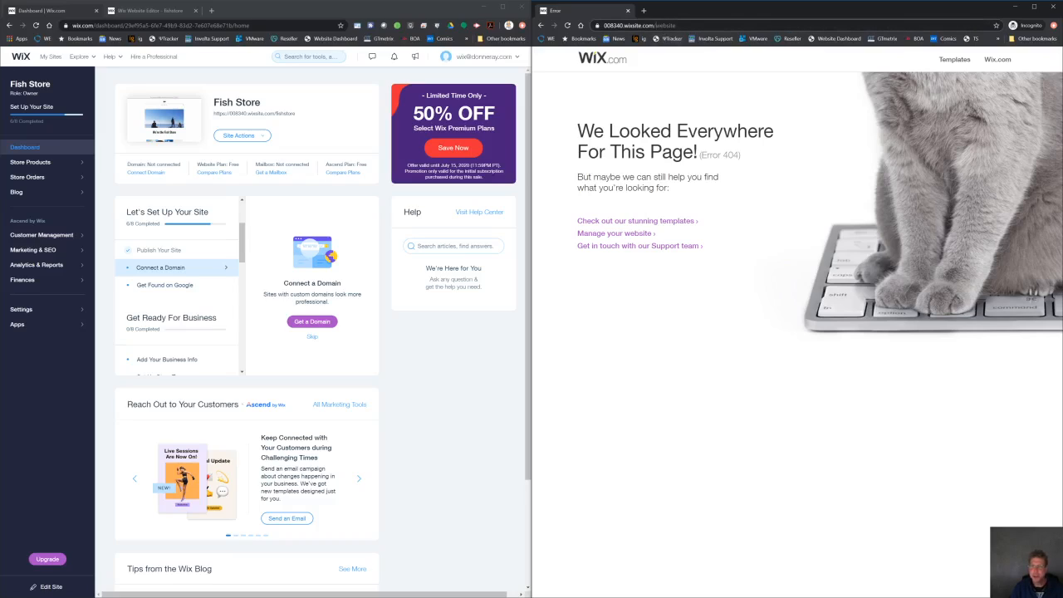
left_click_drag(653, 25, 677, 26)
key("BackSpace")
key("Return")
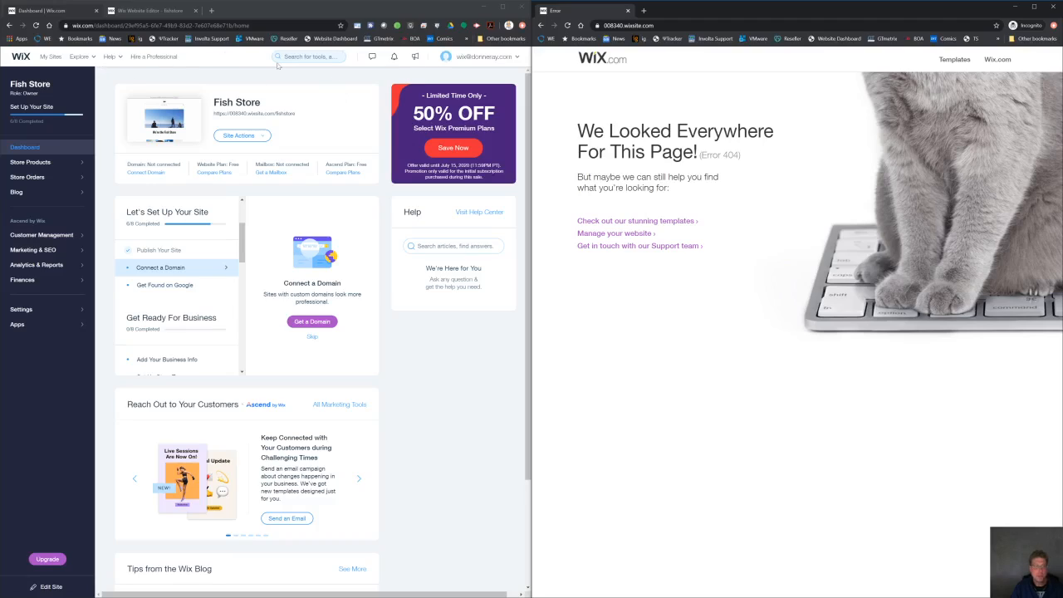
middle_click(55, 58)
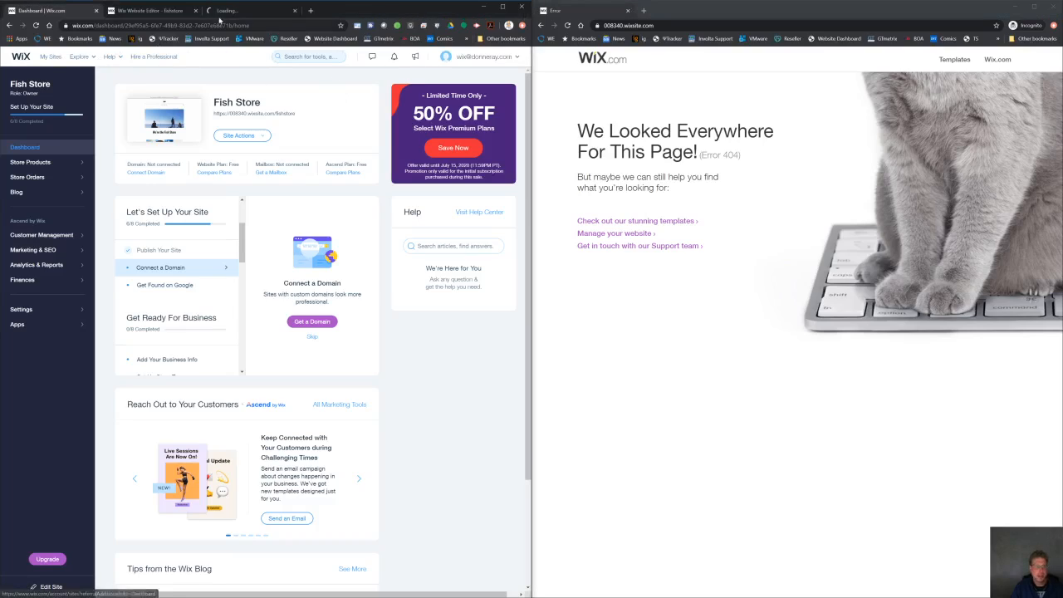
left_click(220, 12)
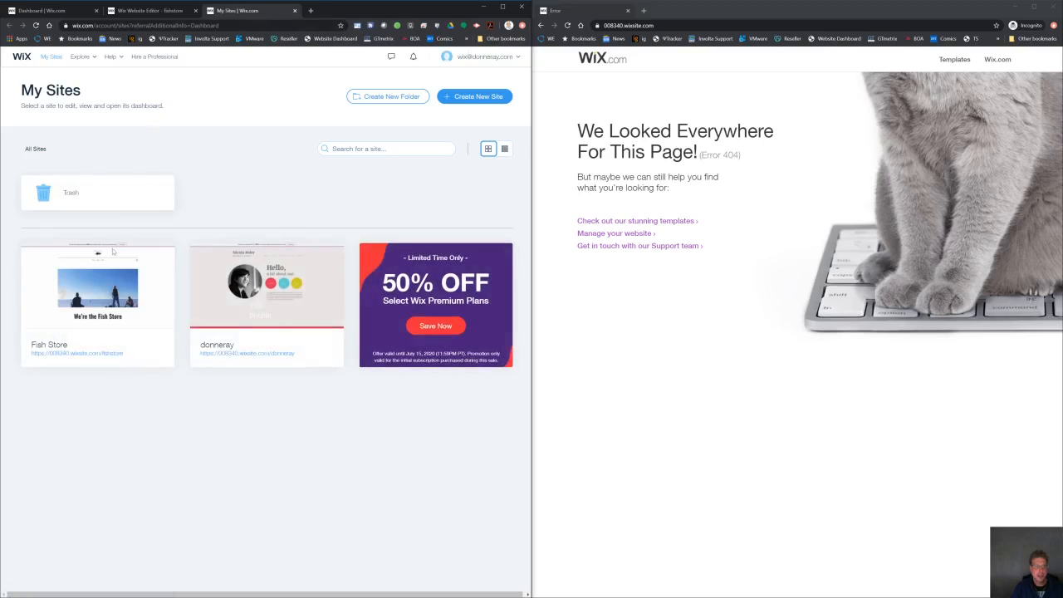
left_click(105, 277)
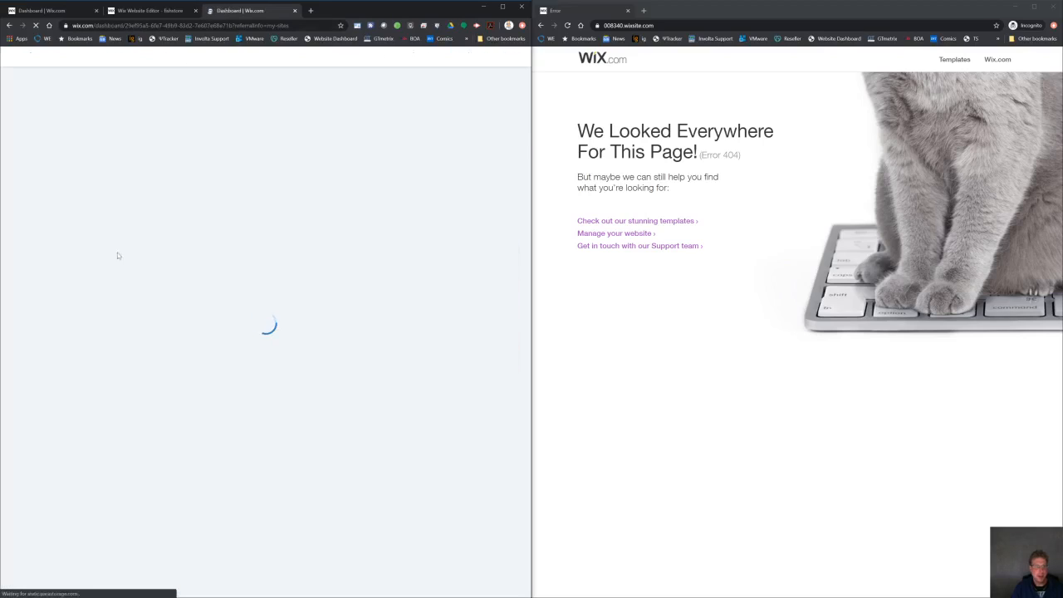
left_click(293, 11)
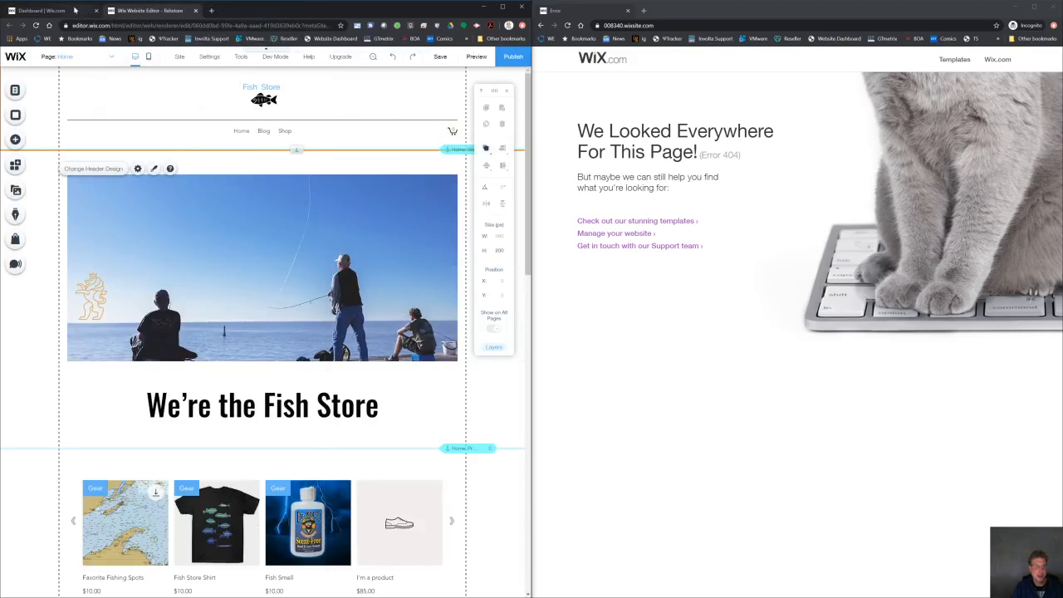
left_click(75, 10)
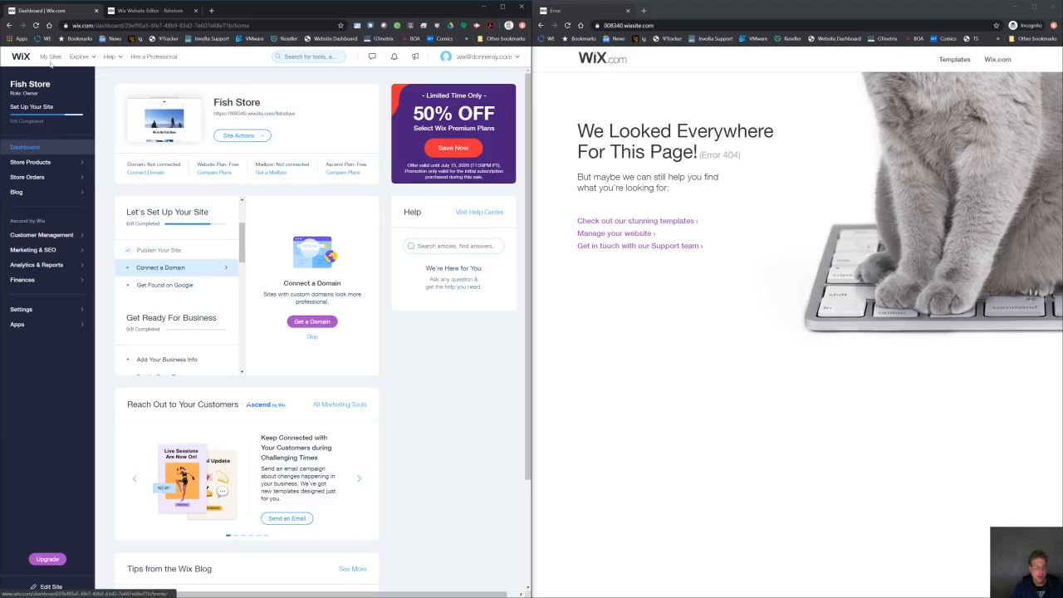
Open the My Sites list in a separate tab and launch the published Fish Store site from its link
left_click(51, 56, "ctrl")
left_click(224, 15)
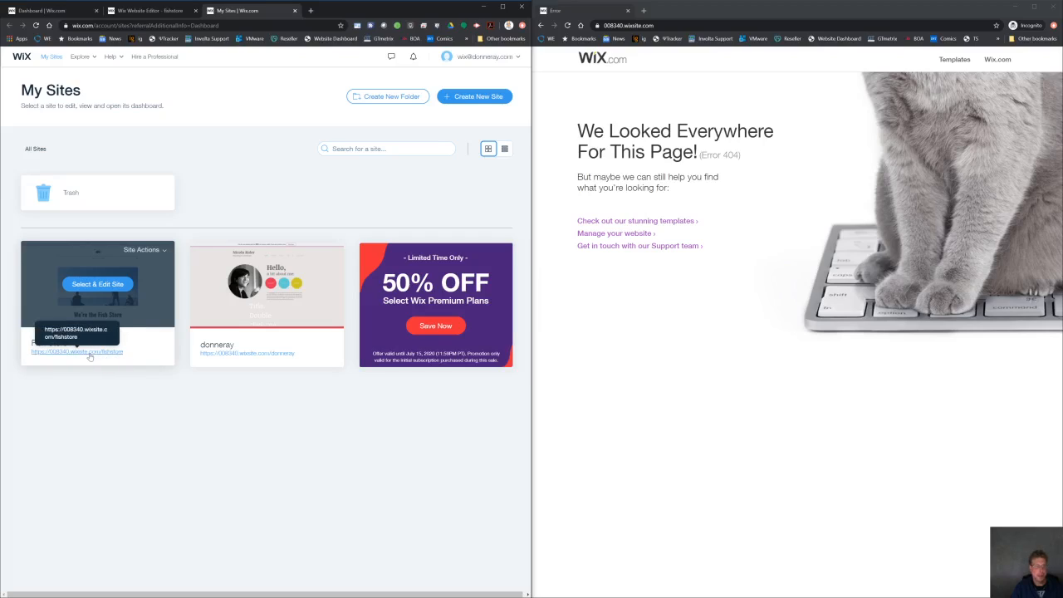
left_click(90, 352)
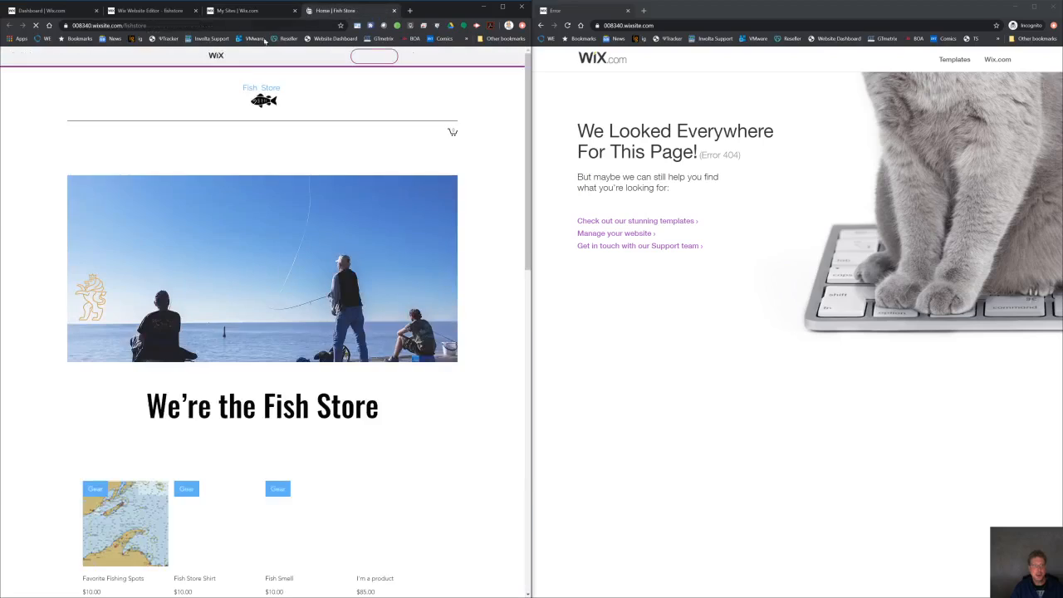
Copy the published Fish Store site's address and load it in the incognito window
left_click(208, 25)
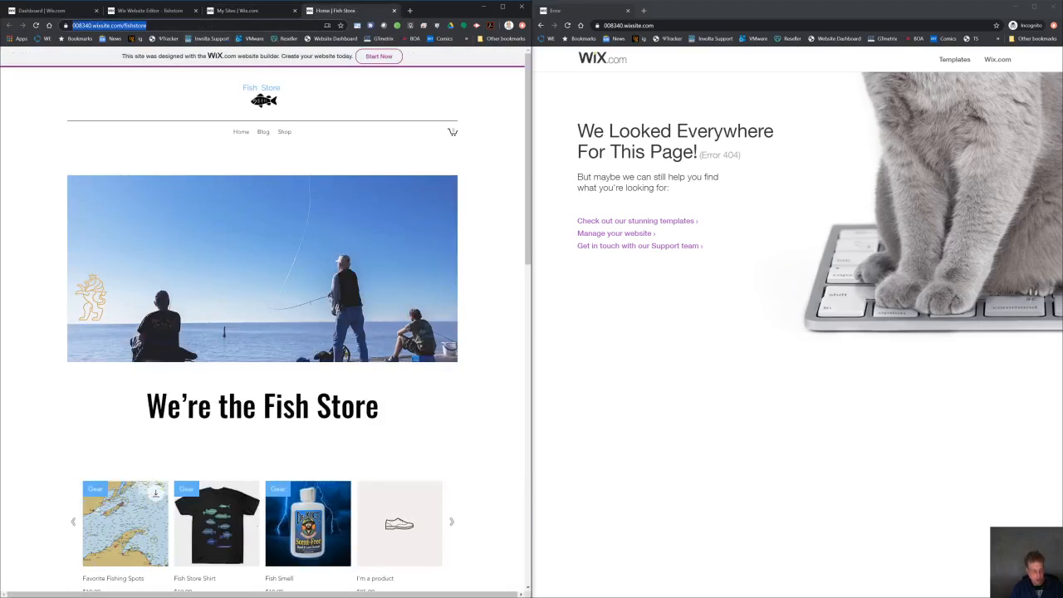
key("ctrl+c")
left_click(664, 25)
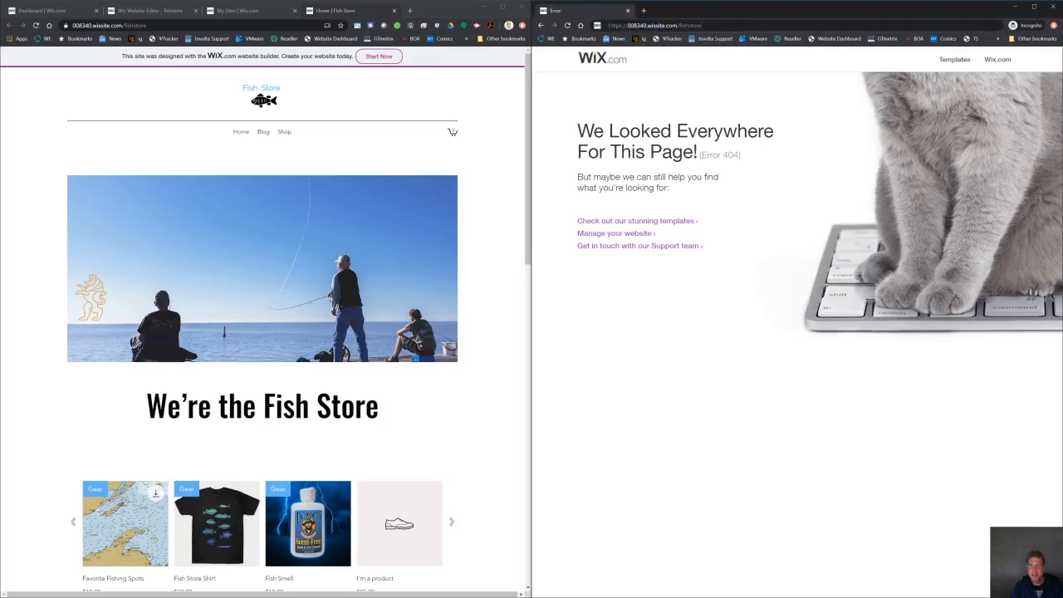
key("ctrl+v")
key("Return")
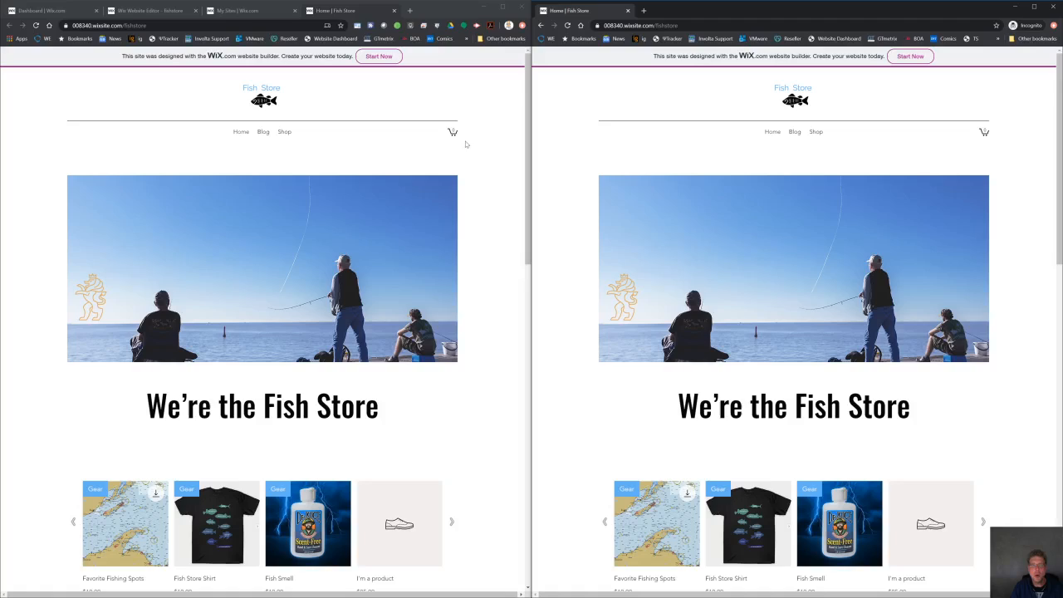
Open the Fish Store site for editing from its dashboard, and close the older editor tab and the My Sites tab
left_click(58, 10)
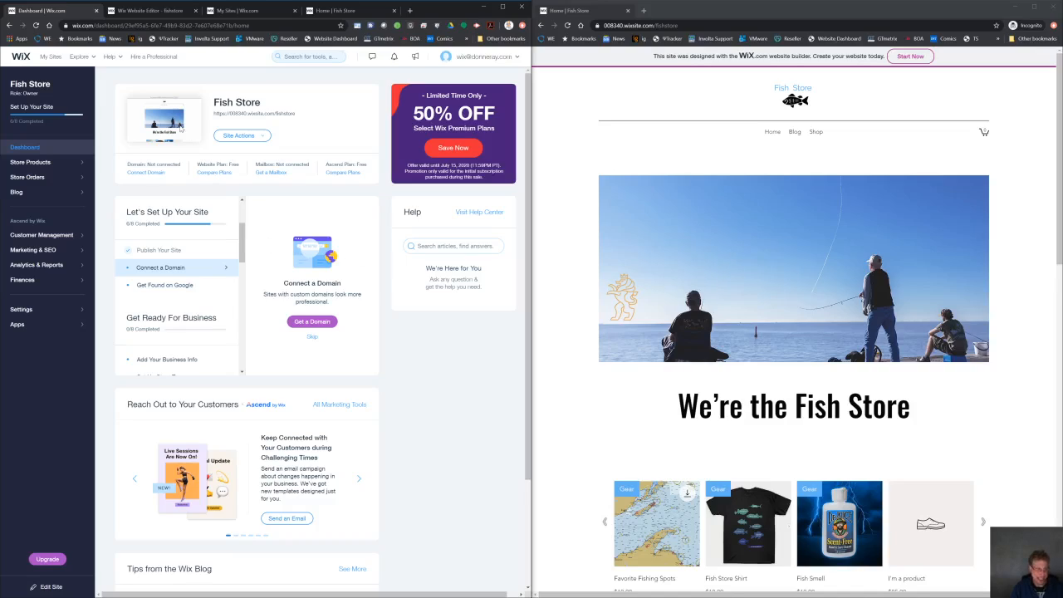
left_click(47, 587)
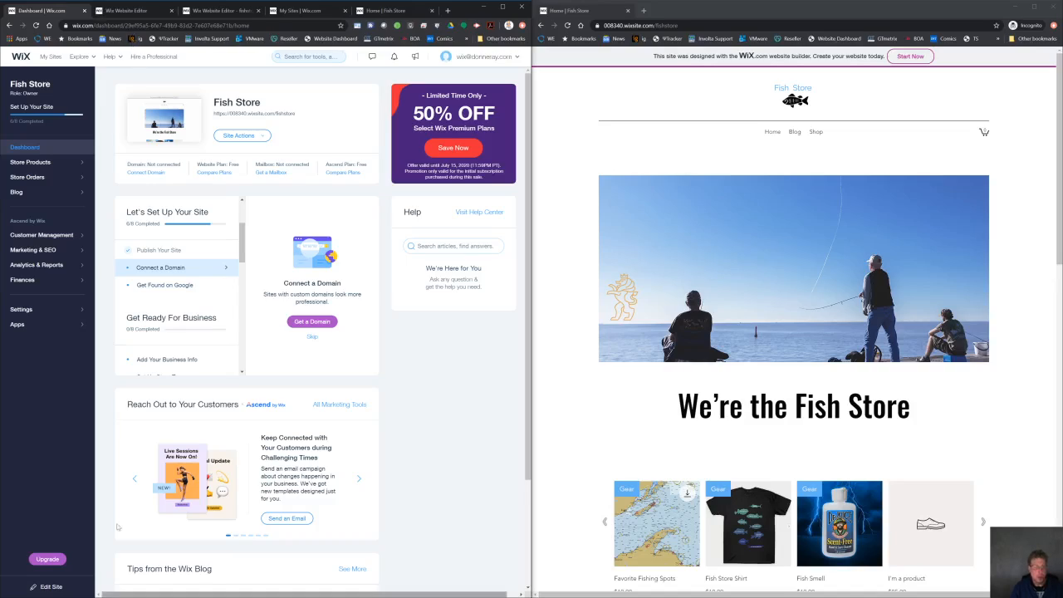
left_click(134, 11)
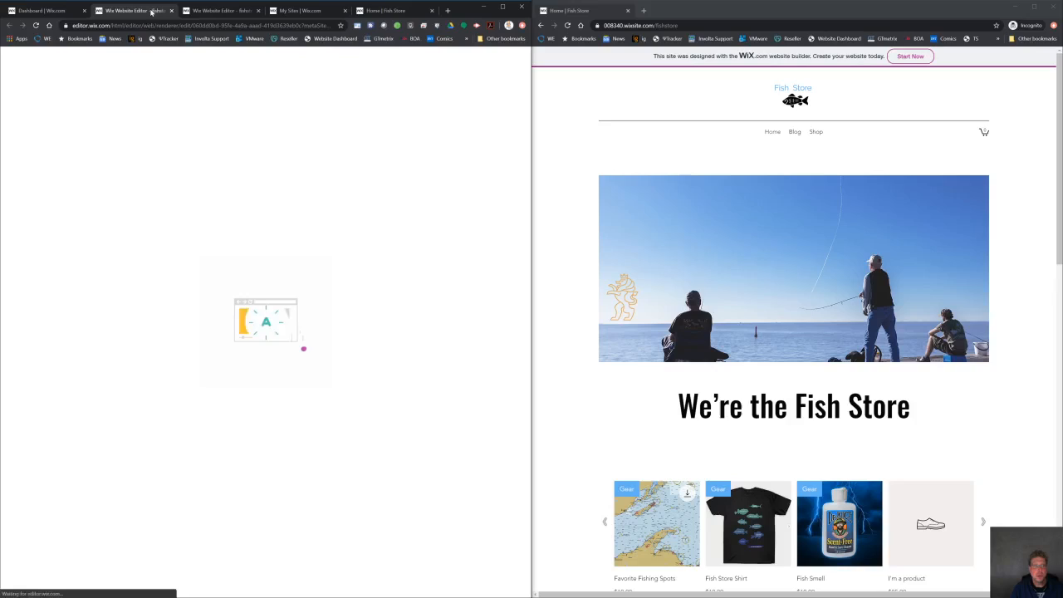
left_click(230, 11)
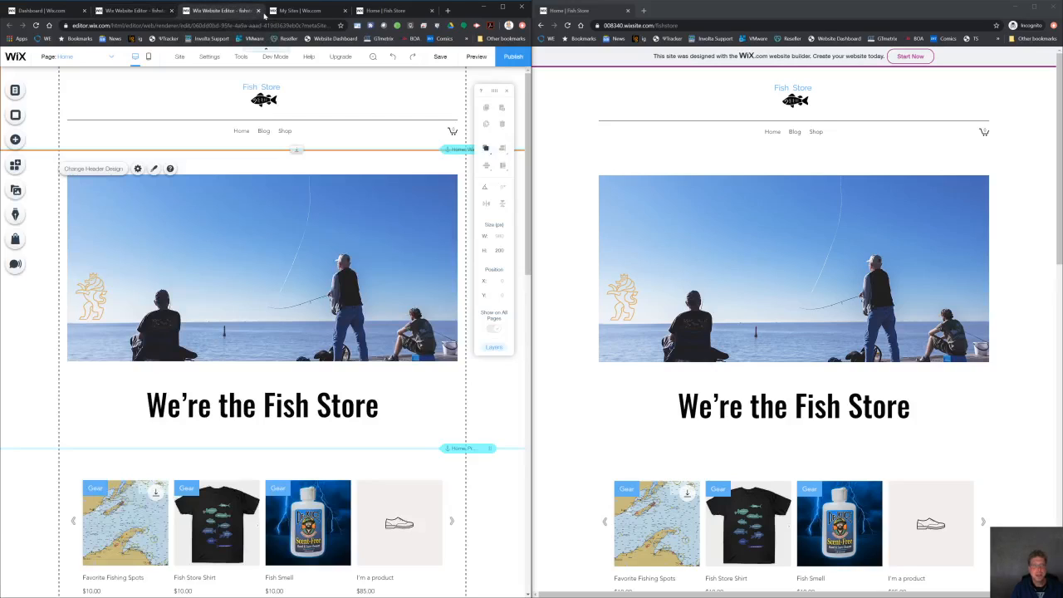
left_click(259, 11)
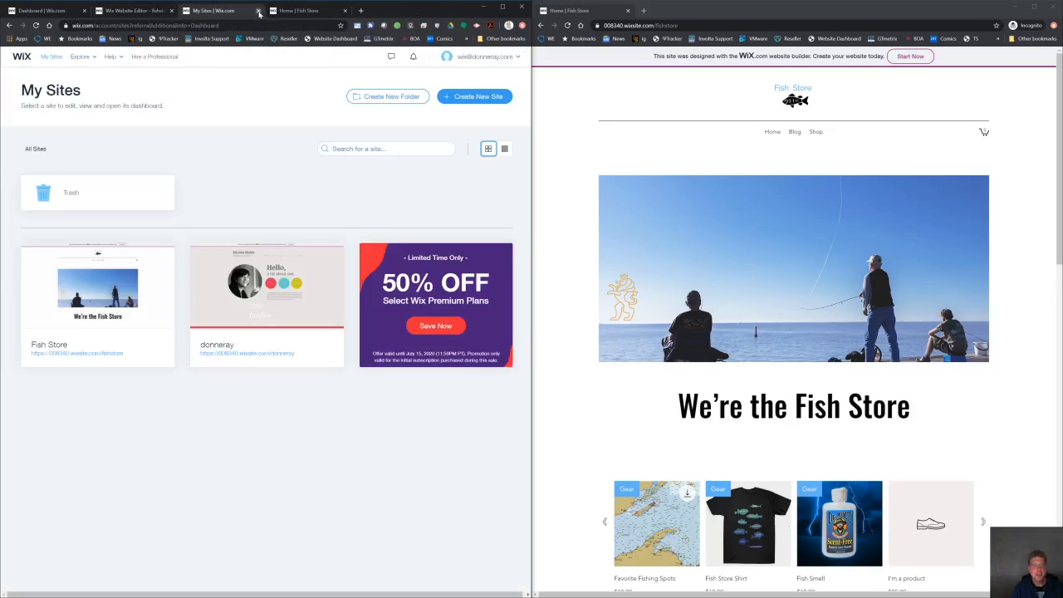
left_click(259, 11)
left_click(140, 11)
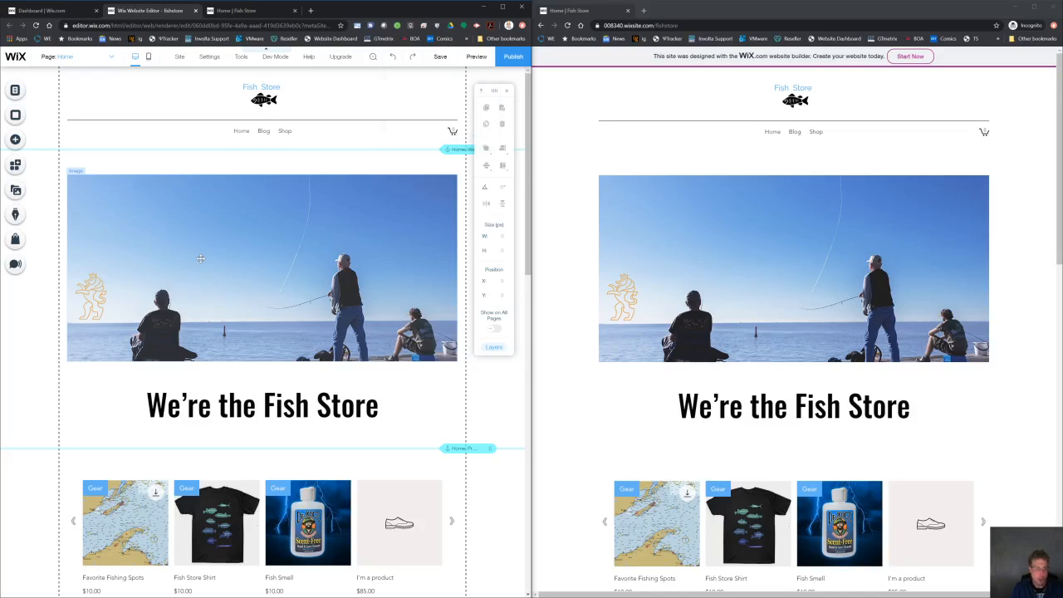
Delete the fishing photo and the orange vector art from the strip above the "We're the Fish Store" title
left_click(200, 258)
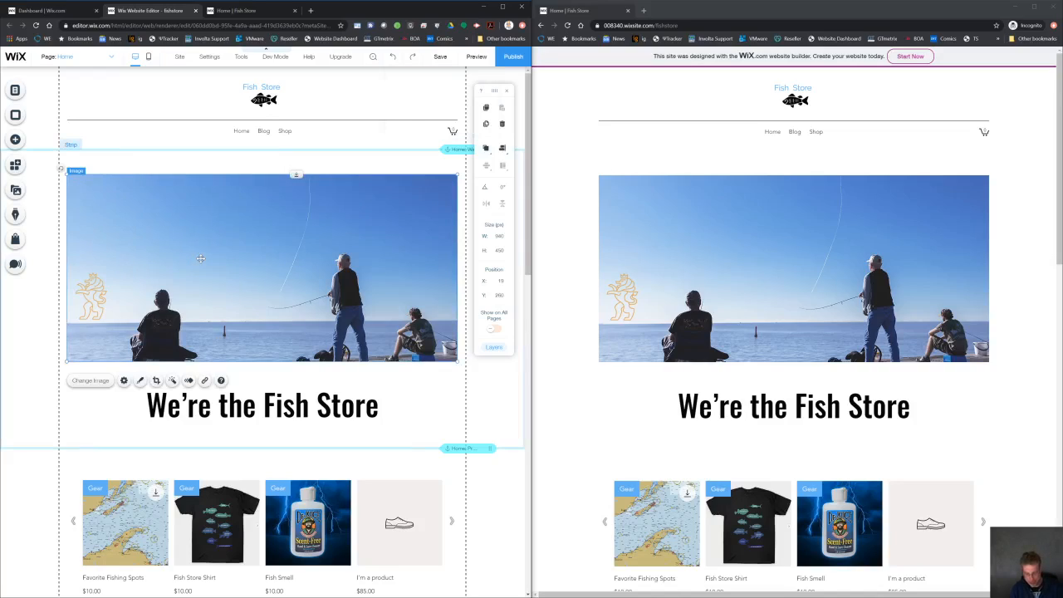
key("Delete")
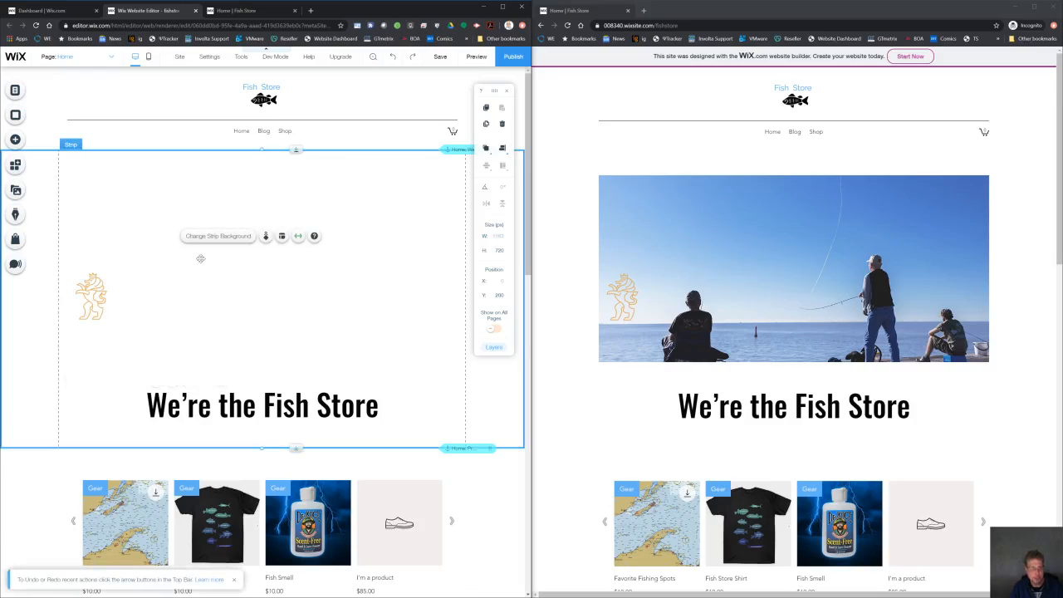
left_click(104, 284)
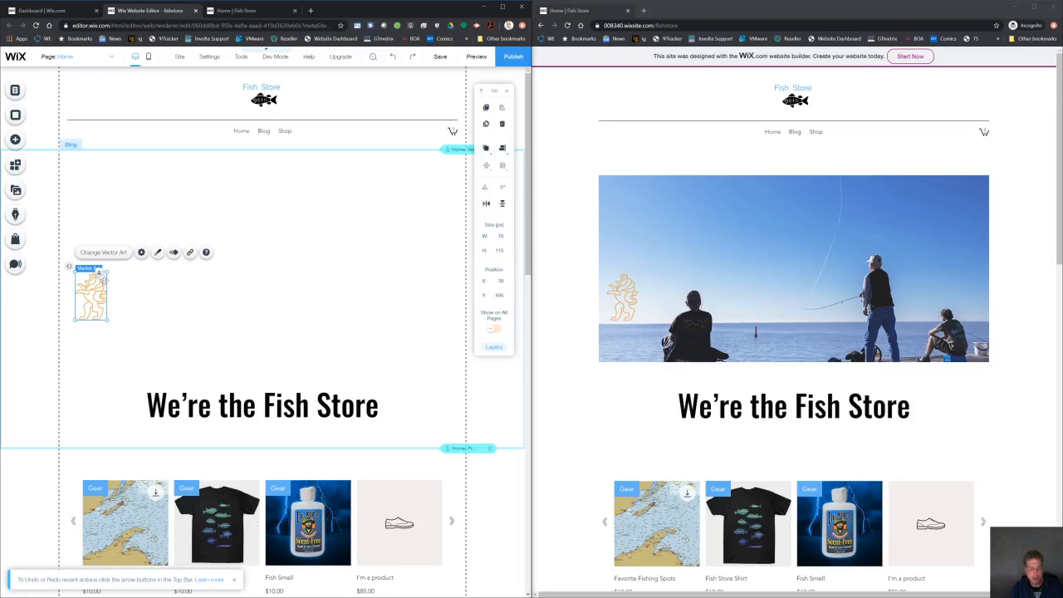
key("Delete")
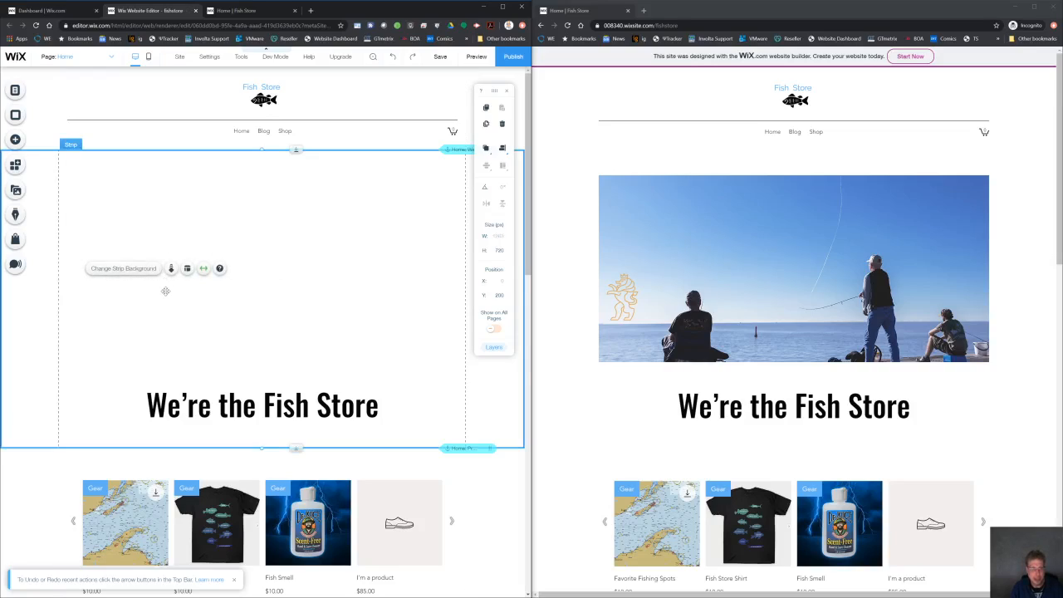
left_click(211, 213)
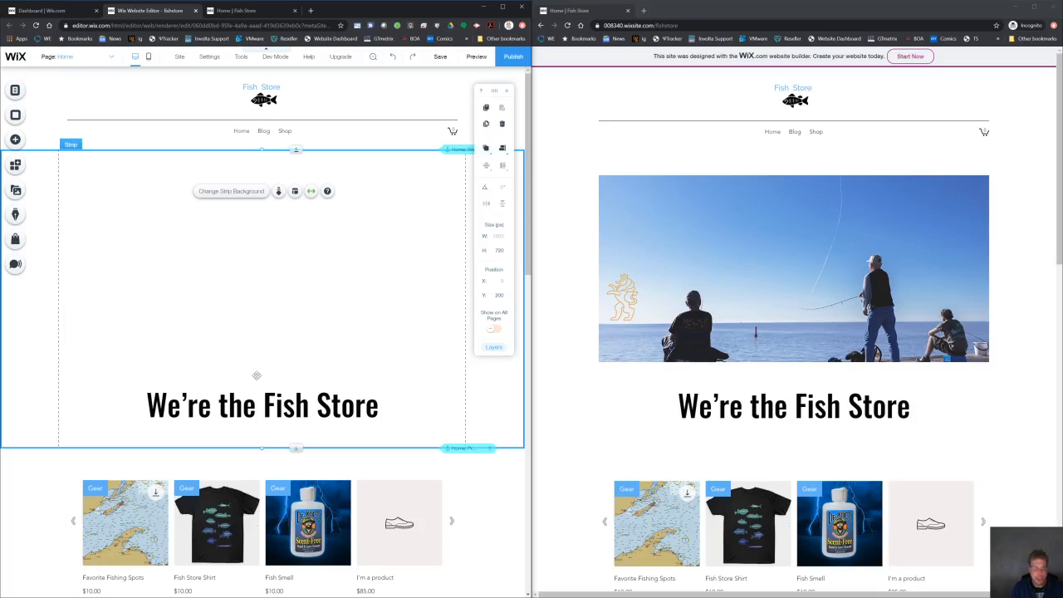
left_click(14, 139)
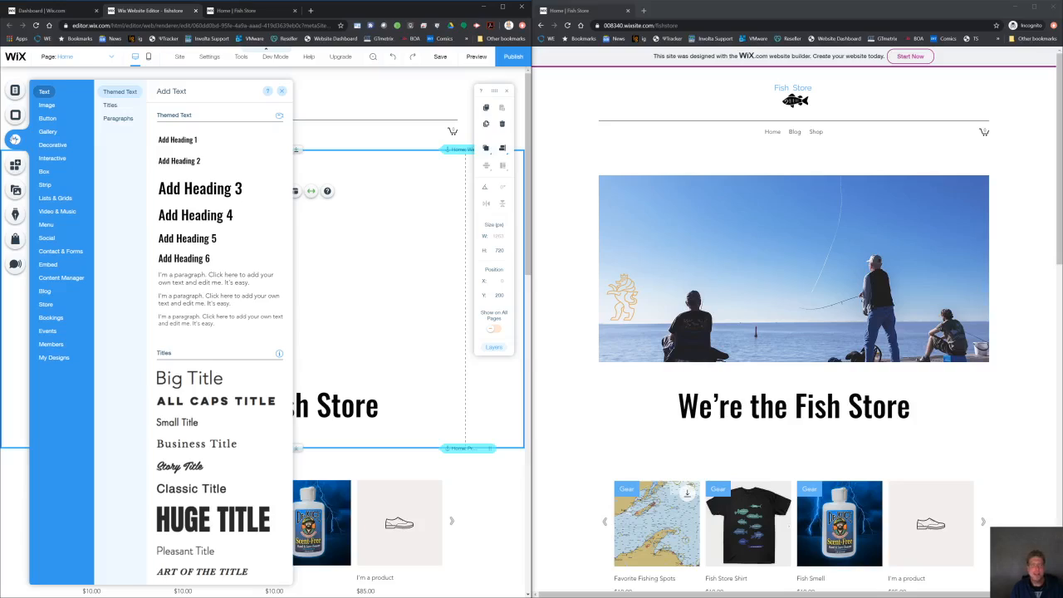
left_click(15, 91)
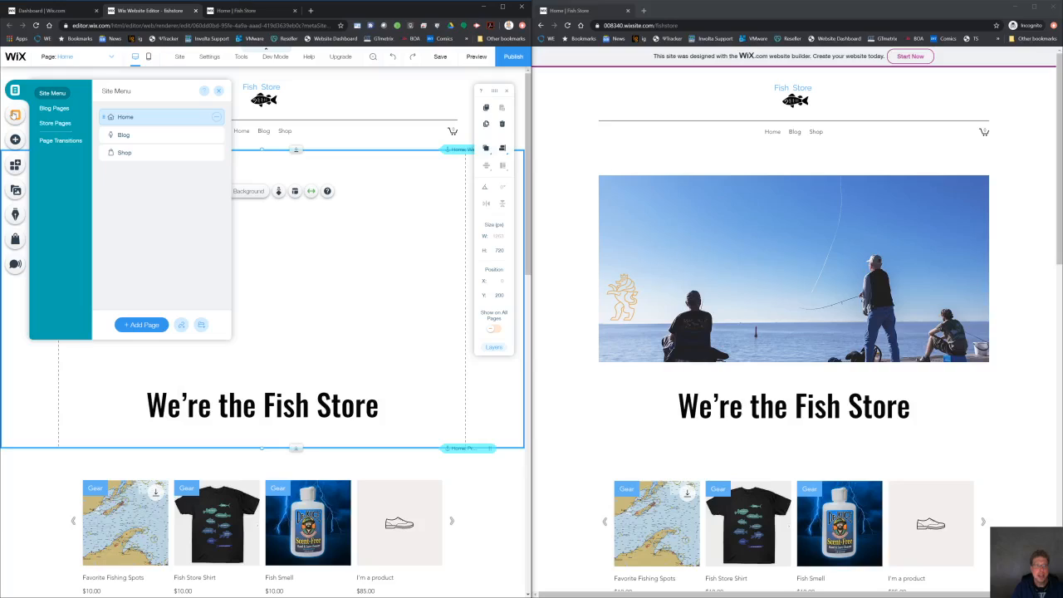
left_click(15, 114)
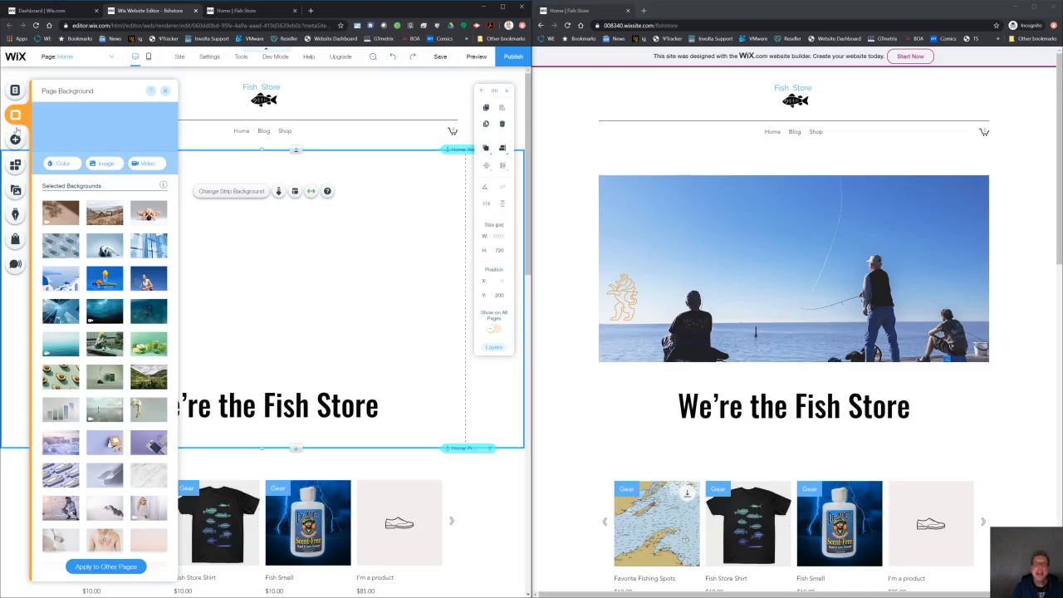
left_click(15, 139)
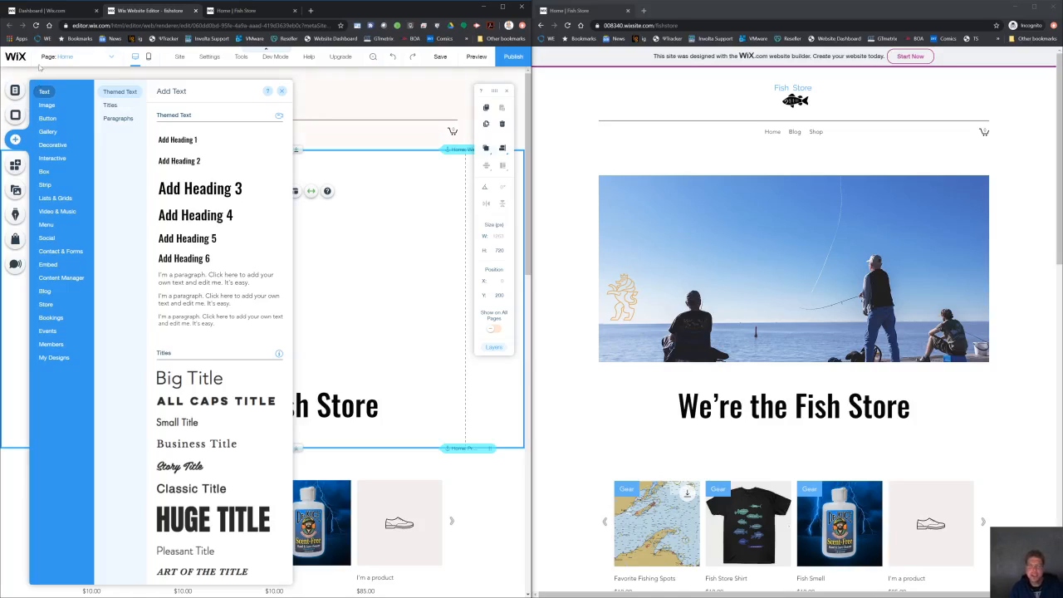
left_click(43, 104)
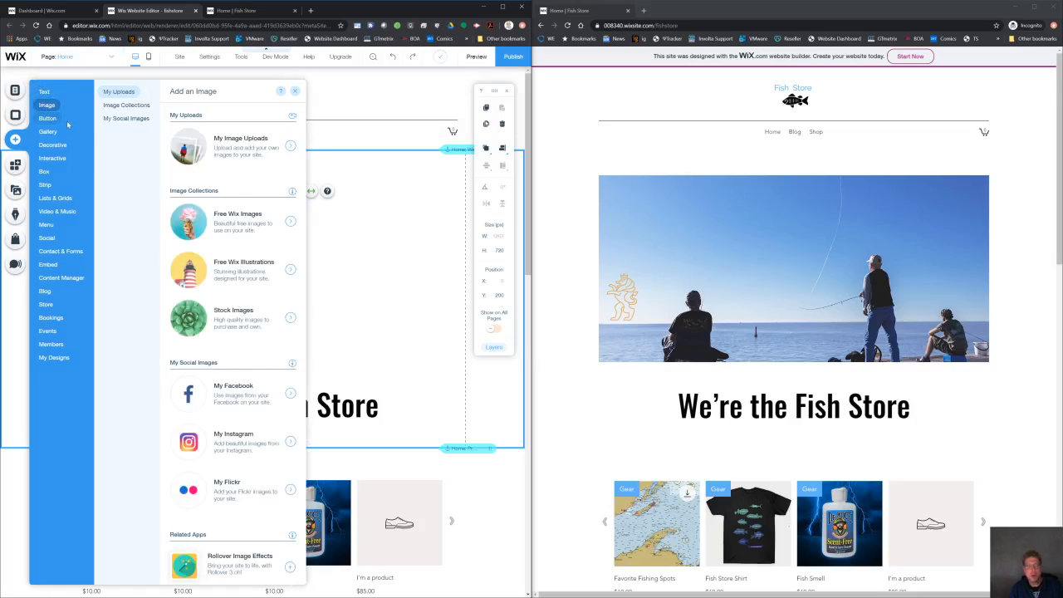
mouse_move(61, 122)
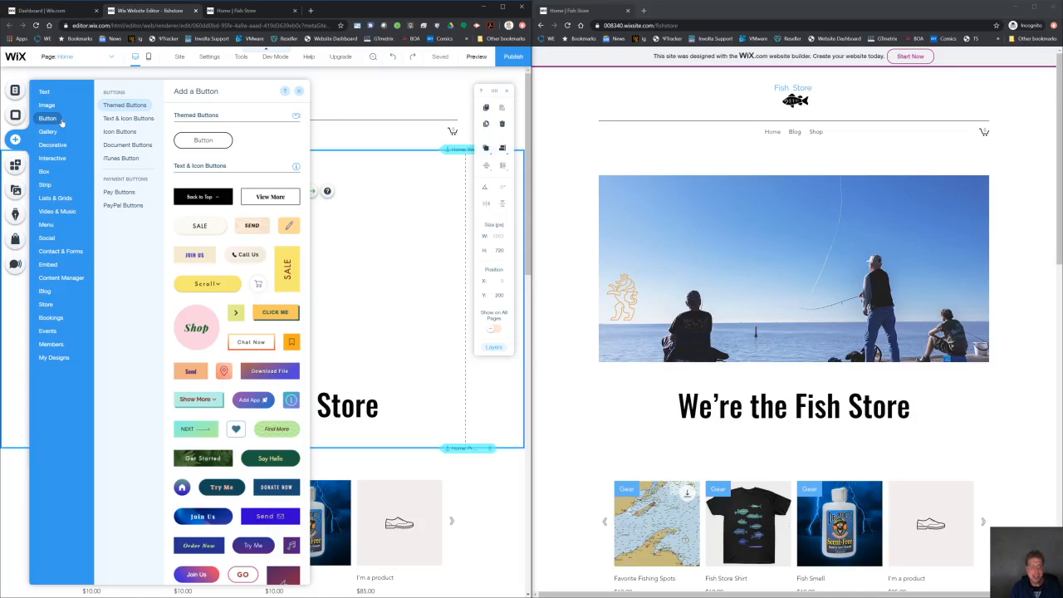
left_click(47, 237)
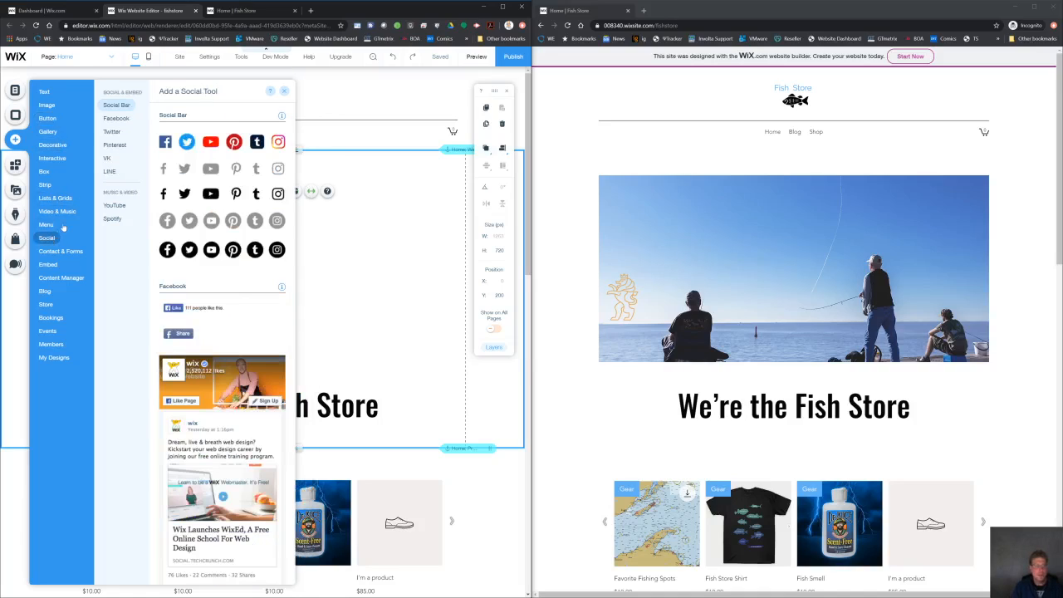
Add a YouTube single video player above the "We're the Fish Store" title, enlarged to 978 by 550 px and placed at X 0, Y 207
left_click(73, 212)
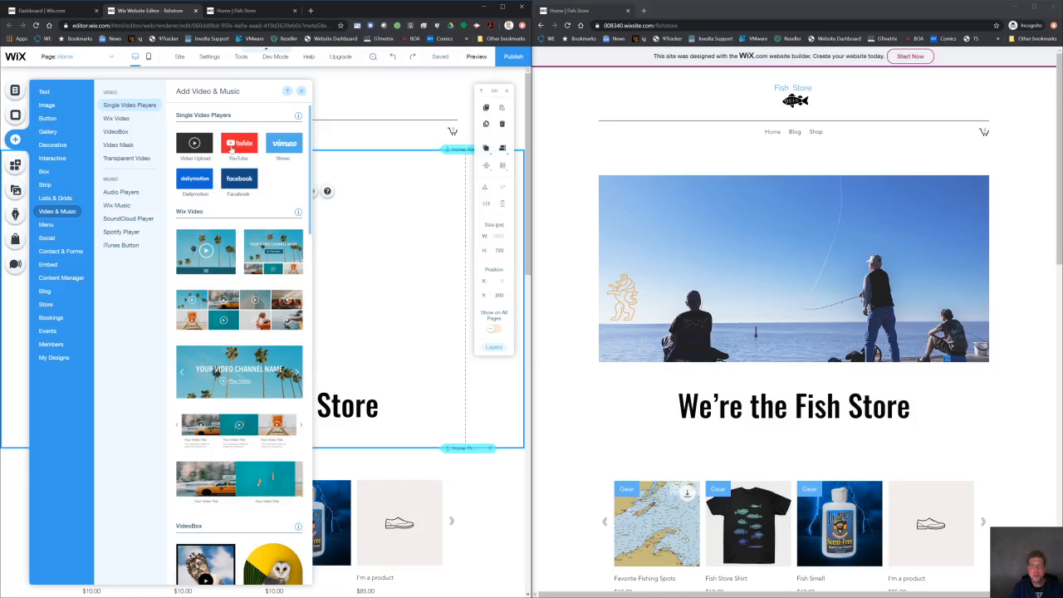
left_click_drag(233, 147, 365, 230)
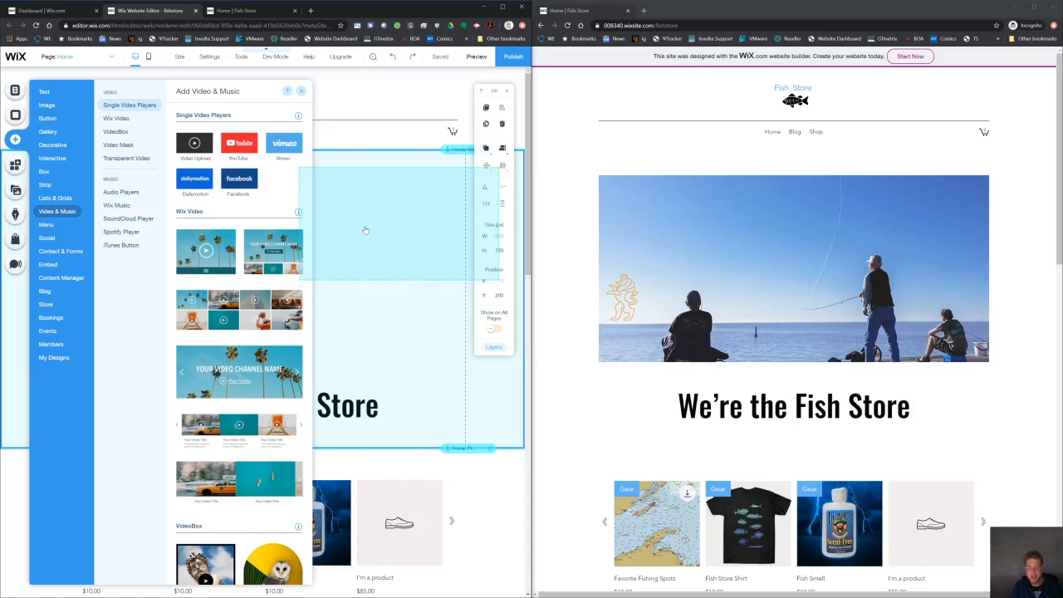
left_click_drag(364, 230, 120, 213)
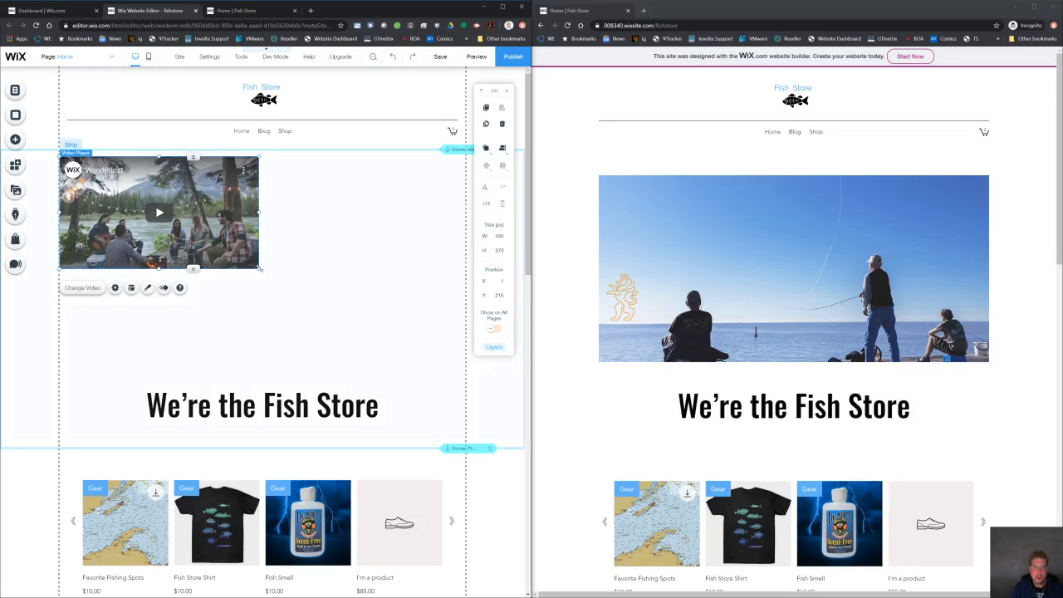
left_click_drag(259, 268, 466, 385)
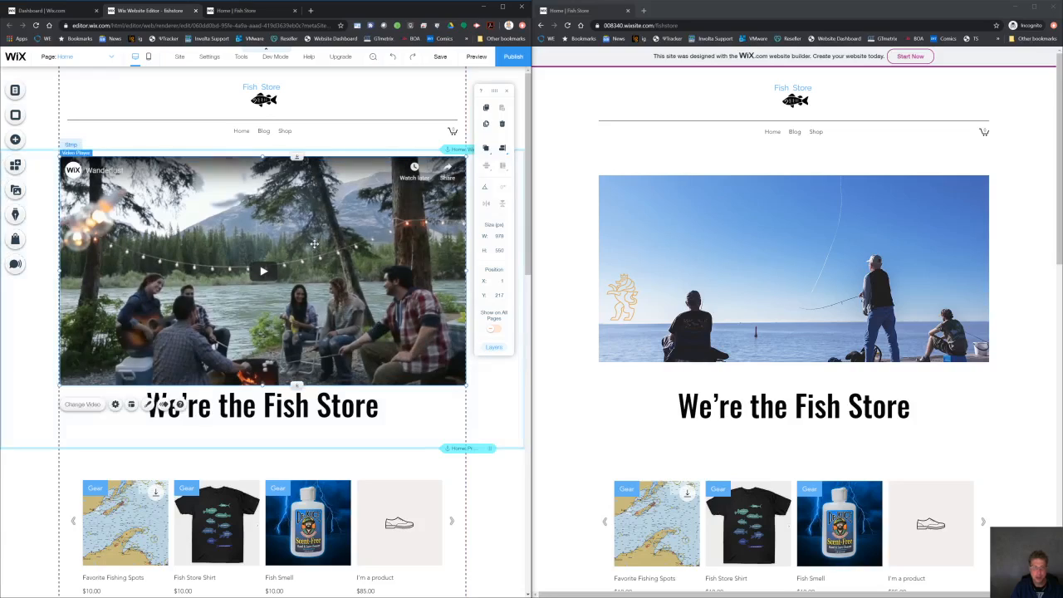
left_click_drag(314, 243, 315, 237)
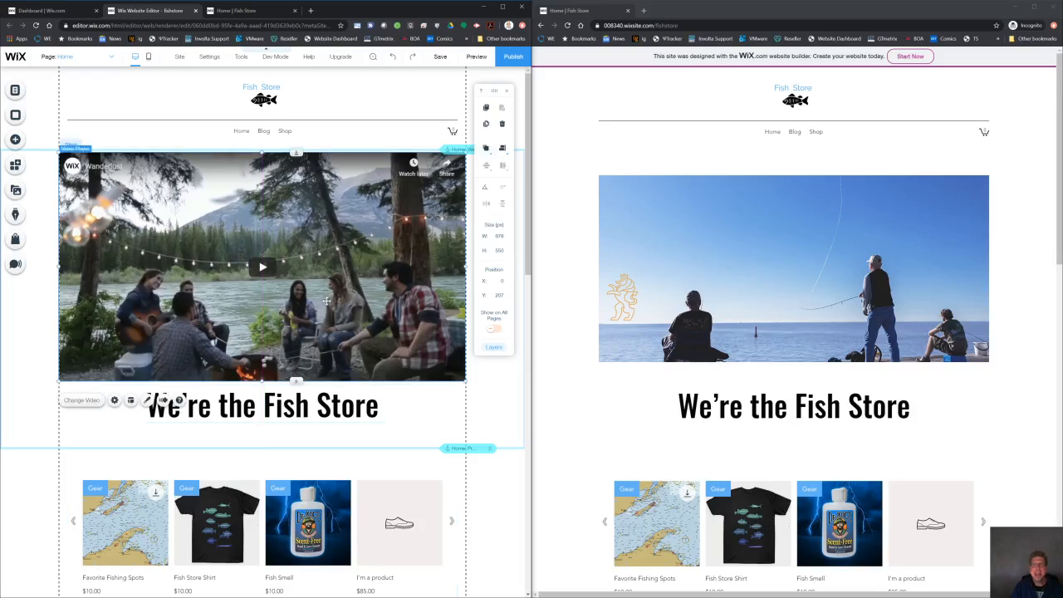
left_click(367, 434)
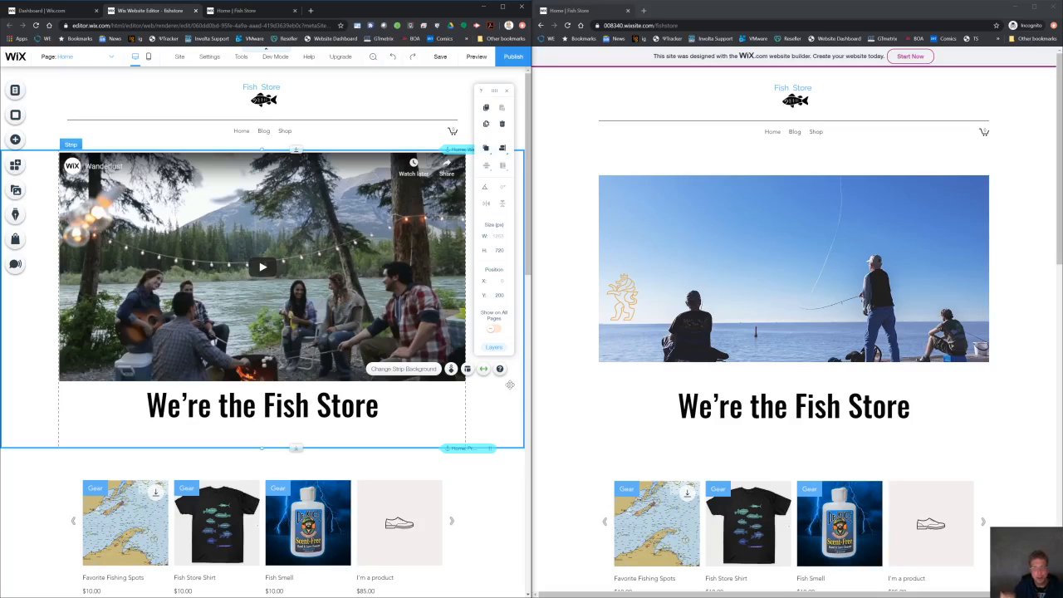
left_click(317, 196)
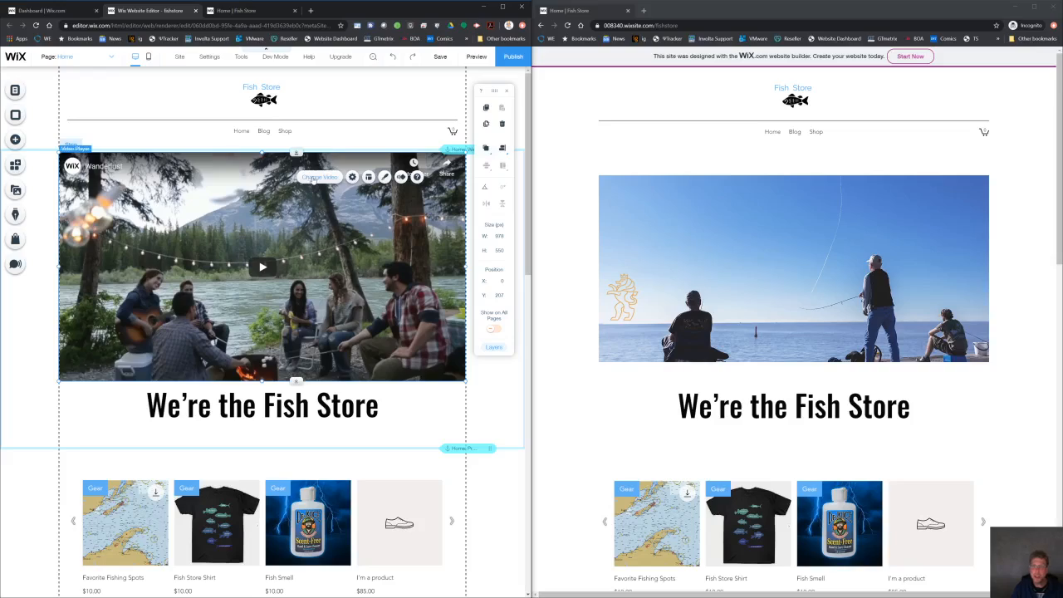
left_click(315, 178)
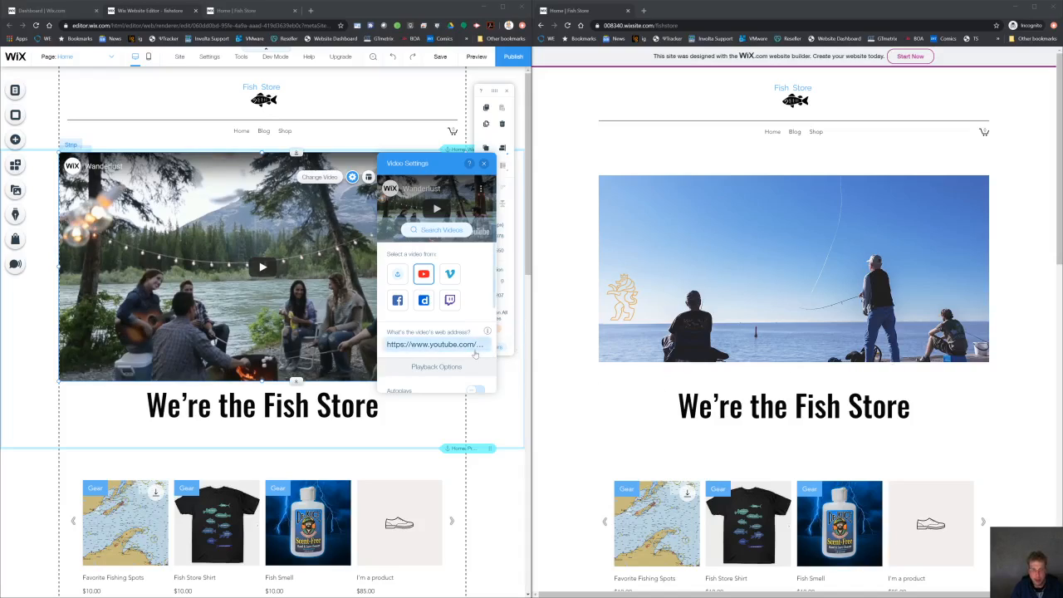
left_click(436, 344)
key("ctrl+a")
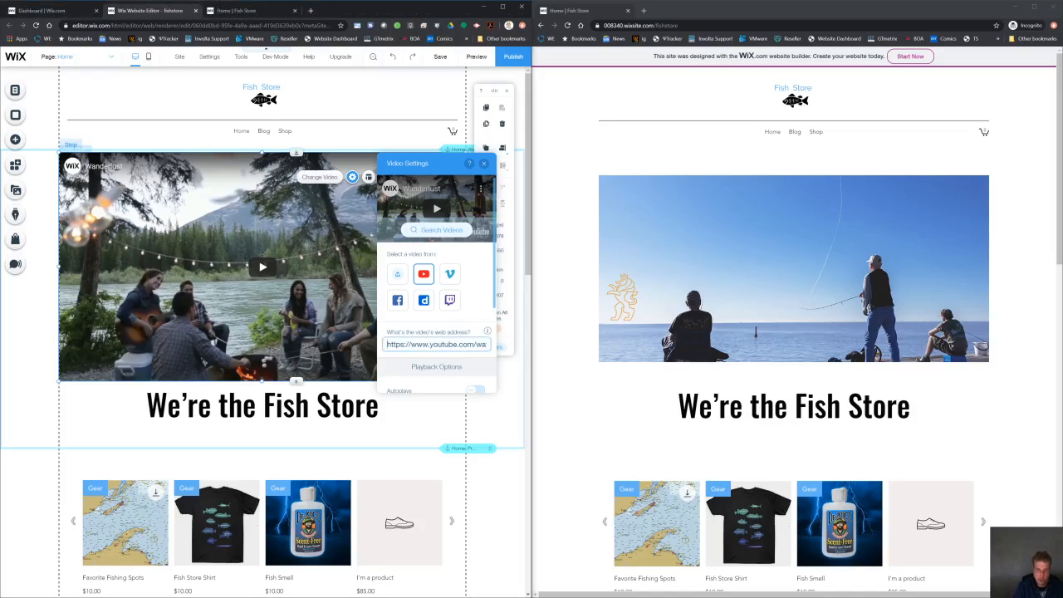
key("BackSpace")
type("https://www.youtube.com/watch?v=0hDyR38HRUI")
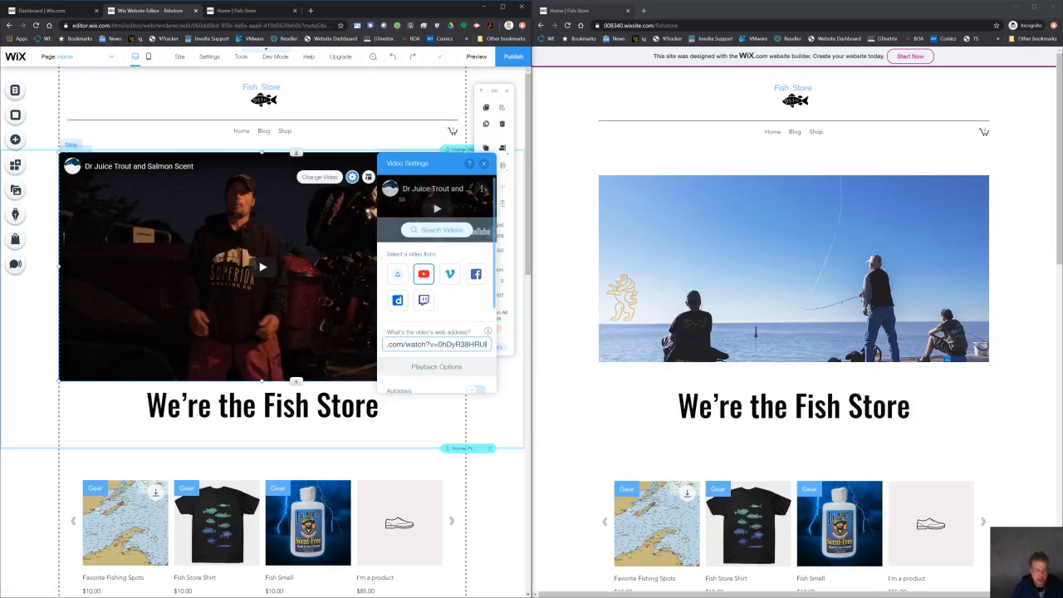
key("Return")
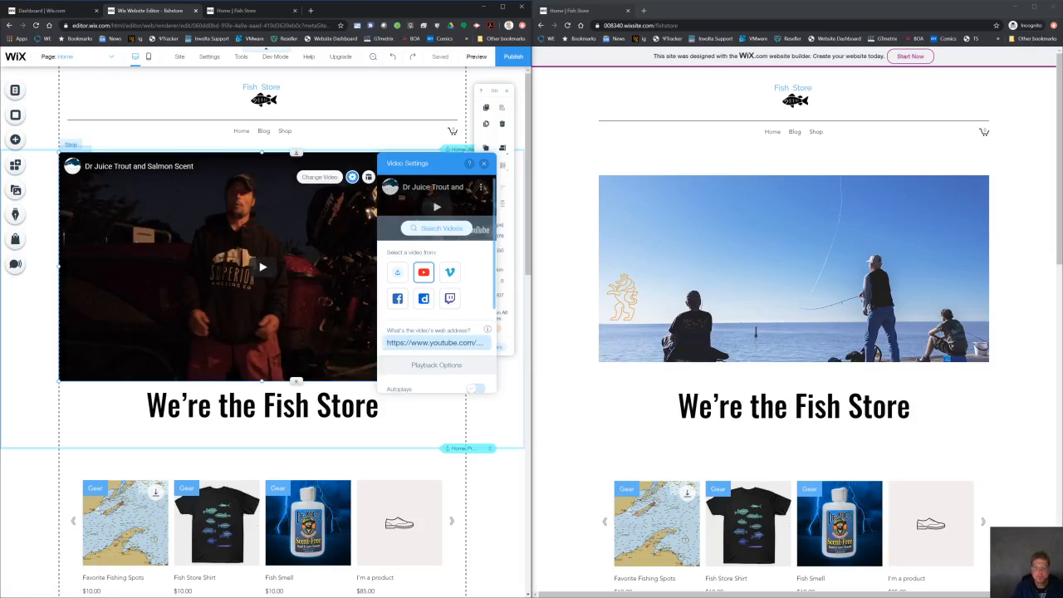
Turn on autoplay and loop playback for the home page video
scroll(436, 274, "down", 1)
scroll(458, 365, "down", 1)
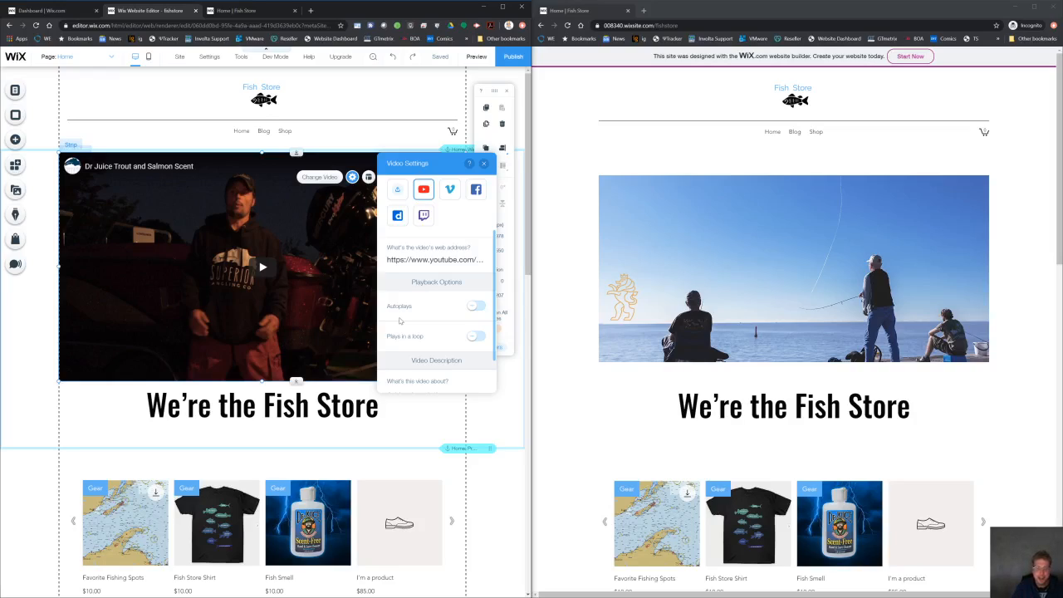
left_click(474, 307)
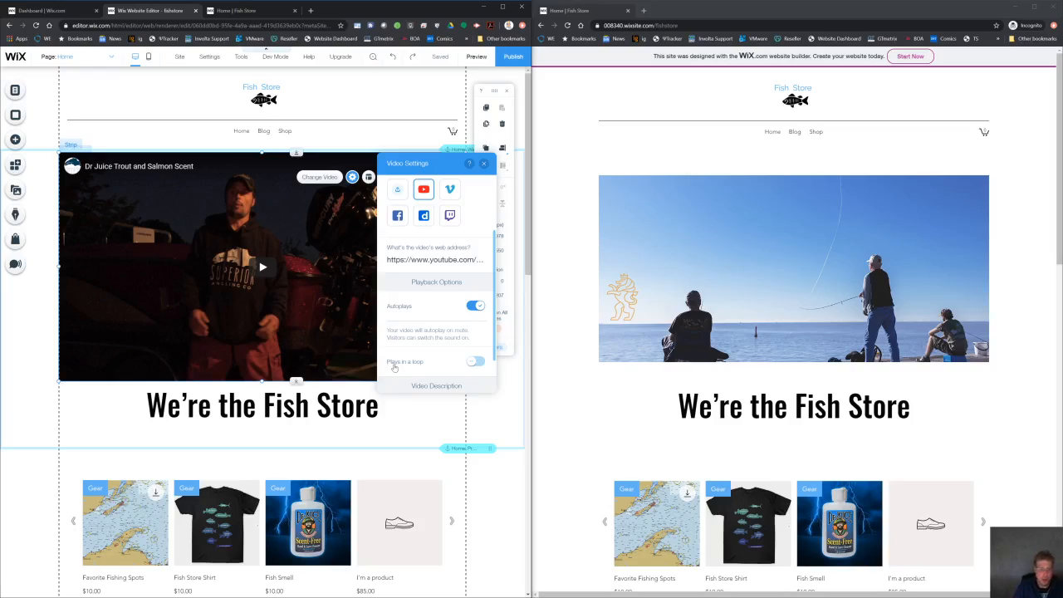
left_click(471, 361)
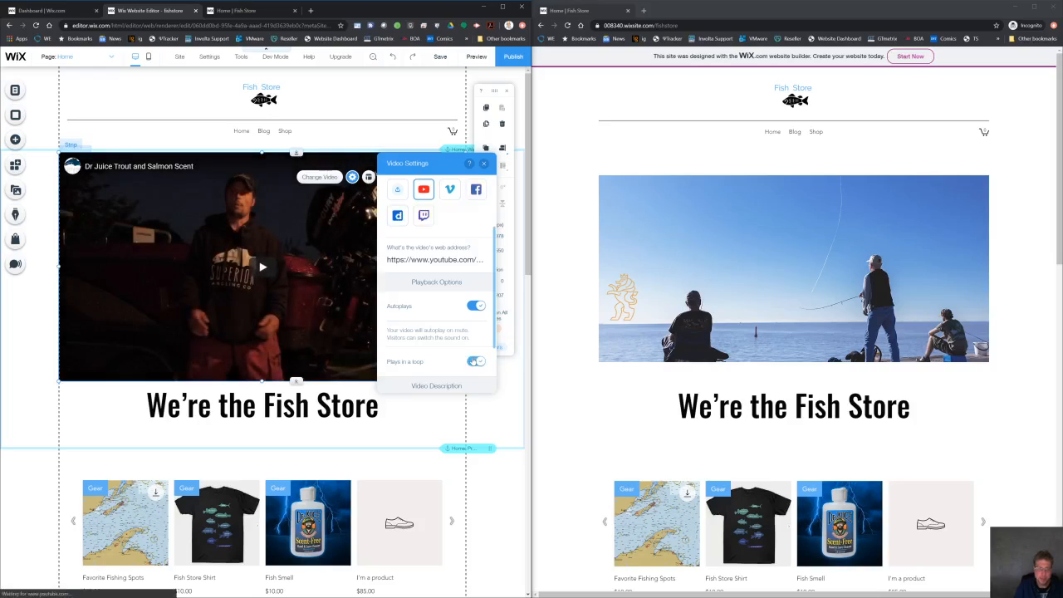
Add the video description "Showing items in our fishing store" and close the video settings
scroll(465, 357, "down", 3)
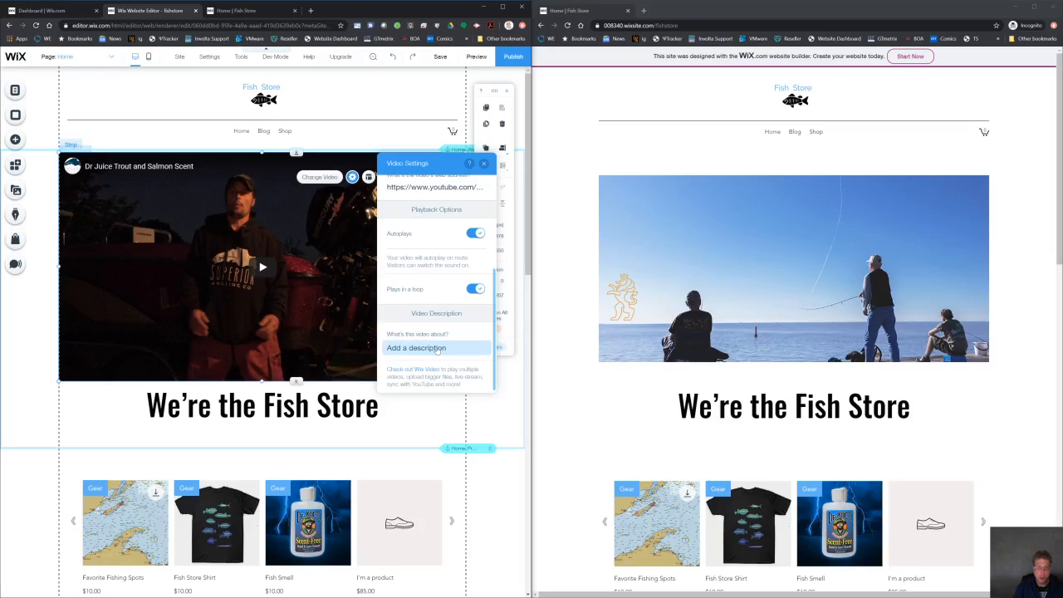
left_click(438, 349)
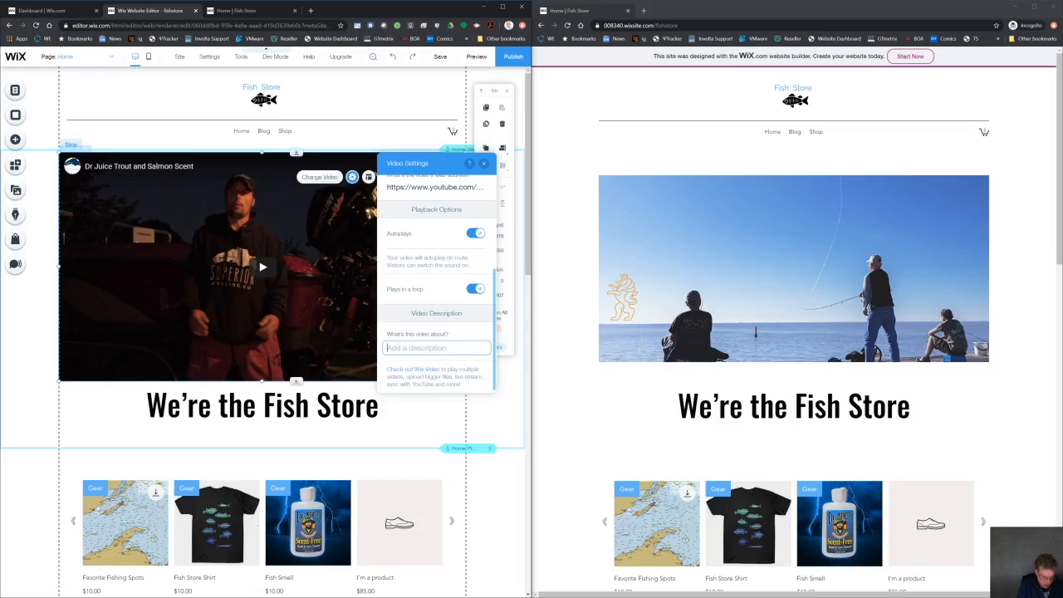
type("Showing items in ou")
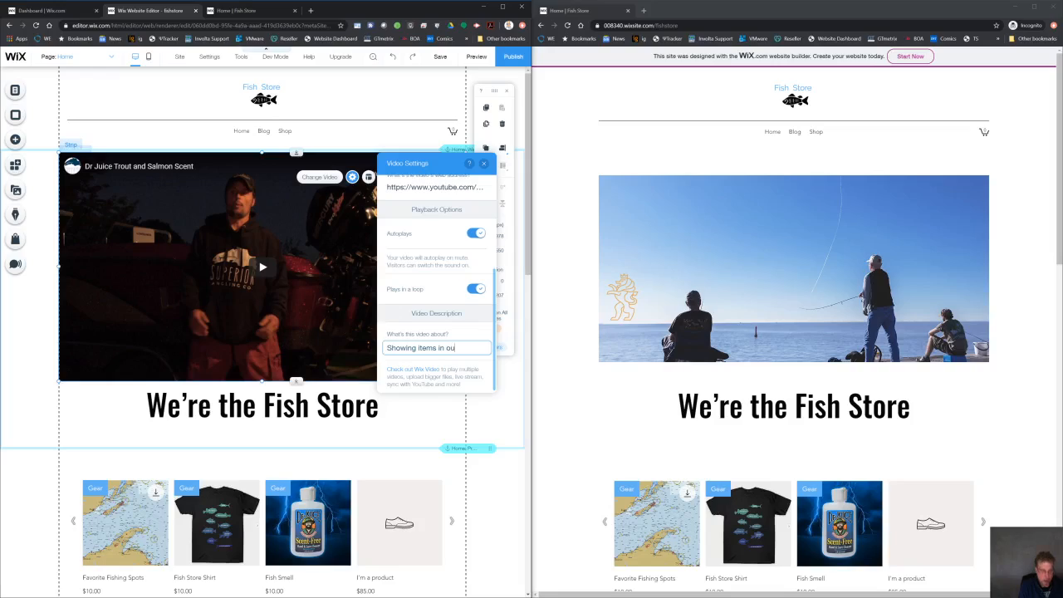
type("r fishing store")
key("Return")
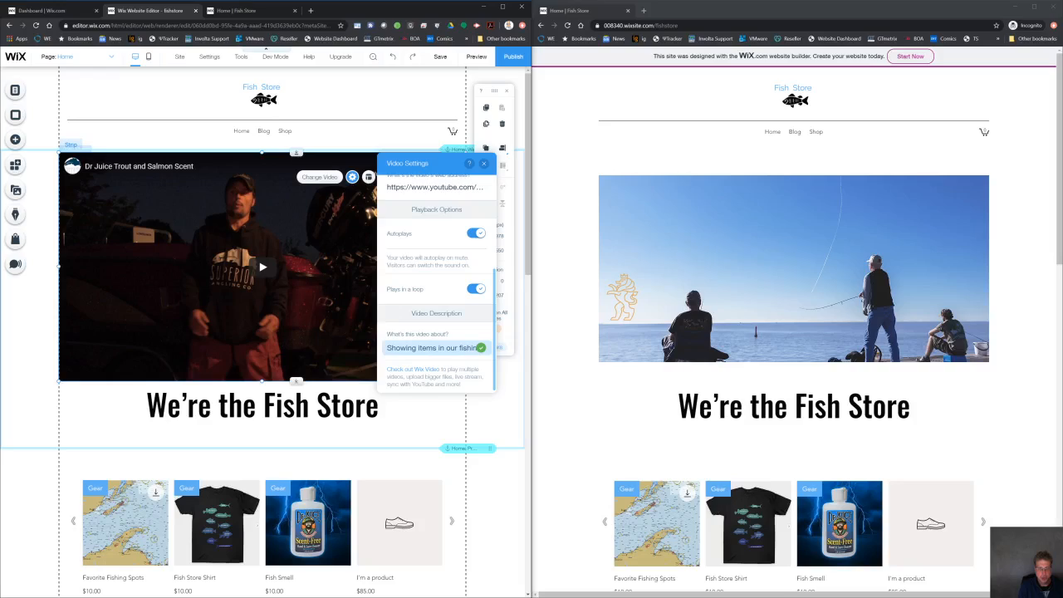
left_click(401, 110)
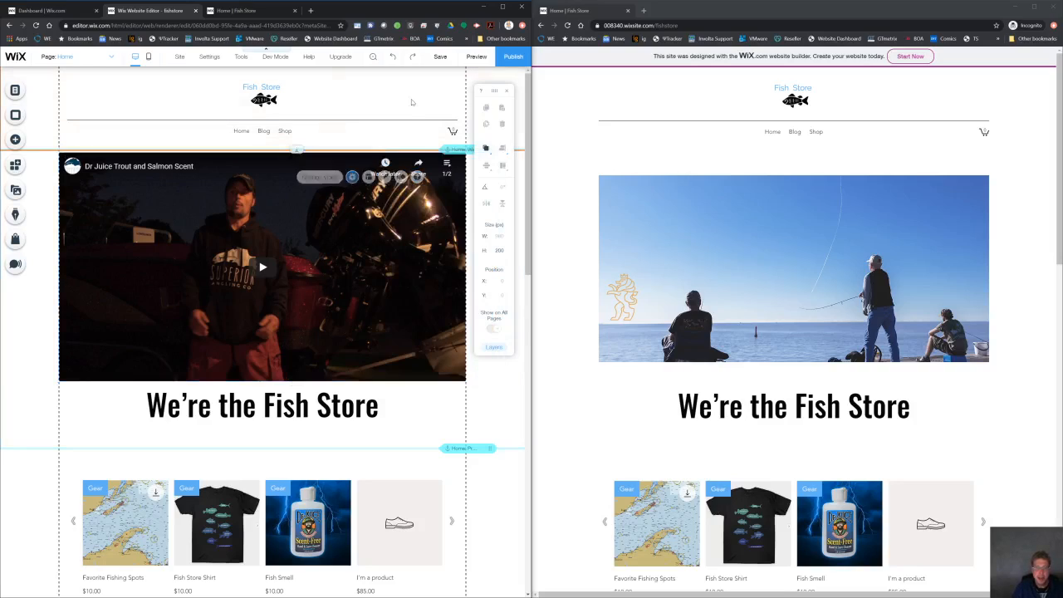
Publish the site, dismiss the confirmation, and reload the live Fish Store page in the incognito window
left_click(504, 60)
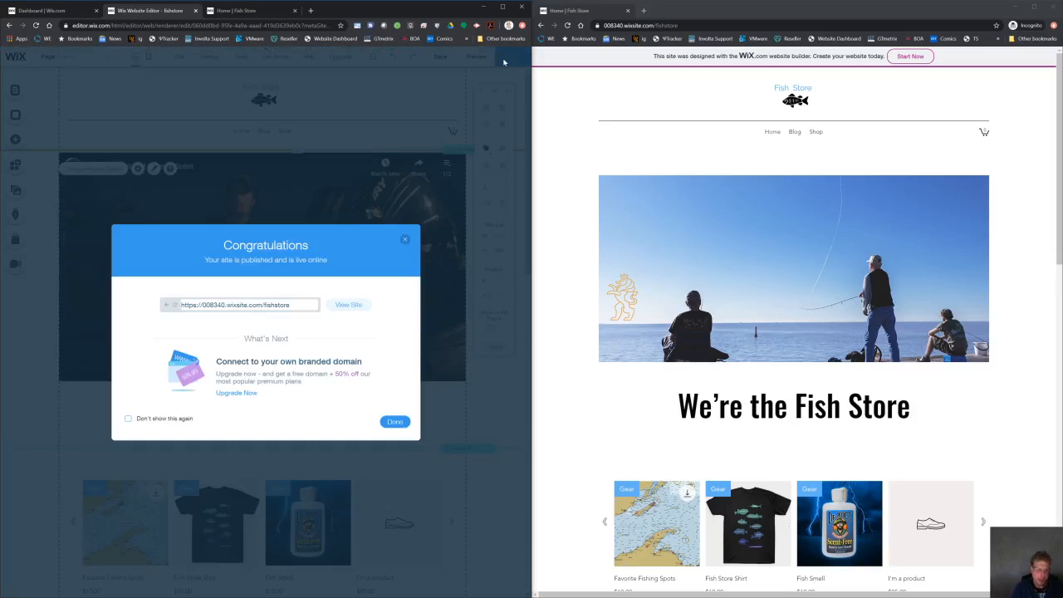
left_click(394, 422)
left_click(638, 146)
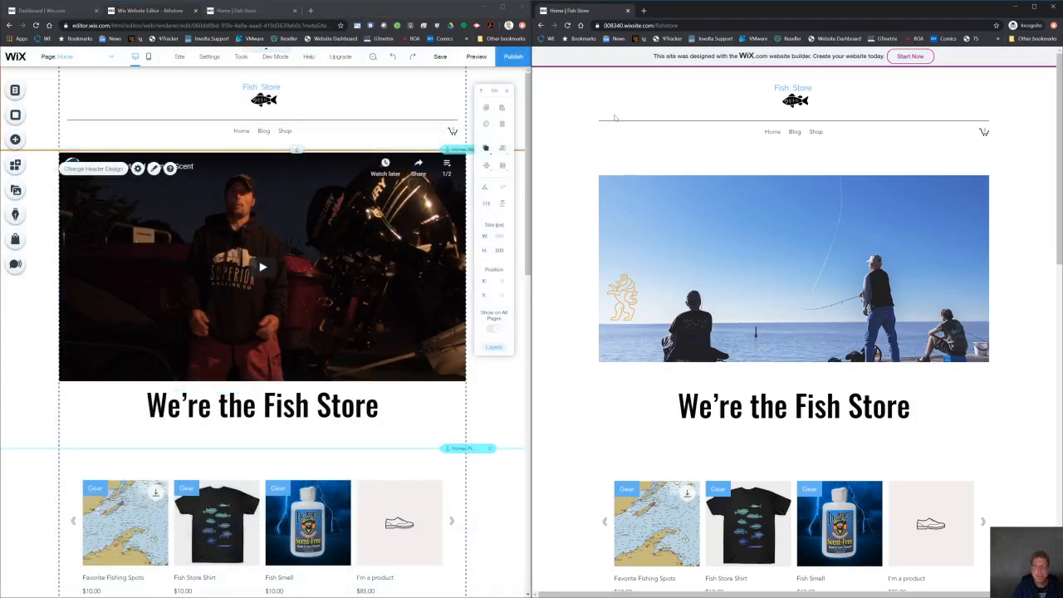
left_click(568, 25)
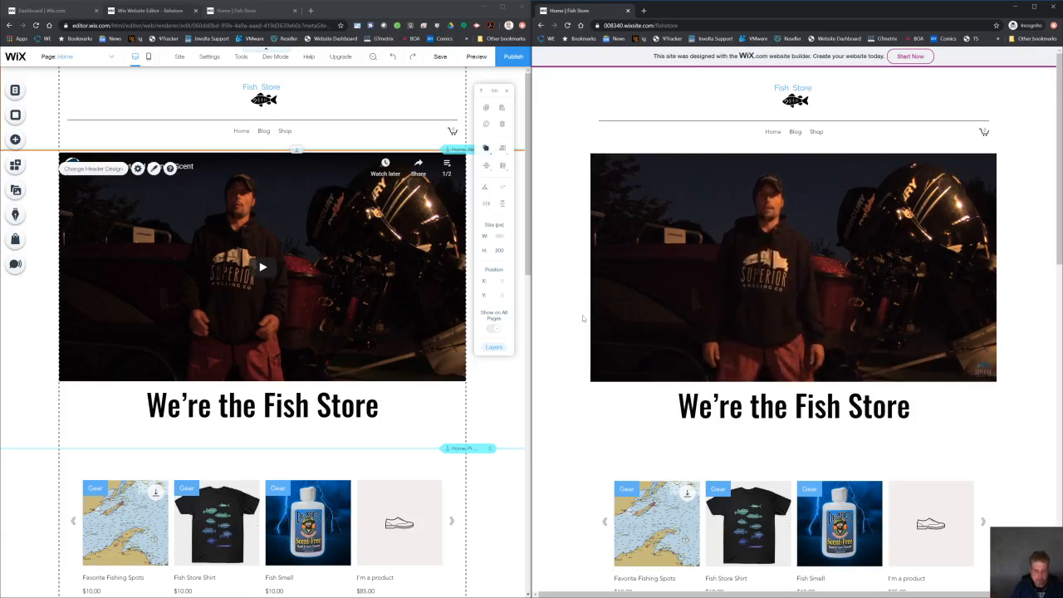
Look over the video on the published home page and open the live site's Shop page
scroll(539, 356, "down", 1)
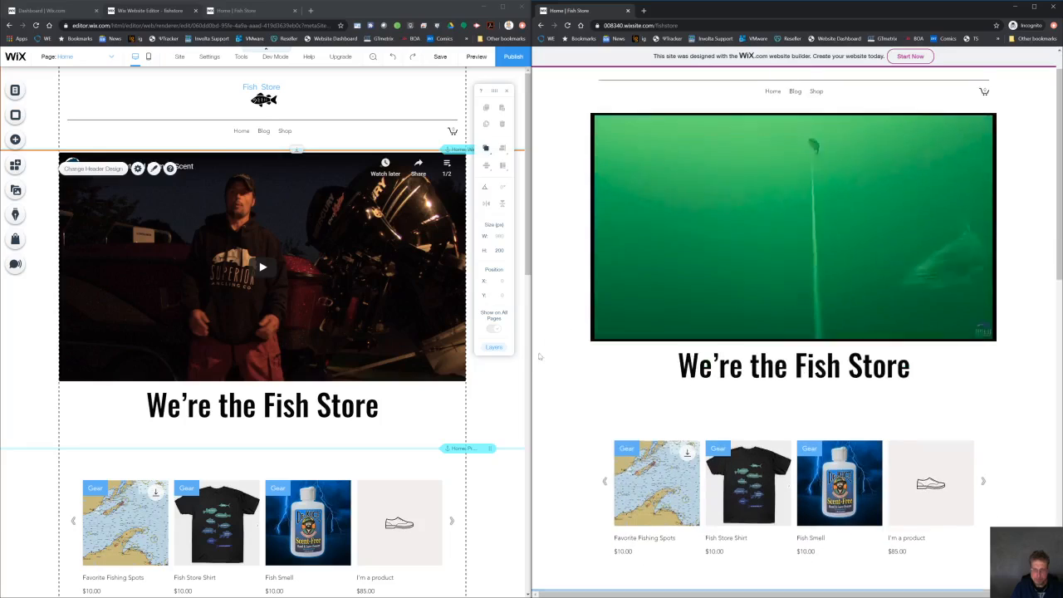
scroll(538, 356, "down", 1)
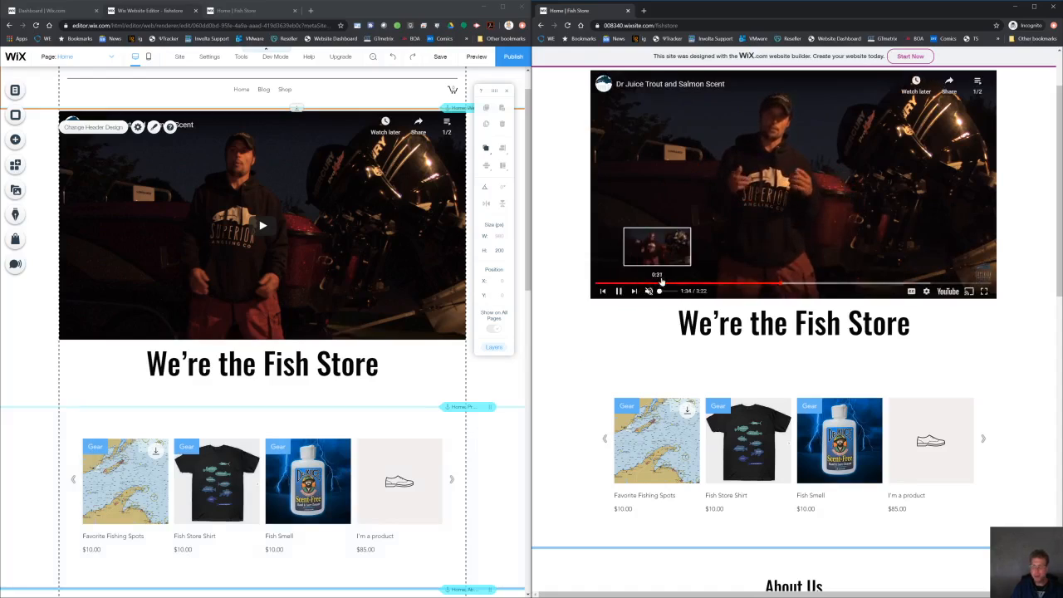
scroll(661, 282, "up", 1)
left_click(817, 133)
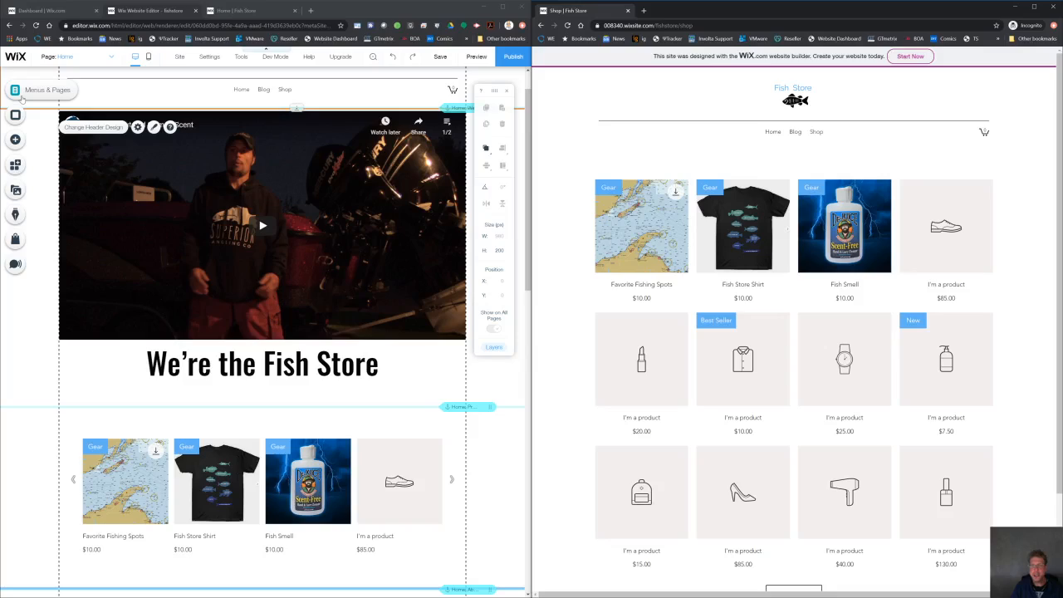
Add a new page to the site menu and name it "Grid Layout"
left_click(15, 91)
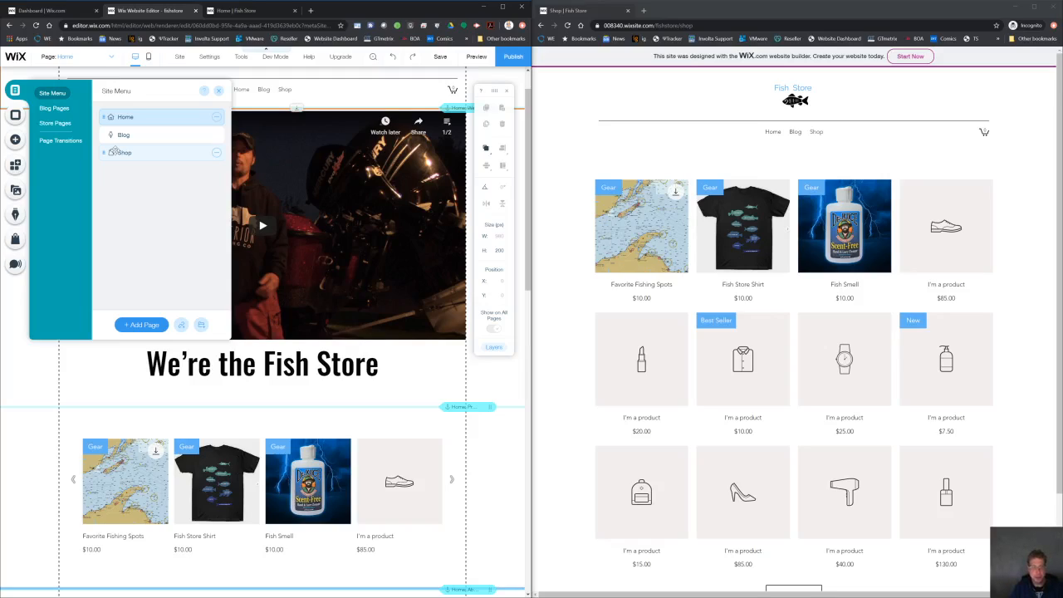
left_click(150, 328)
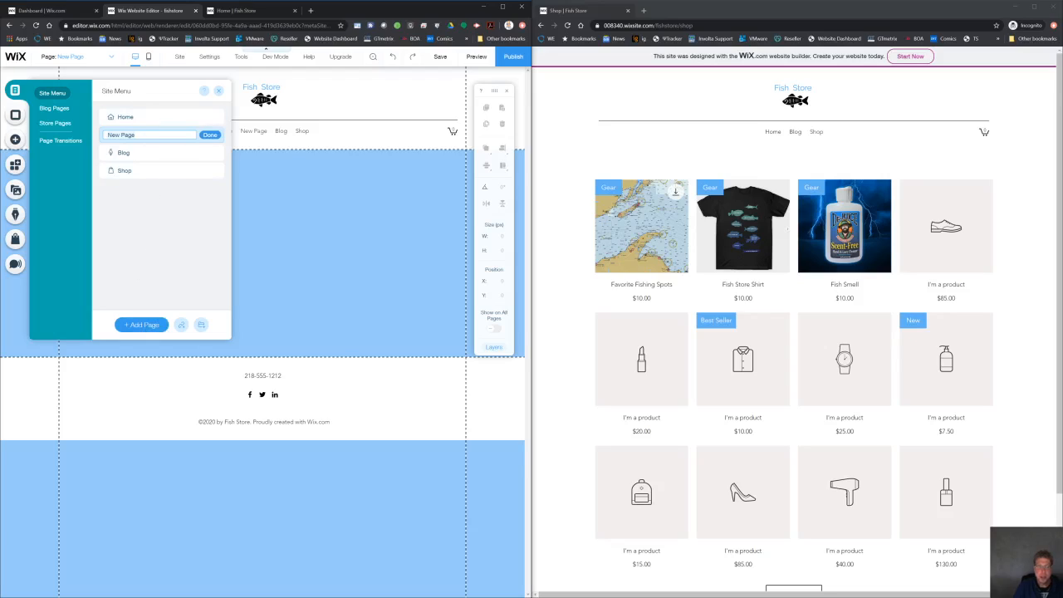
key("ctrl+a")
key("BackSpace")
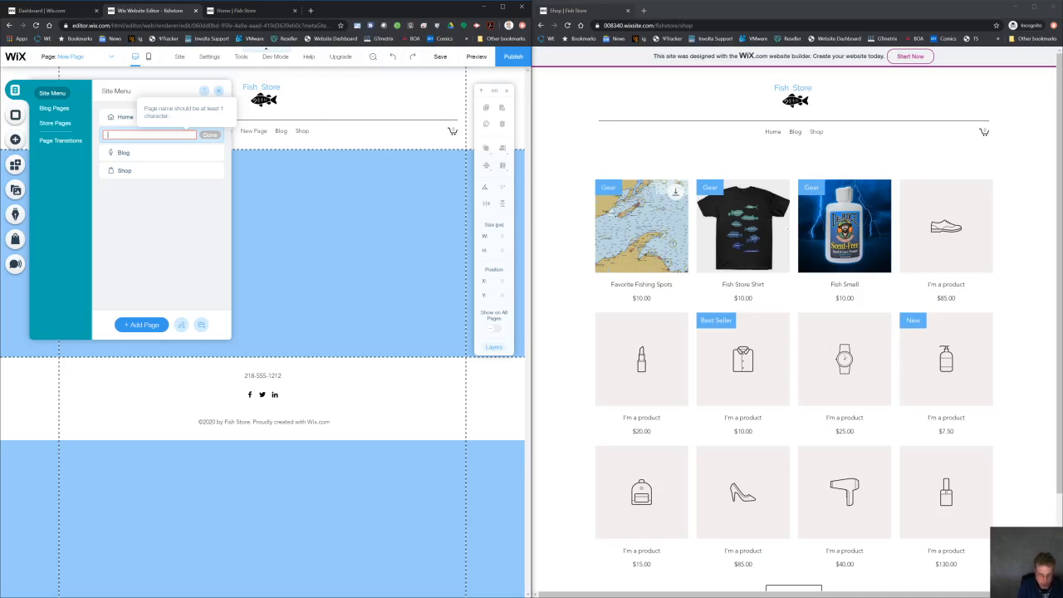
type("Grid Layout")
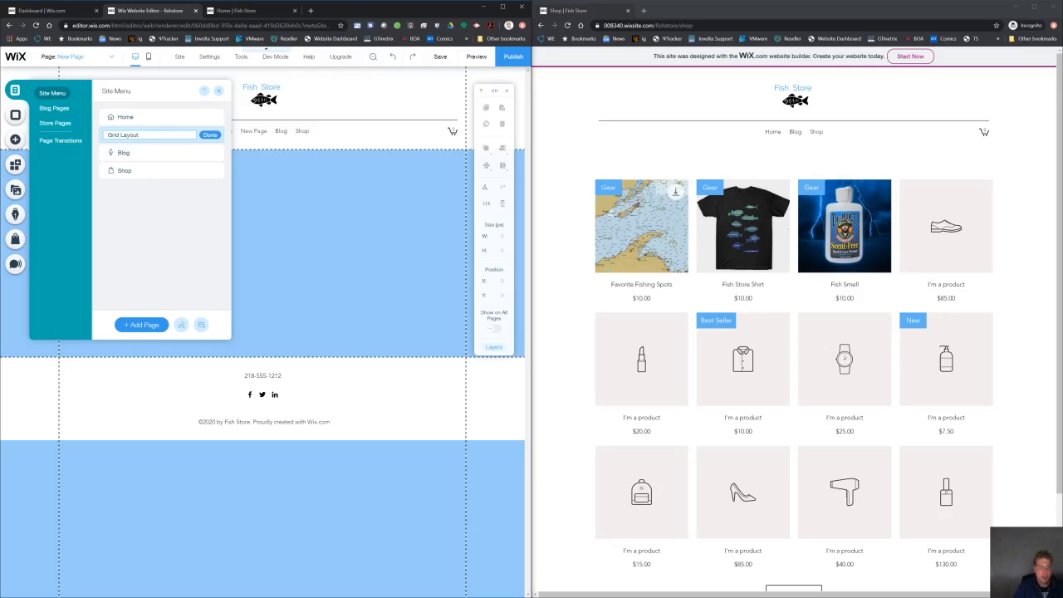
key("Return")
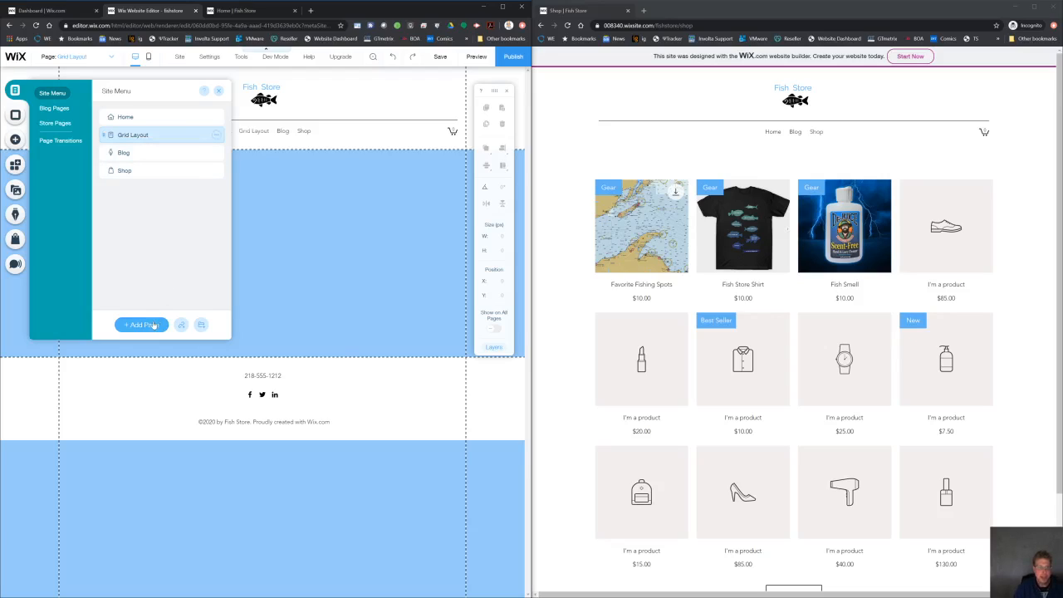
Add another page below Grid Layout and name it "Slider Layout", with no stray character in the name
double_click(146, 156)
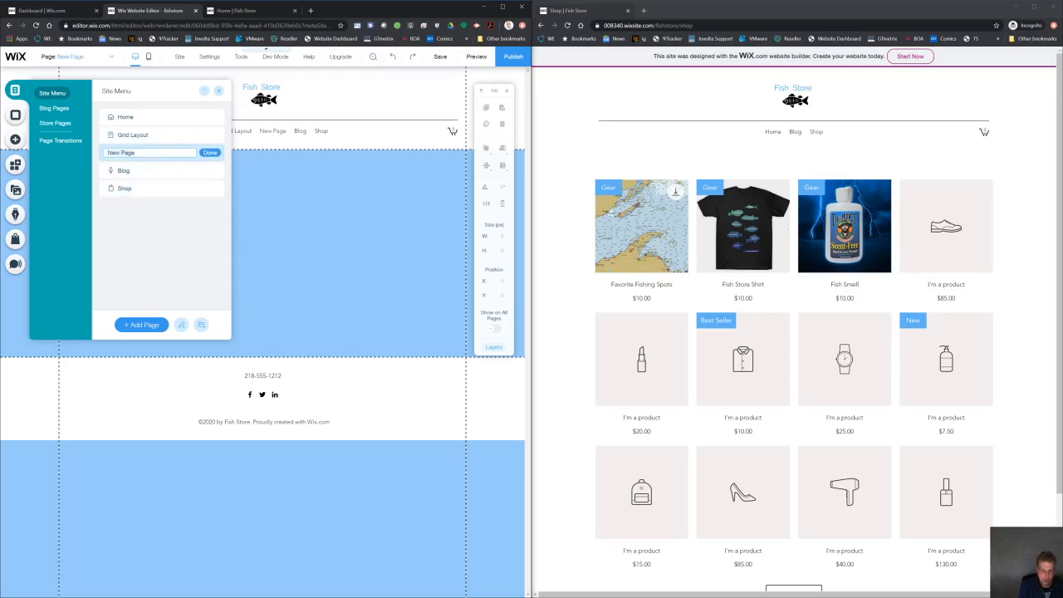
type("Slider Layout\\")
key("Return")
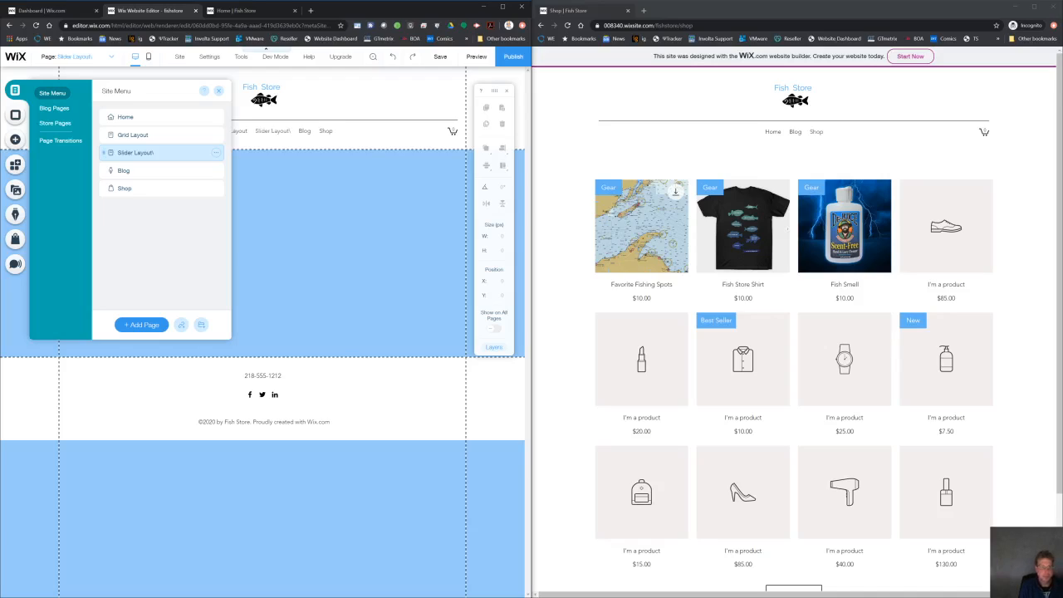
double_click(154, 152)
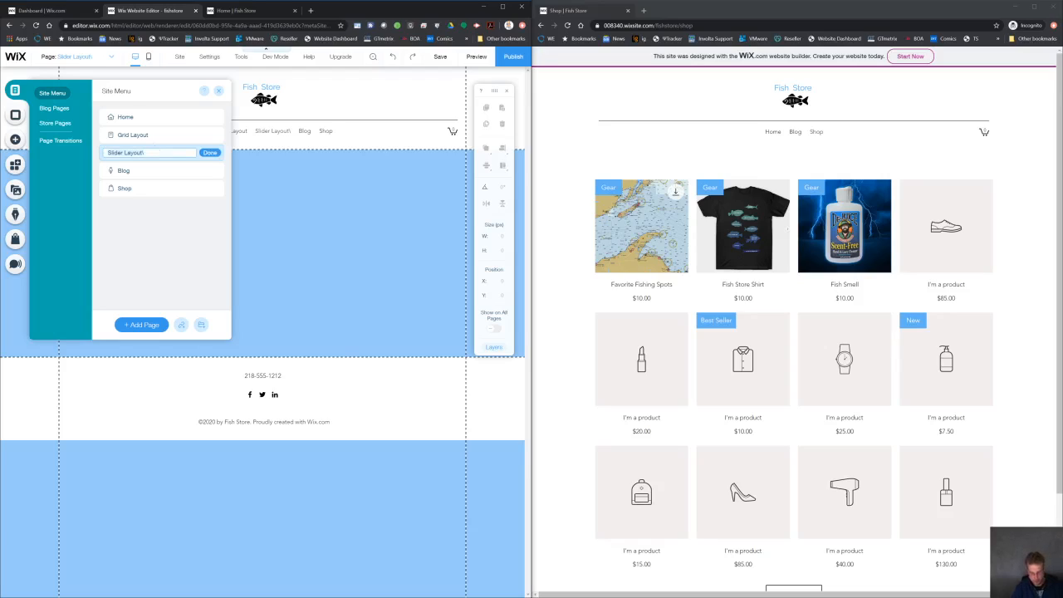
key("Return")
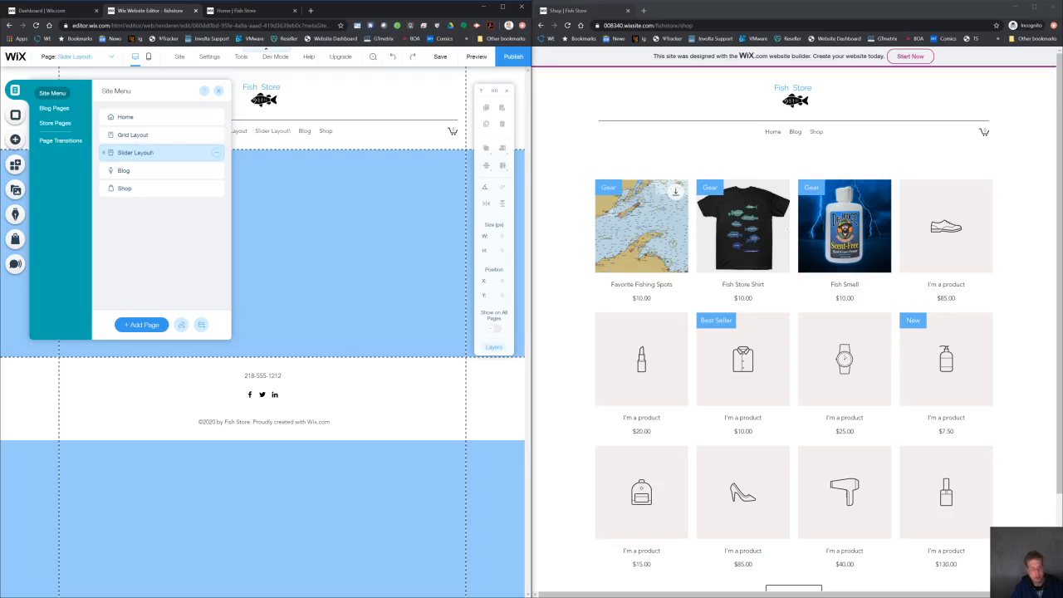
double_click(155, 153)
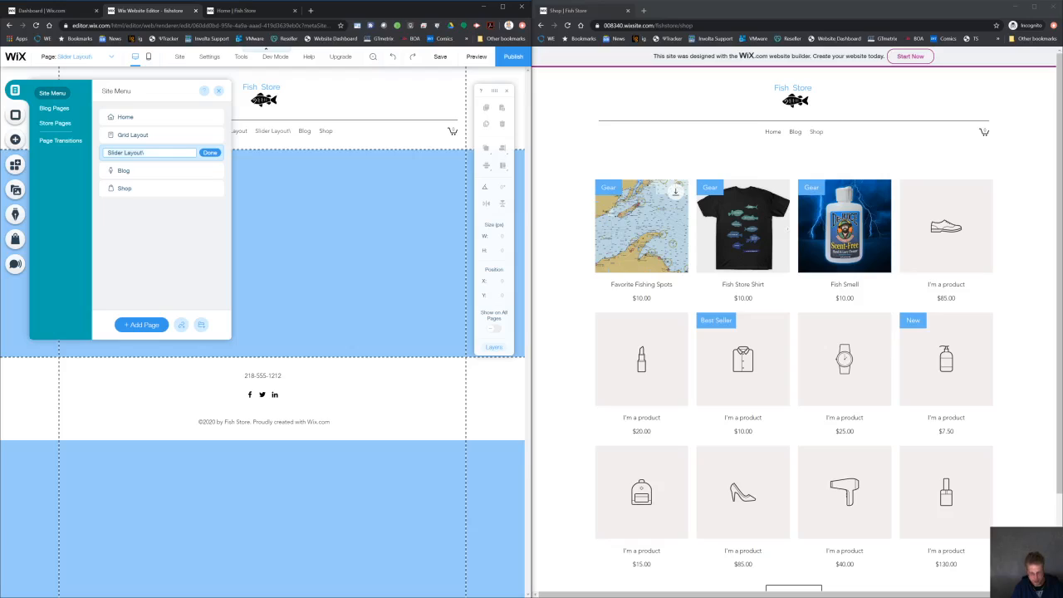
key("Return")
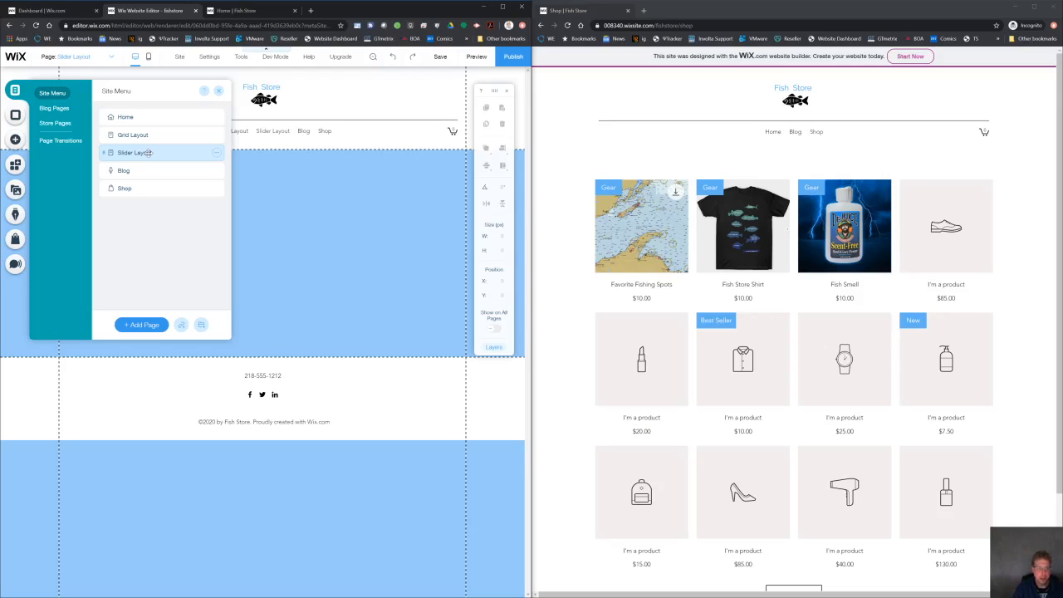
Close the site menu and switch the editor to the empty Grid Layout page
left_click(364, 146)
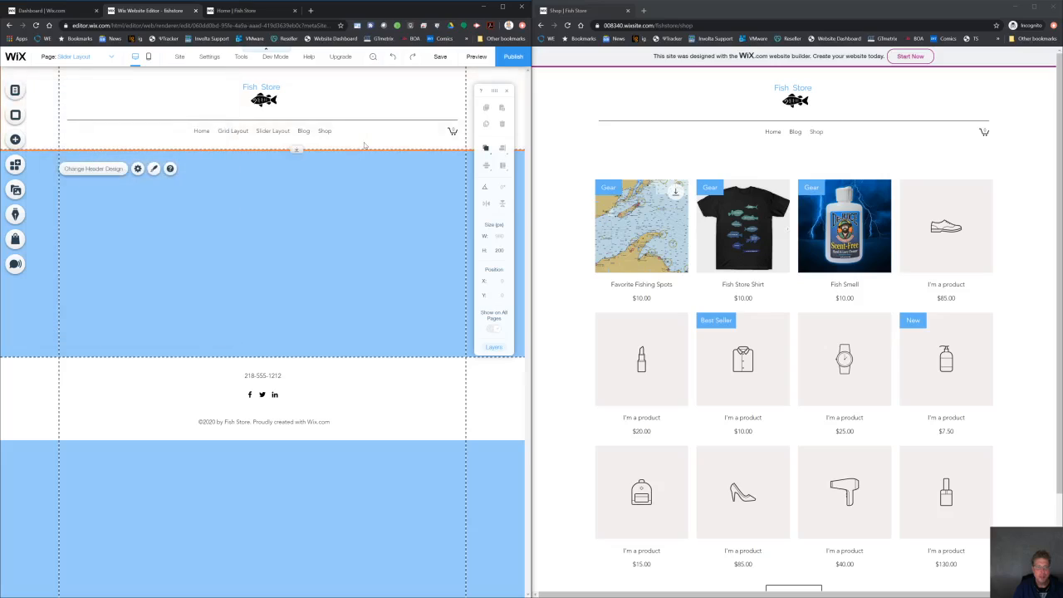
left_click(233, 132)
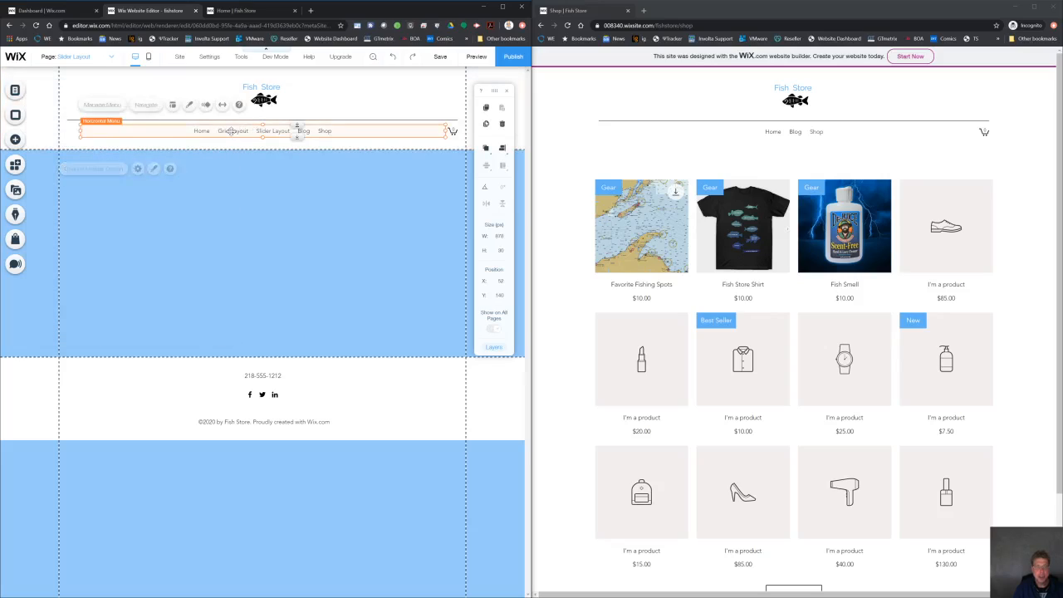
left_click(97, 59)
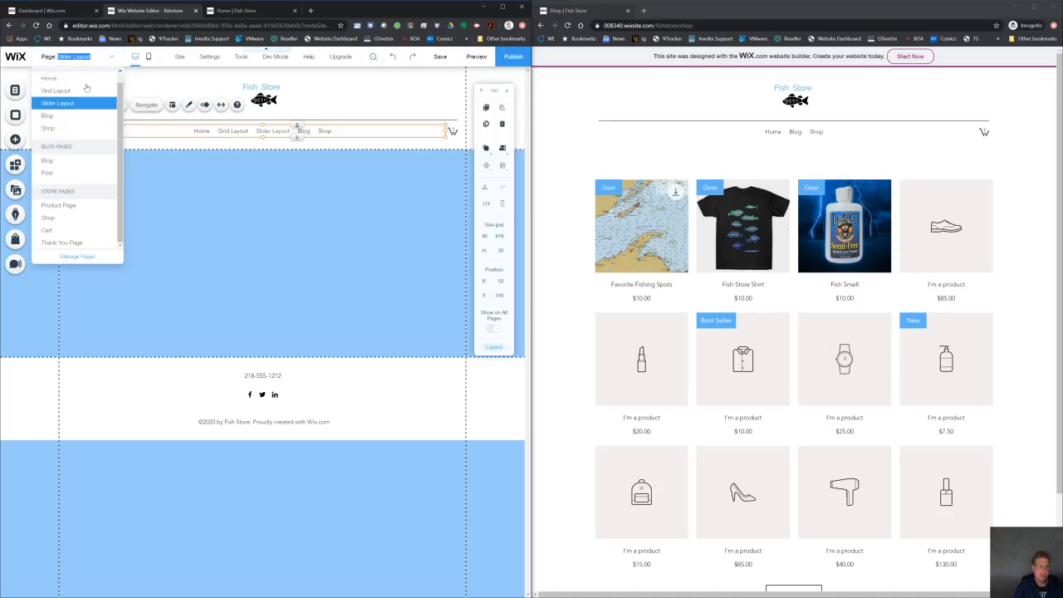
left_click(86, 90)
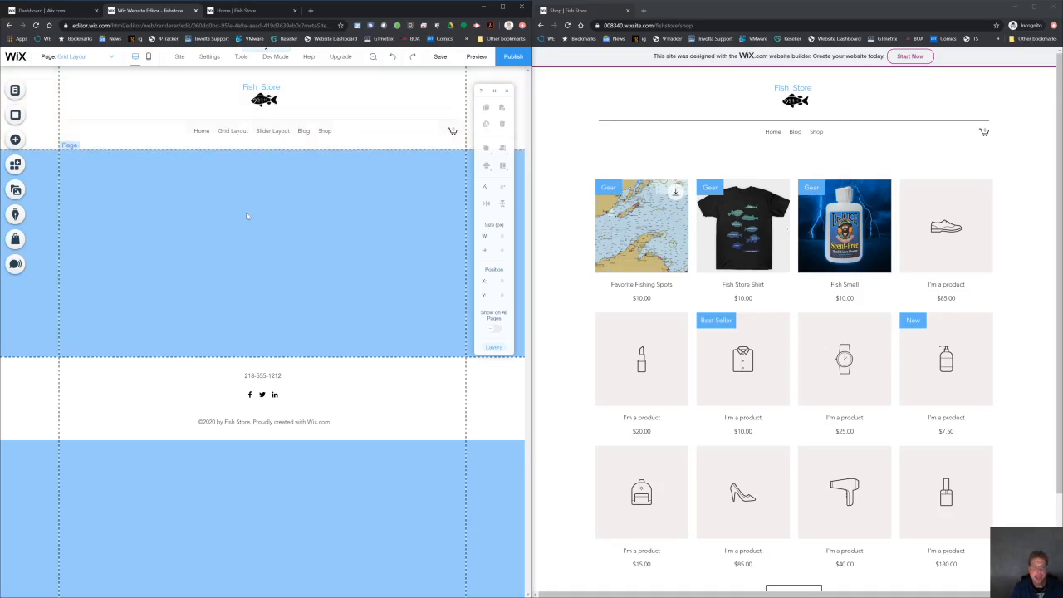
left_click(257, 294)
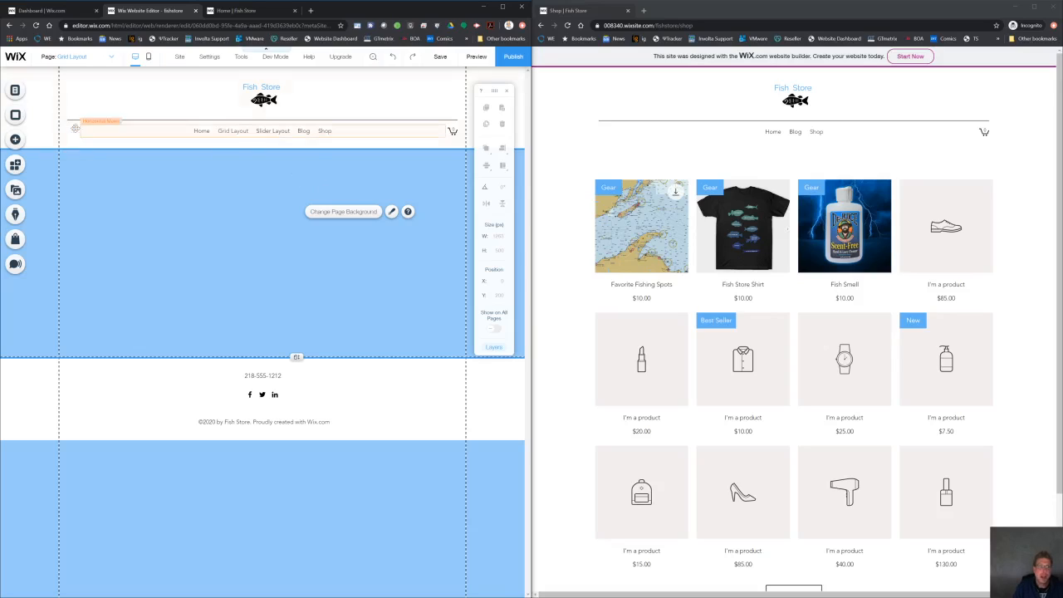
Add the blank white Classic strip to the Grid Layout page, directly below the header
left_click(15, 139)
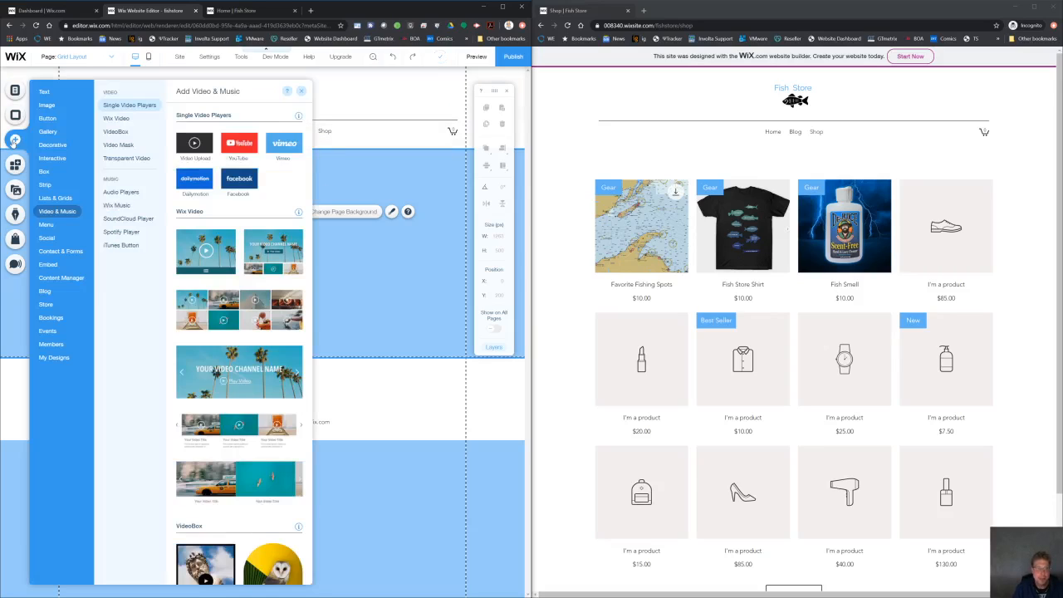
left_click(51, 144)
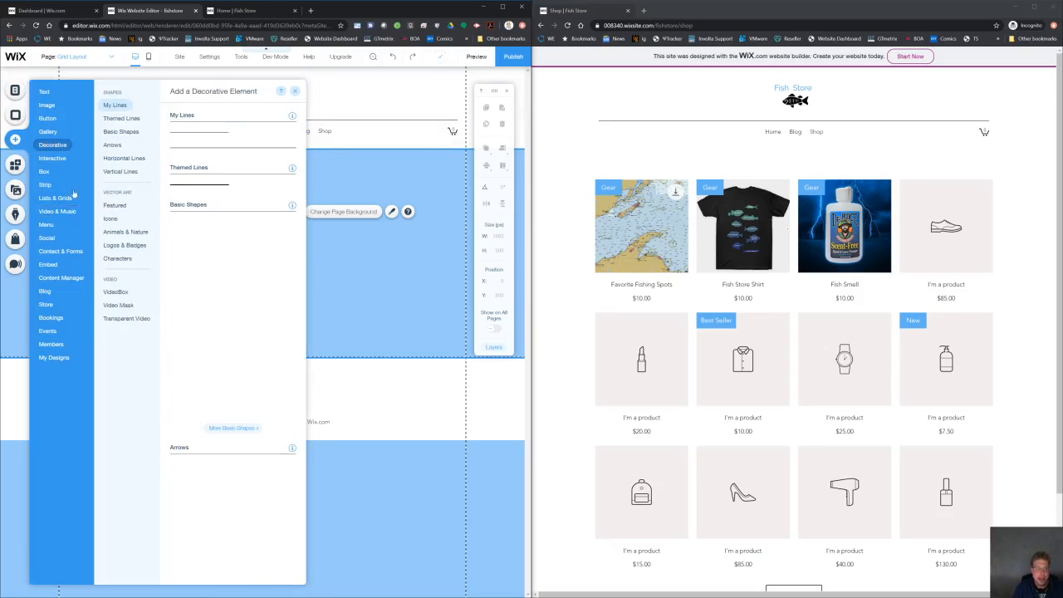
left_click(61, 263)
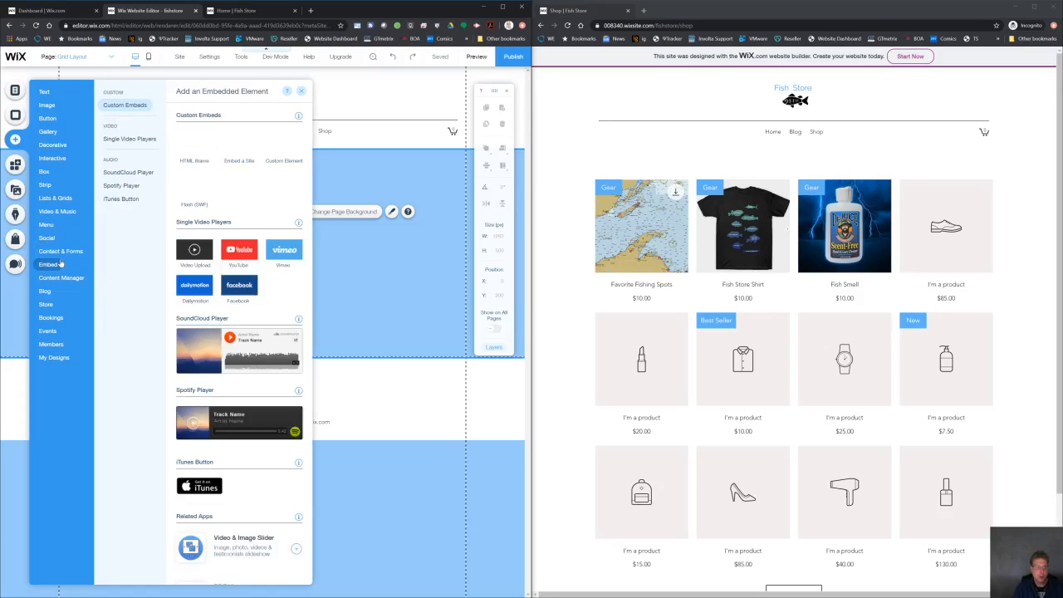
left_click(69, 194)
left_click(51, 189)
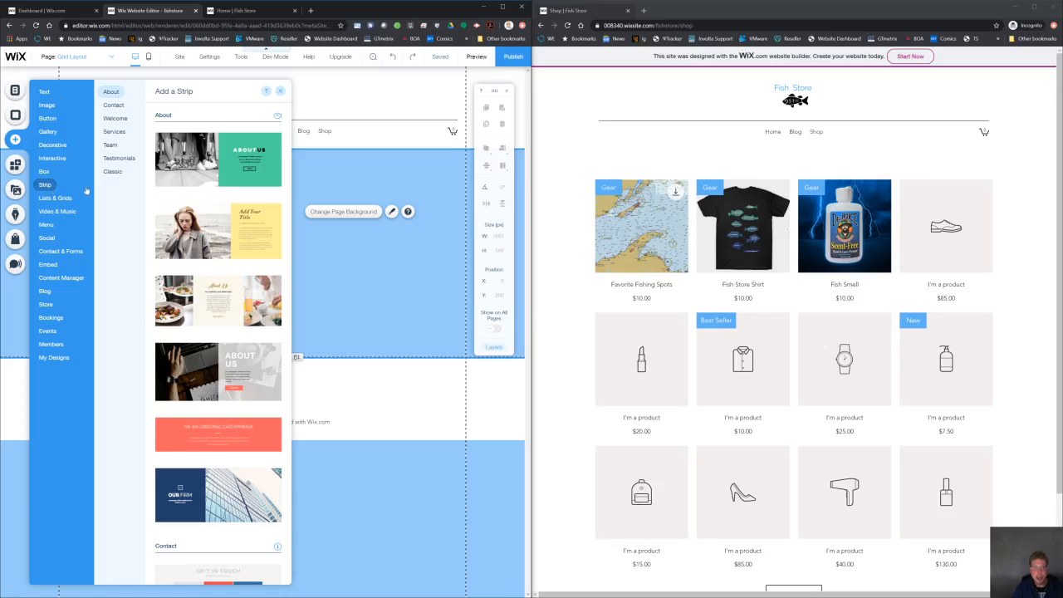
left_click(113, 172)
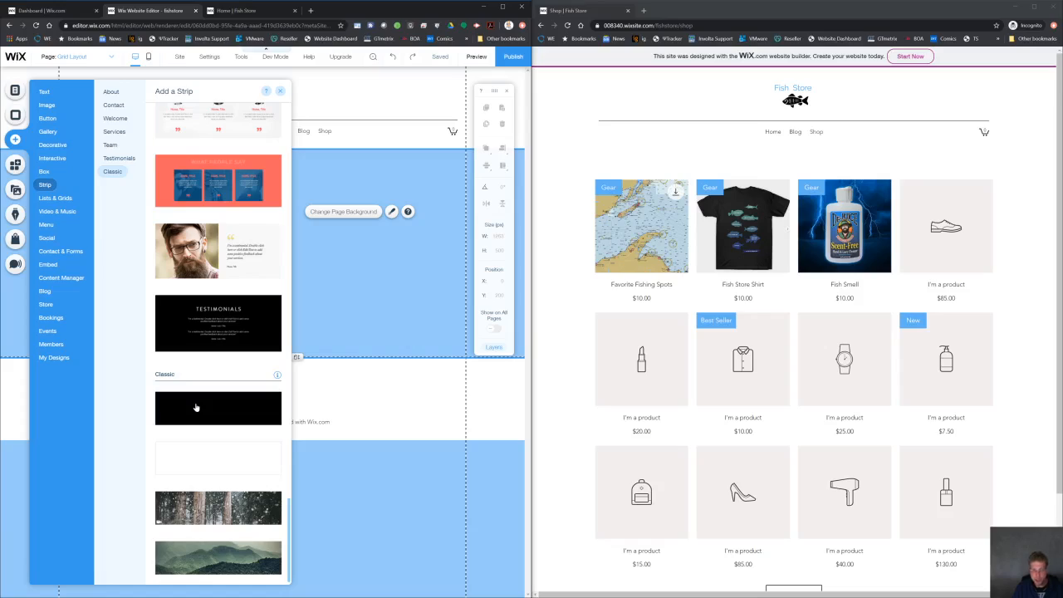
left_click(182, 458)
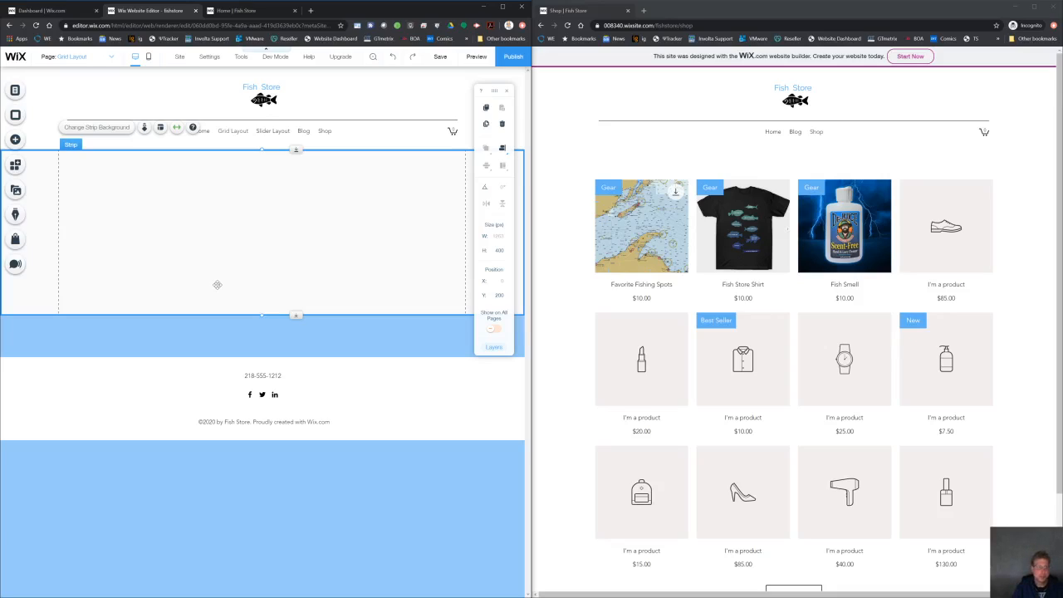
Place a Grid Product Gallery from the store elements on the new strip
left_click(15, 140)
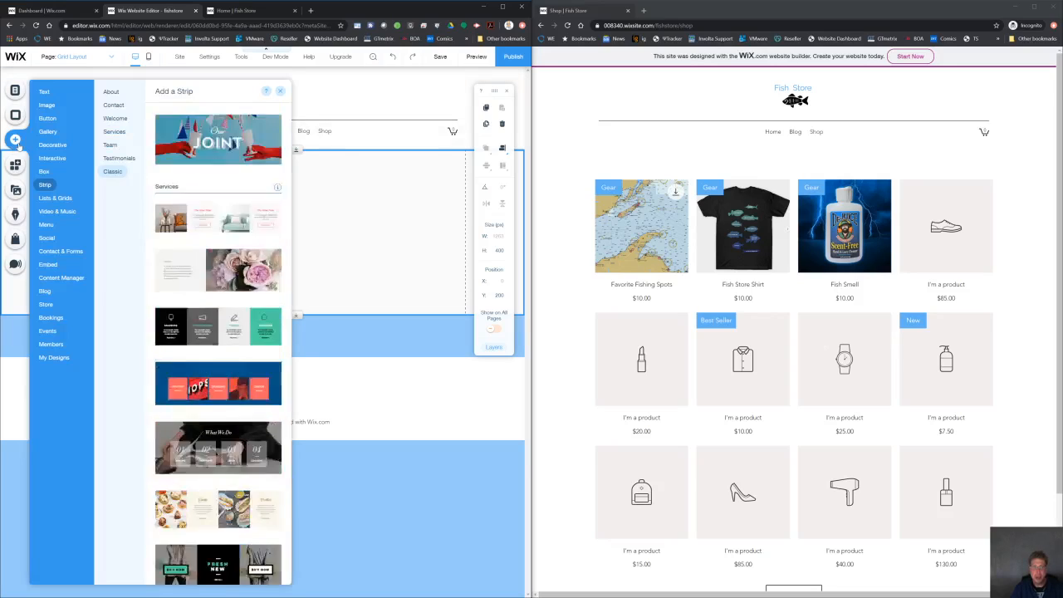
left_click(44, 137)
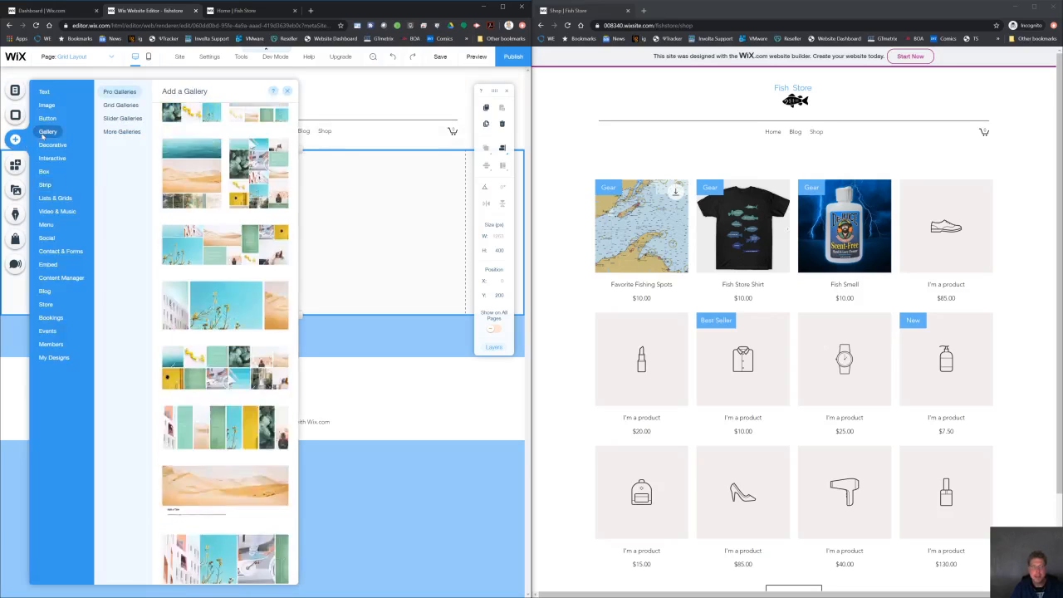
left_click(112, 105)
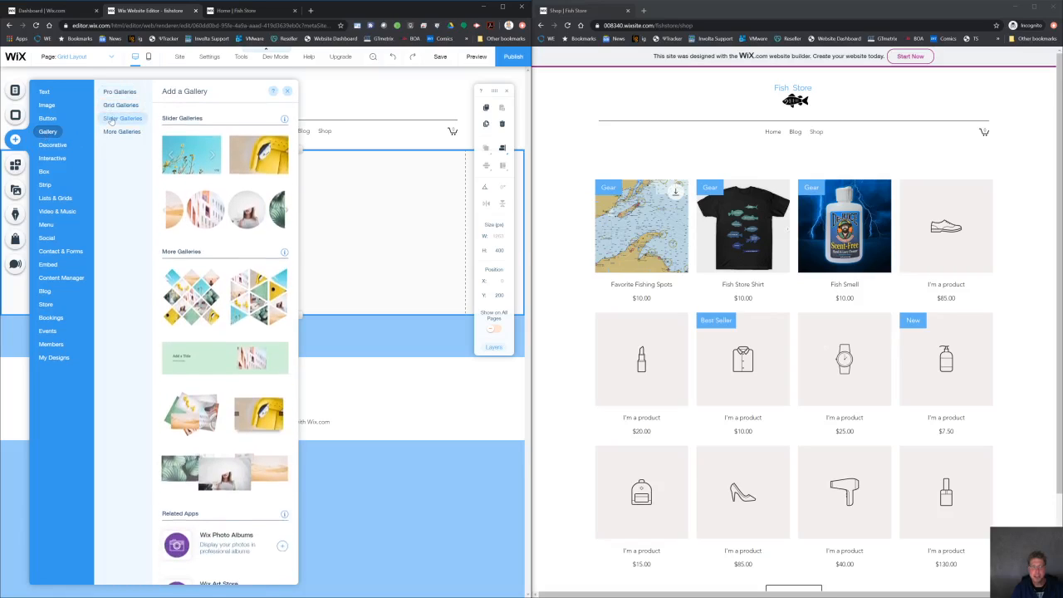
mouse_move(111, 109)
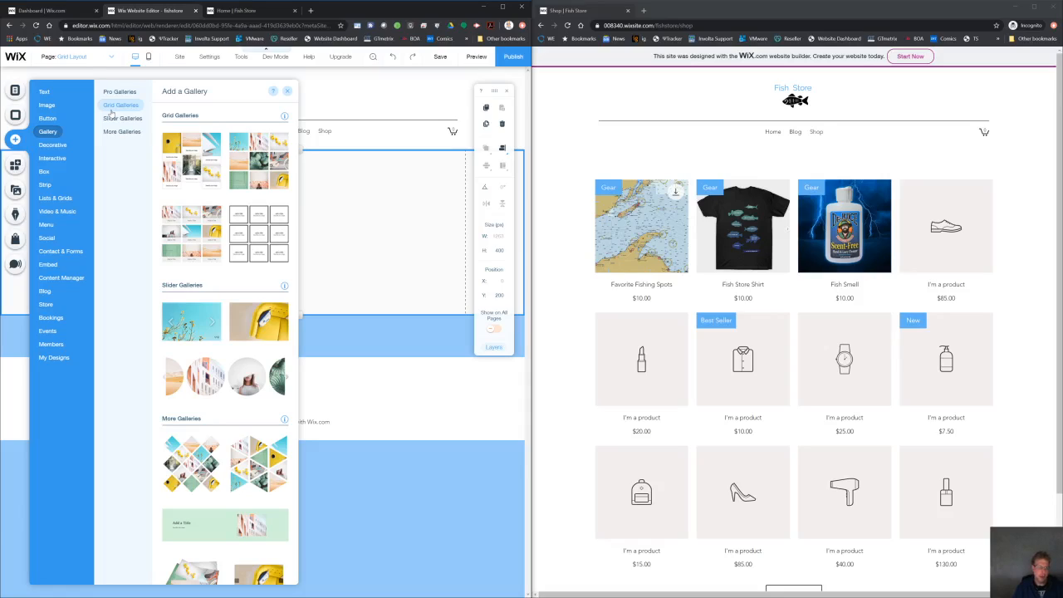
left_click(46, 305)
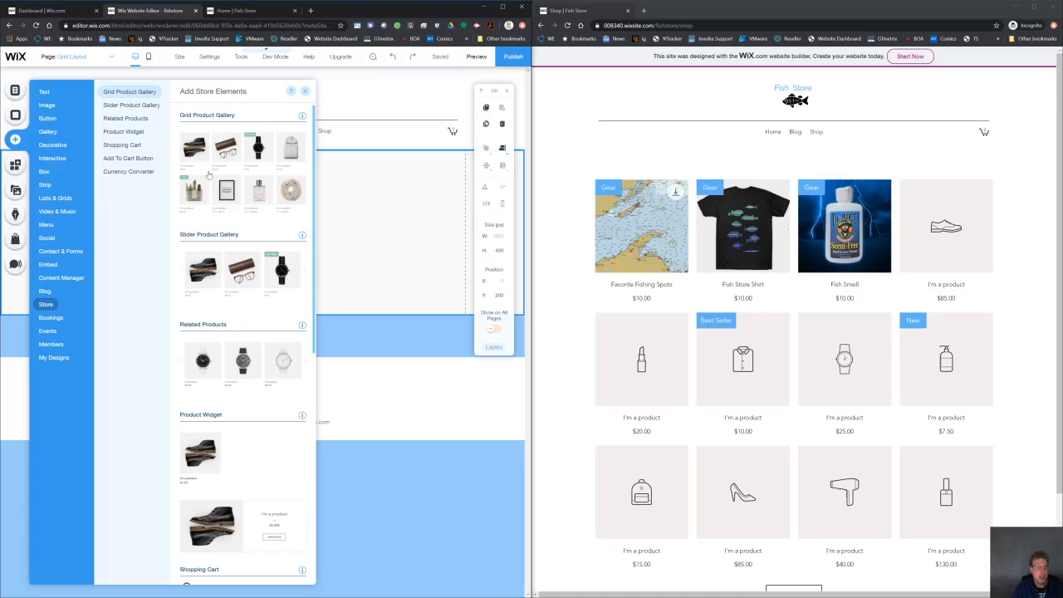
left_click_drag(207, 175, 173, 357)
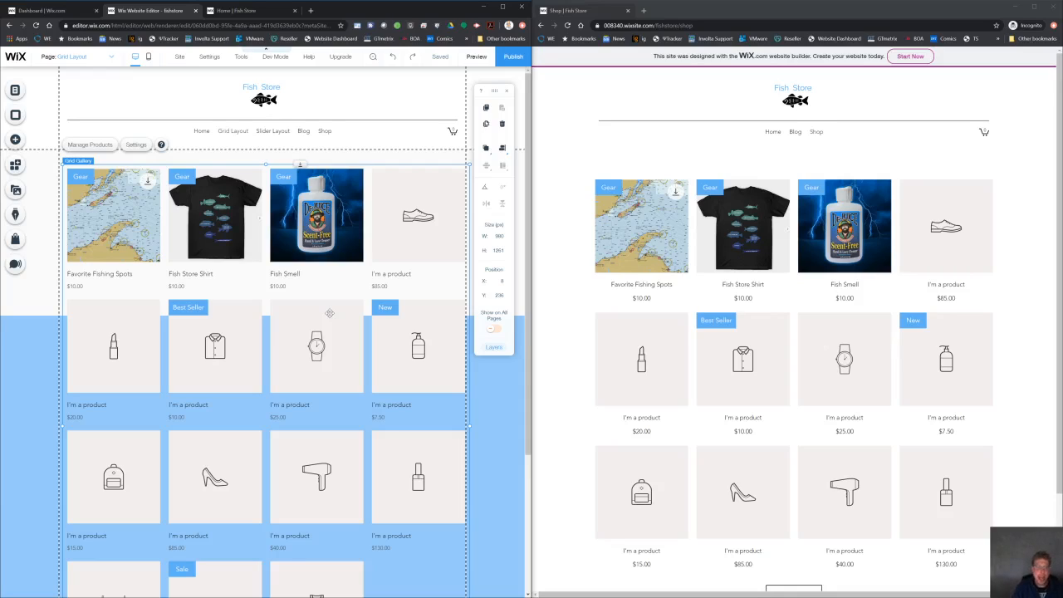
Move the product gallery up against the strip's upper edge, at X 0 and Y 200
scroll(329, 313, "down", 2)
scroll(399, 330, "up", 2)
left_click_drag(274, 193, 264, 179)
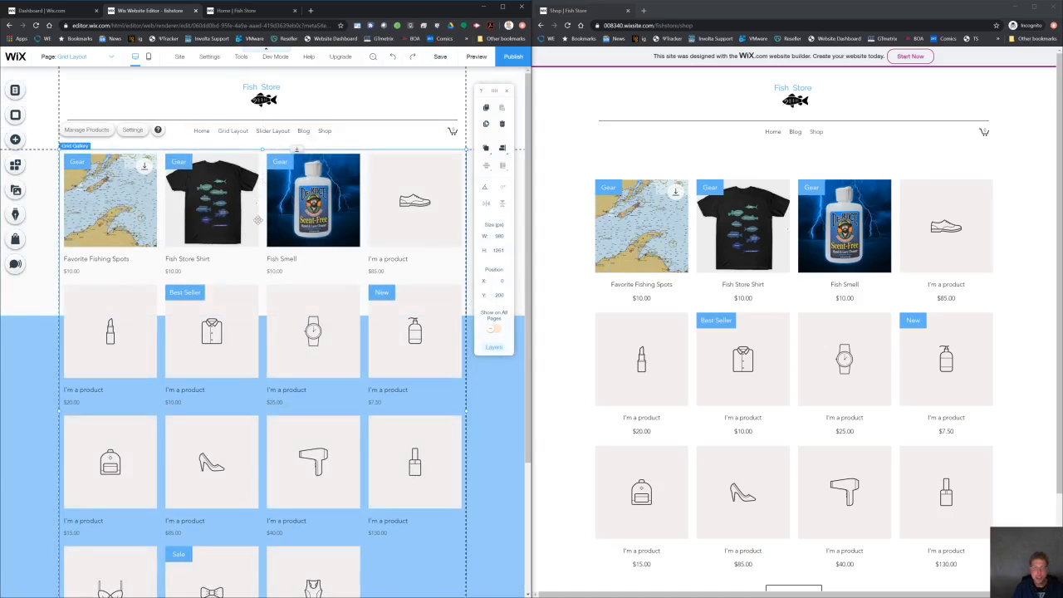
Stretch the white strip down to a height of about 1267 px so it sits behind the whole product gallery
left_click(51, 300)
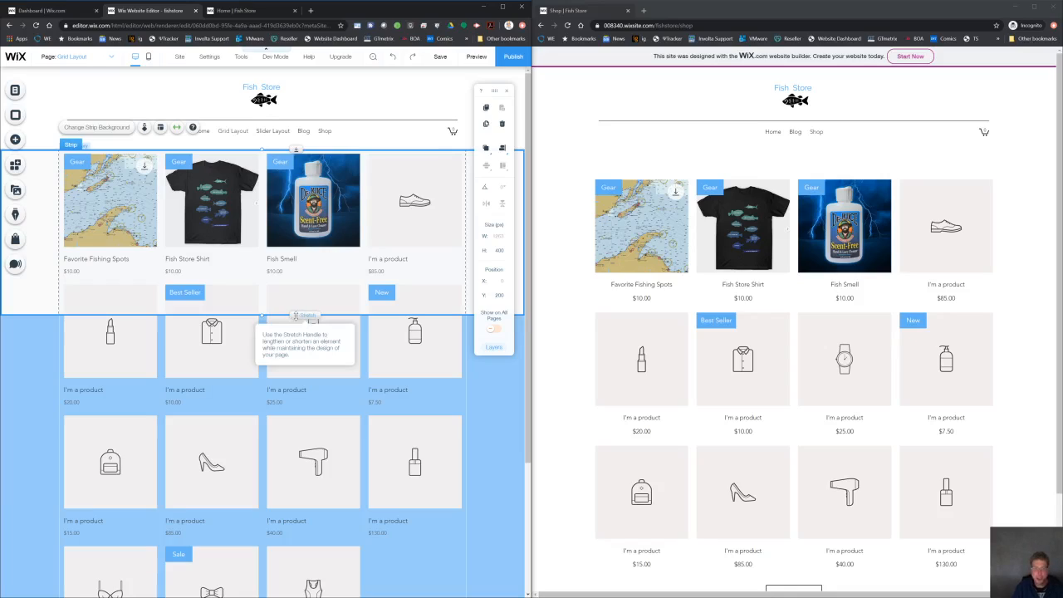
left_click_drag(294, 315, 292, 596)
scroll(301, 591, "down", 4)
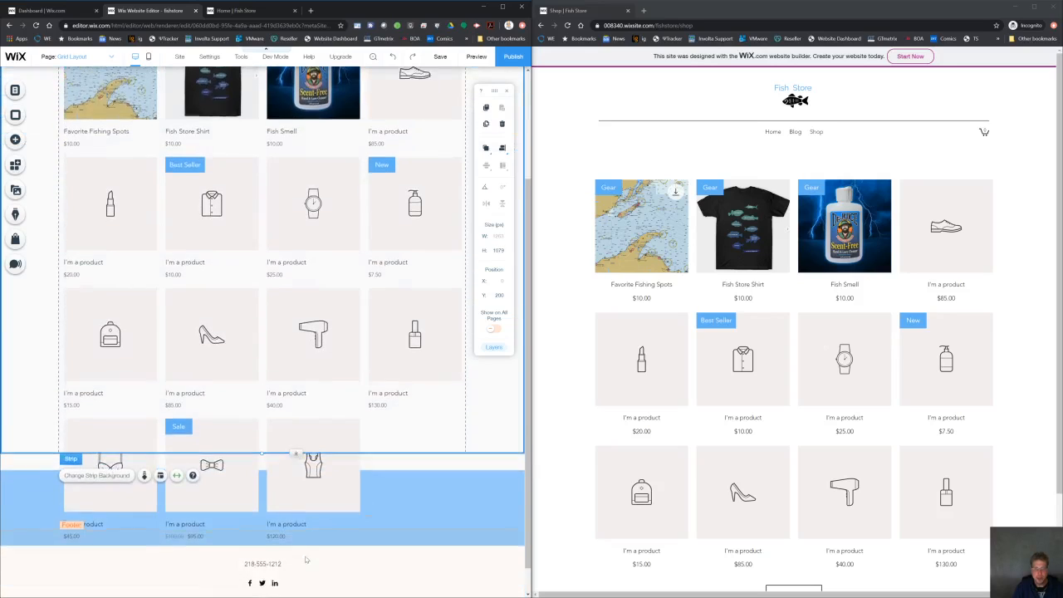
left_click_drag(295, 432, 296, 510)
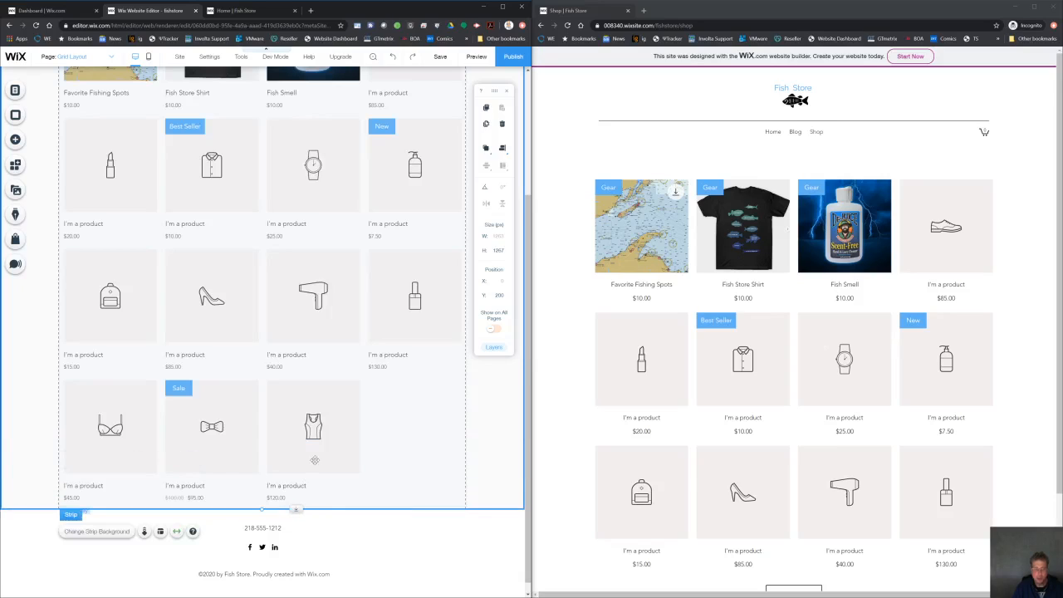
scroll(313, 459, "up", 5)
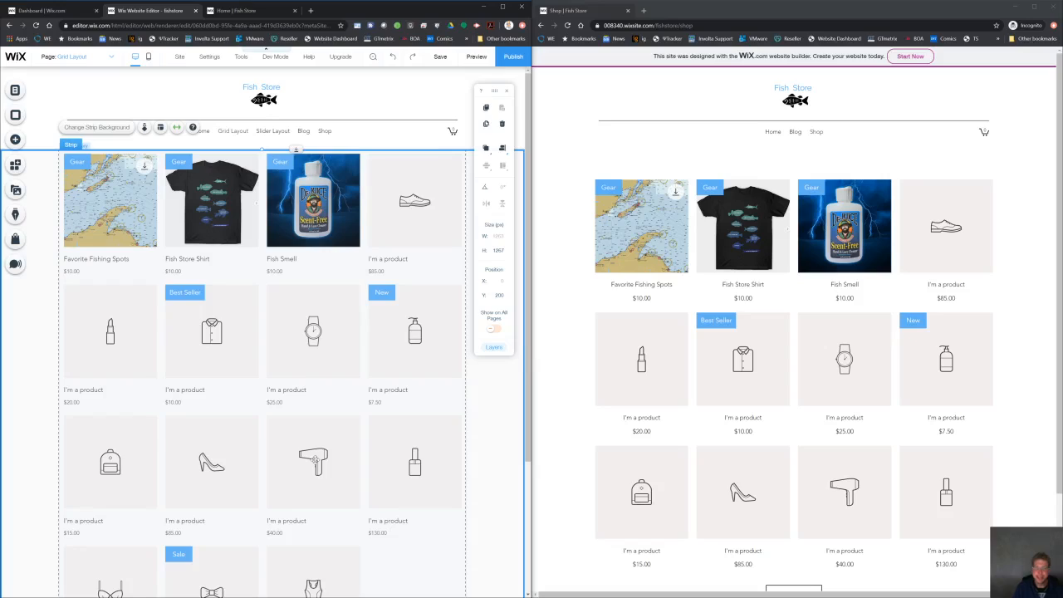
In the Grid Layout gallery's layout settings, set the product images to be resized with Fit
left_click(477, 425)
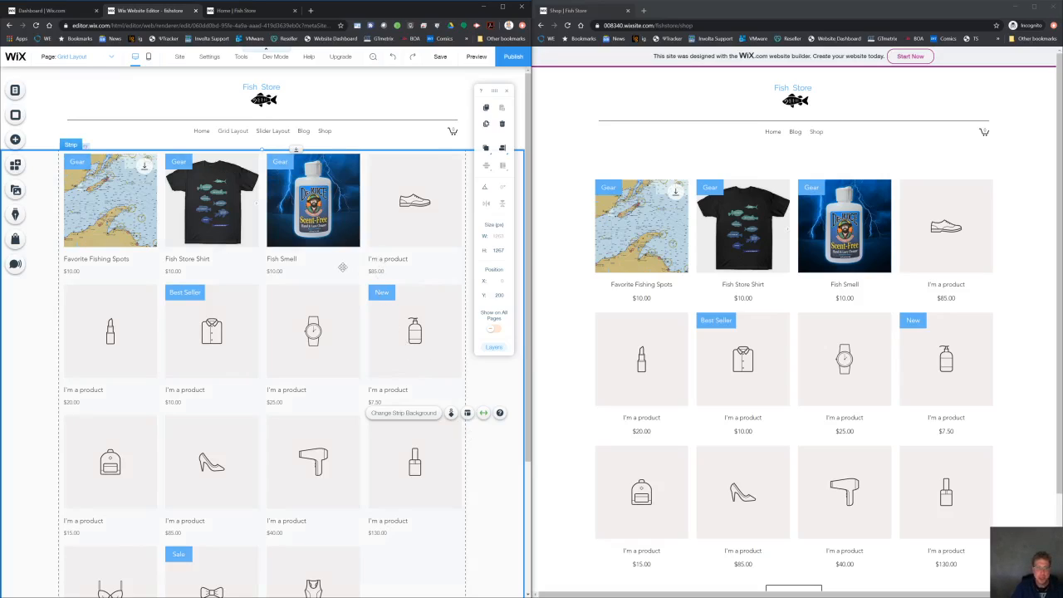
left_click(342, 270)
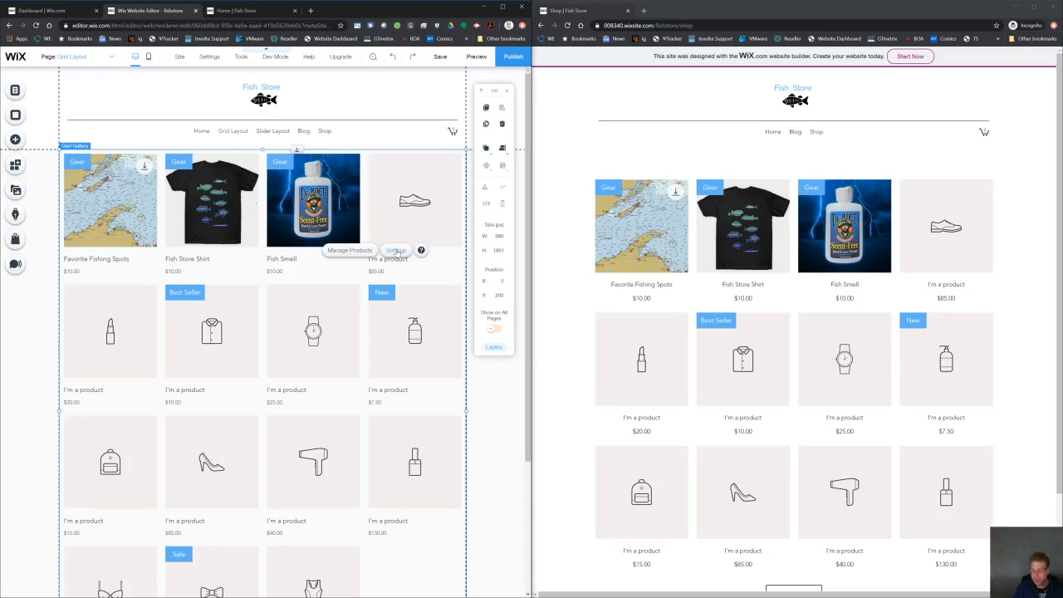
left_click(396, 251)
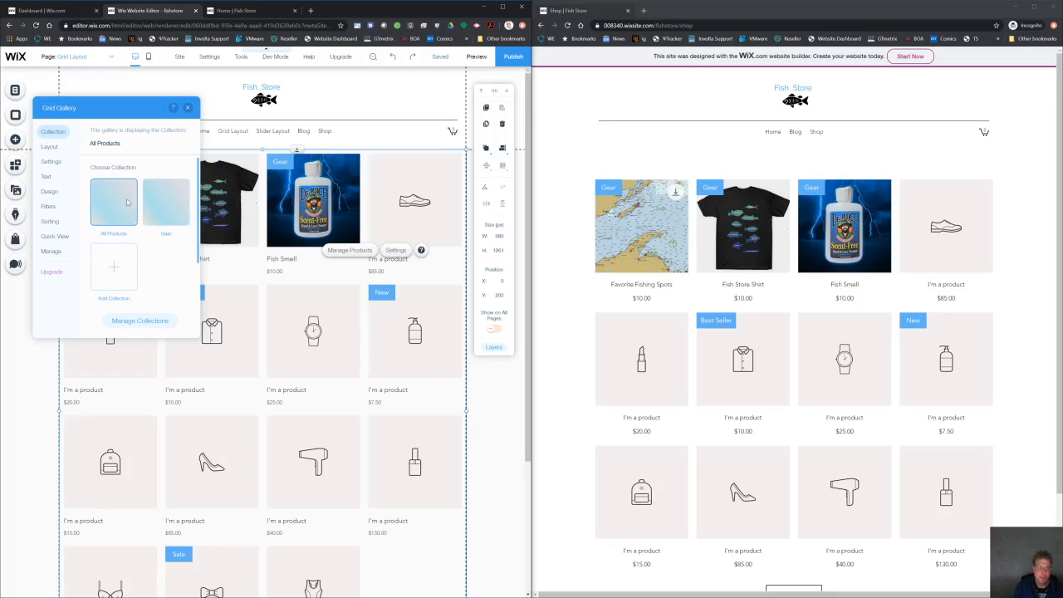
left_click(53, 146)
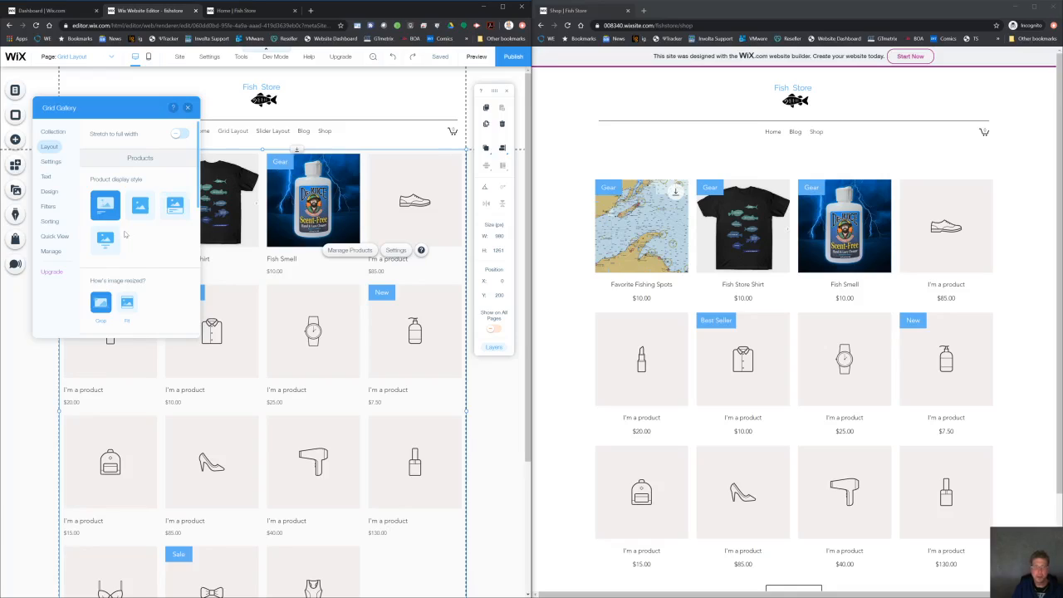
scroll(115, 246, "down", 2)
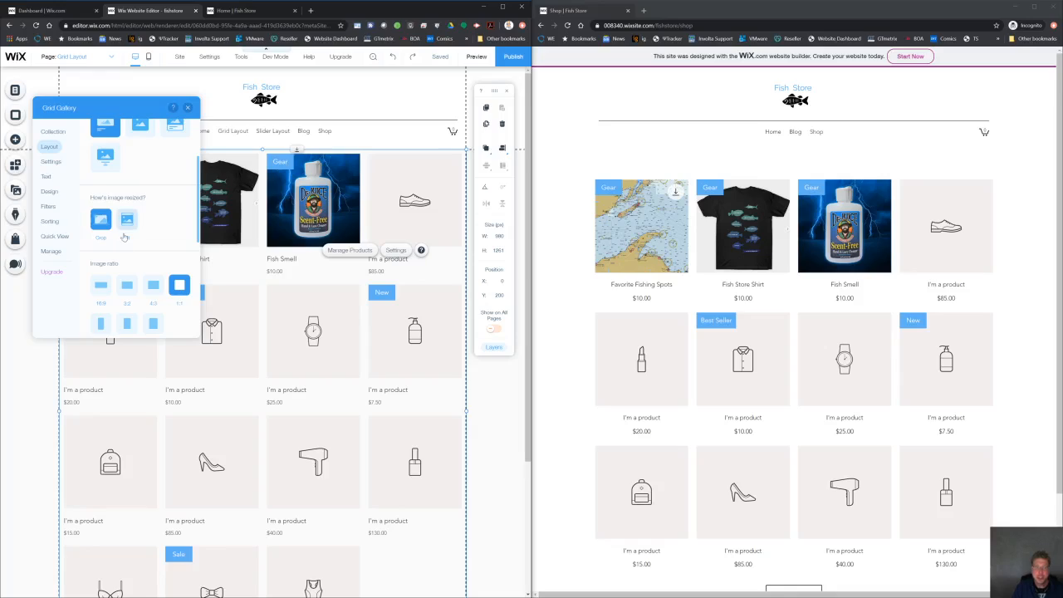
left_click(124, 234)
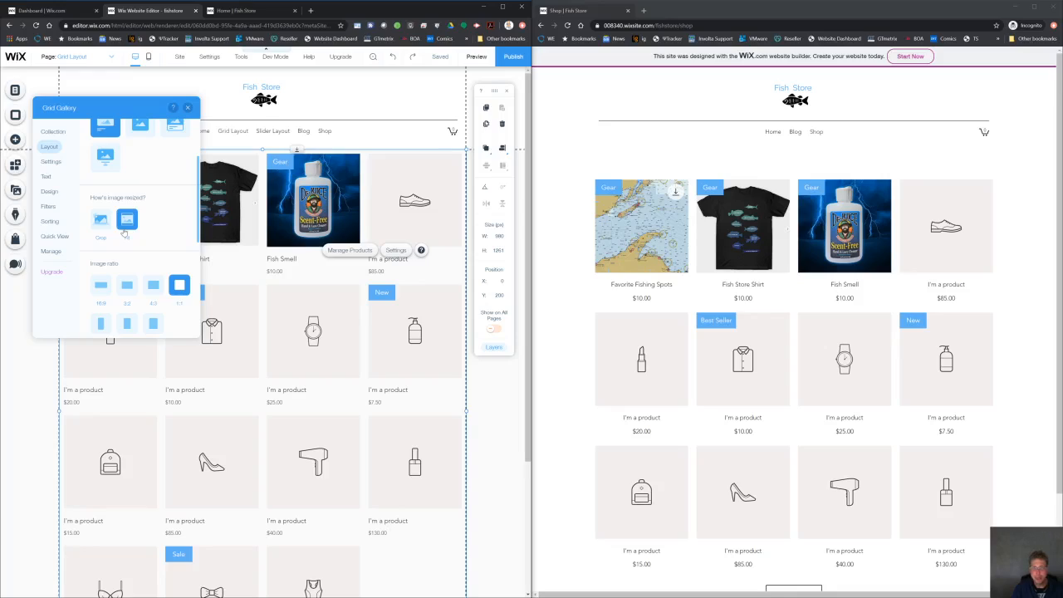
Set the grid gallery to 5 columns, reduce its number of rows, and close the gallery settings
scroll(156, 242, "down", 3)
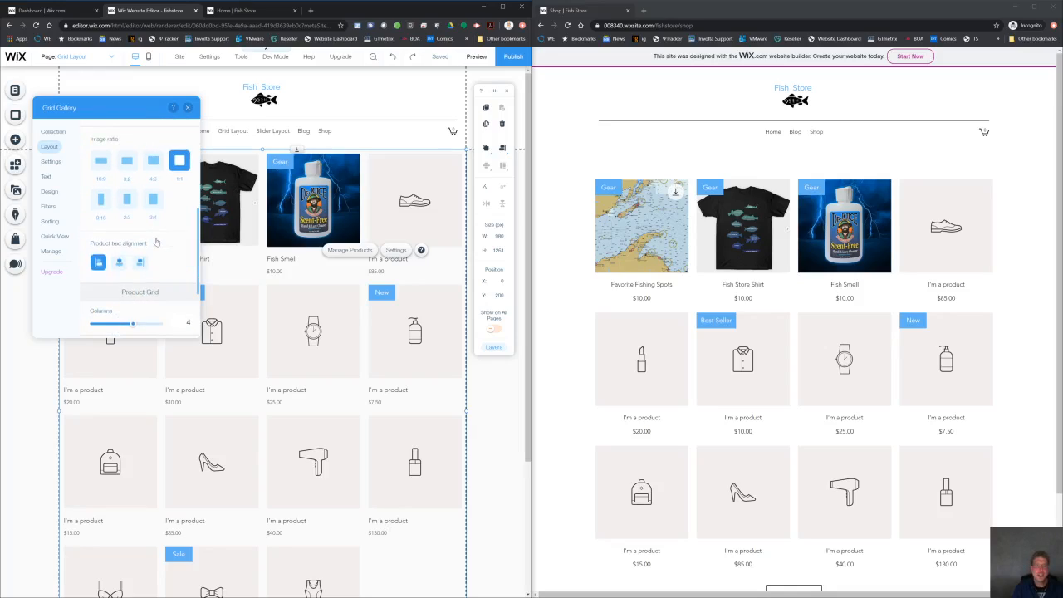
scroll(156, 242, "down", 3)
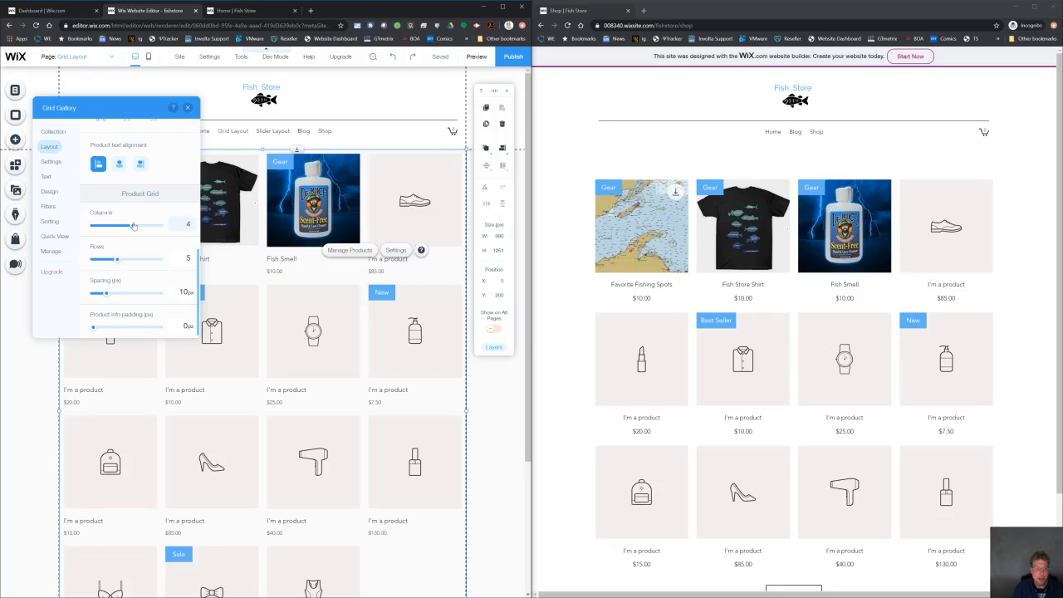
left_click_drag(132, 225, 147, 227)
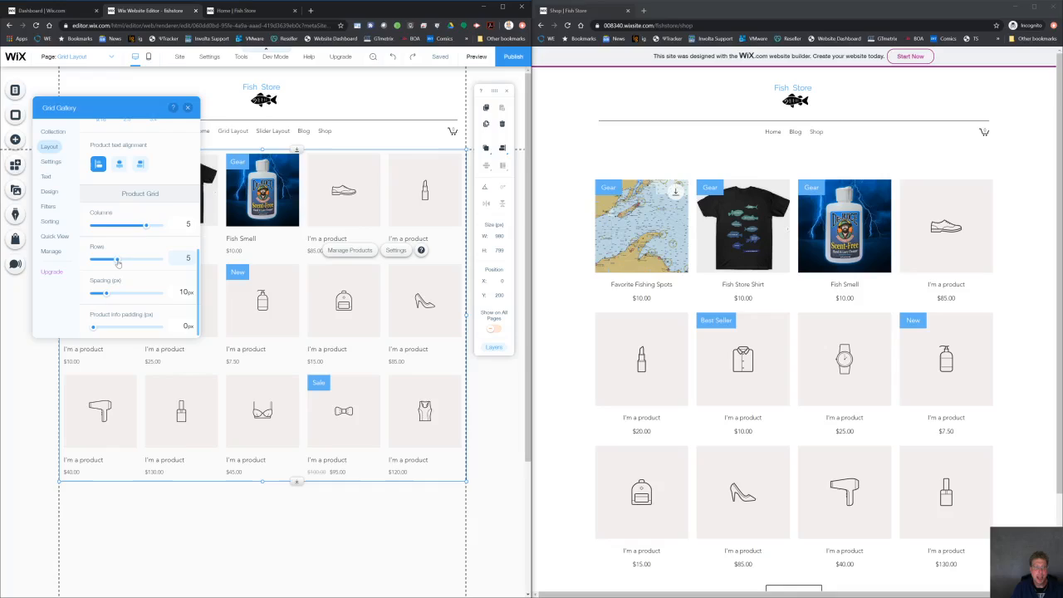
left_click_drag(117, 259, 106, 262)
left_click(187, 108)
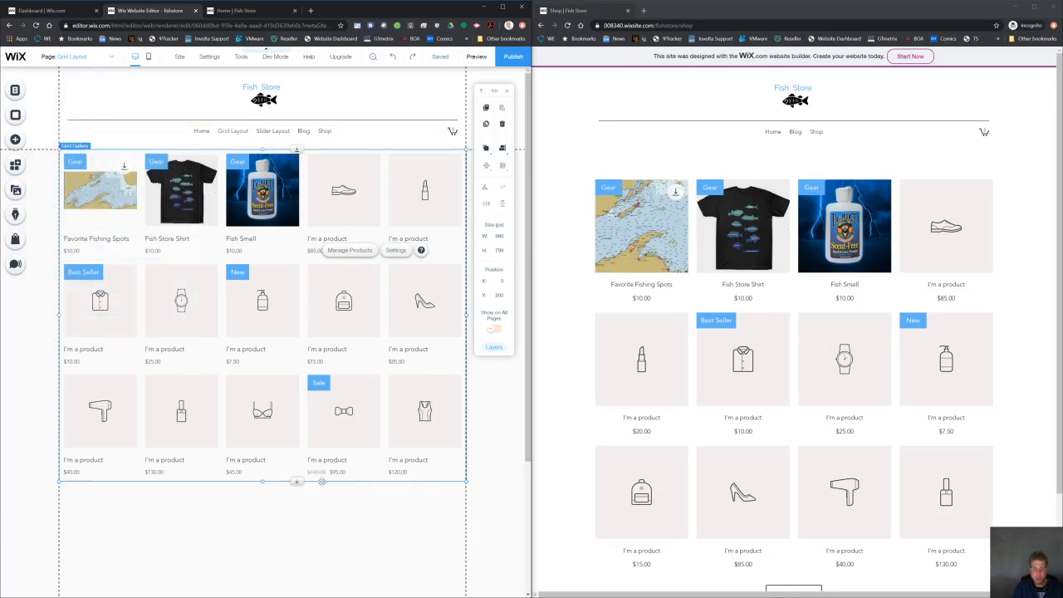
Shorten the white strip on the Grid Layout page to about 820 px high so it ends just below the gallery
scroll(322, 482, "down", 3)
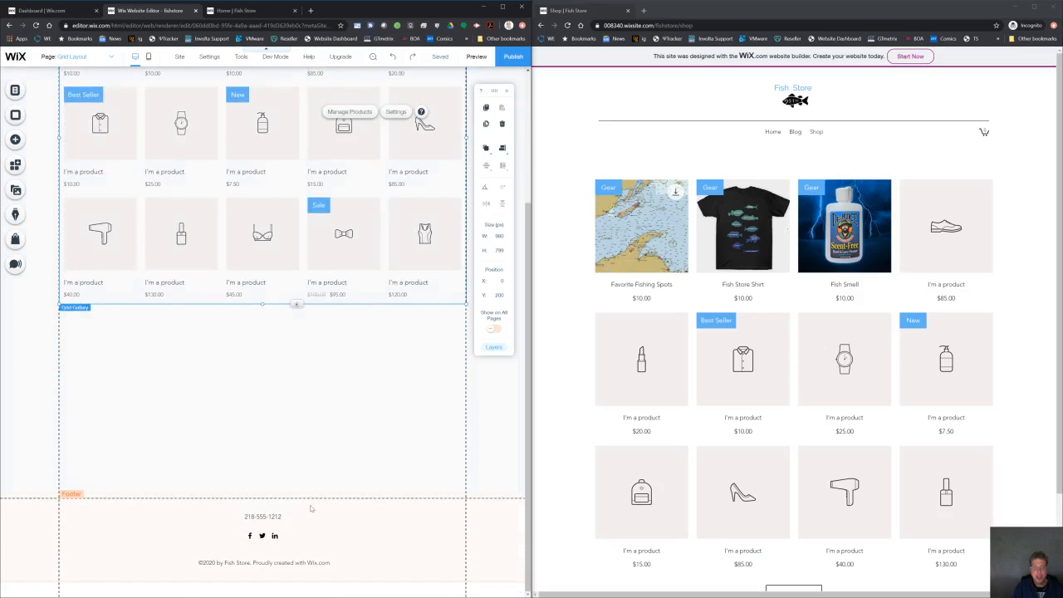
left_click(302, 478)
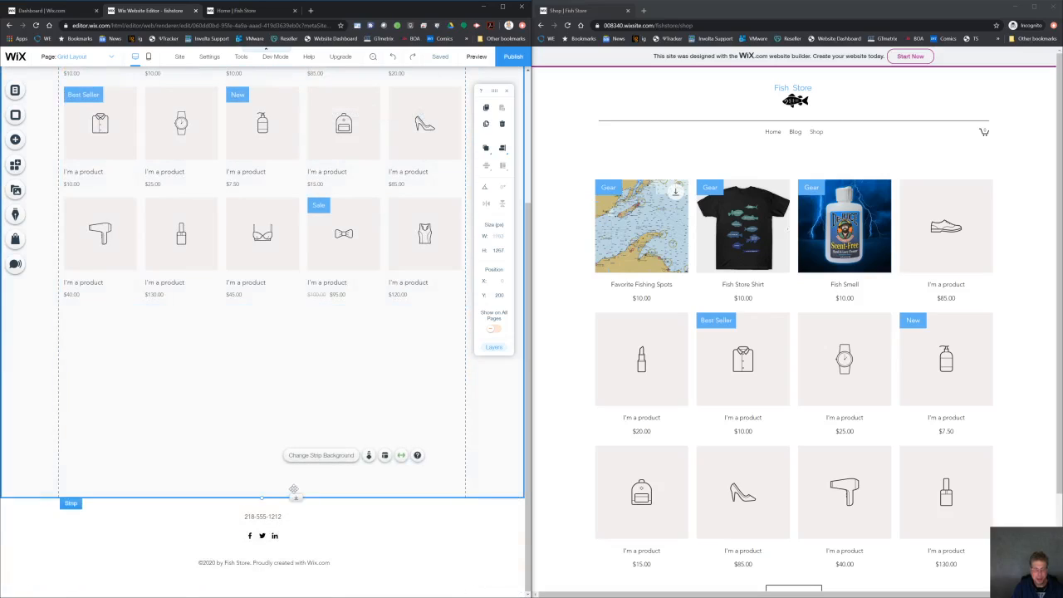
mouse_move(294, 498)
left_mouse_down()
mouse_move(304, 451)
mouse_move(302, 493)
left_mouse_up()
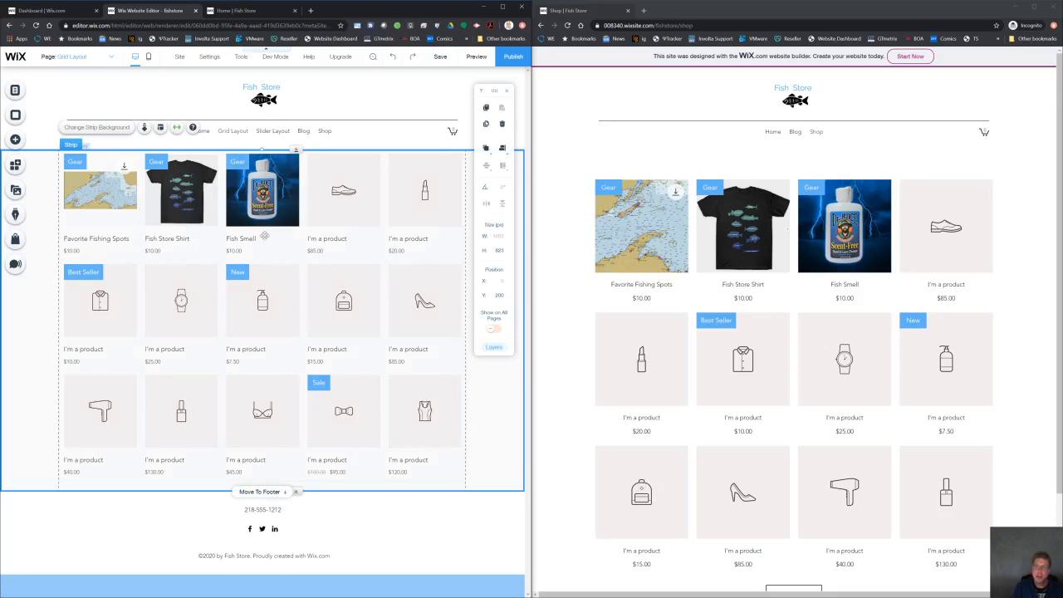
Publish the site, reload the live site in the incognito window, and view its Grid Layout page
left_click(513, 56)
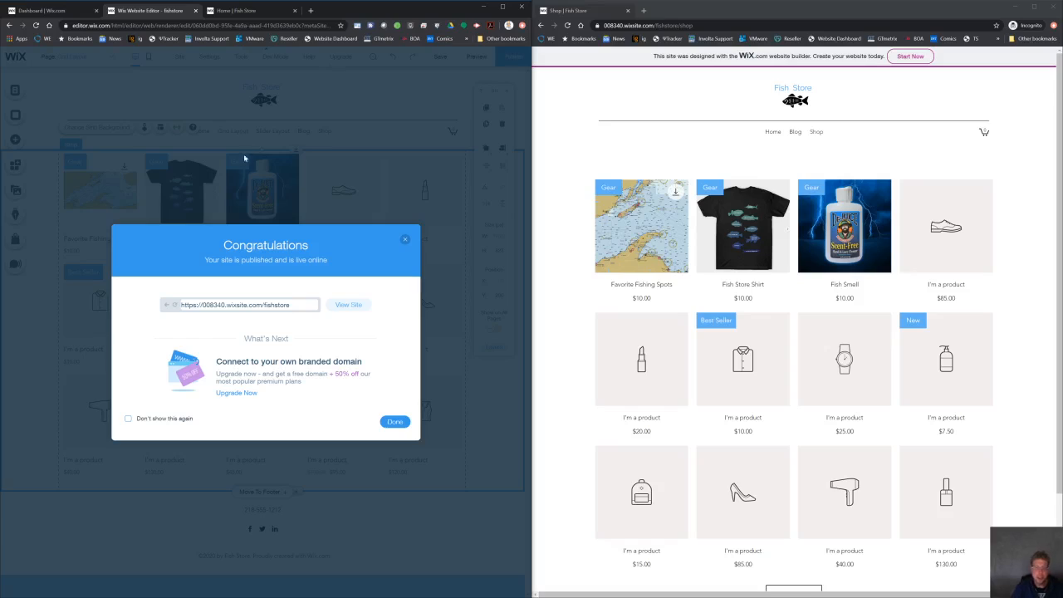
left_click(394, 422)
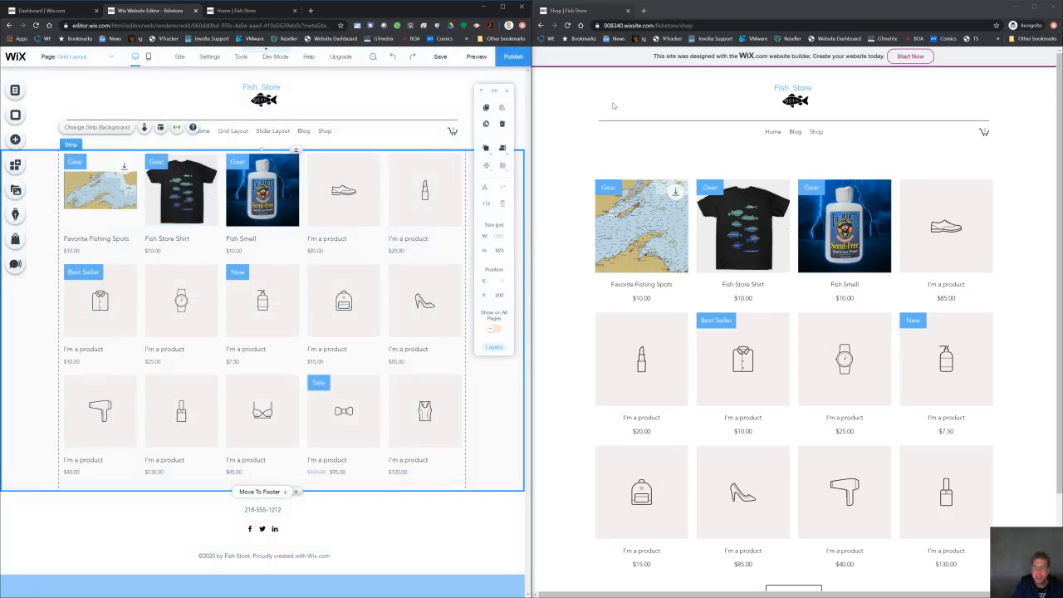
left_click(606, 106)
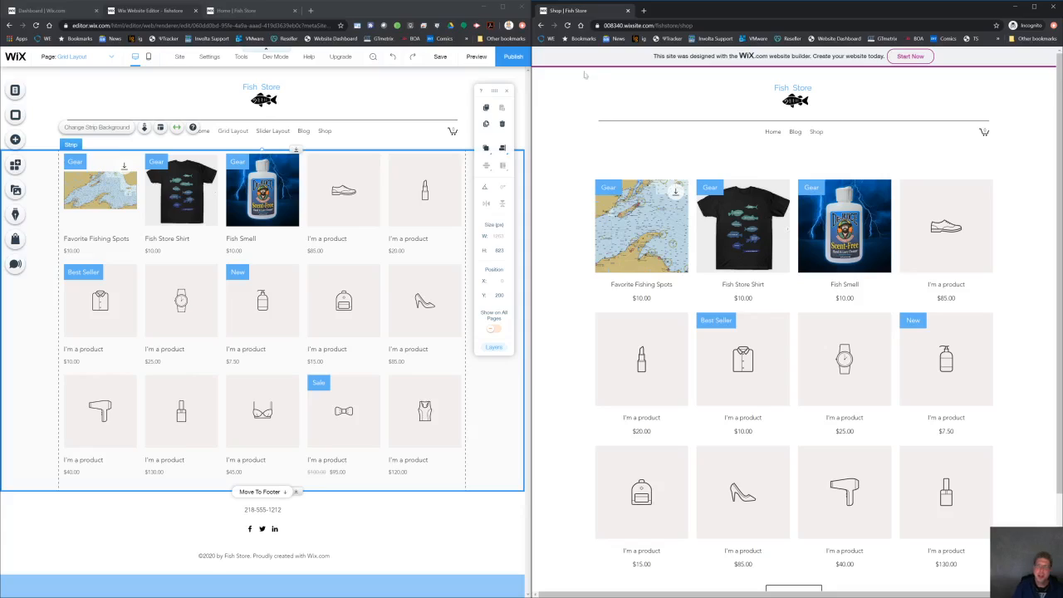
left_click(568, 26)
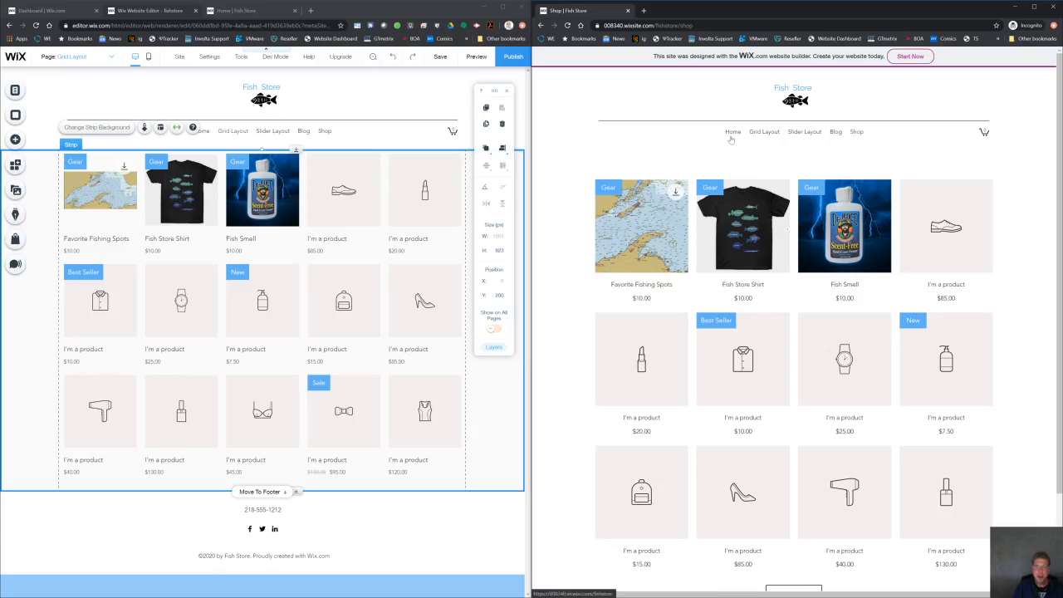
left_click(765, 132)
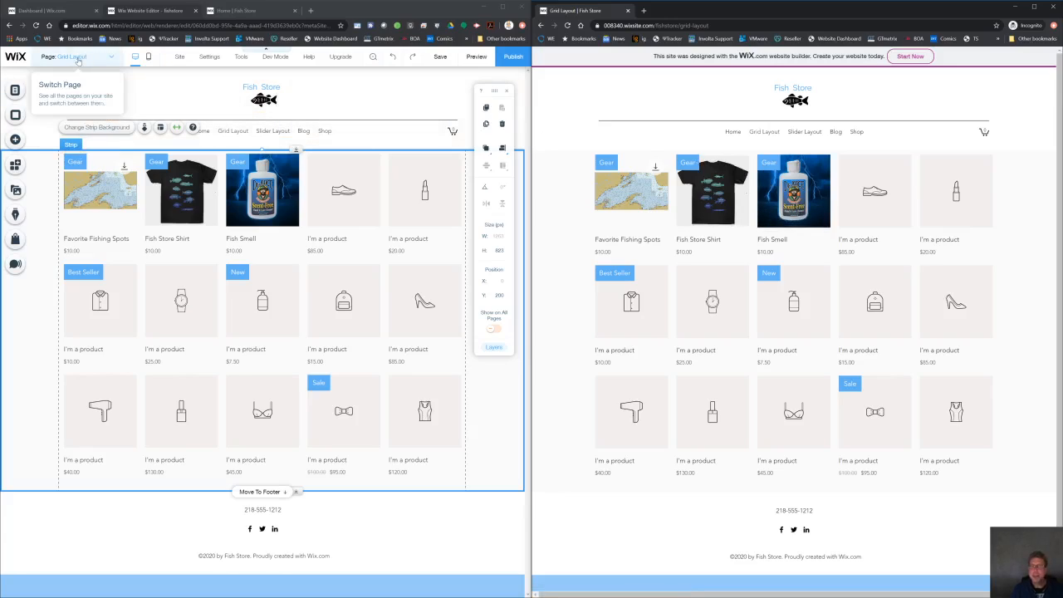
Switch the editor to the Slider Layout page and add the blank white Classic strip directly below the header
left_click(111, 55)
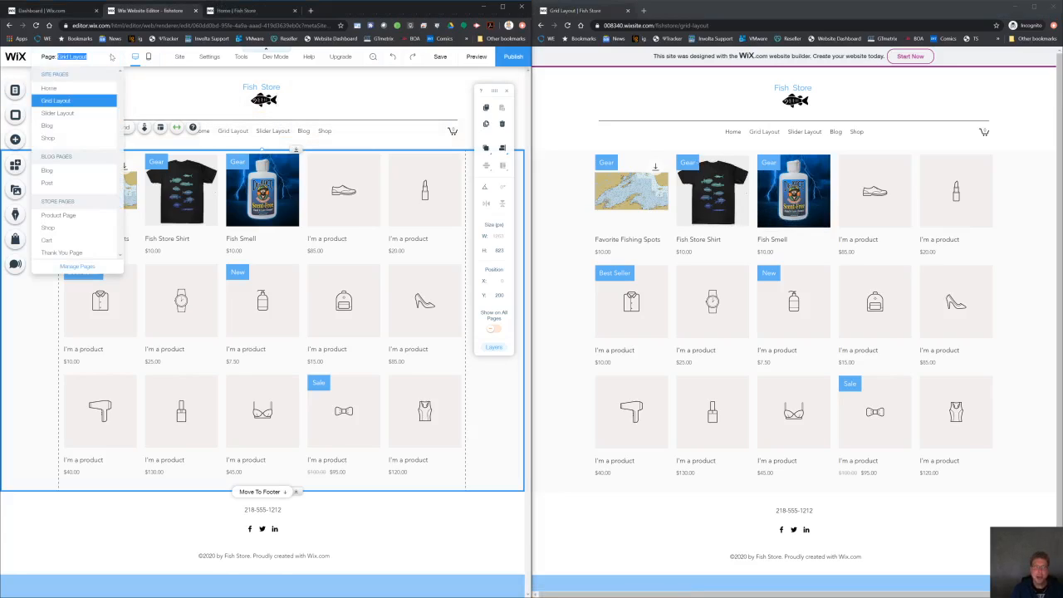
left_click(83, 115)
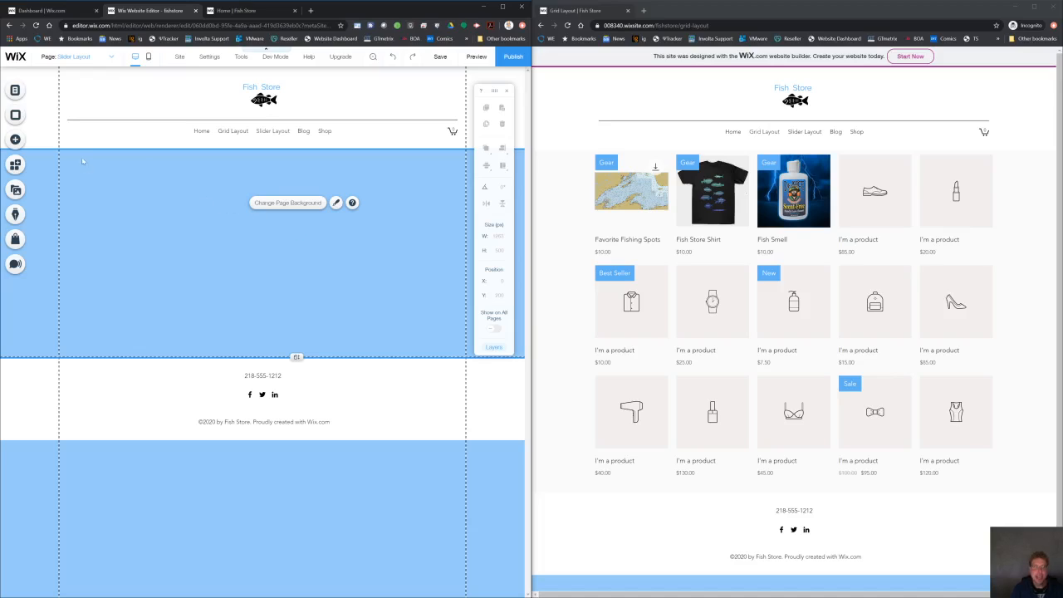
left_click(15, 139)
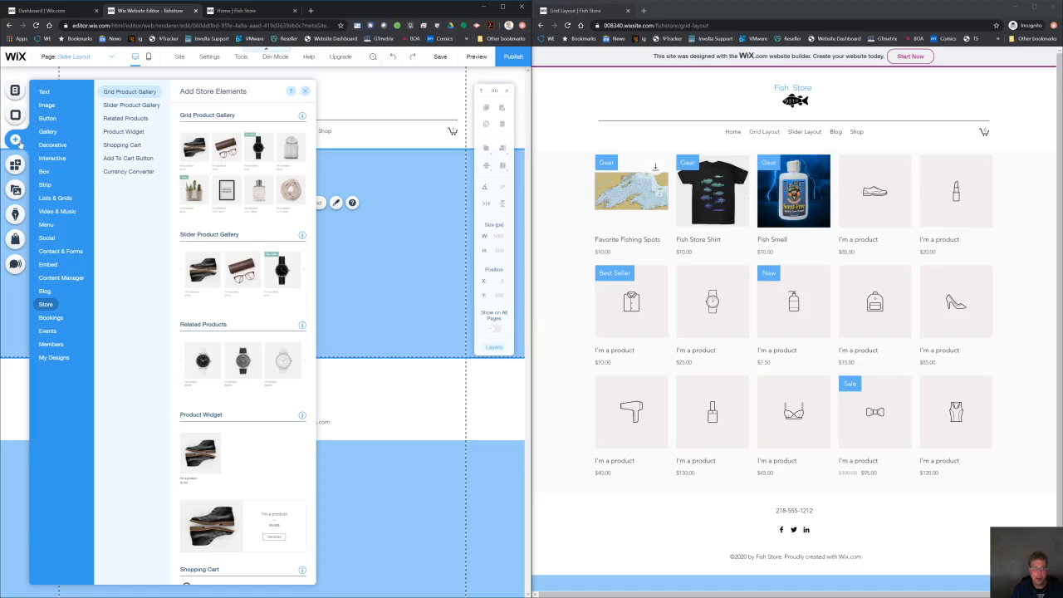
left_click(55, 187)
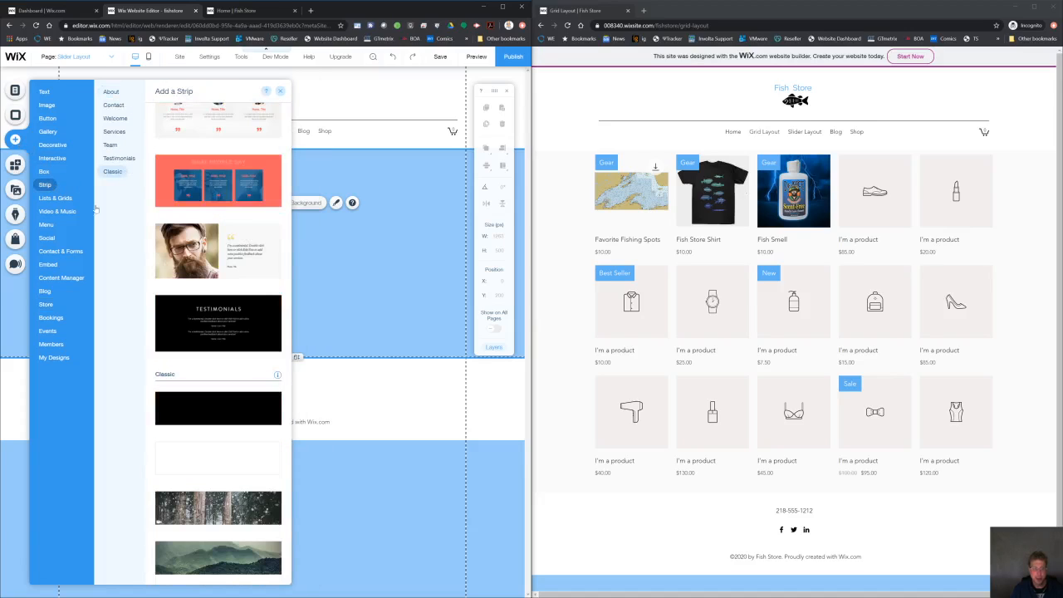
left_click(204, 453)
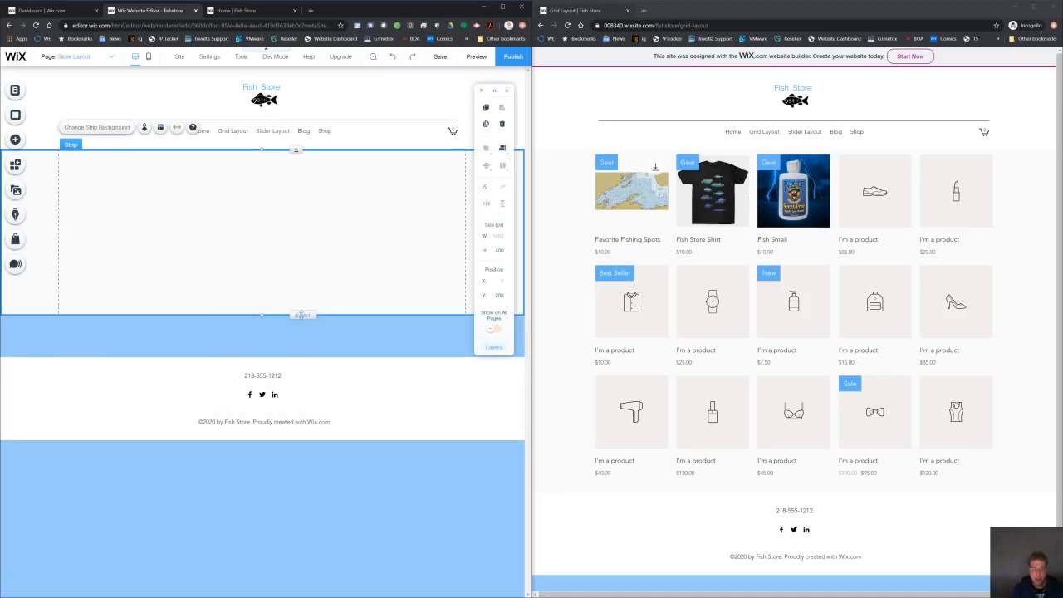
Stretch the strip's lower edge down to the footer, making it about 505 px high, and deselect it
left_click_drag(295, 315, 295, 357)
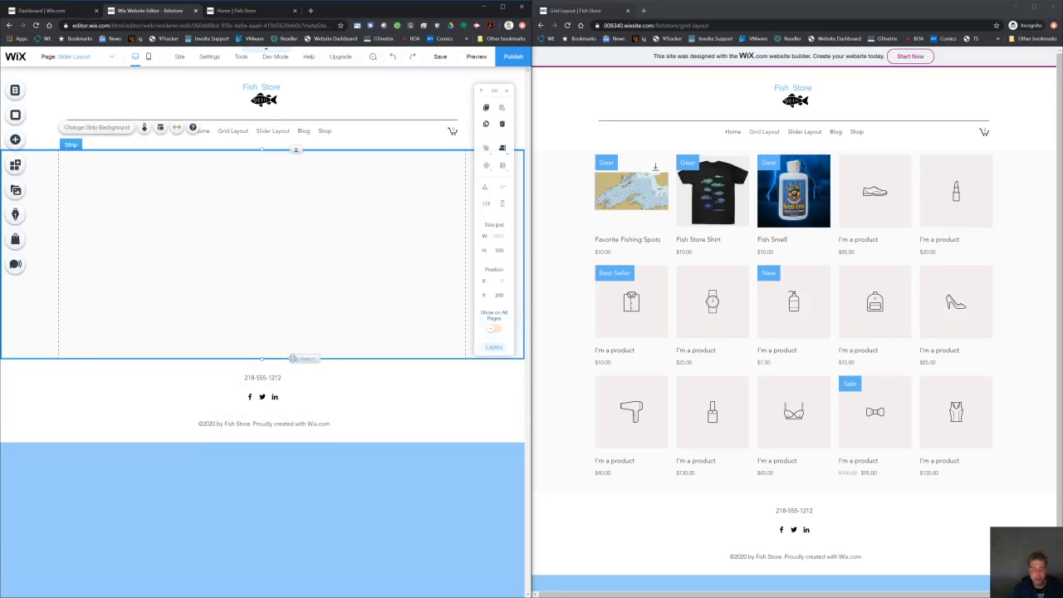
left_click(300, 396)
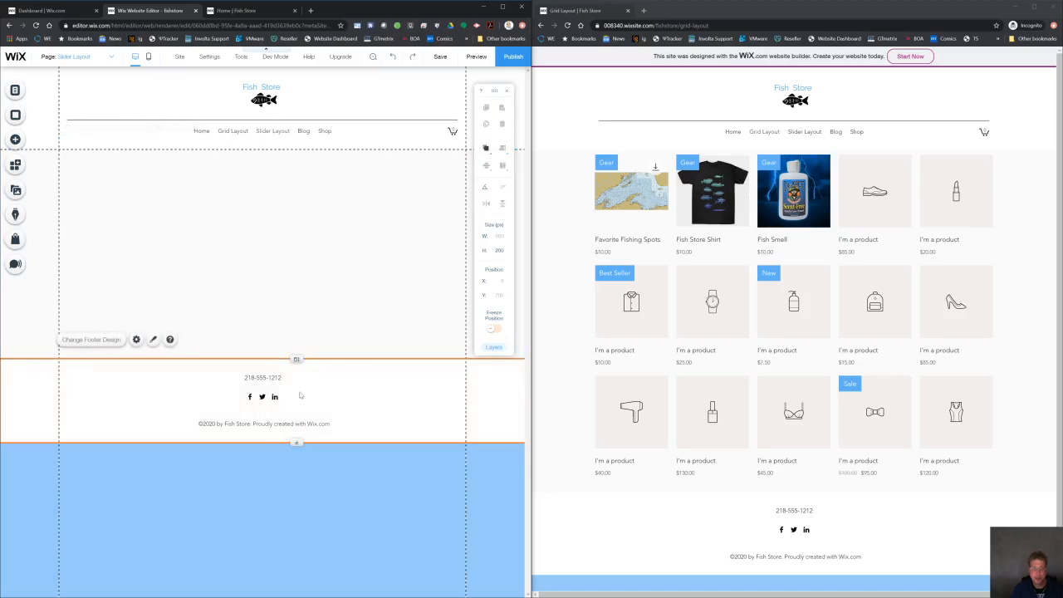
left_click(413, 560)
Place a Slider Product Gallery from the store elements on the strip and align it with the strip's upper edge, at Y 199
left_click(15, 139)
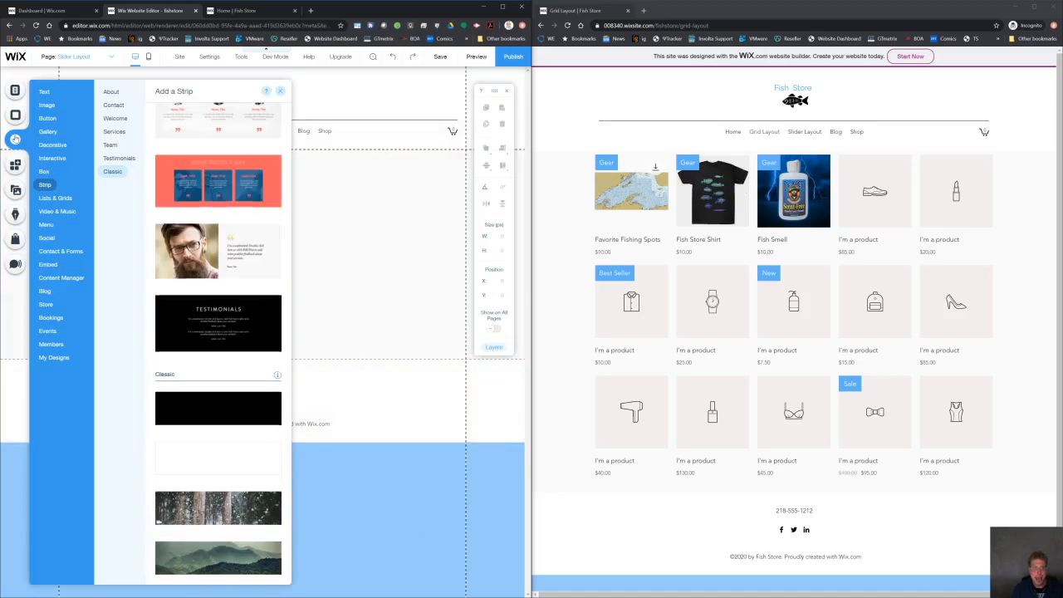
mouse_move(65, 154)
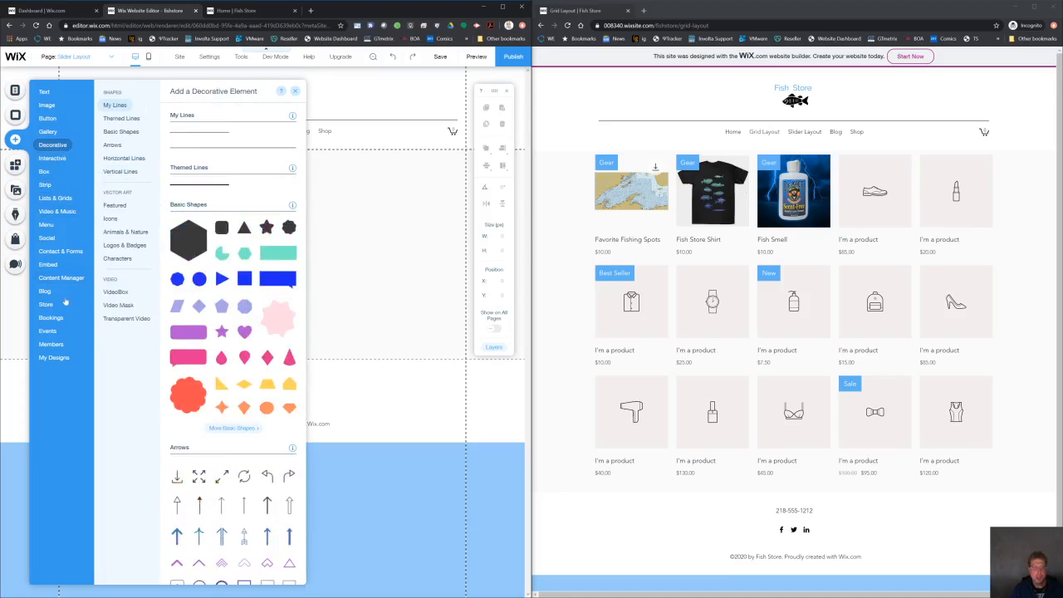
mouse_move(54, 308)
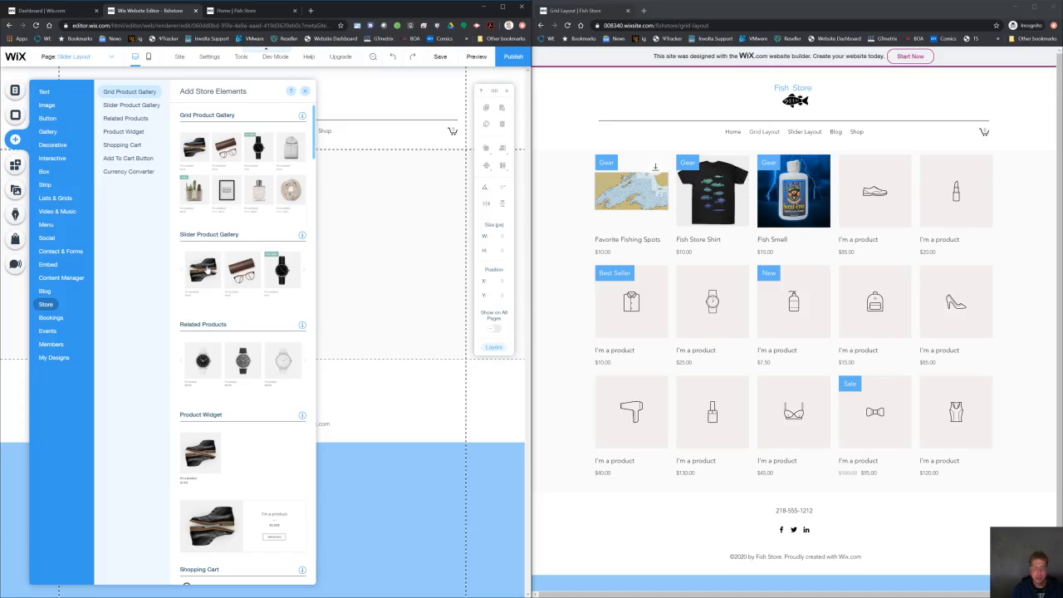
left_click_drag(206, 278, 339, 246)
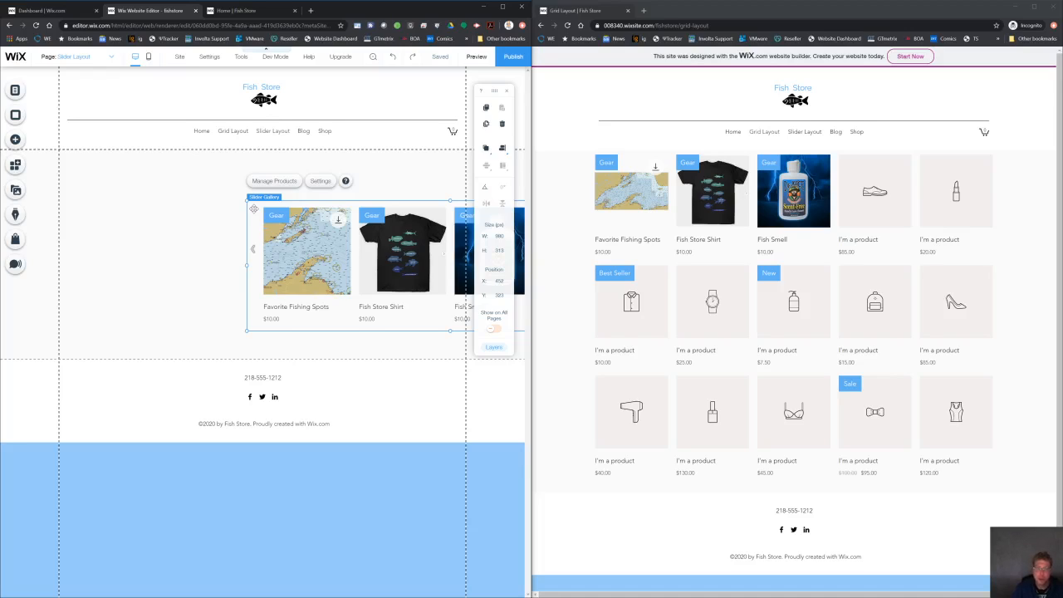
left_click_drag(253, 208, 72, 168)
left_click_drag(71, 167, 67, 157)
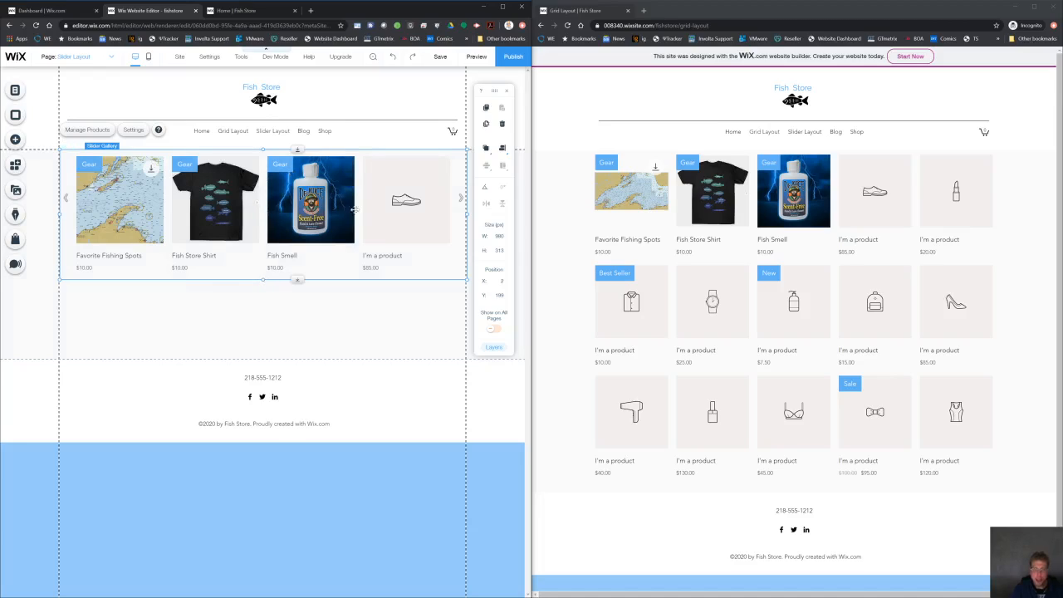
Try to increase the slider gallery's height by stretching its lower edge
mouse_move(264, 279)
left_mouse_down()
mouse_move(263, 291)
mouse_move(264, 279)
left_mouse_up()
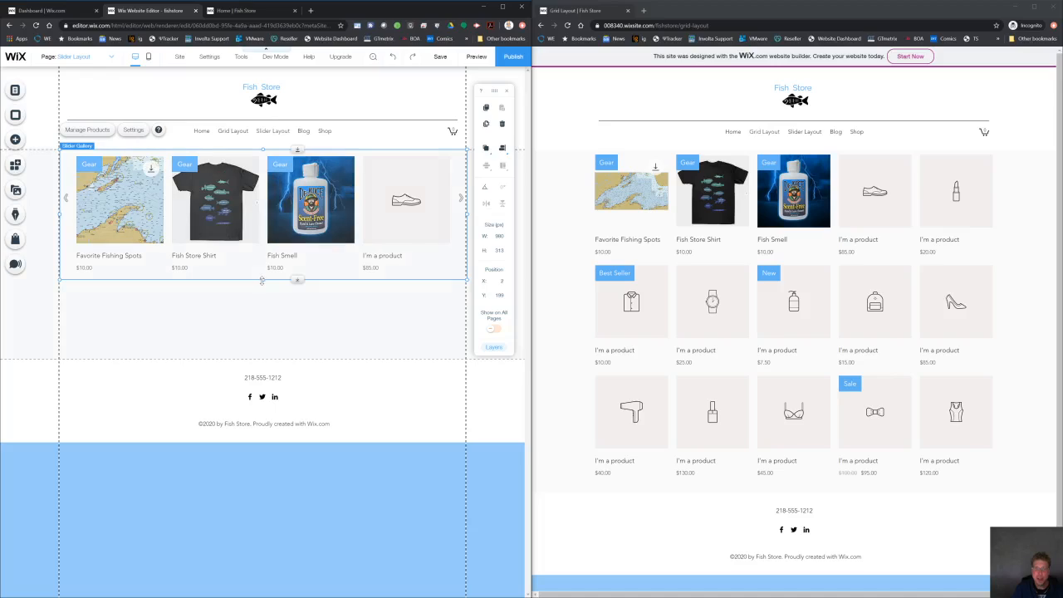
left_click_drag(263, 279, 263, 324)
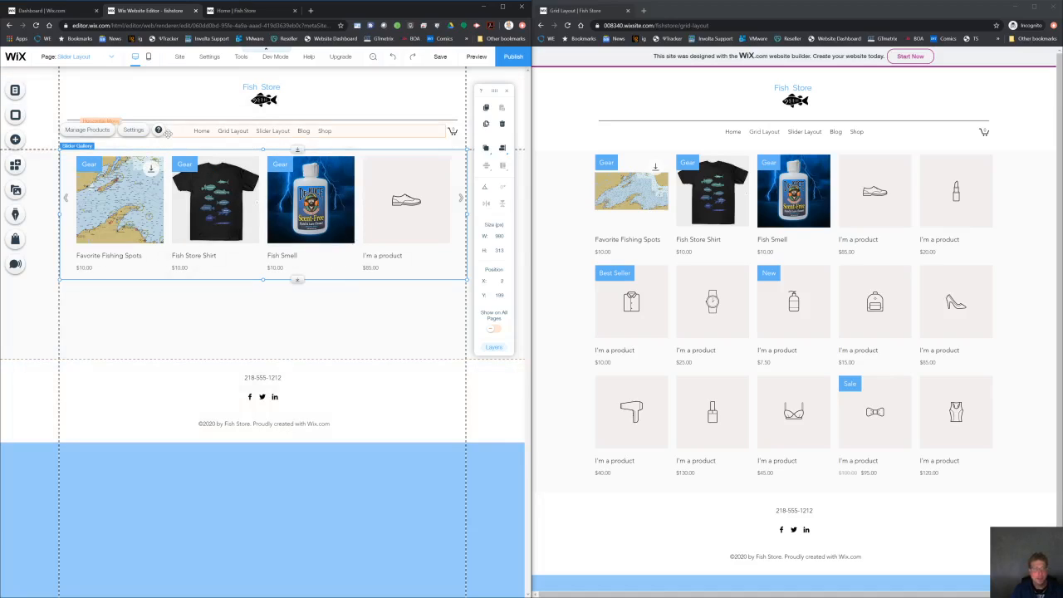
Set the slider gallery's product grid to 3 columns with 5 px spacing and close its settings
left_click(131, 130)
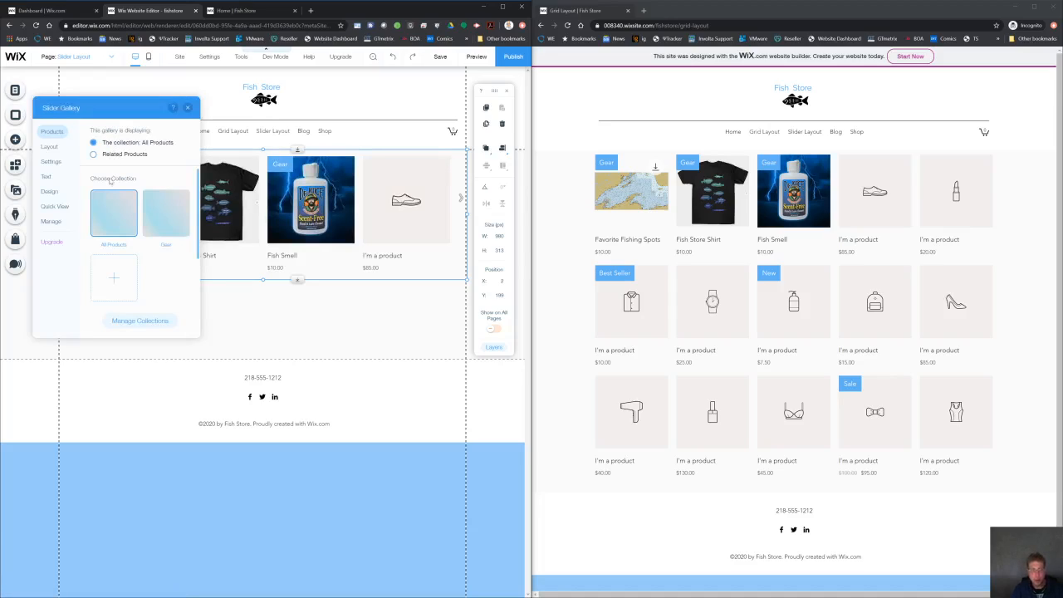
left_click(50, 146)
scroll(97, 181, "down", 2)
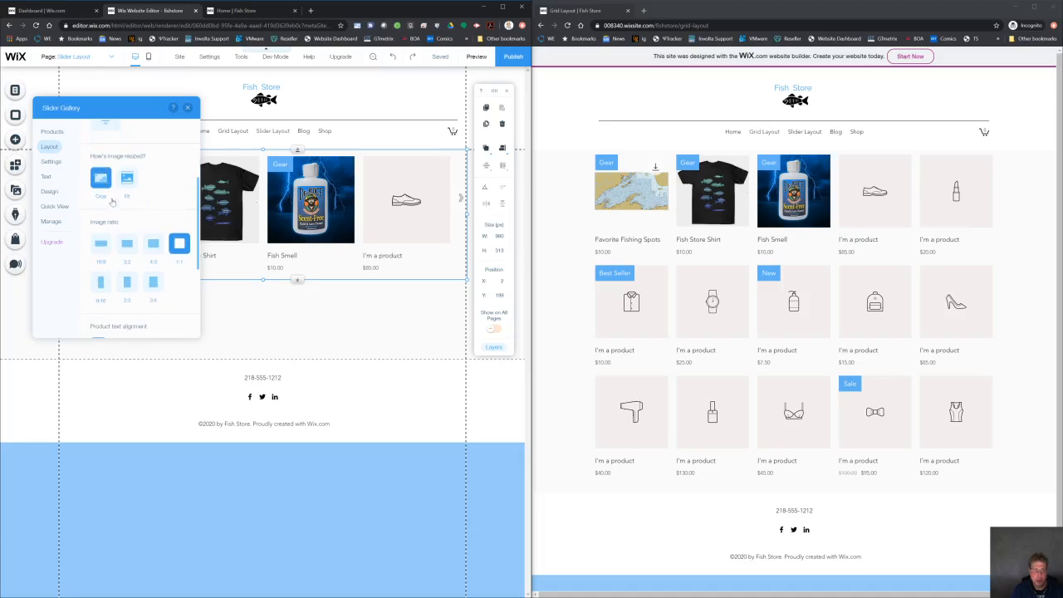
scroll(112, 201, "down", 2)
scroll(116, 215, "down", 4)
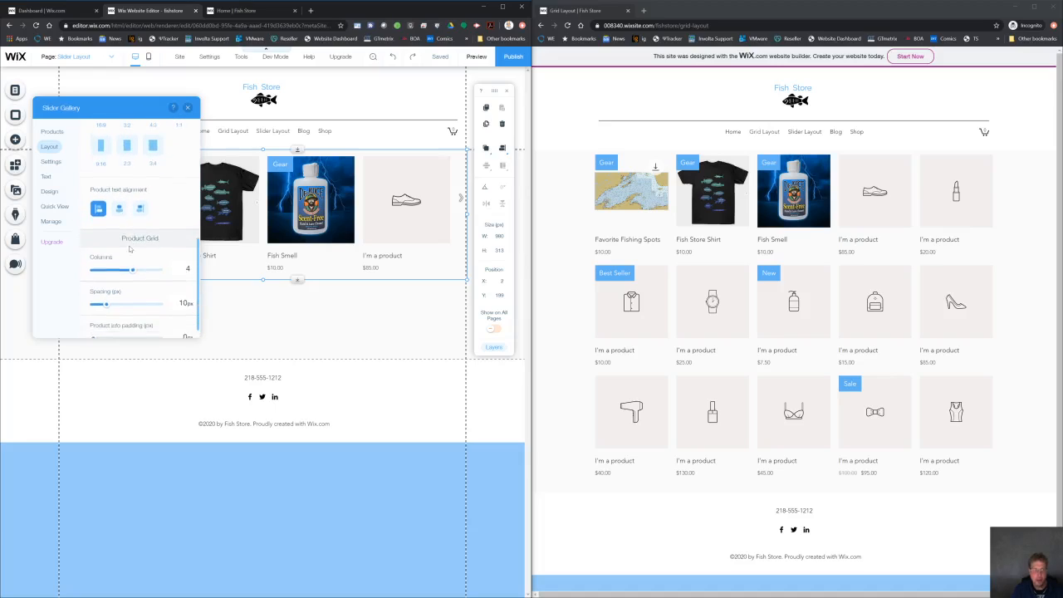
left_click_drag(132, 261, 121, 262)
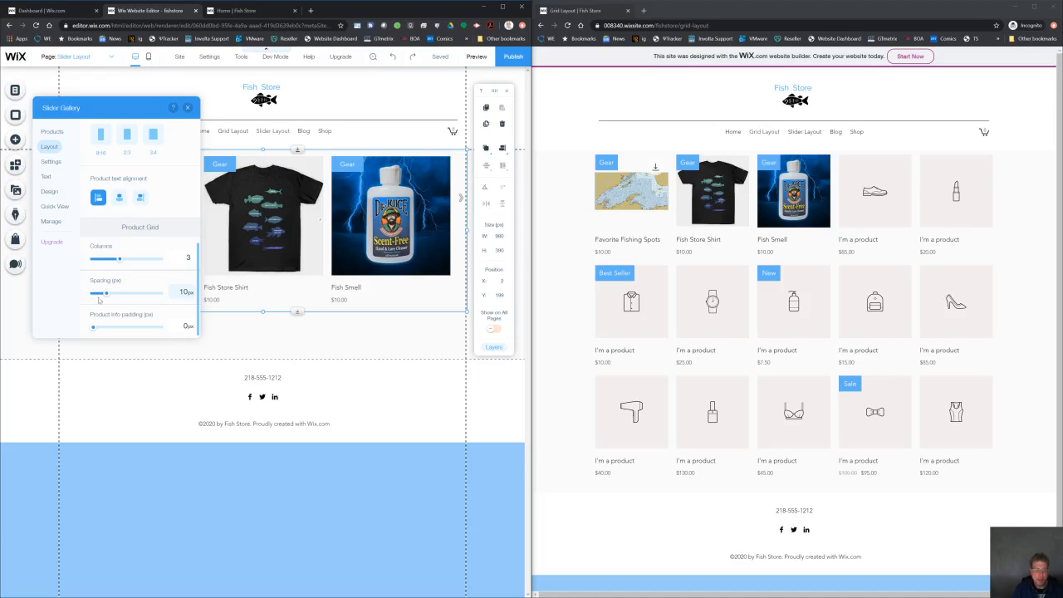
left_click_drag(104, 296, 98, 299)
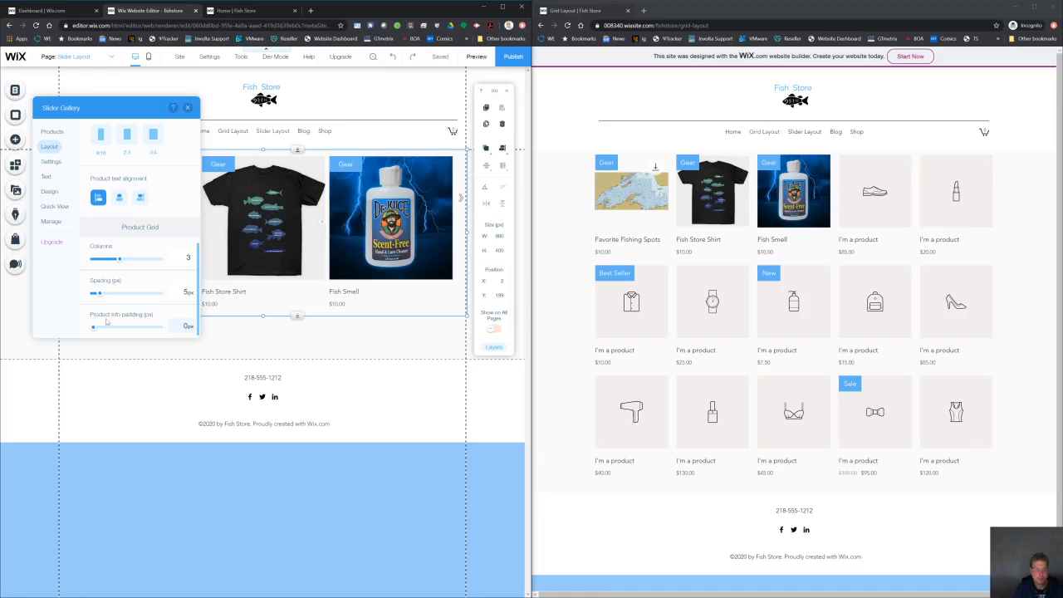
left_click(188, 108)
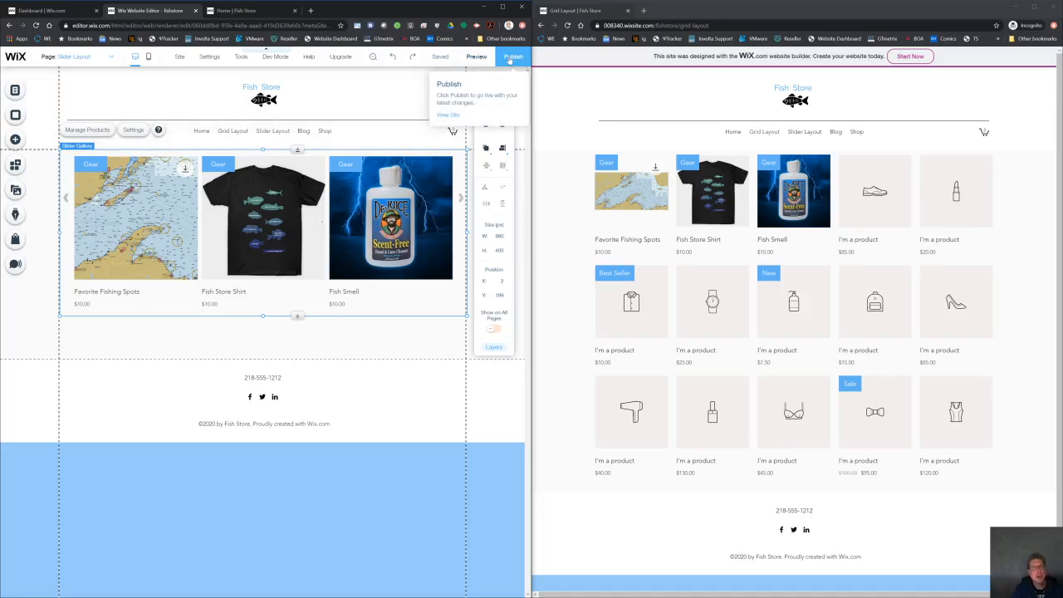
Publish the site and load the updated Slider Layout page on the live site
left_click(509, 59)
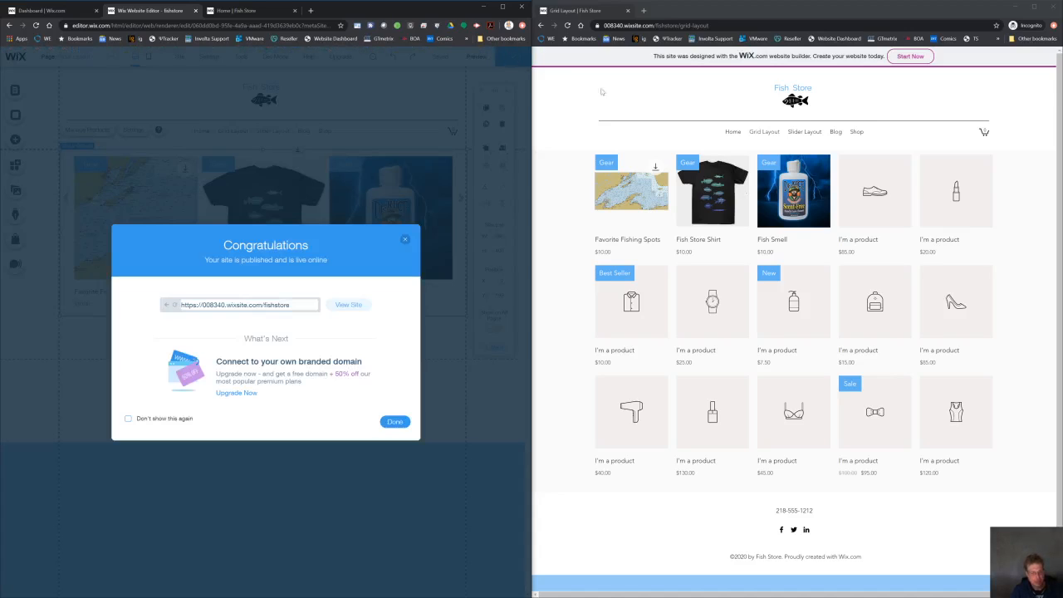
left_click(395, 422)
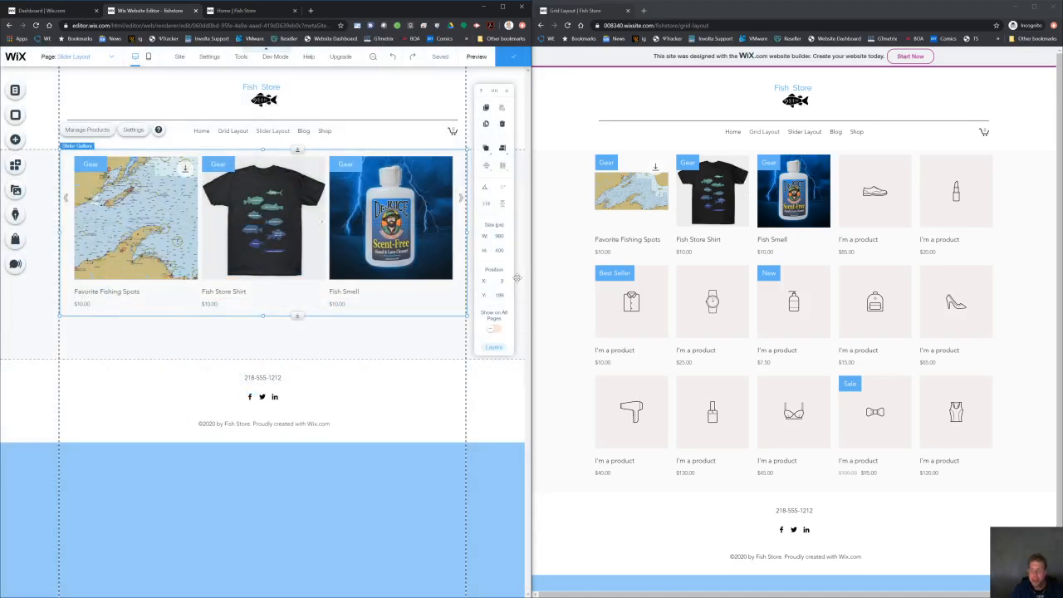
left_click(800, 137)
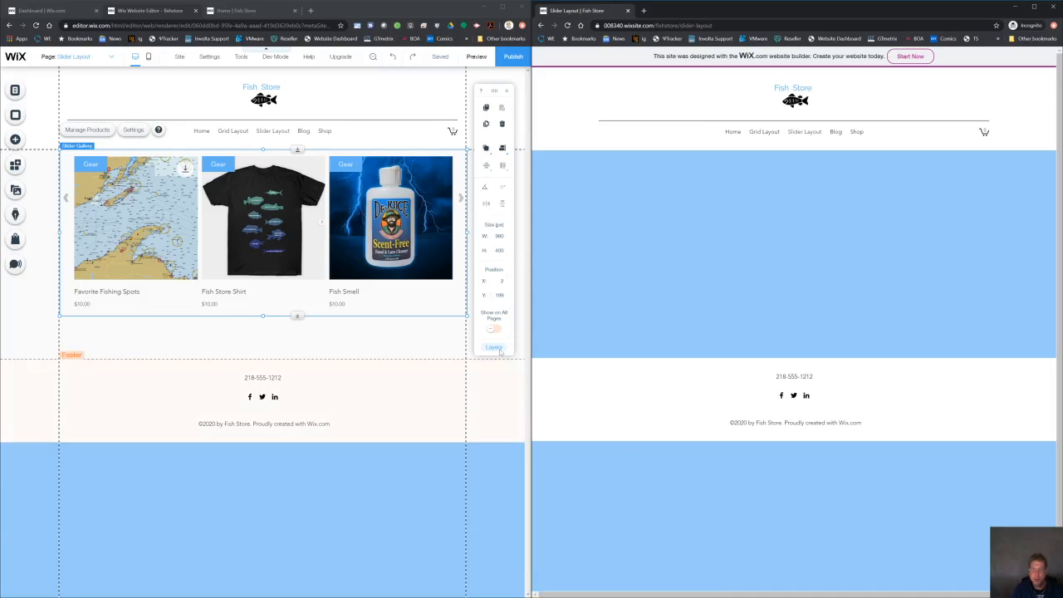
left_click(513, 55)
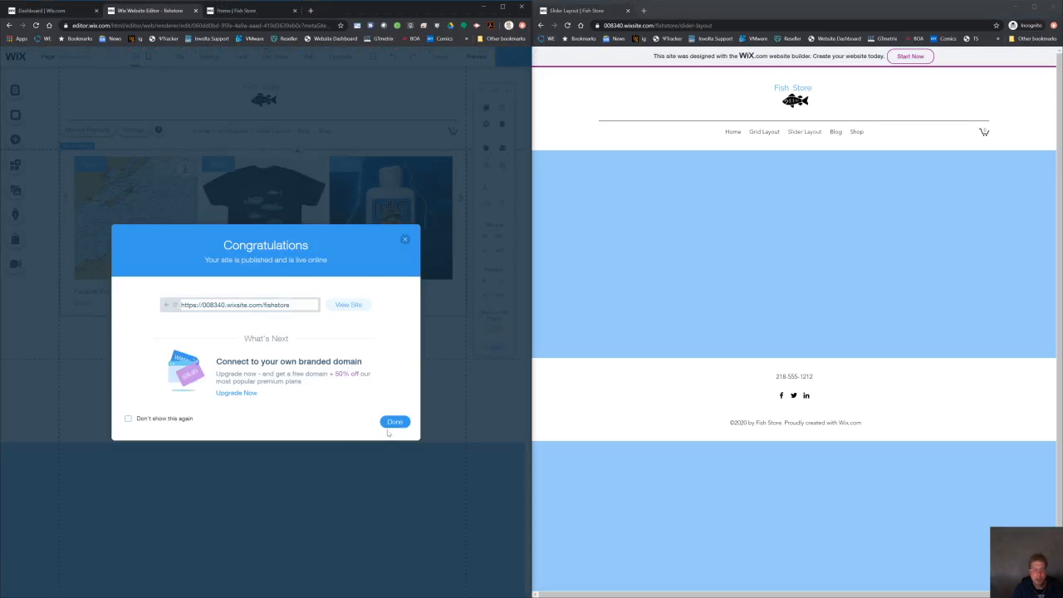
left_click(394, 421)
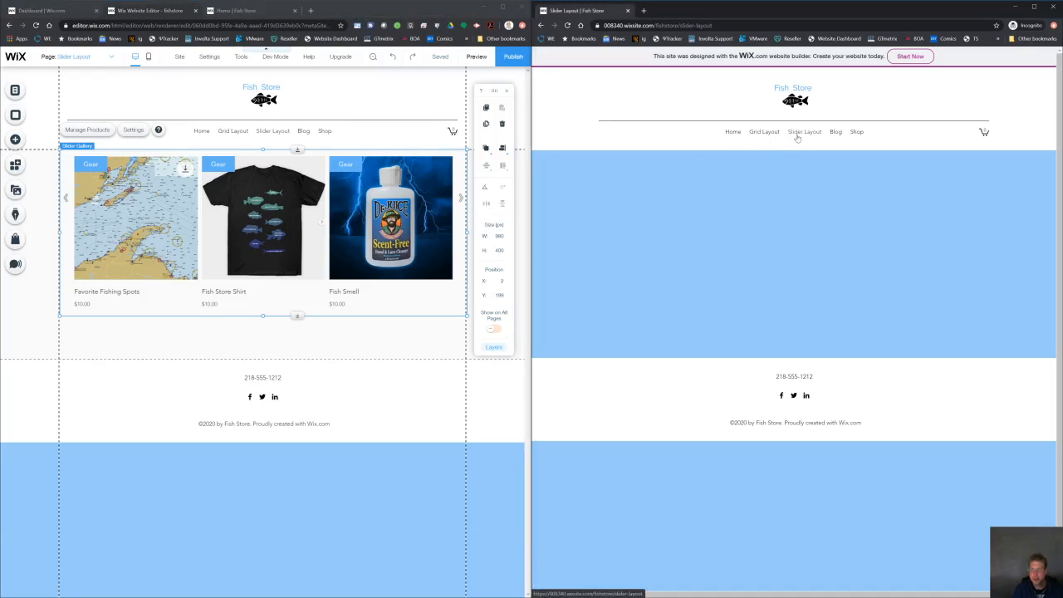
left_click(569, 26)
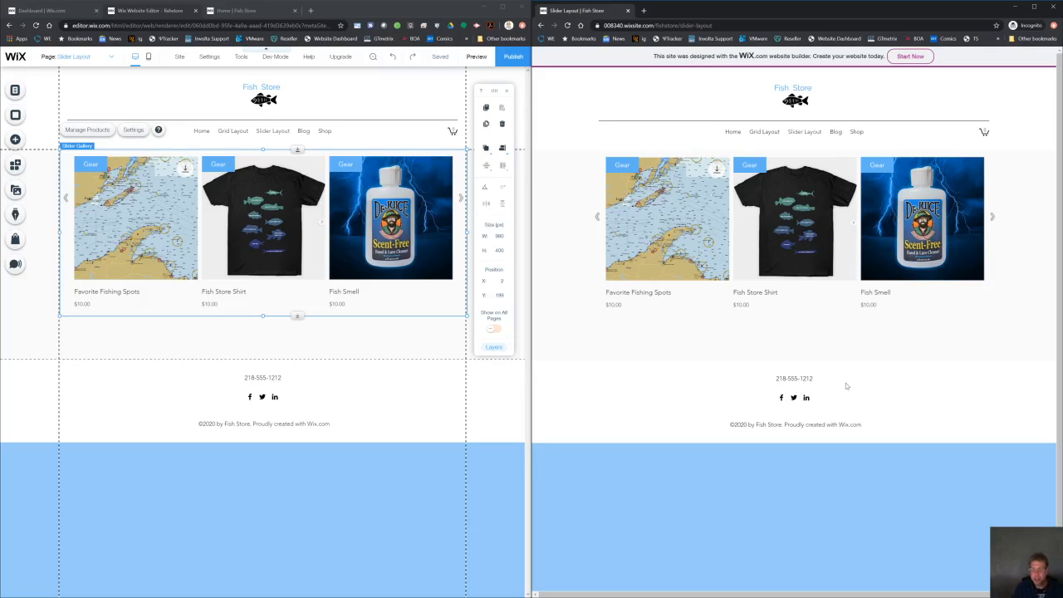
Advance the product slider on the live Slider Layout page through several products
left_click(991, 218)
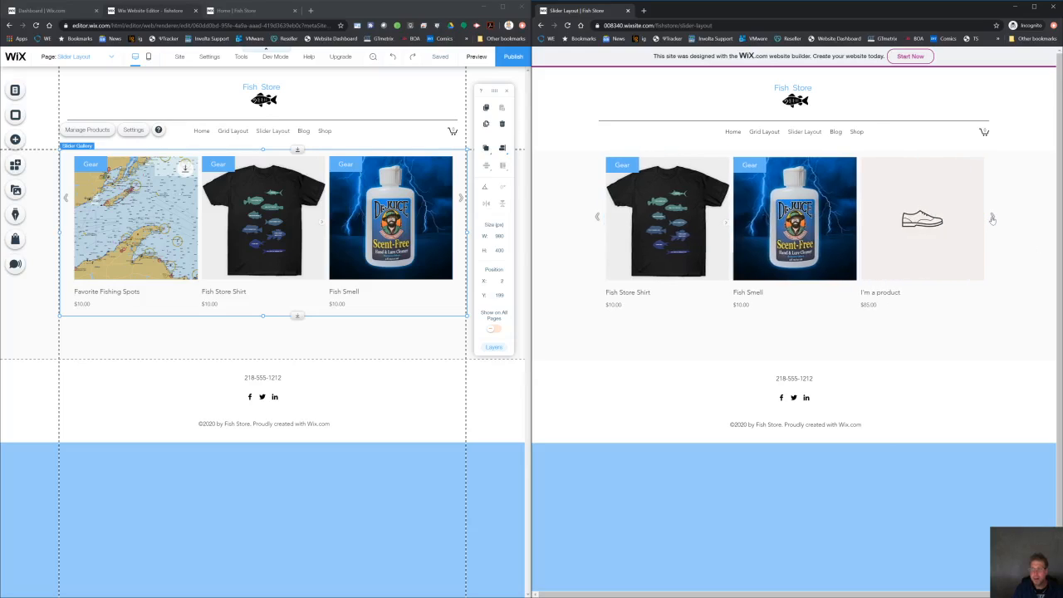
left_click(991, 218)
left_click(991, 218)
left_click(992, 218)
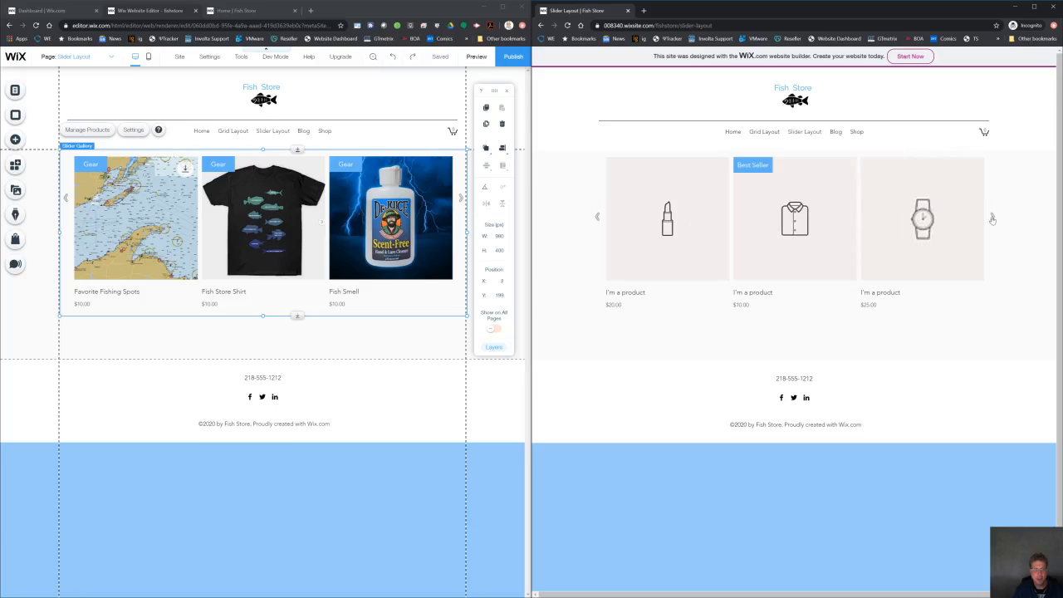
left_click(992, 218)
left_click(991, 218)
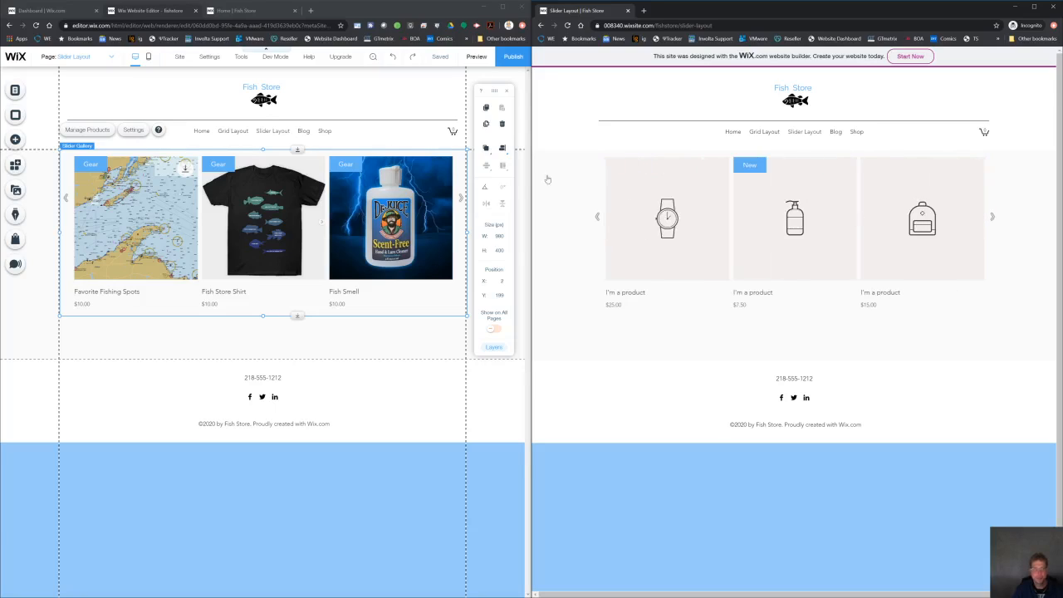
Review the slider gallery's layout, display, out-of-stock text, design and Quick View options in the editor, and close its settings
left_click(133, 131)
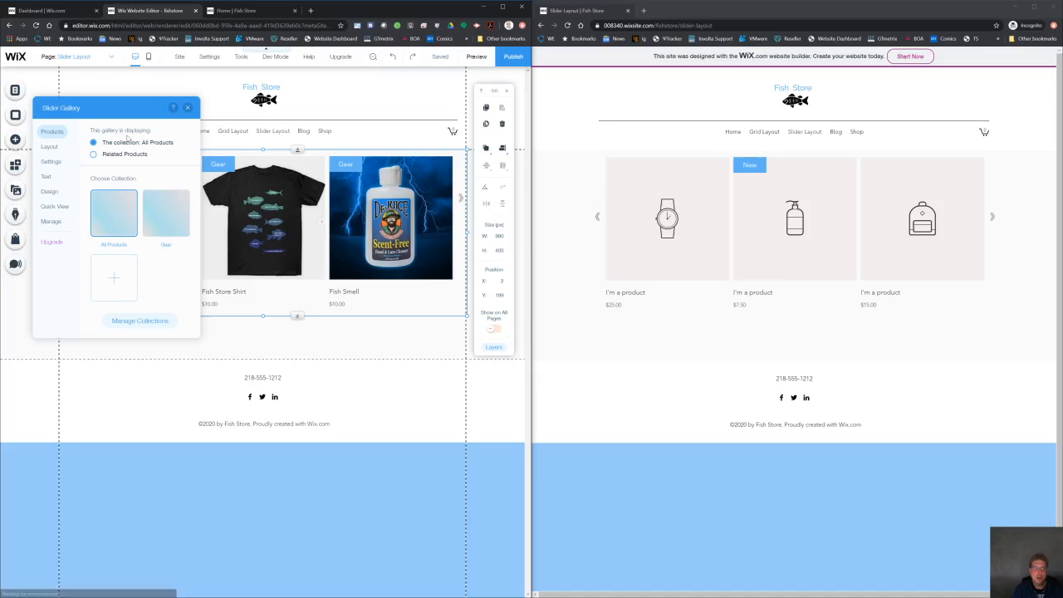
left_click(49, 146)
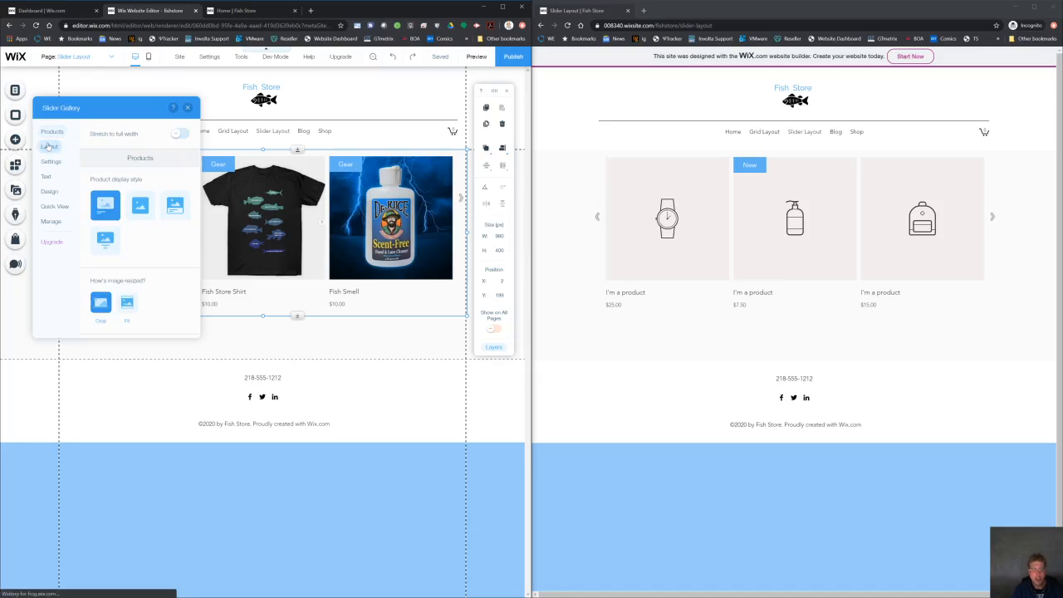
left_click(46, 162)
scroll(97, 230, "down", 2)
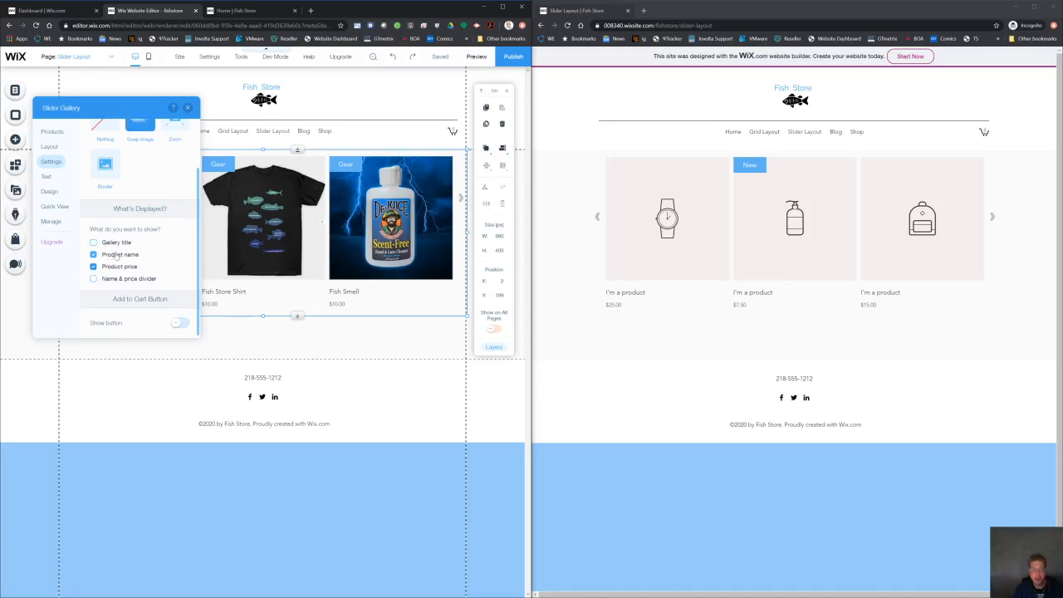
scroll(109, 281, "up", 2)
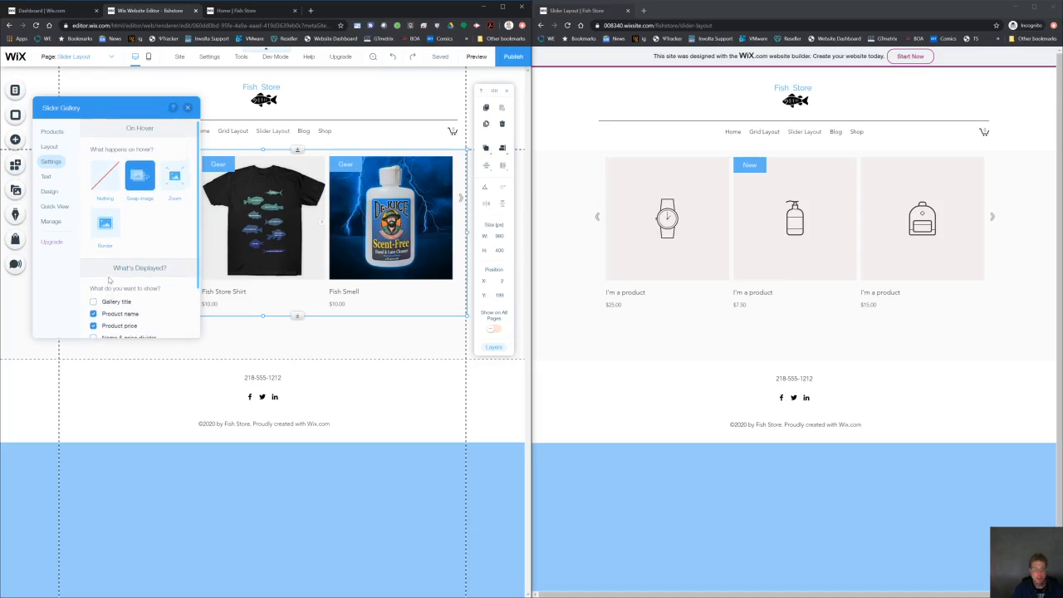
left_click(46, 176)
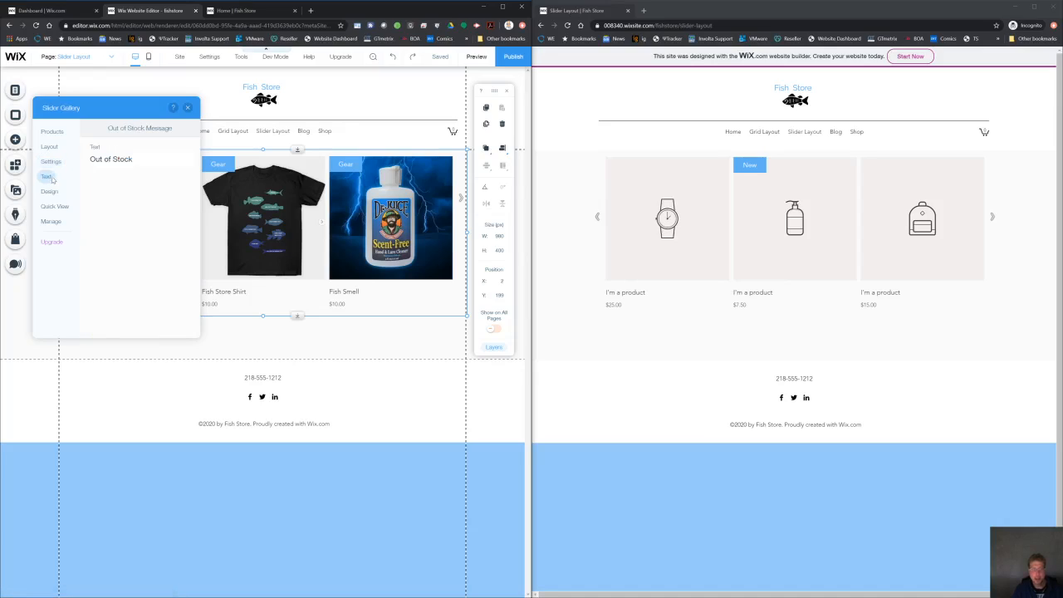
left_click(49, 190)
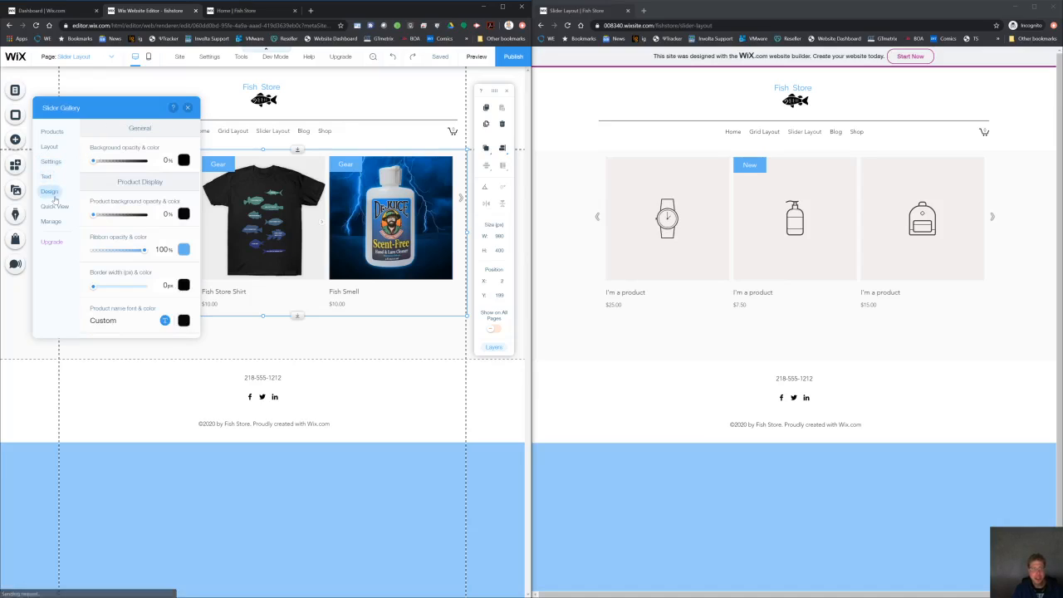
scroll(91, 234, "down", 3)
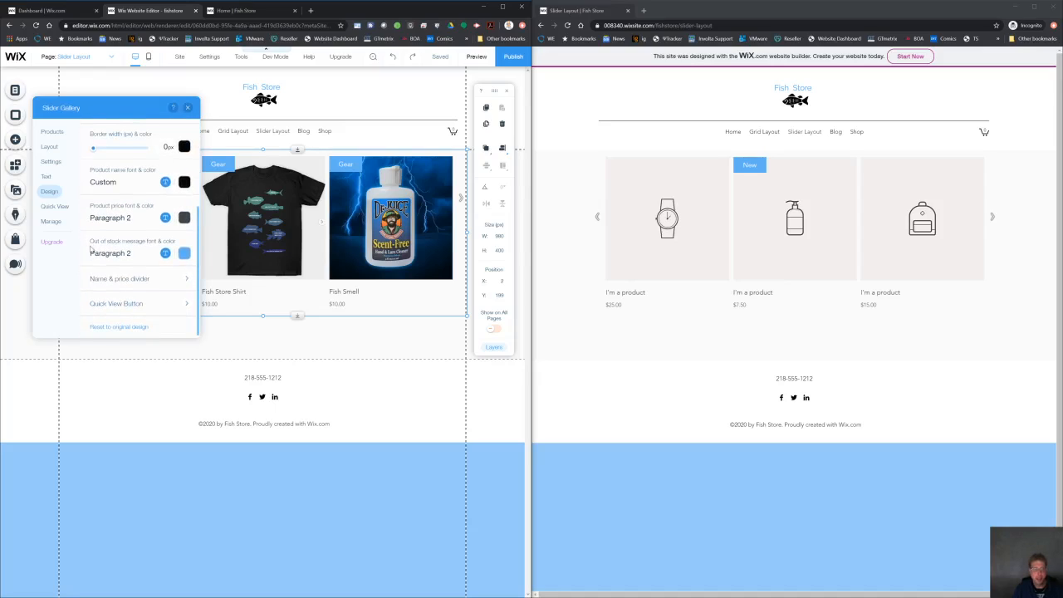
left_click(55, 222)
left_click(55, 206)
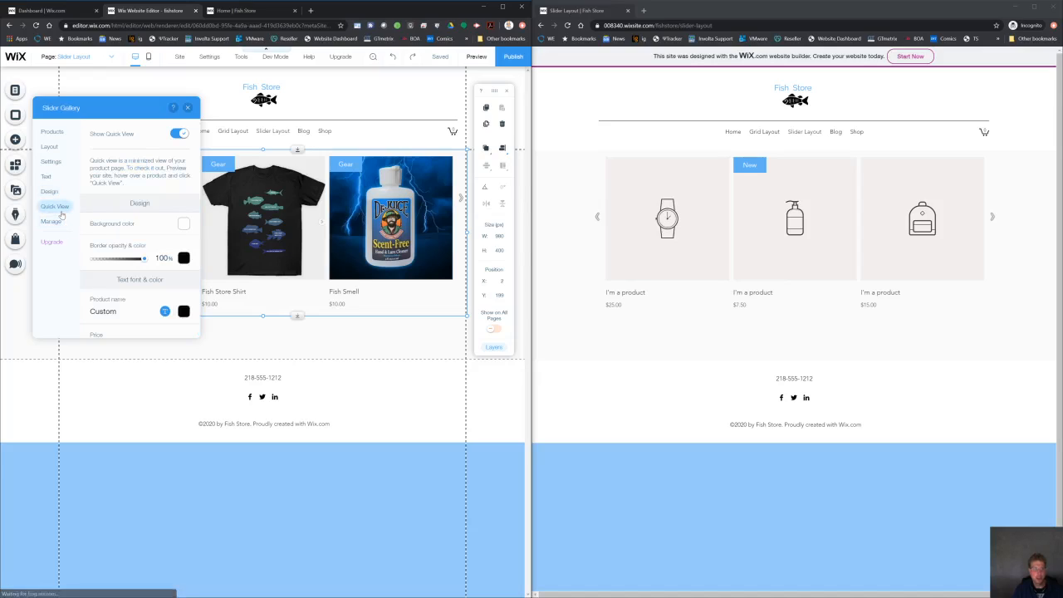
scroll(162, 252, "down", 1)
scroll(163, 252, "down", 6)
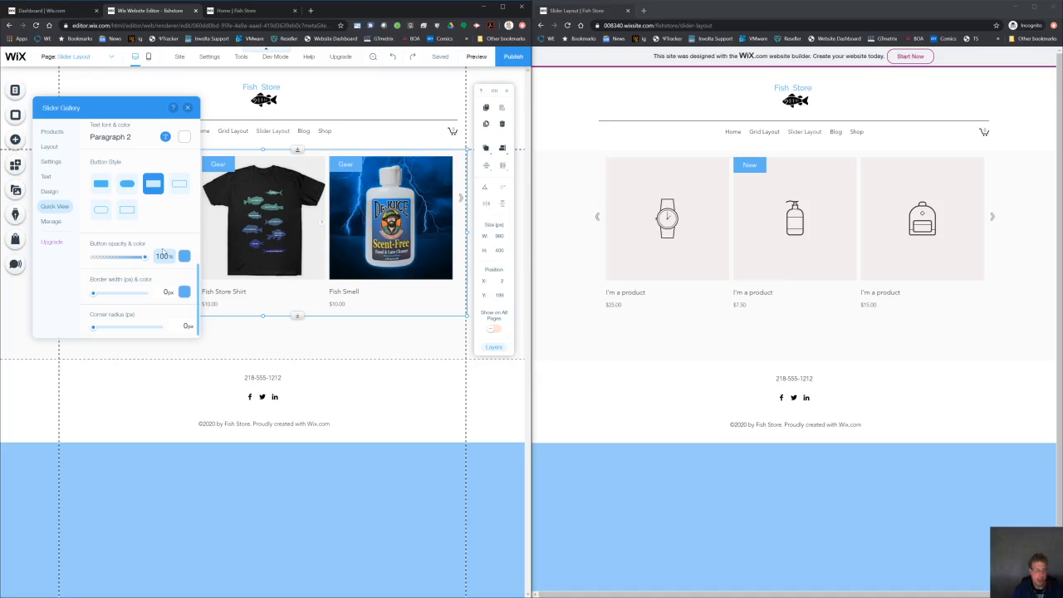
left_click(187, 105)
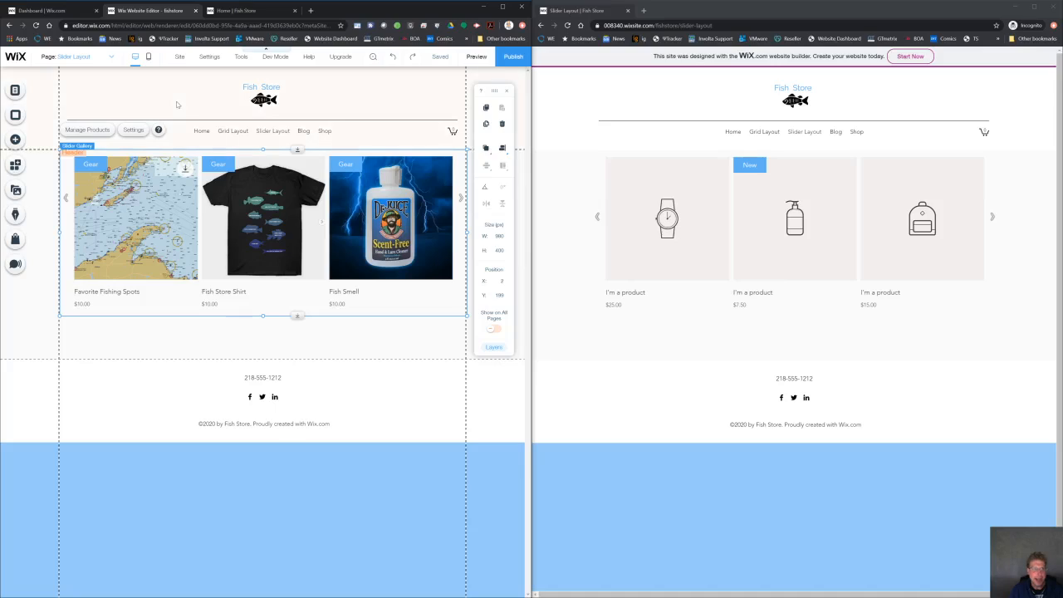
Switch to the Wix site dashboard and open the Facebook sales channel within the marketing tools
left_click(71, 12)
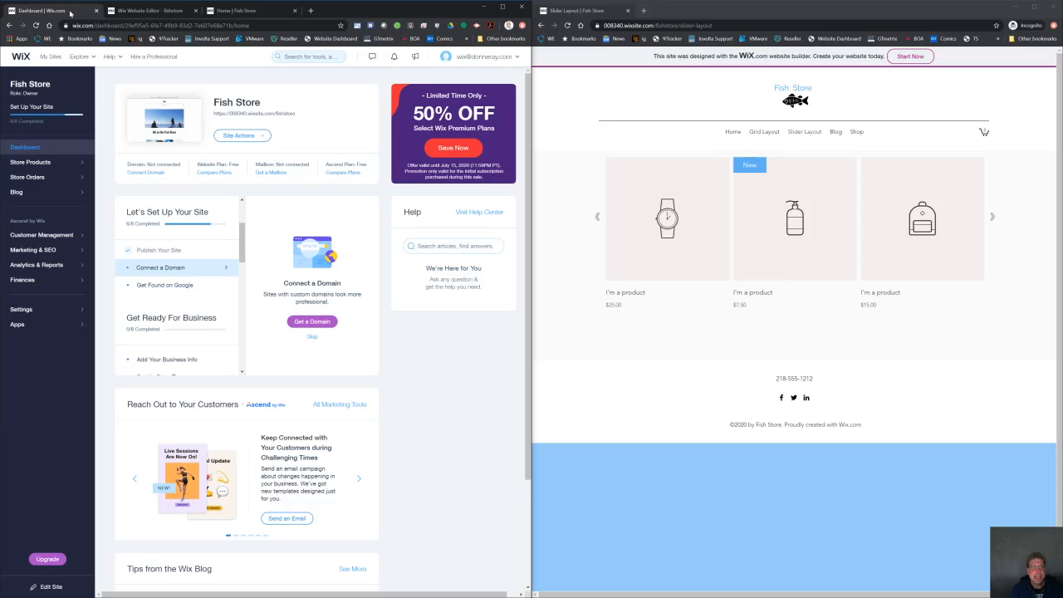
left_click(53, 252)
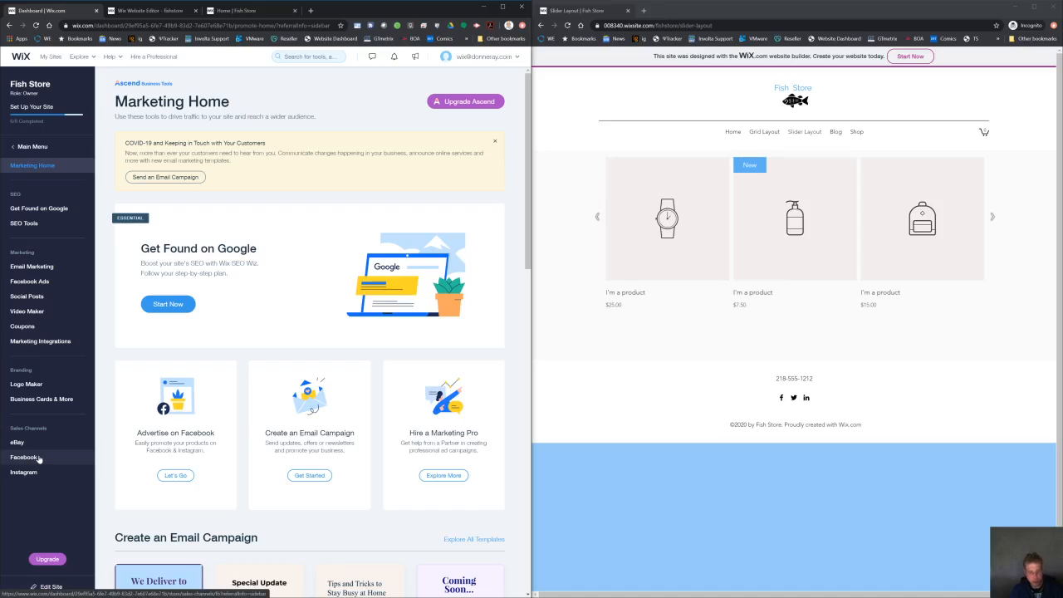
left_click(39, 458)
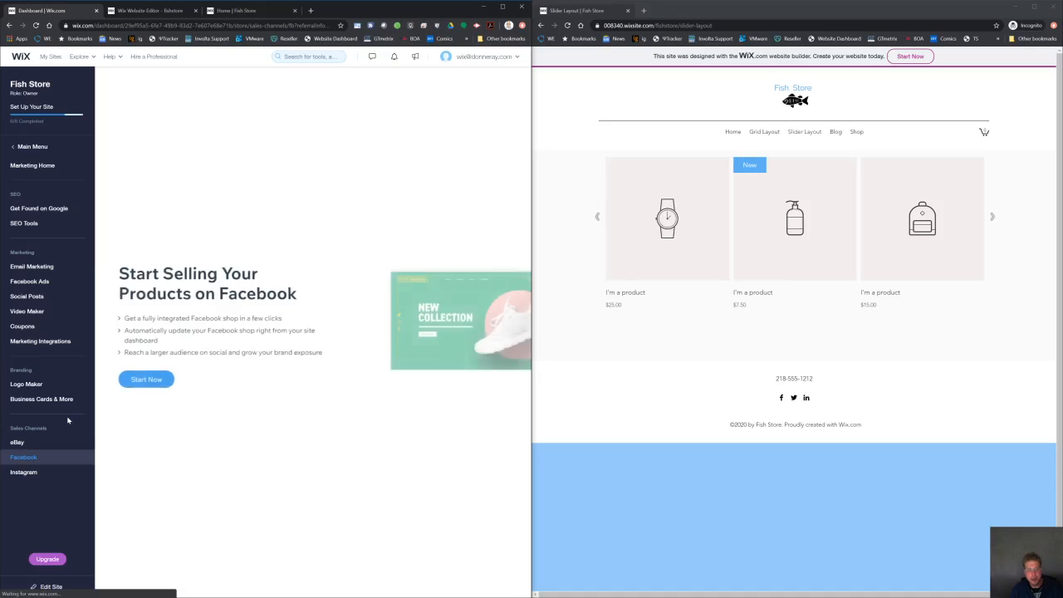
Start the Facebook shop setup and choose The dive bar as the page to sync products with
left_click(153, 380)
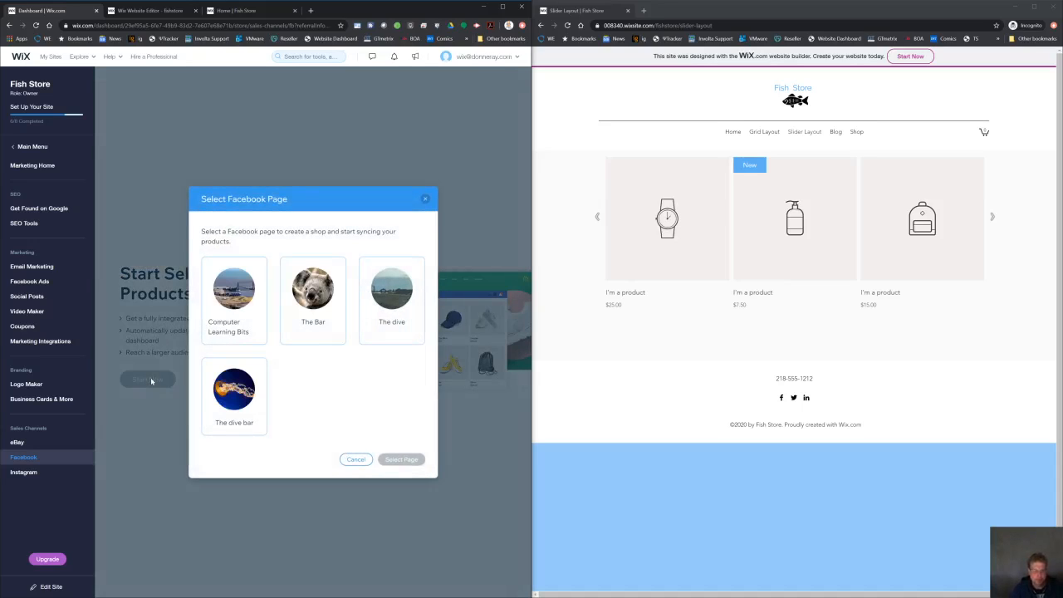
left_click(424, 199)
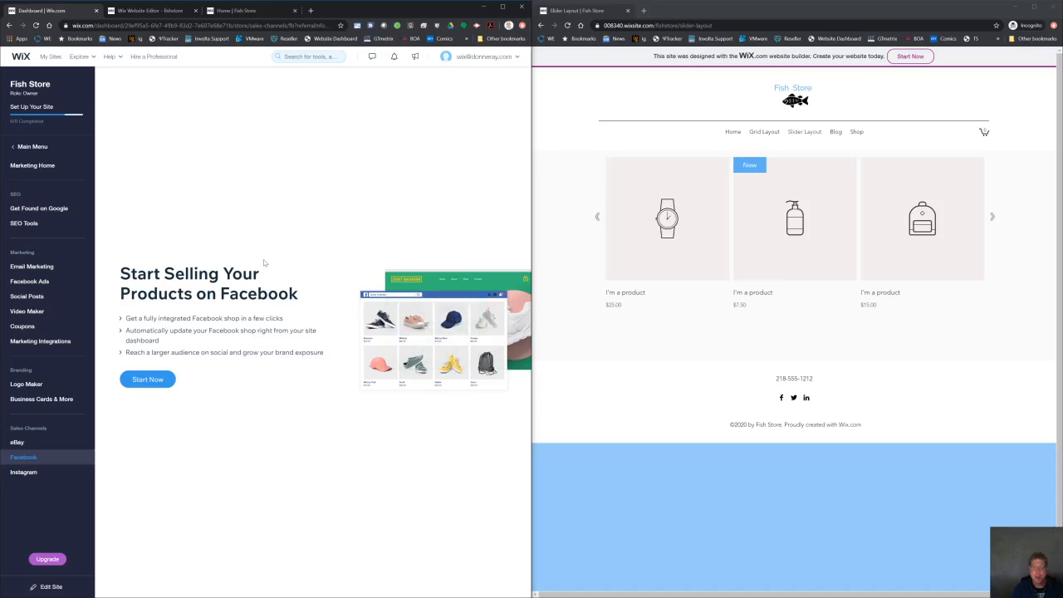
left_click(31, 462)
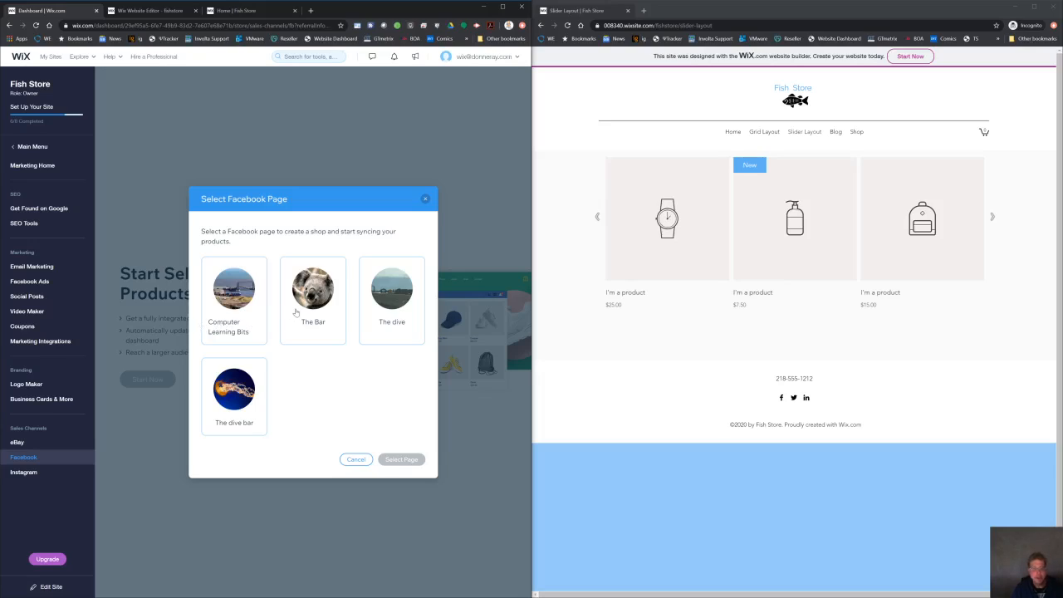
left_click(236, 399)
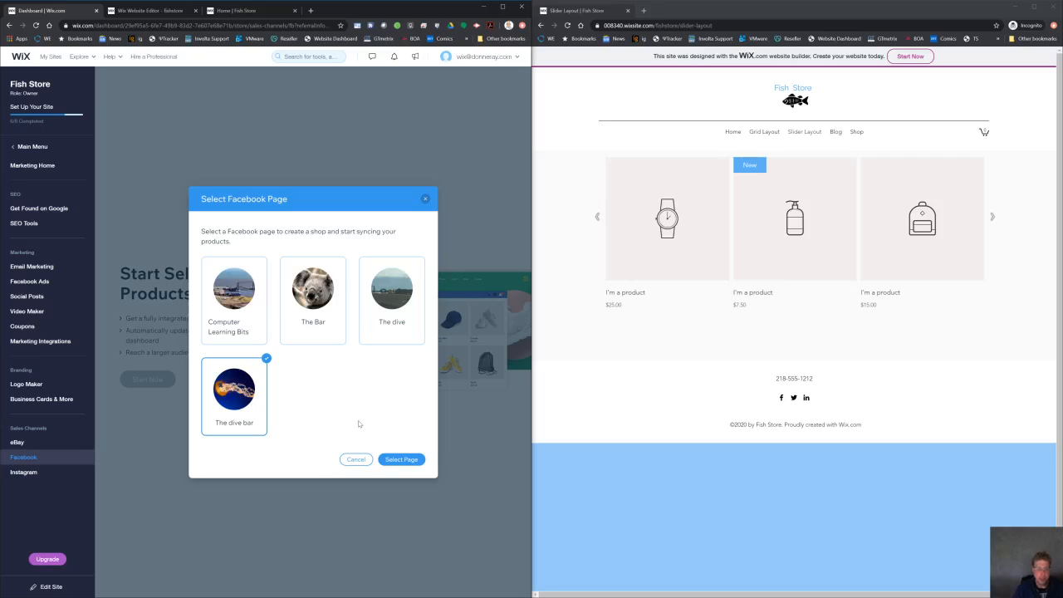
left_click(399, 459)
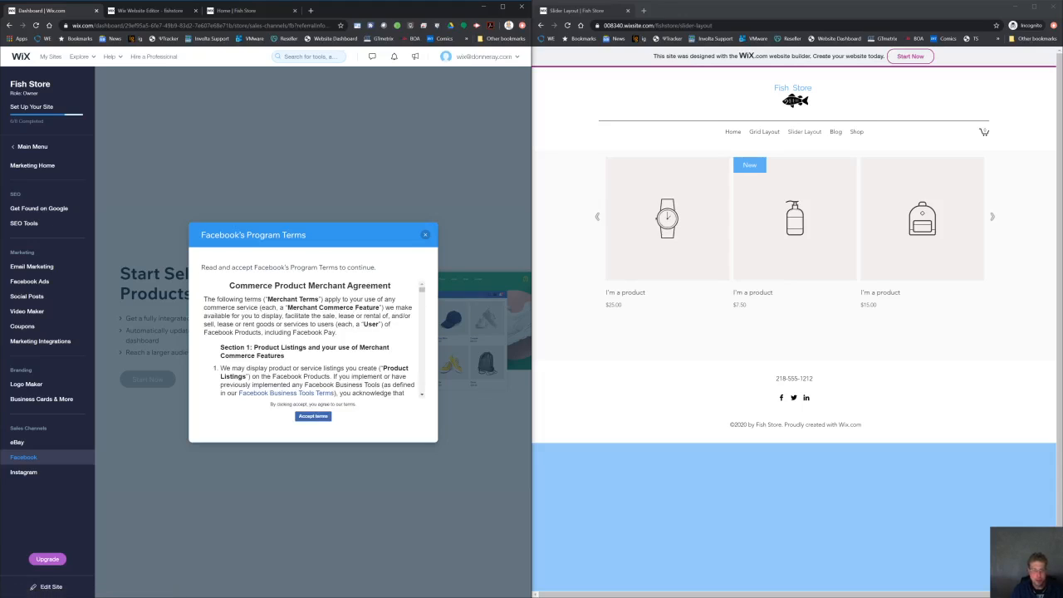
Read and accept Facebook's Program Terms, and look over the publishing status of the synced products
scroll(312, 339, "down", 6)
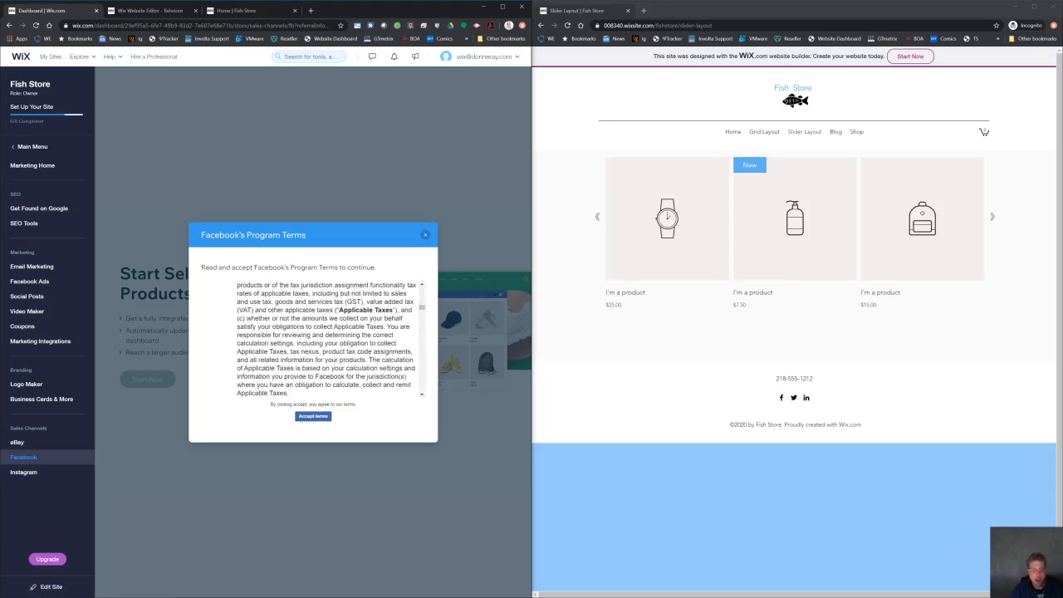
scroll(318, 339, "down", 8)
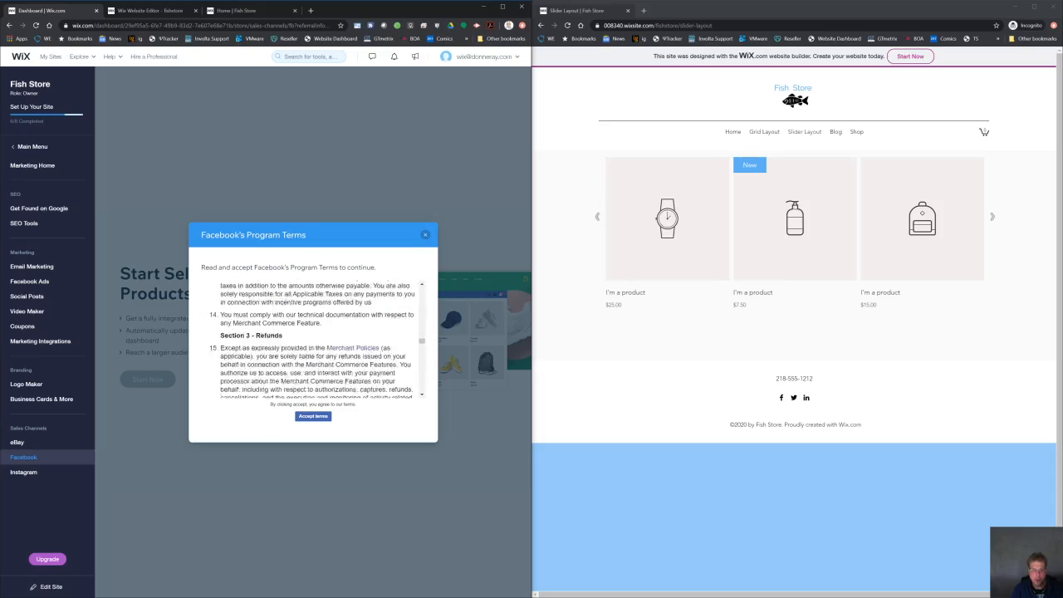
scroll(311, 339, "down", 10)
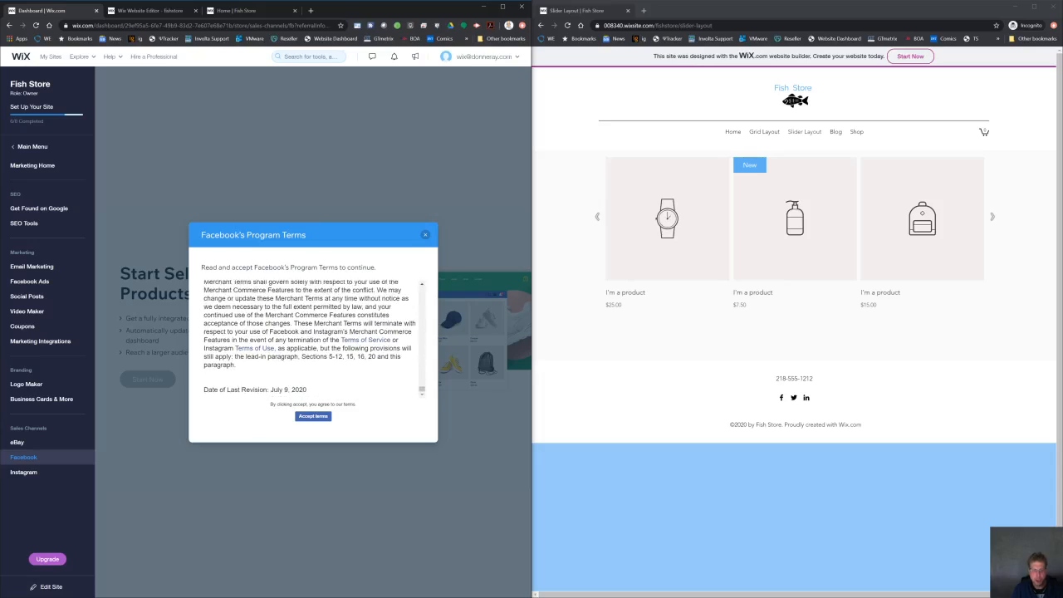
left_click(313, 417)
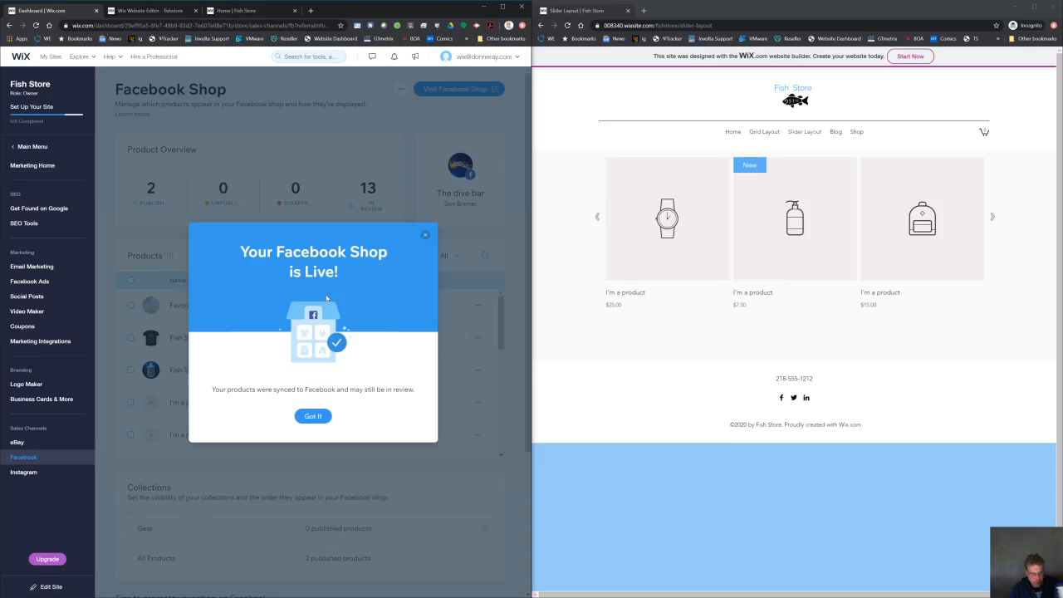
left_click(313, 414)
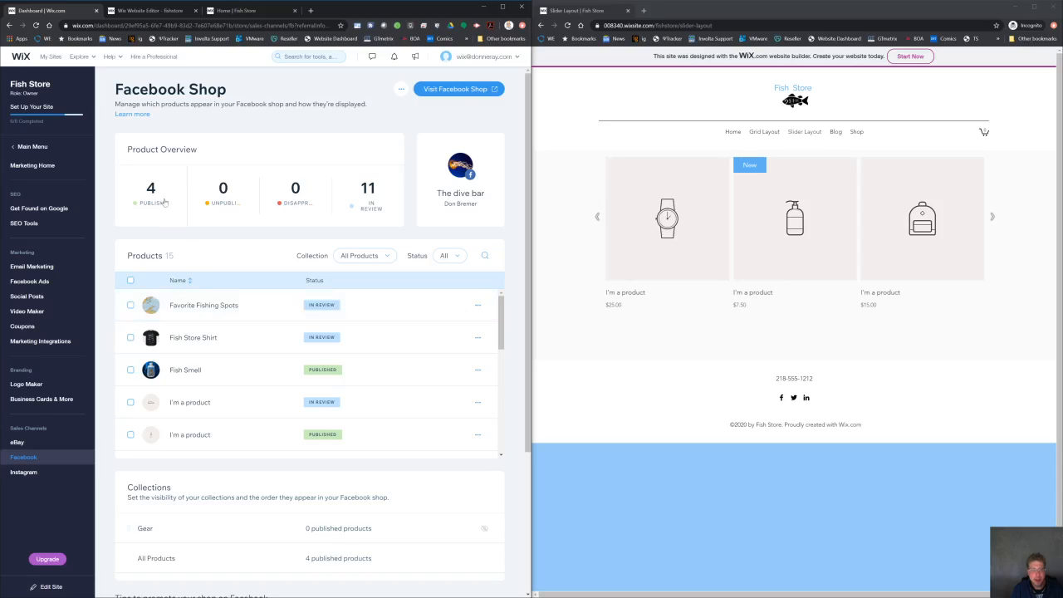
scroll(195, 313, "down", 5)
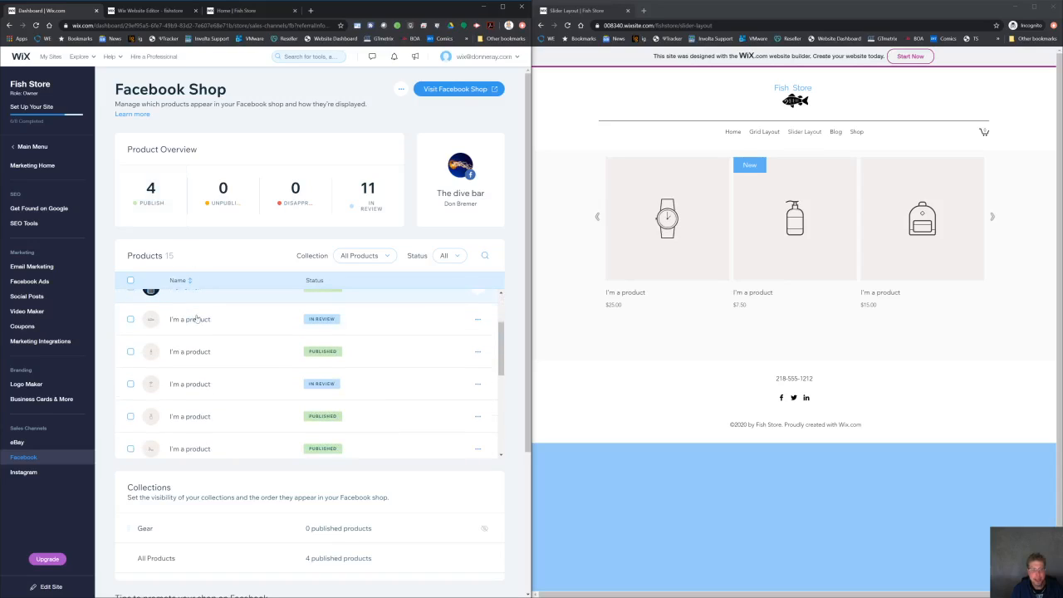
scroll(196, 318, "up", 5)
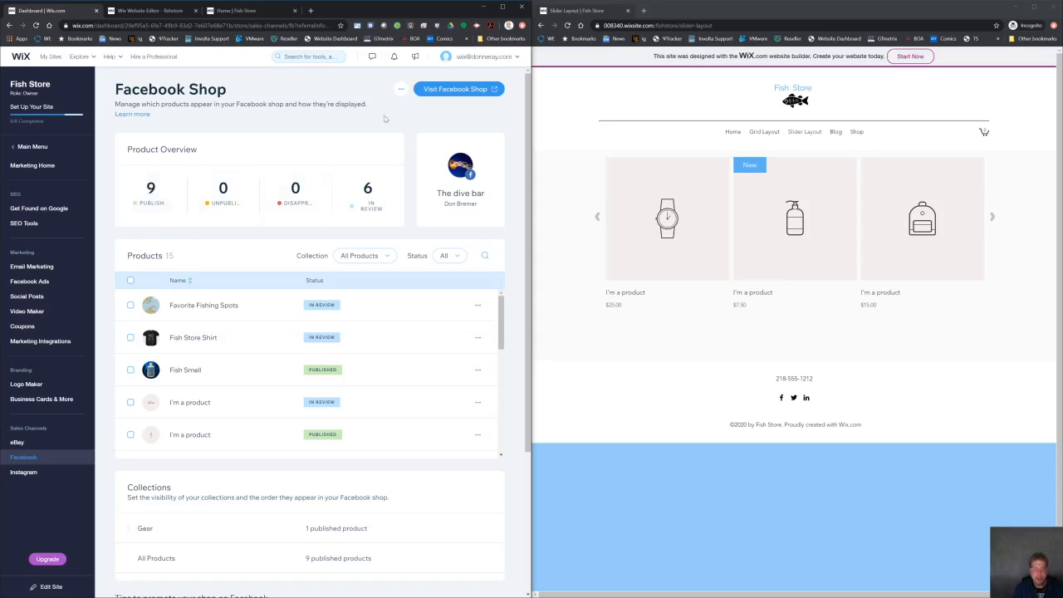
Open Facebook in a new browser tab and look over The dive bar page
left_click(311, 11)
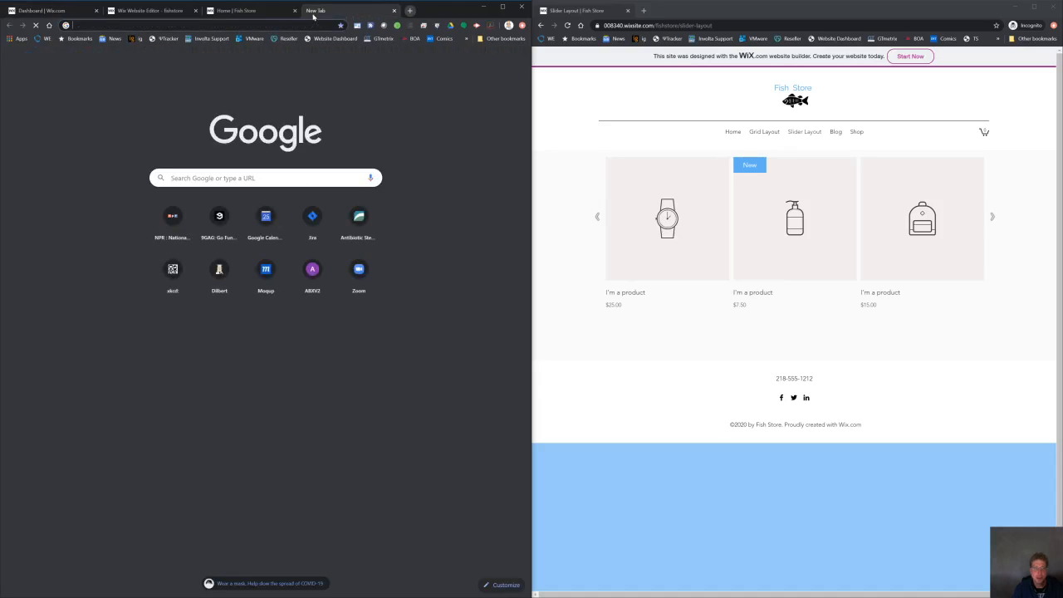
type("face")
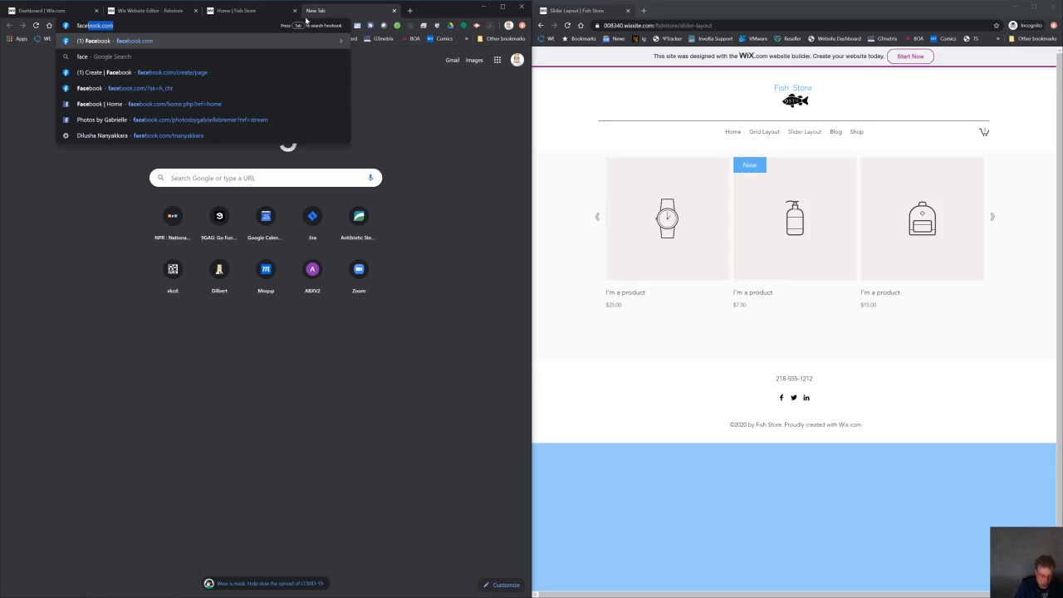
key("Return")
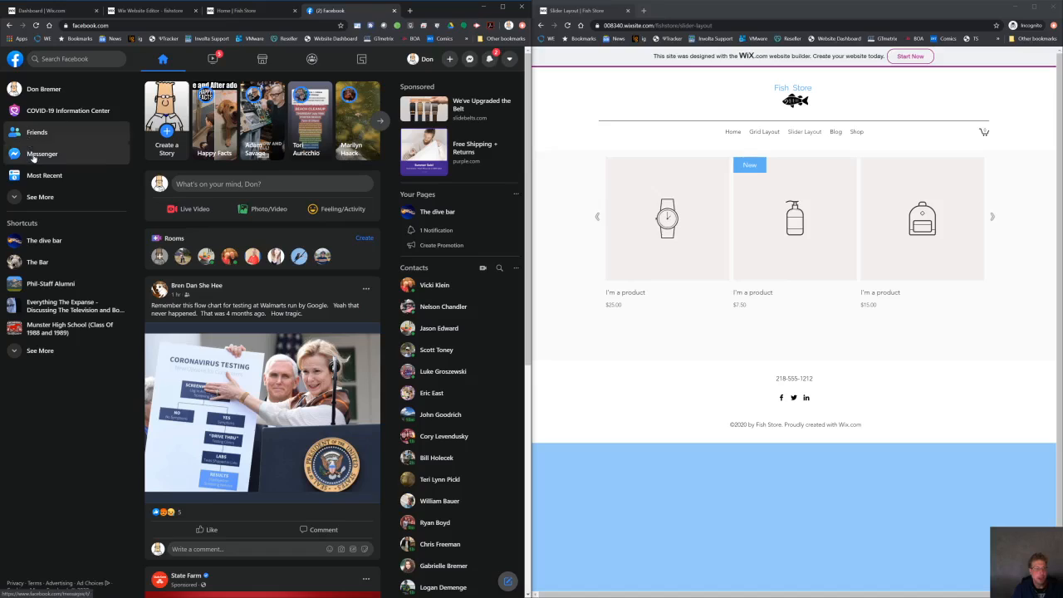
left_click(44, 240)
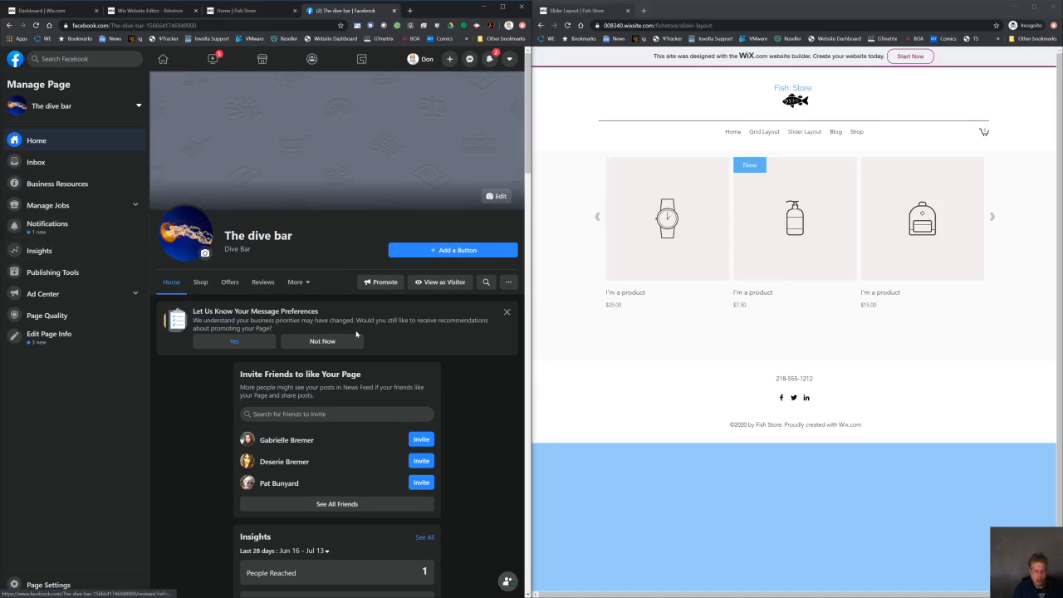
scroll(354, 334, "down", 4)
scroll(355, 334, "down", 1)
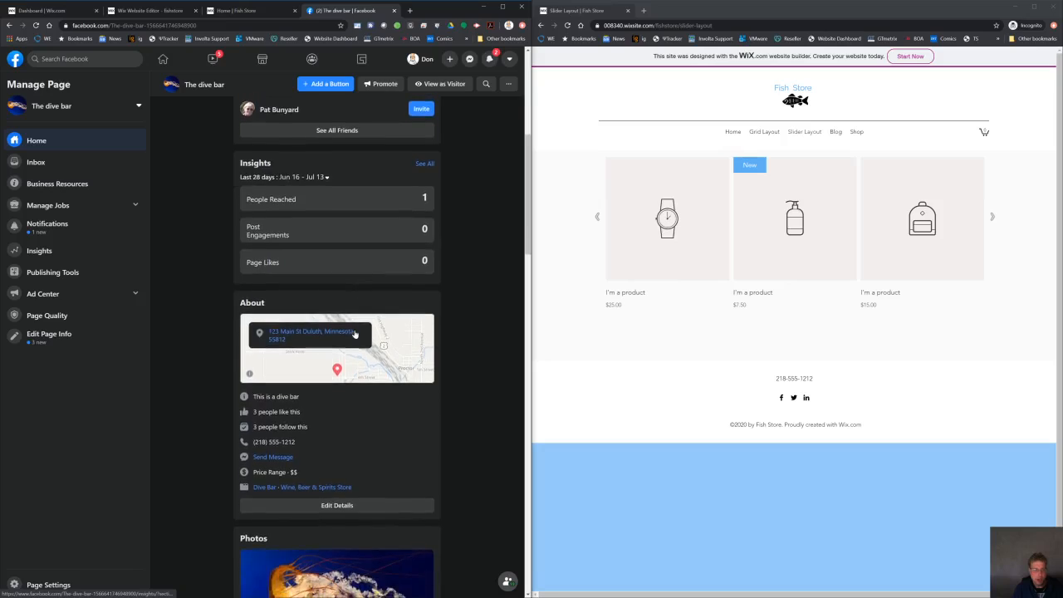
scroll(354, 334, "up", 4)
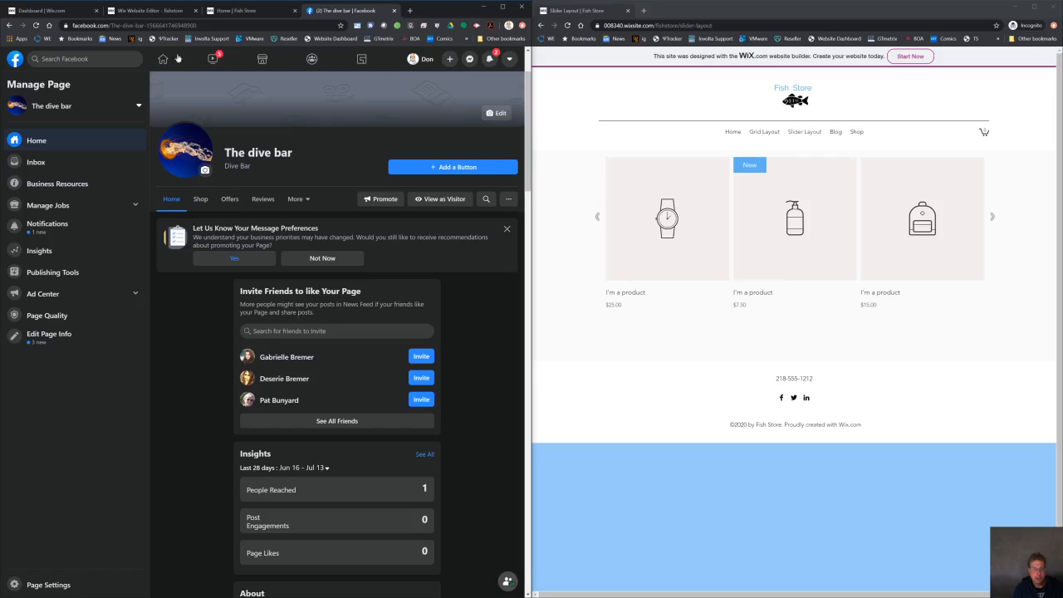
Check the Wix editor and dashboard tabs, and examine the Shop section on The dive bar's Facebook page
left_click(225, 11)
left_click(168, 11)
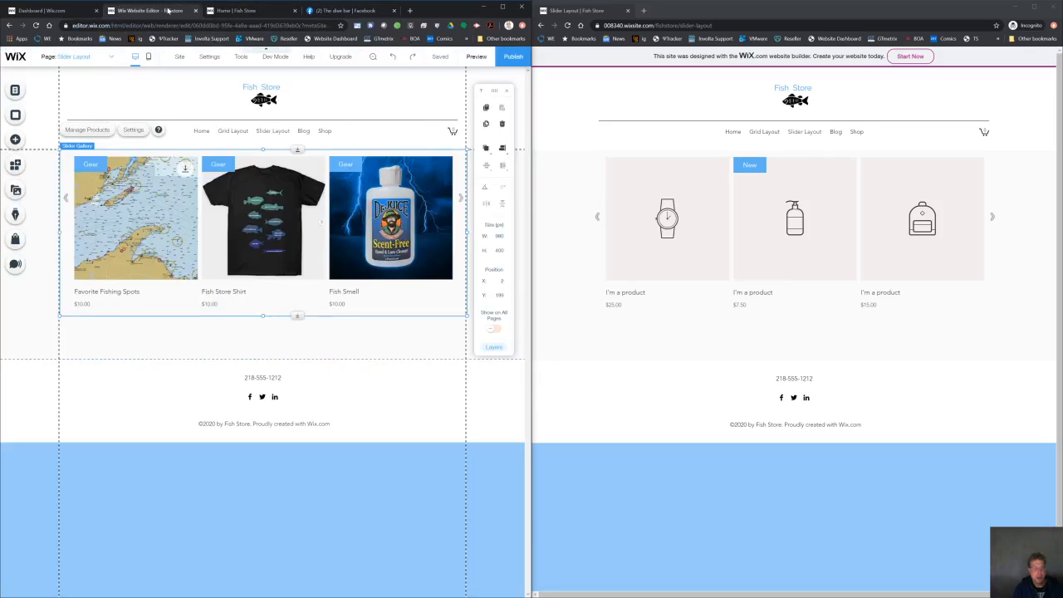
left_click(53, 10)
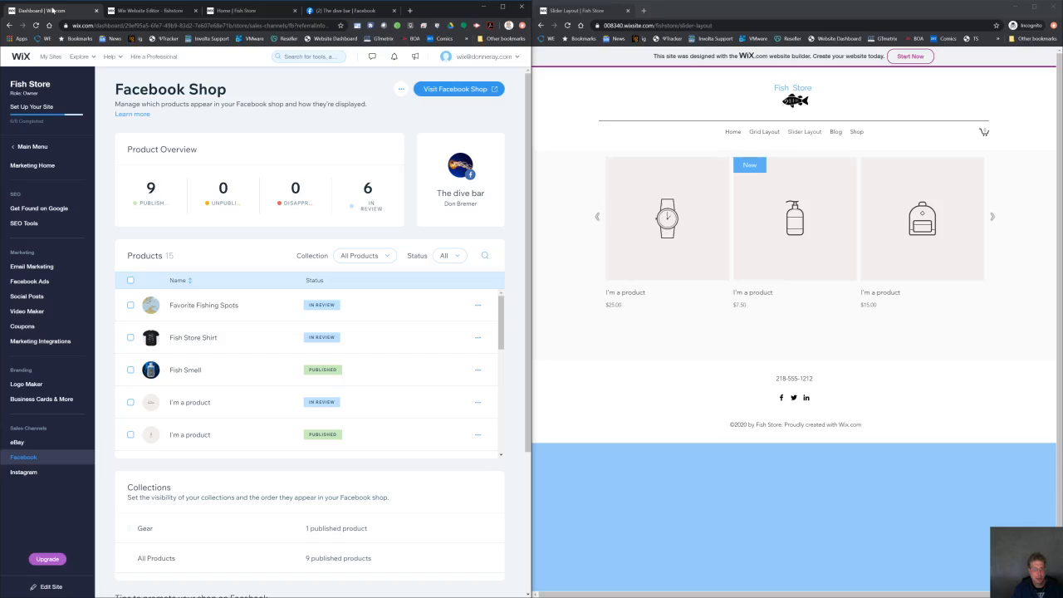
left_click(337, 11)
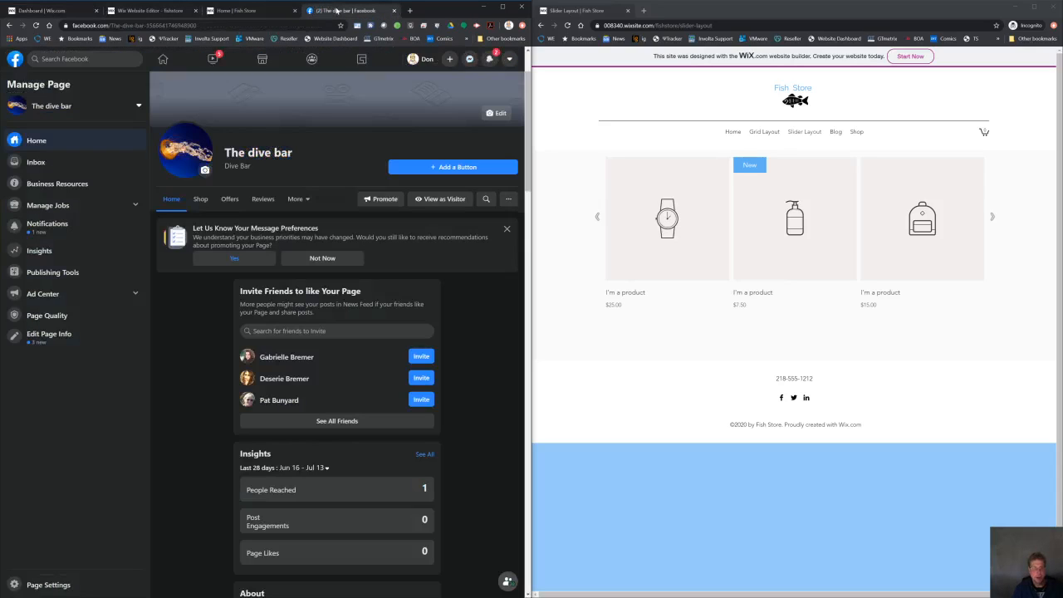
scroll(337, 93, "down", 5)
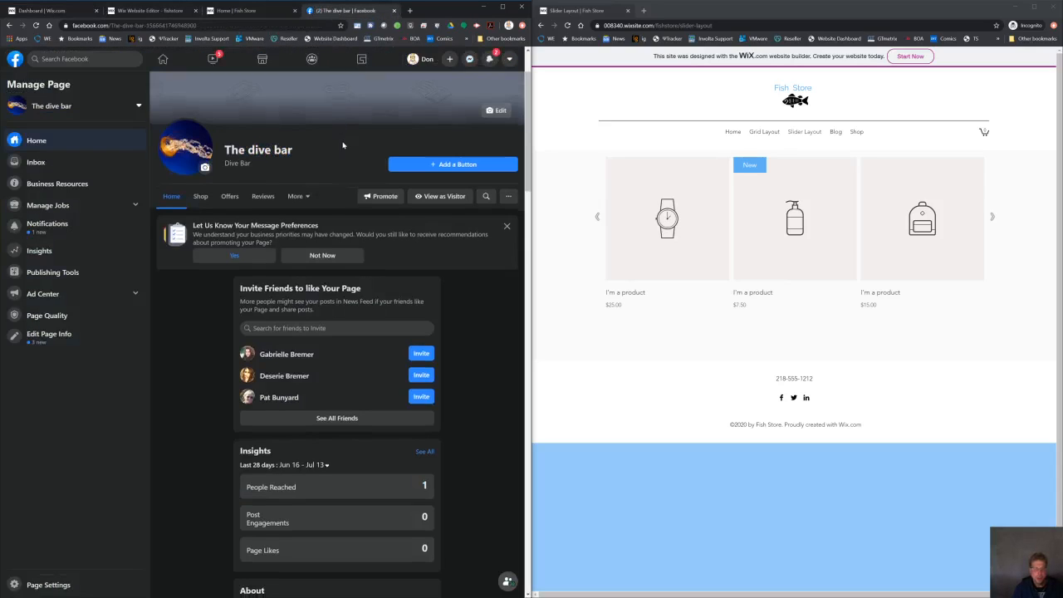
scroll(365, 211, "down", 5)
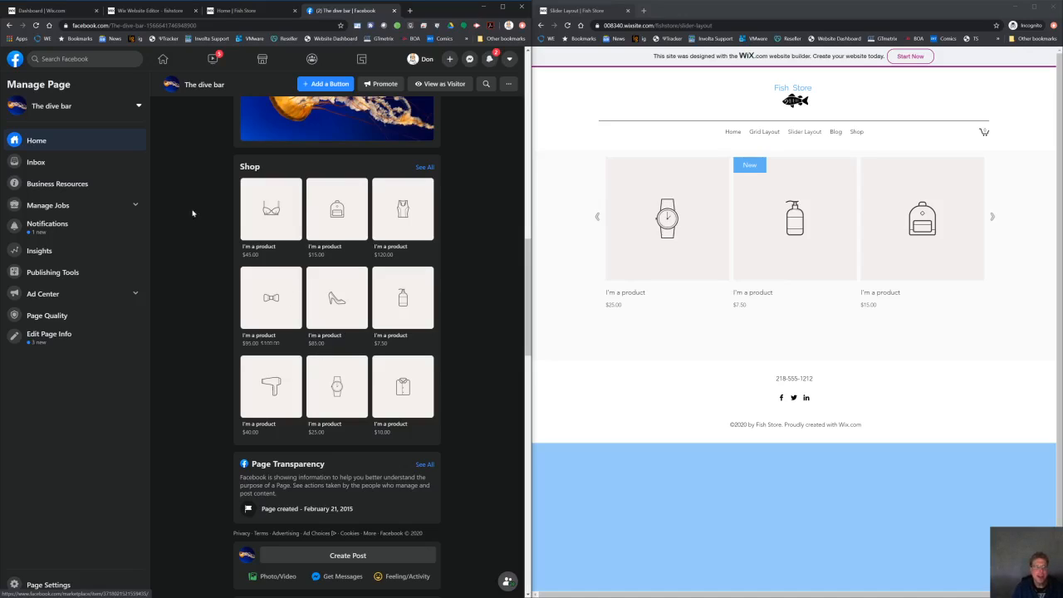
Return to the Wix dashboard's store products and start a new physical product
left_click(48, 11)
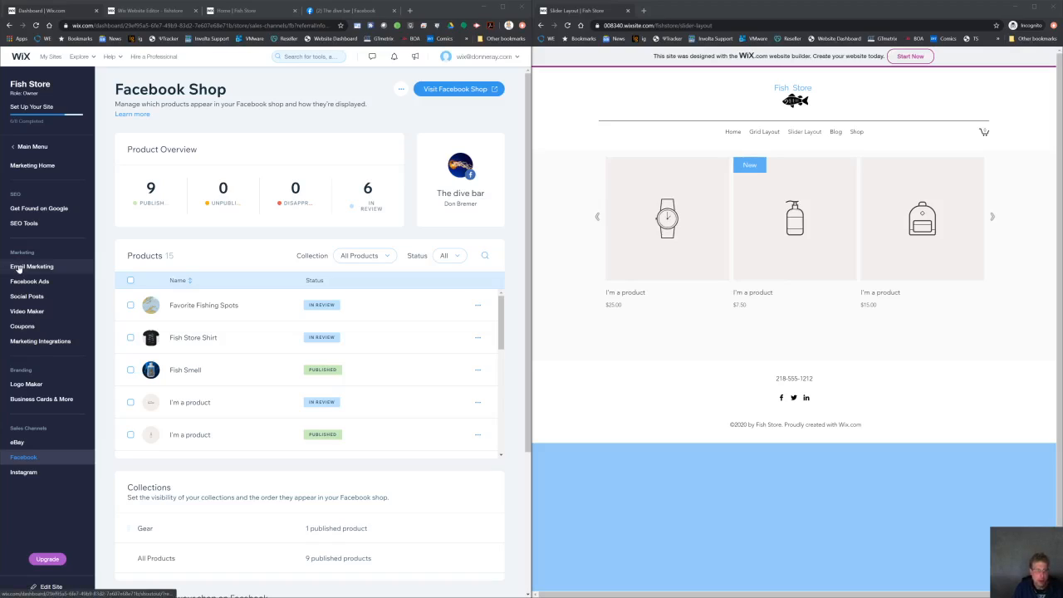
left_click(31, 147)
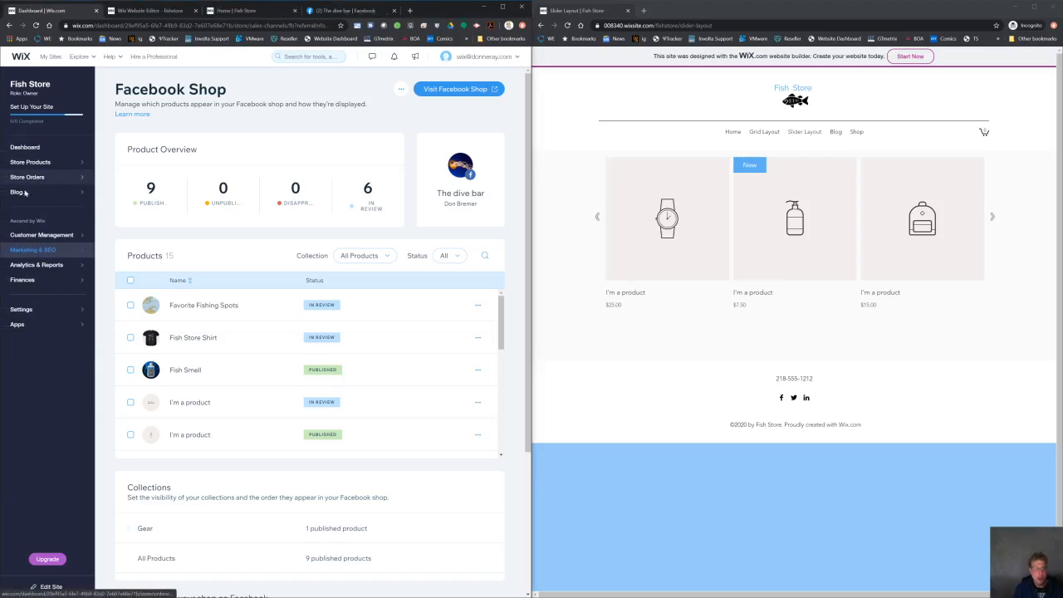
mouse_move(33, 220)
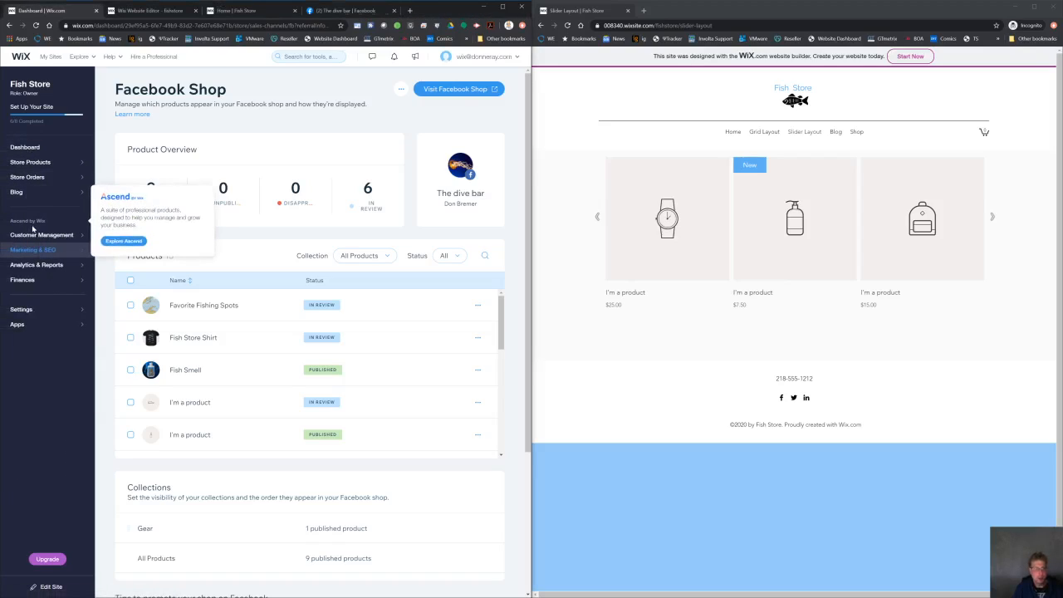
left_click(41, 166)
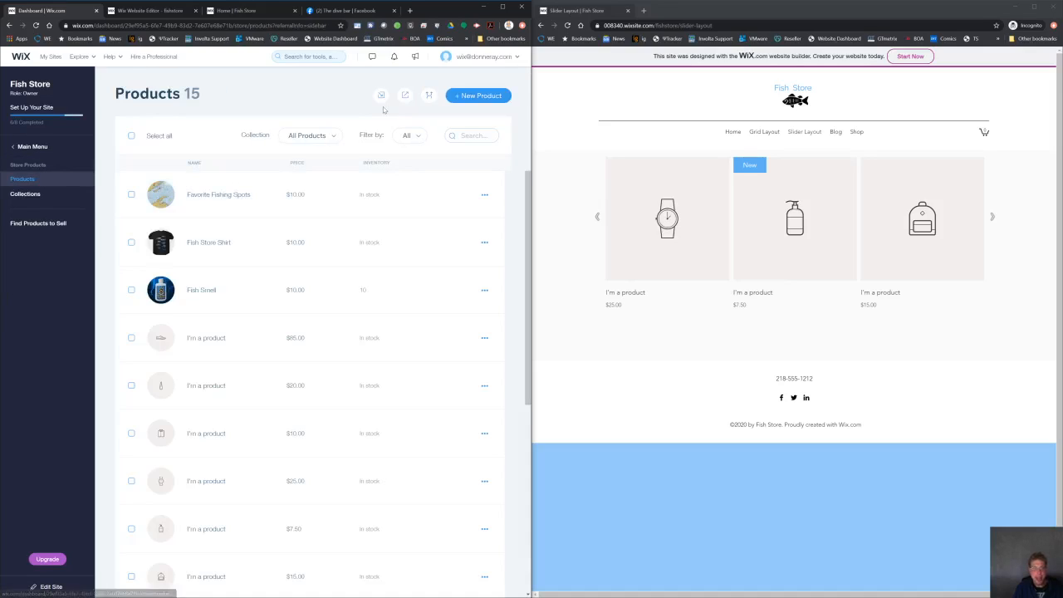
left_click(461, 98)
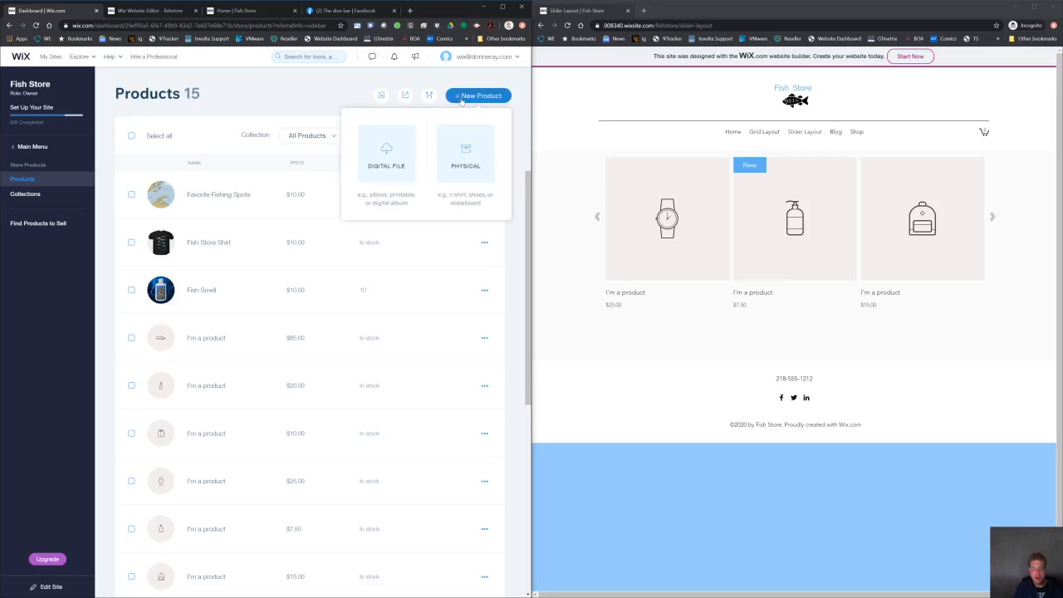
left_click(449, 150)
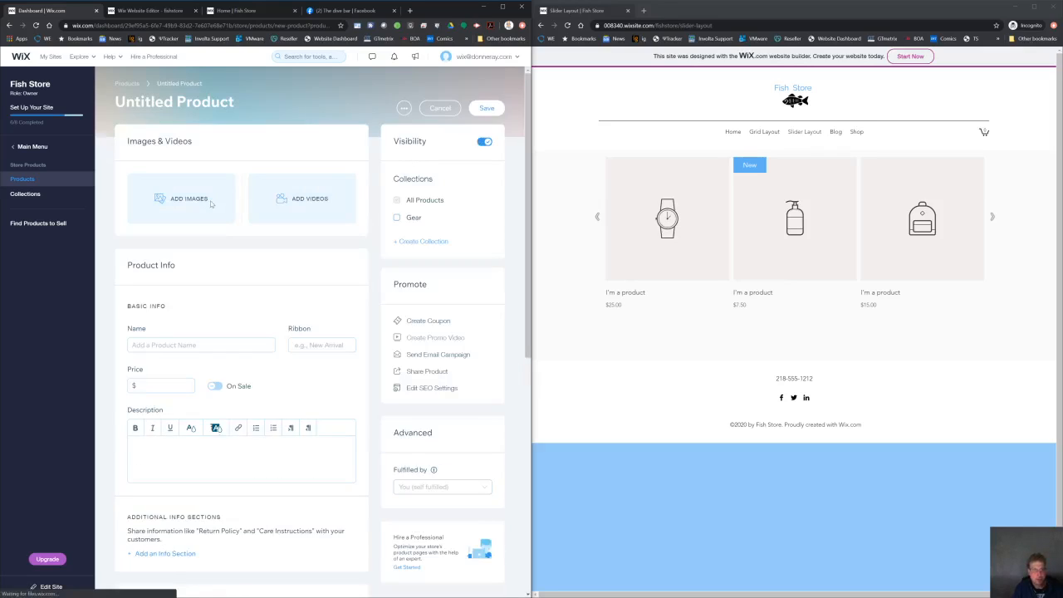
Upload lure.jpg to the site files and add it as the new product's main image
left_click(210, 203)
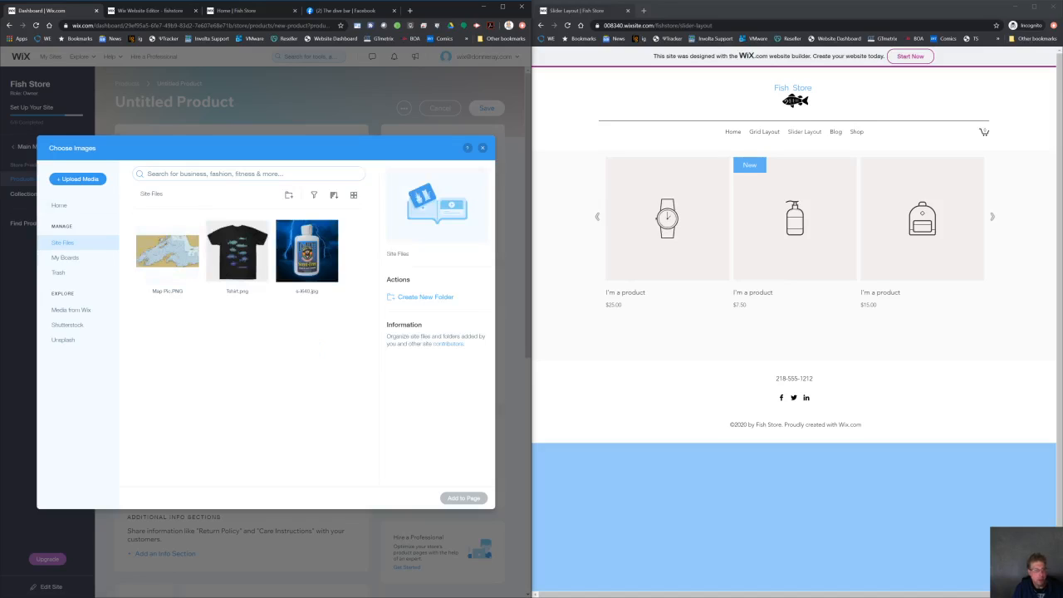
left_click_drag(0, 290, 187, 294)
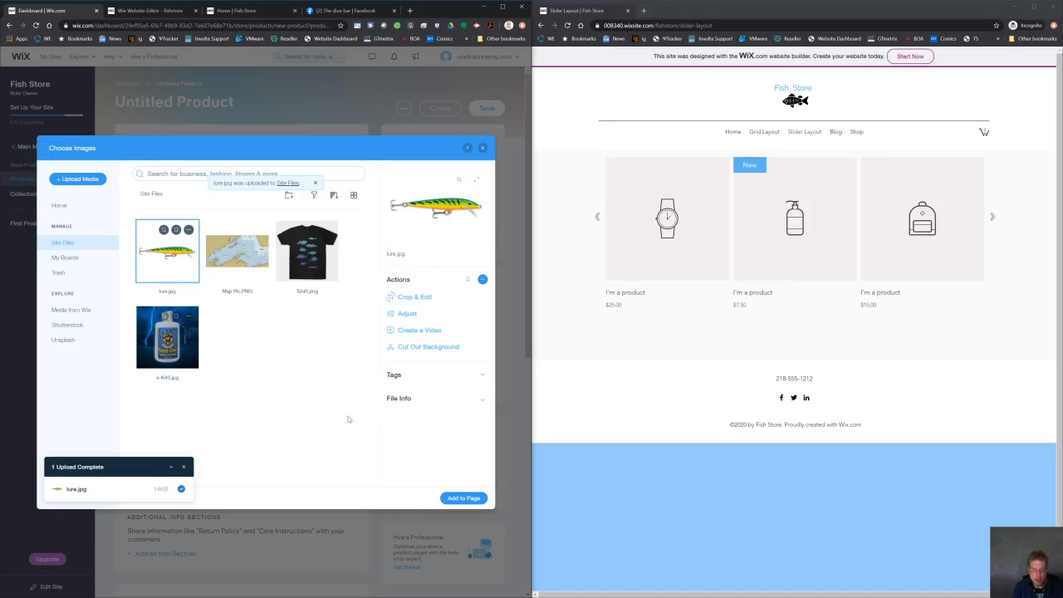
left_click(463, 498)
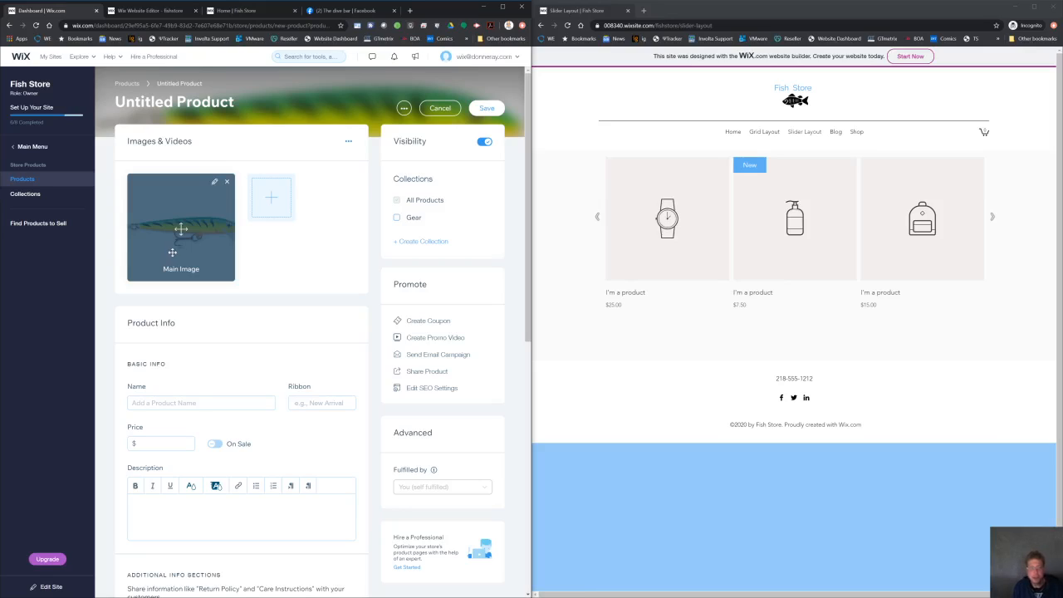
Name the new product "Fishing Lue"
left_click(163, 403)
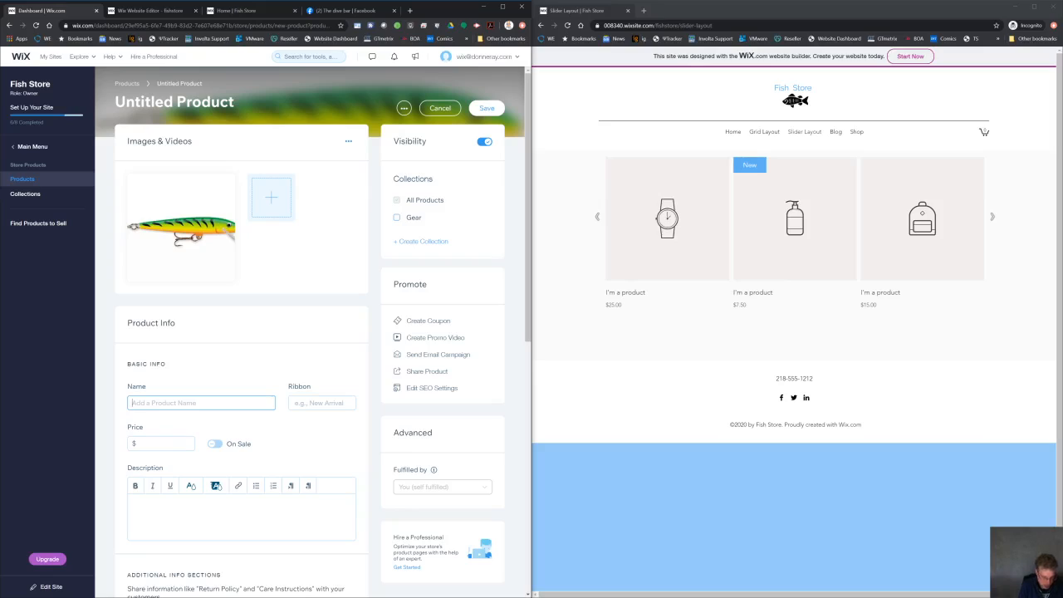
type("Fishing Lue")
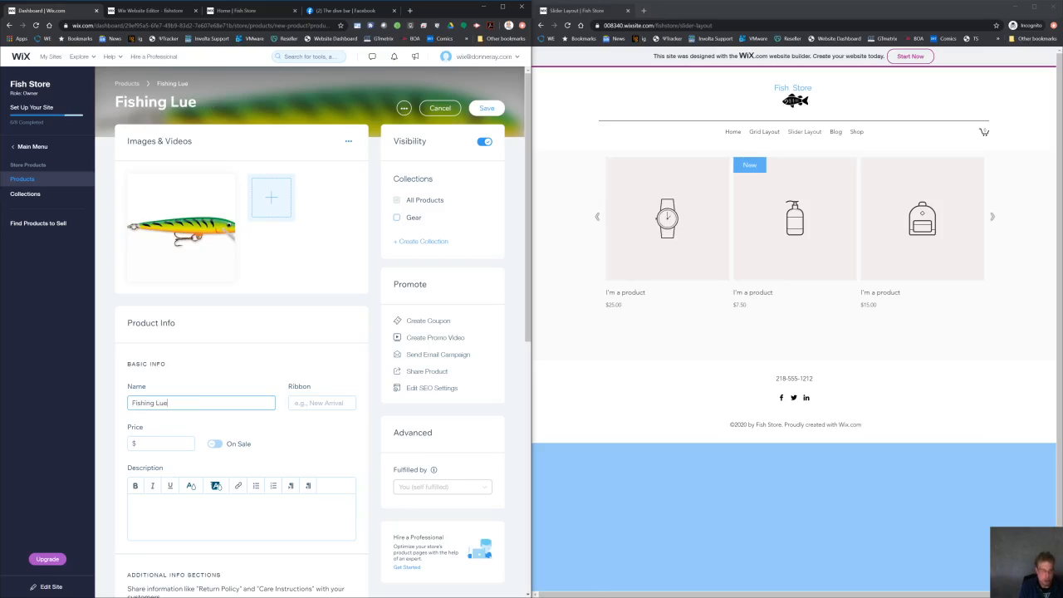
key("Tab")
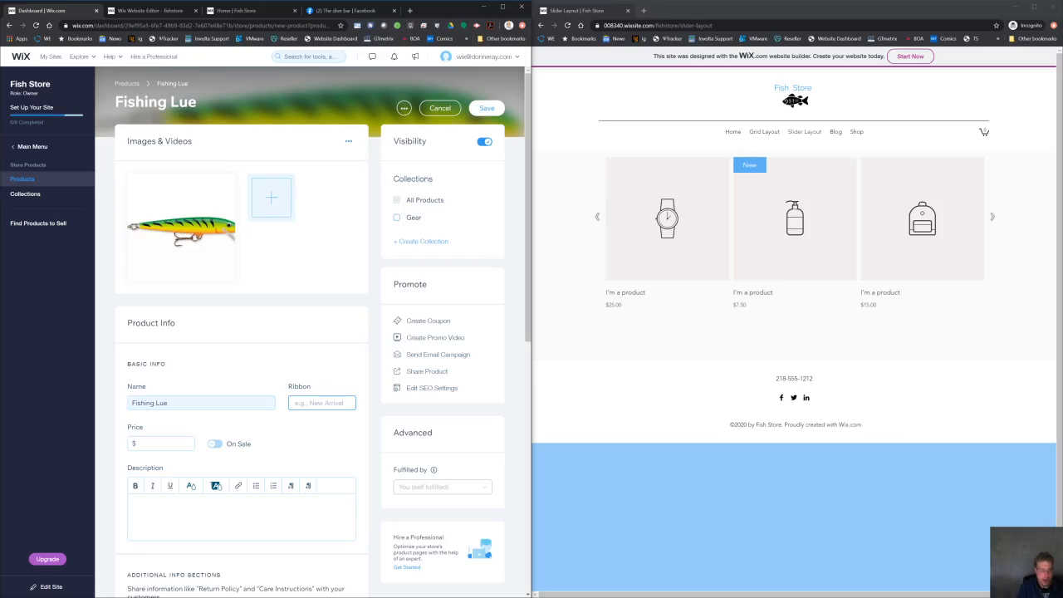
Set the new product's ribbon to "Gear"
type("G")
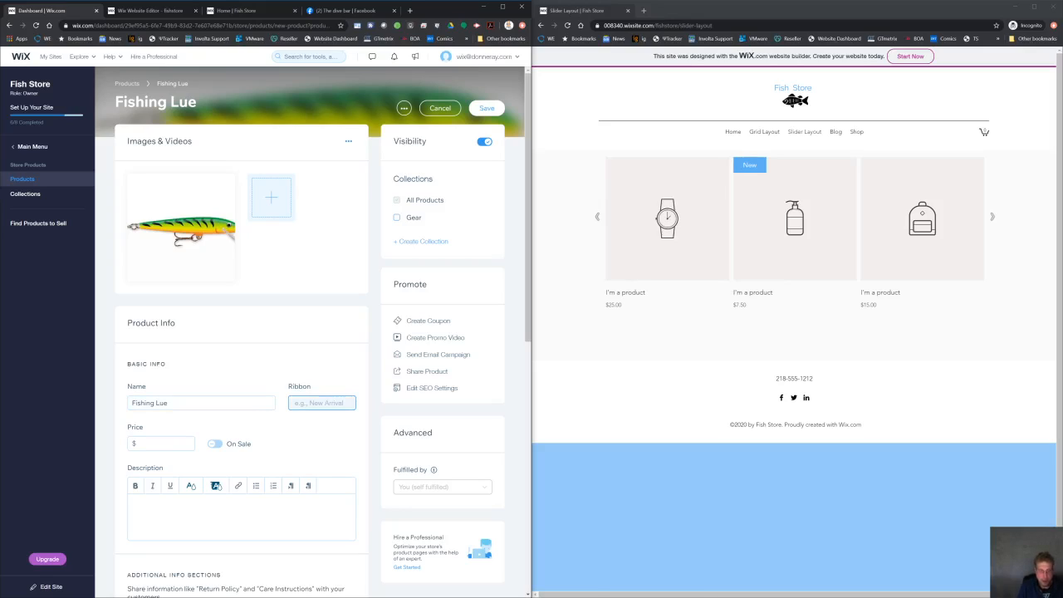
type("ear")
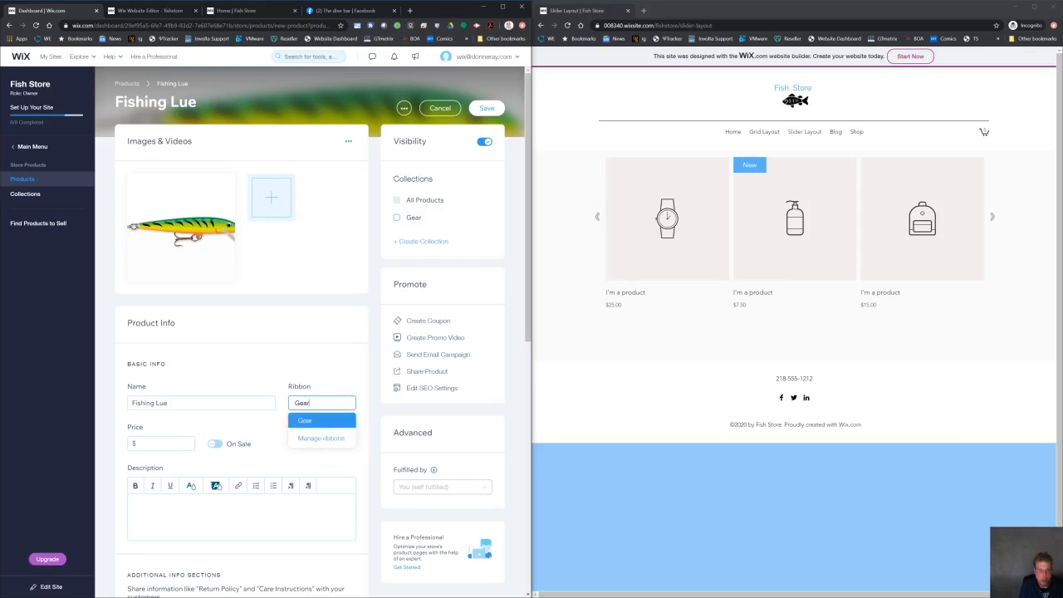
key("Return")
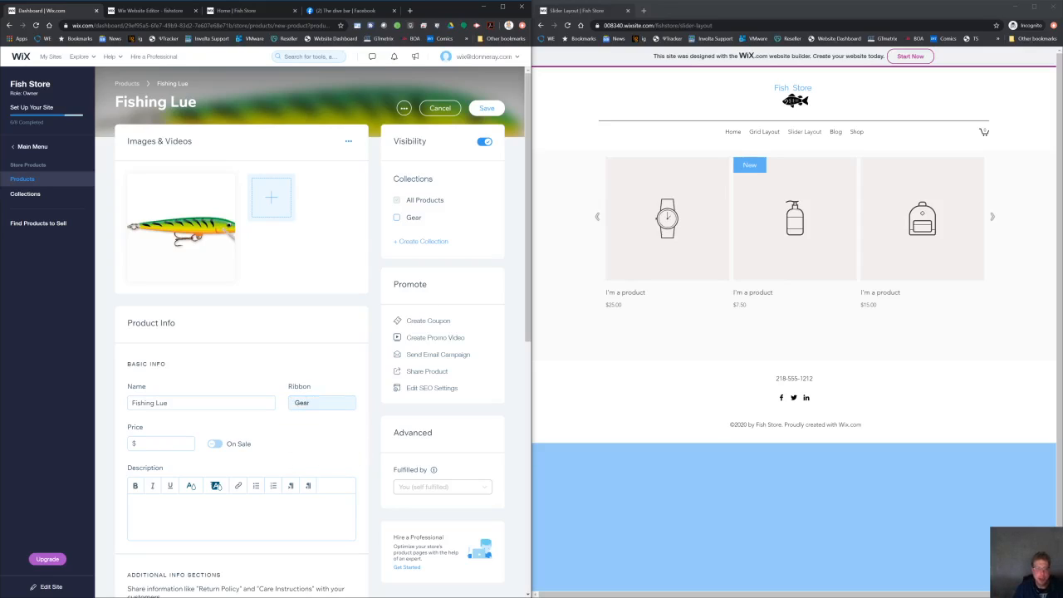
Set the product's price to $10 and enter the description "A lure that says fishy, sighy, fishy...."
left_click(162, 444)
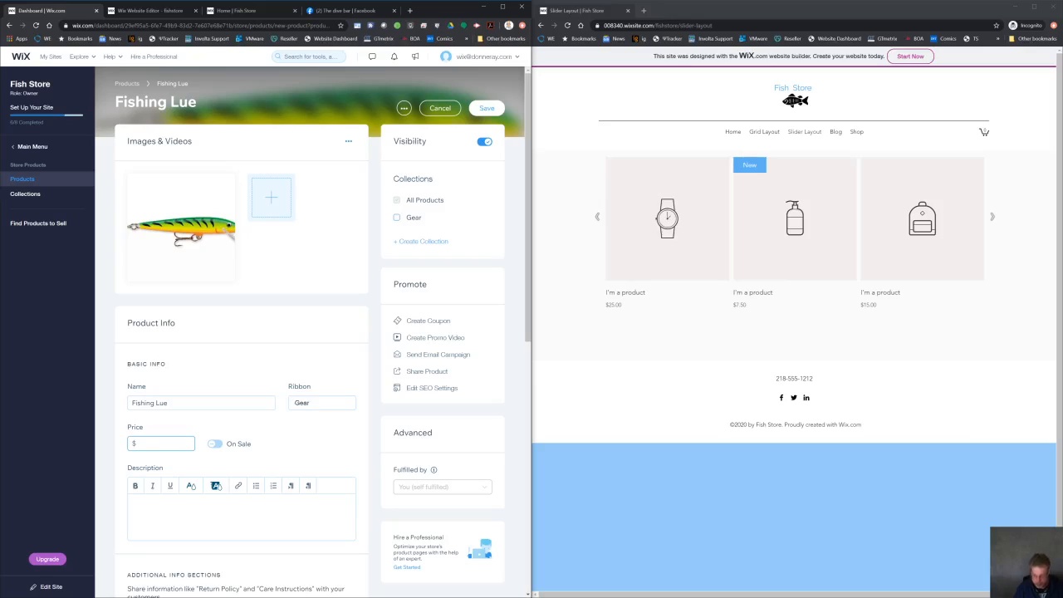
type("10")
key("Return")
left_click(193, 515)
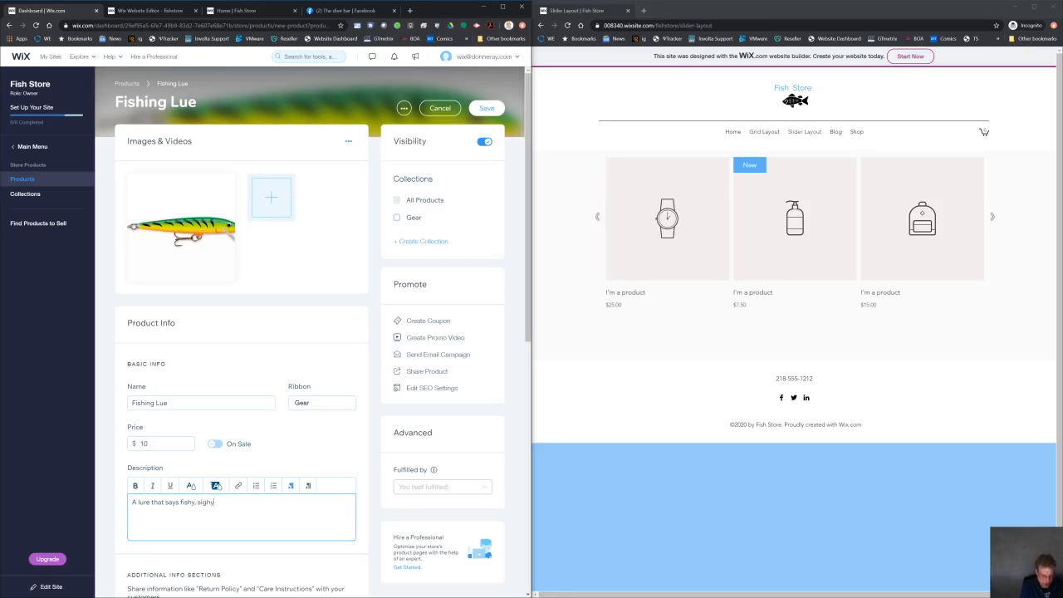
type("shy...")
Track the product's inventory with 10 units, SKU "lure" and a weight of .5 lb, and save the product
scroll(313, 332, "down", 4)
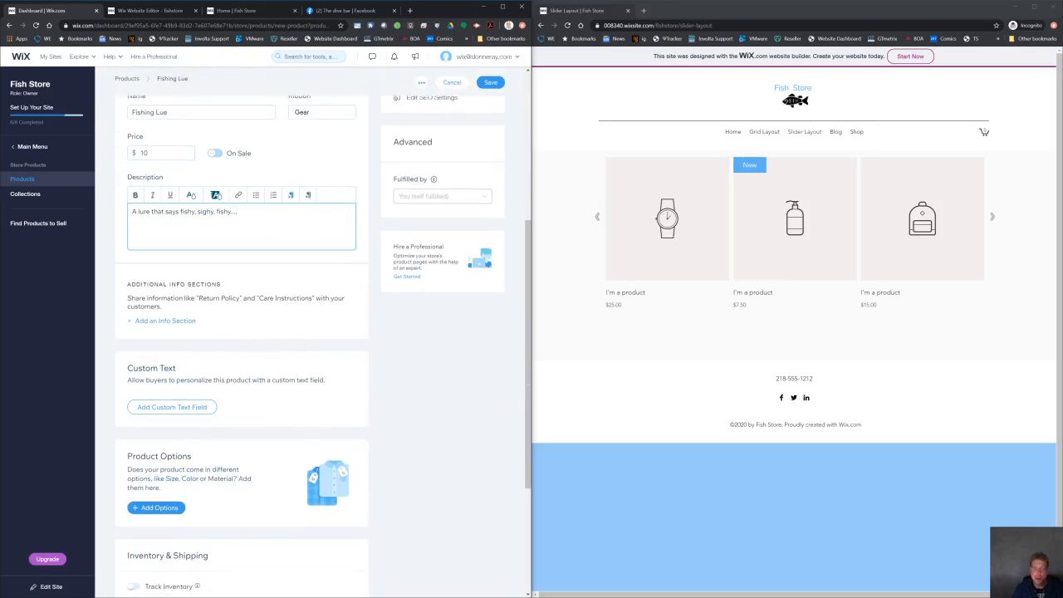
scroll(173, 508, "down", 1)
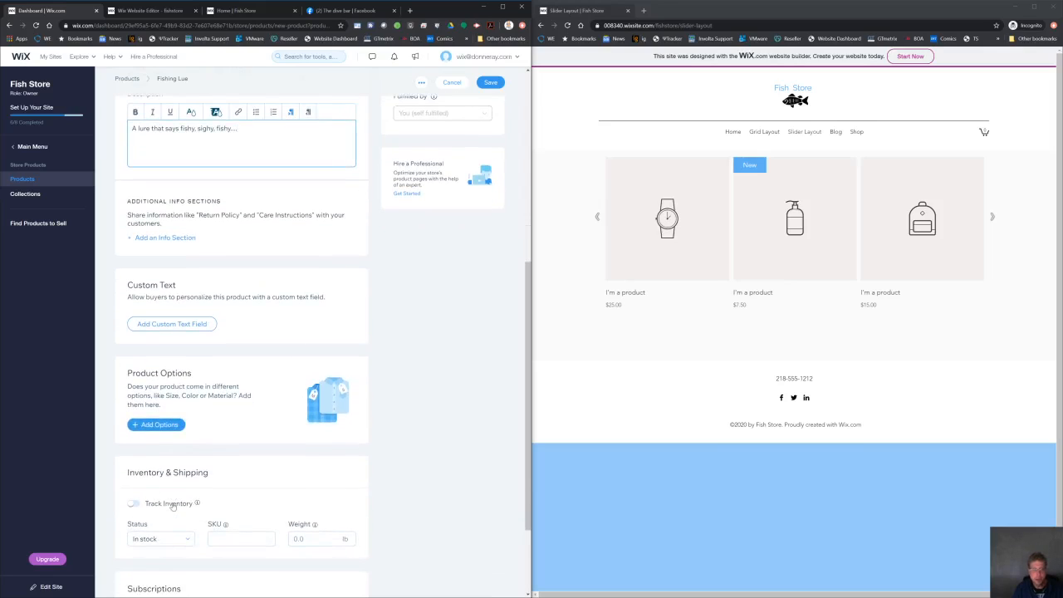
scroll(171, 505, "down", 1)
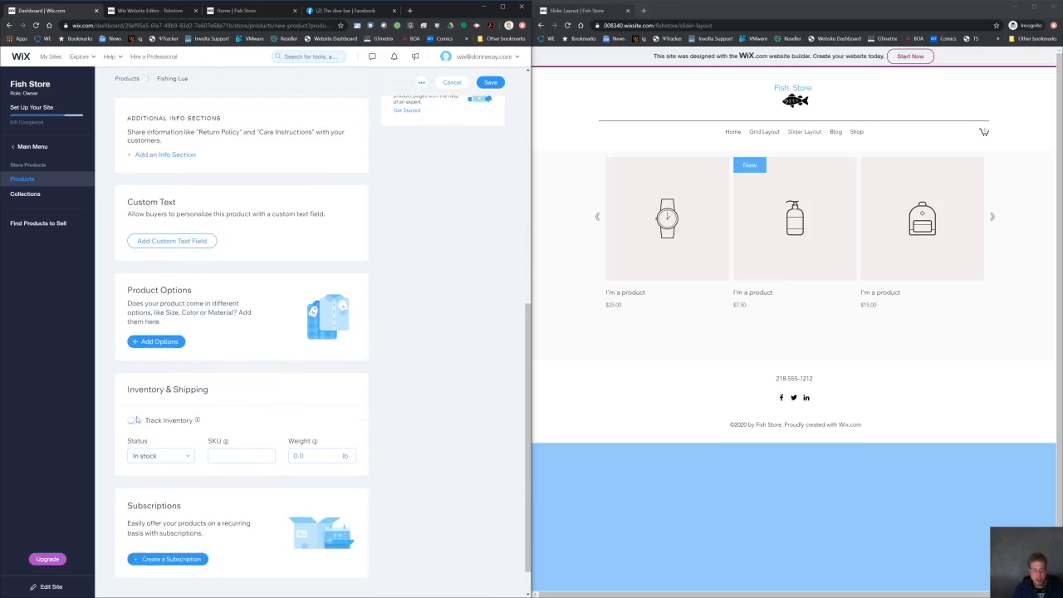
left_click(133, 420)
left_click(149, 455)
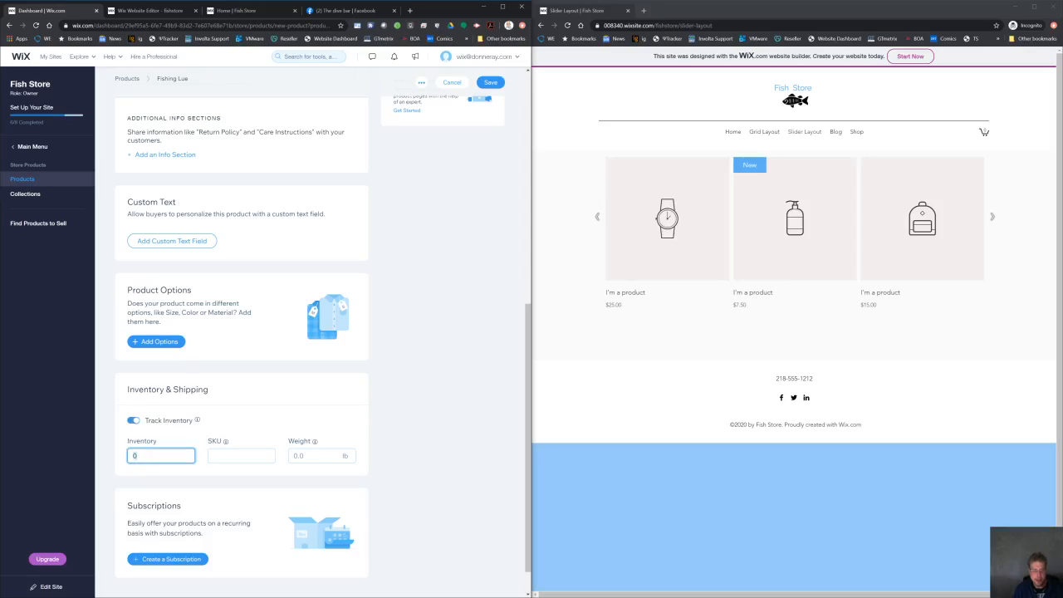
type("1")
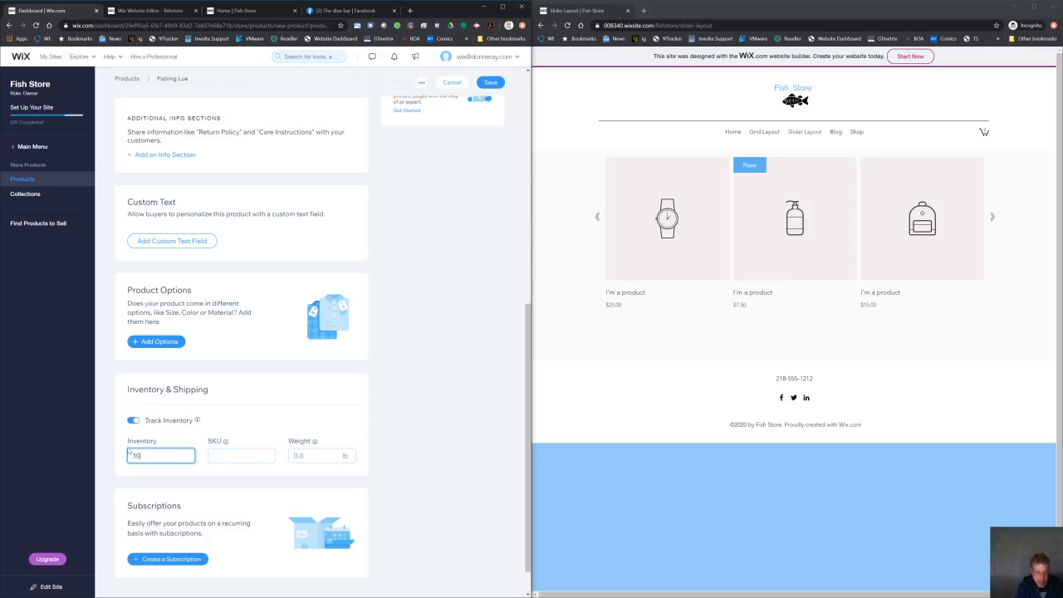
key("Tab")
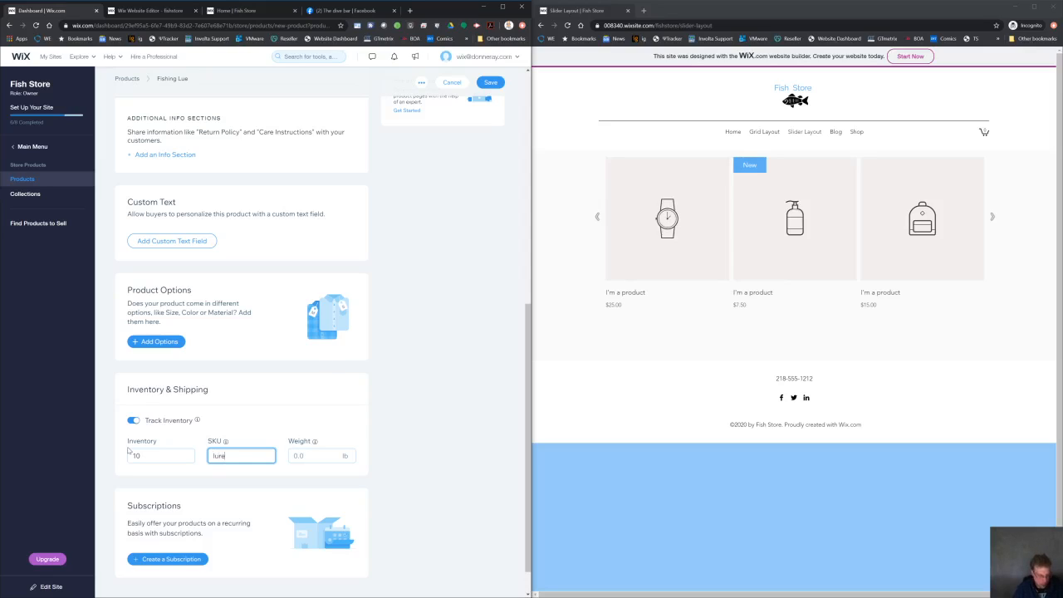
key("Tab")
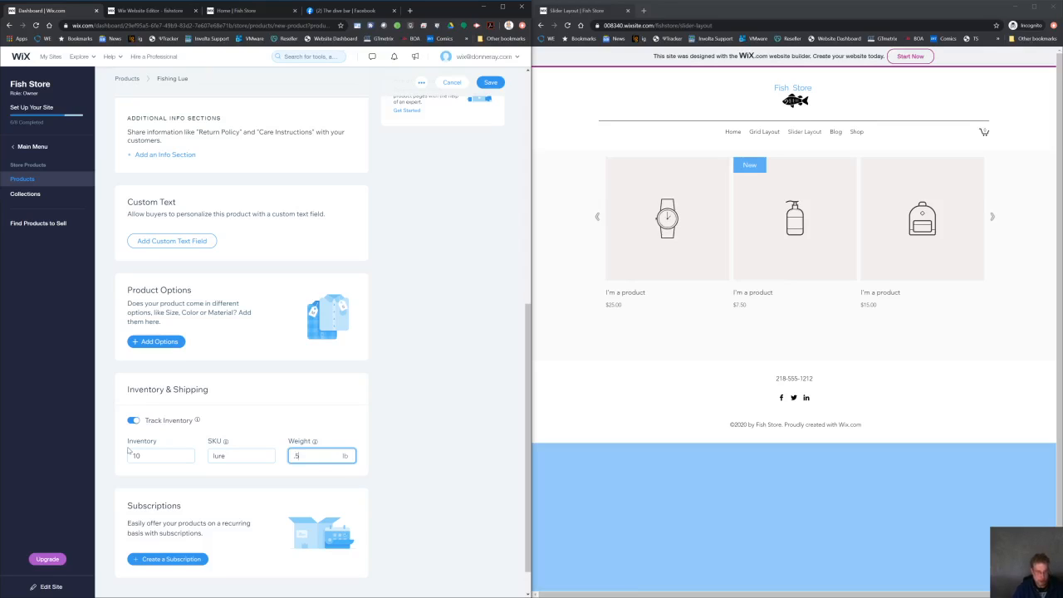
left_click(221, 403)
scroll(263, 312, "up", 5)
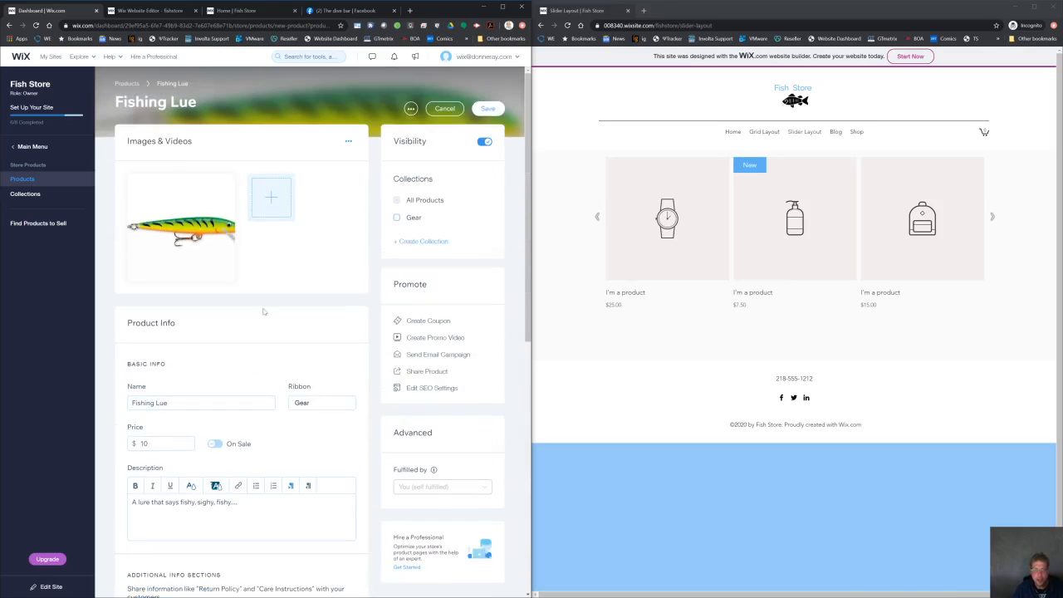
left_click(484, 110)
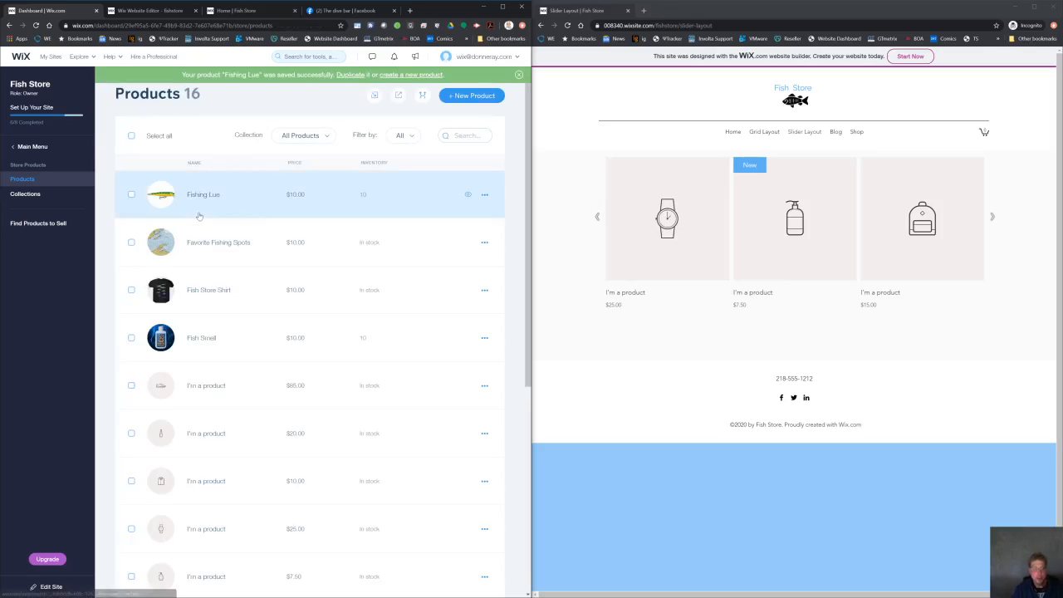
Reopen the saved lure product, correct its name to "Fishing Lure" and save it
left_click(485, 195)
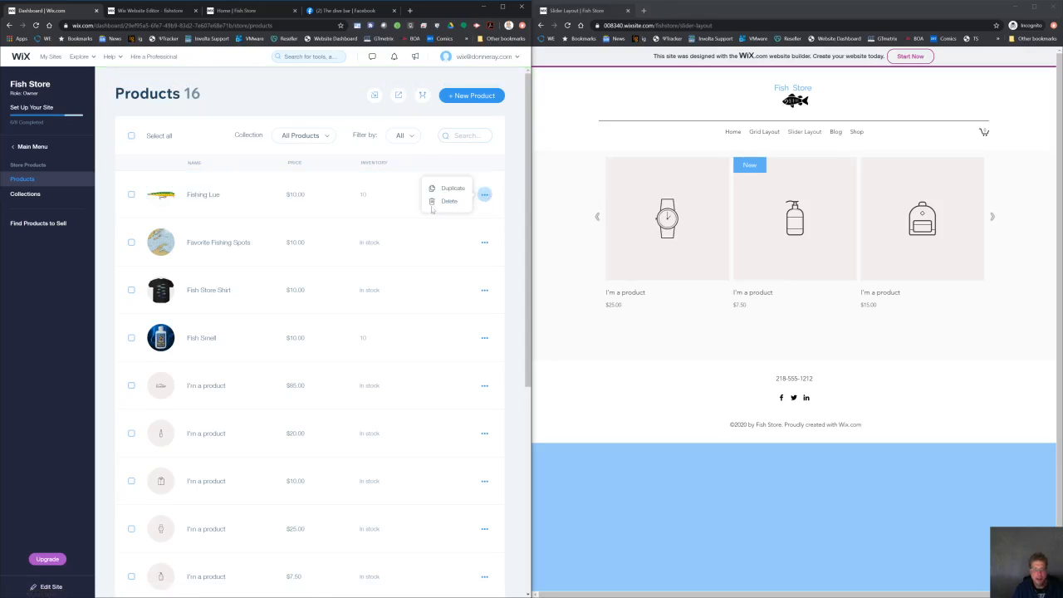
left_click(239, 205)
left_click(216, 201)
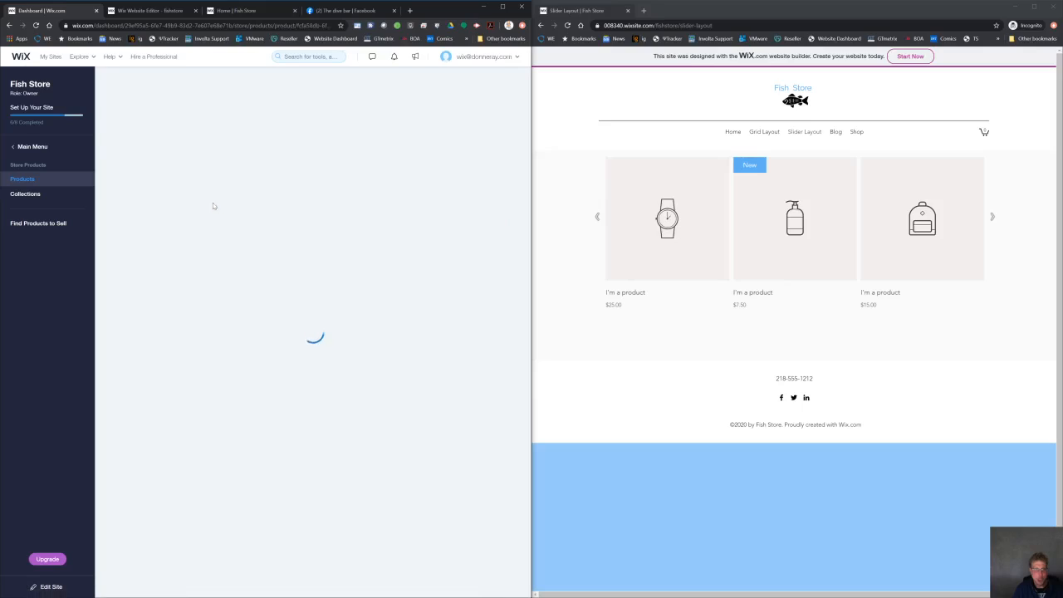
left_click(158, 402)
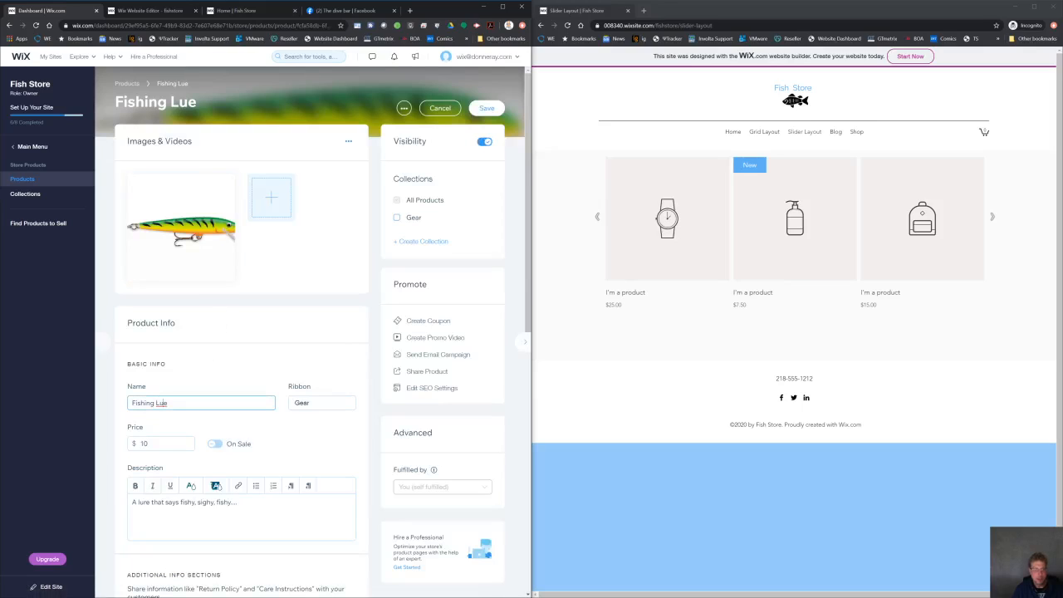
type("r")
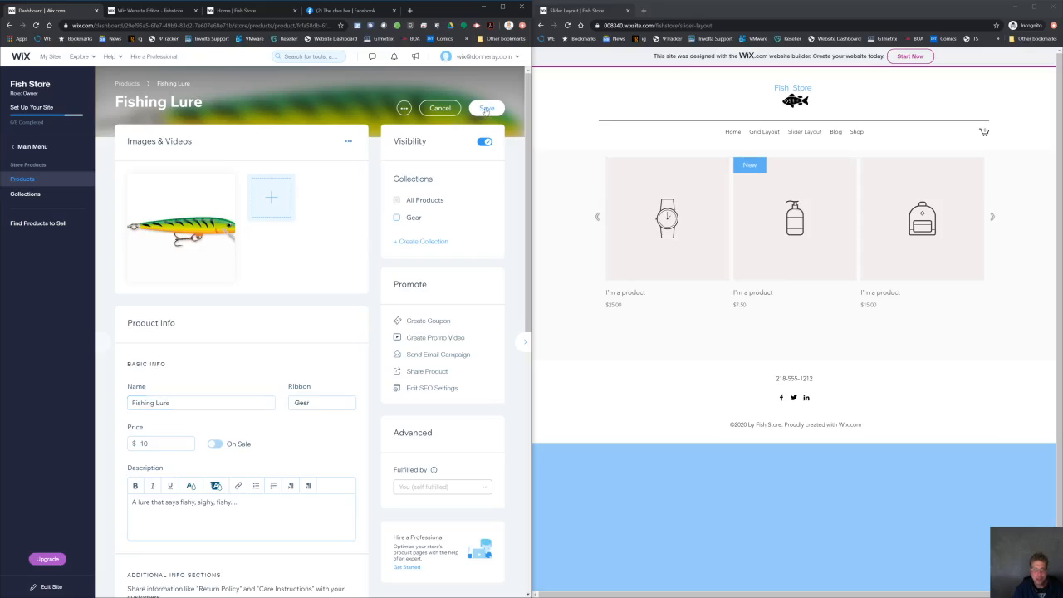
left_click(486, 108)
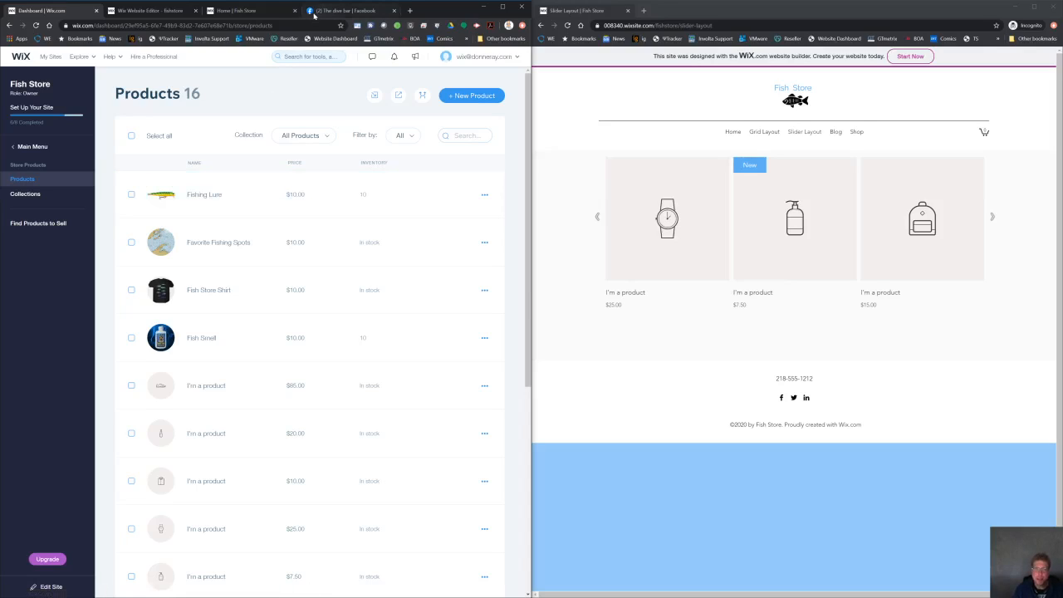
Switch to The dive bar's Facebook page, open its full shop and widen the browser window
left_click(324, 12)
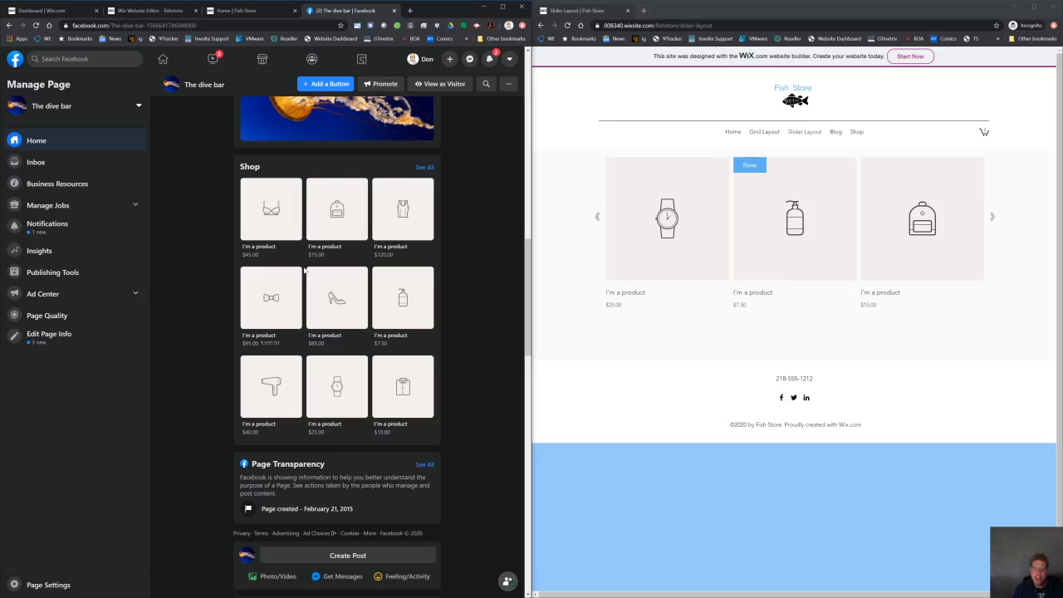
scroll(304, 270, "down", 1)
scroll(305, 270, "up", 2)
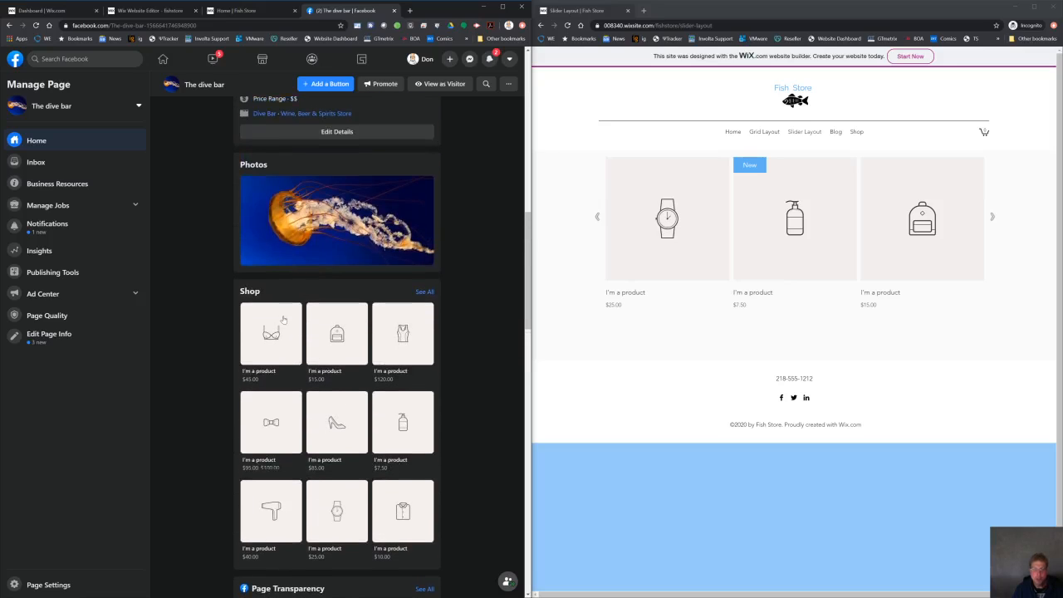
scroll(282, 319, "up", 1)
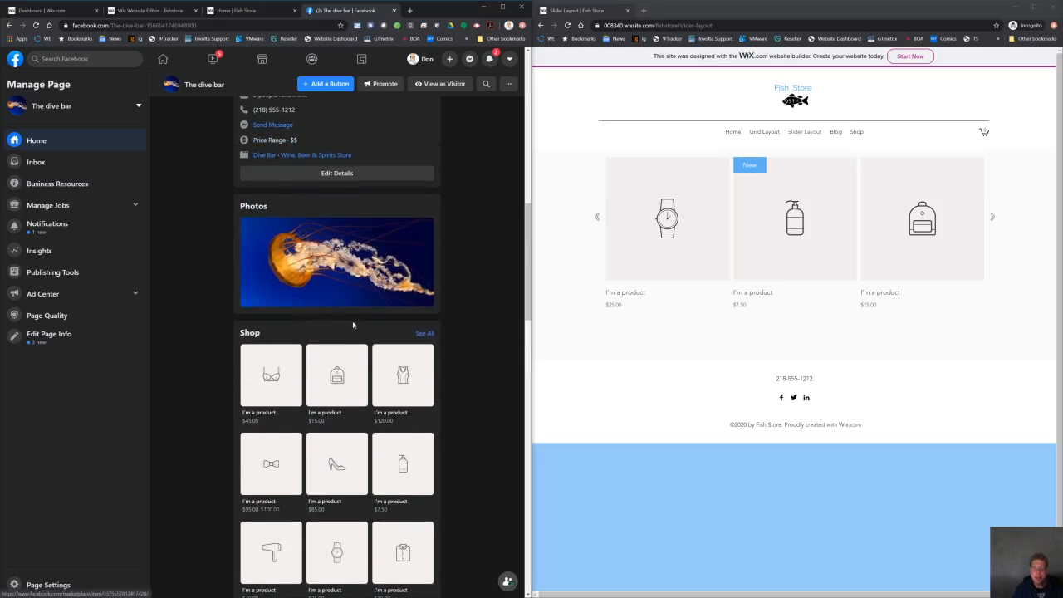
left_click(424, 333)
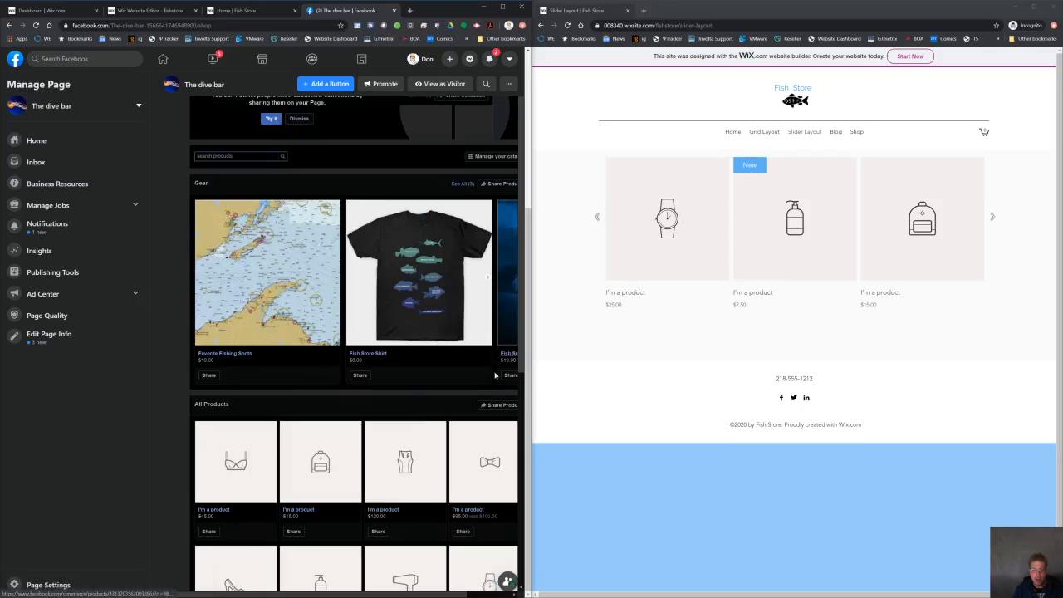
left_click_drag(529, 370, 710, 389)
left_click_drag(641, 390, 615, 390)
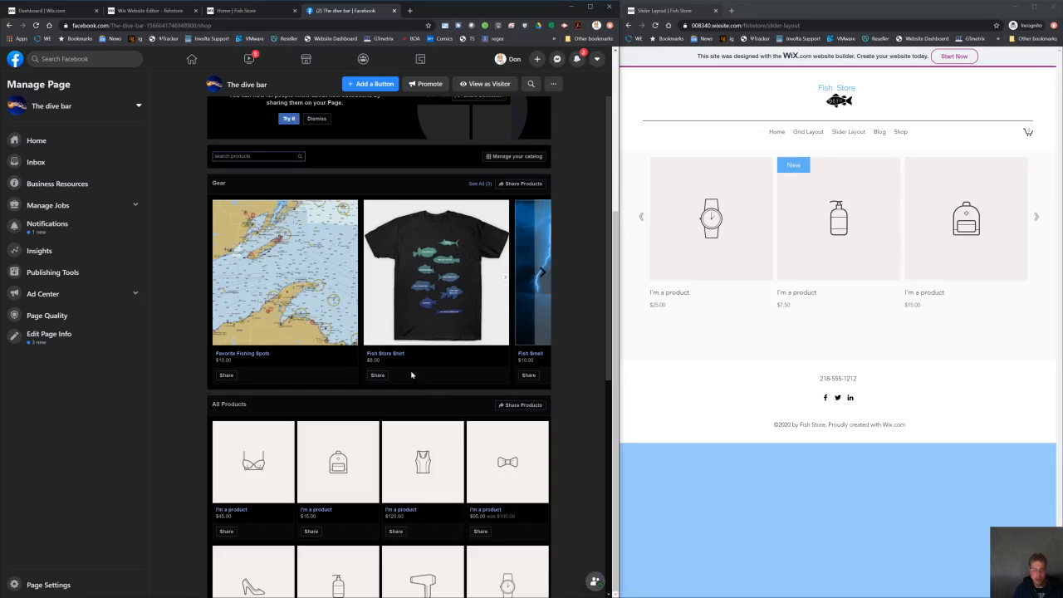
Reload the Facebook shop and check the Gear collection and All Products for the new fishing lure
left_click(35, 25)
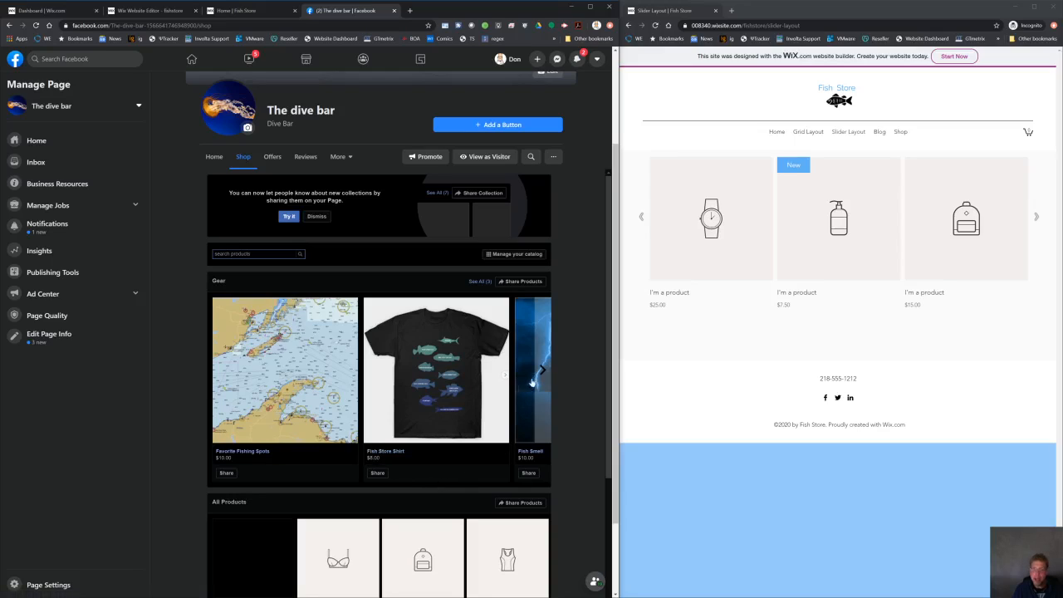
left_click(543, 370)
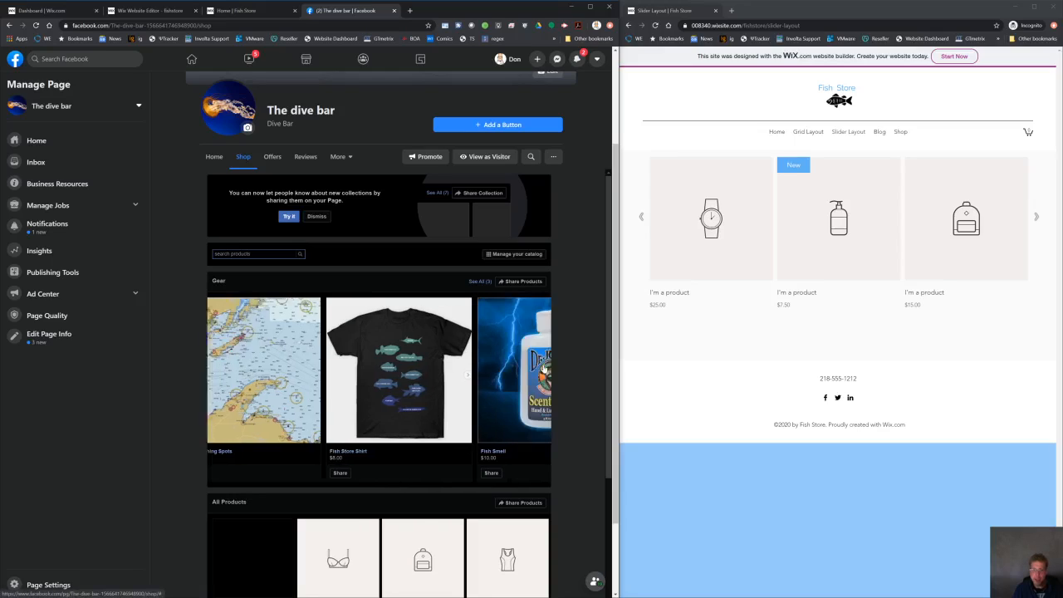
left_click(218, 371)
scroll(233, 455, "down", 2)
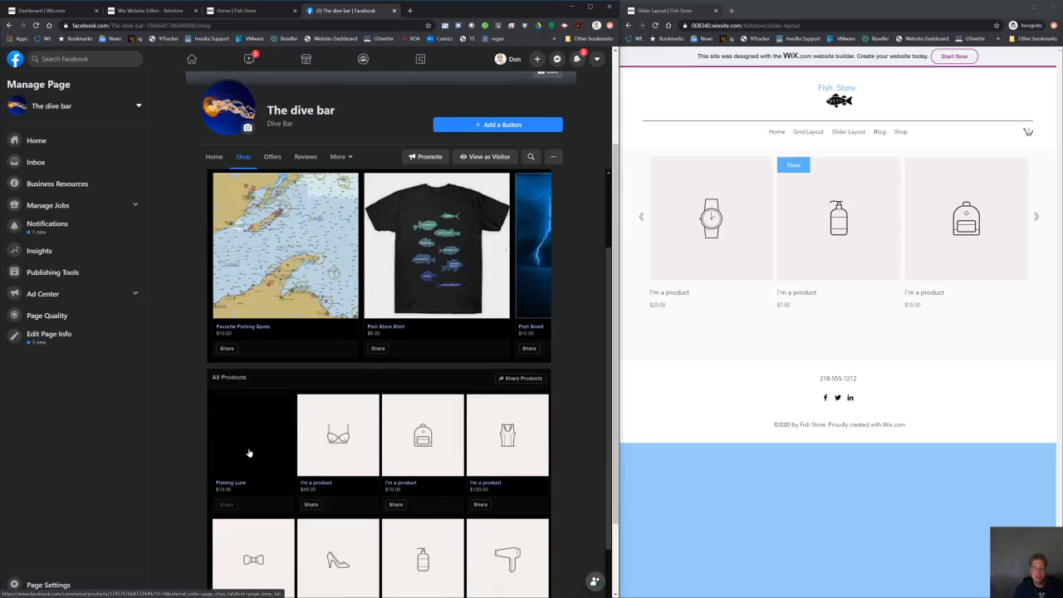
scroll(268, 237, "up", 1)
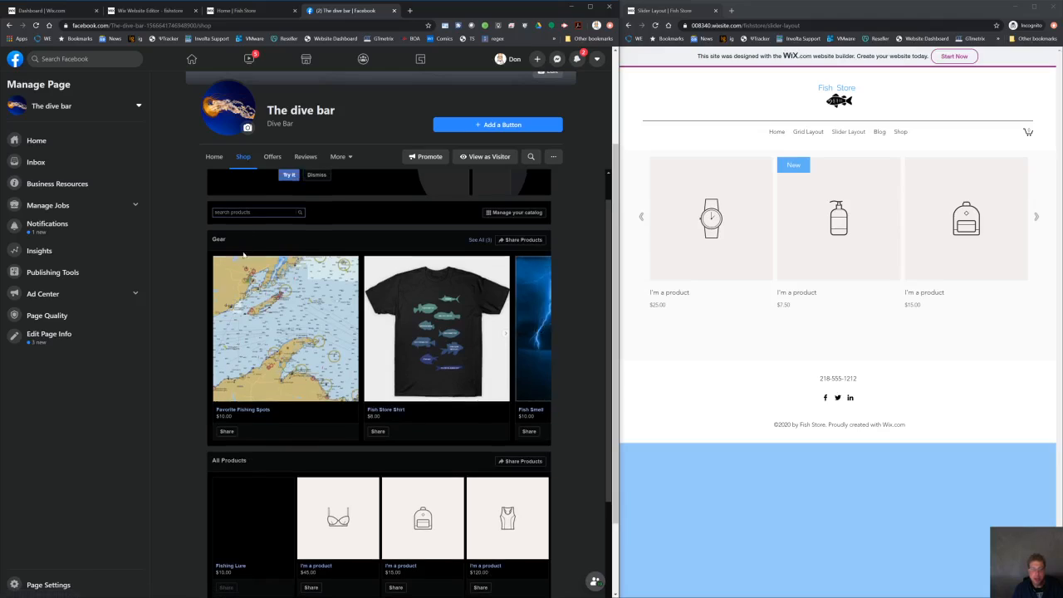
scroll(277, 464, "down", 1)
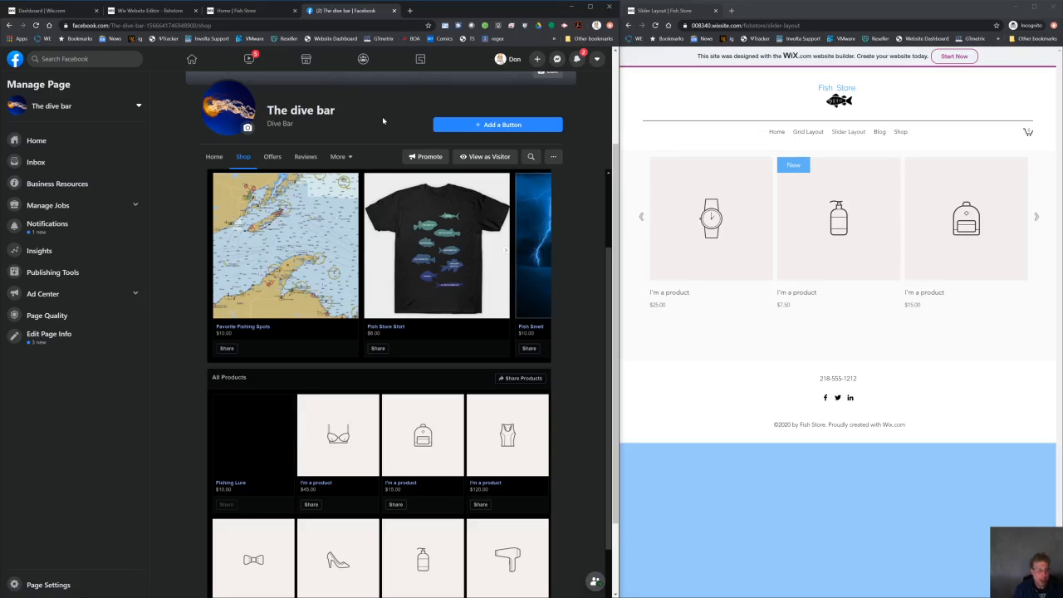
Close the Facebook page, return to the Wix dashboard and start the Instagram sales channel setup in the marketing section
left_click(394, 11)
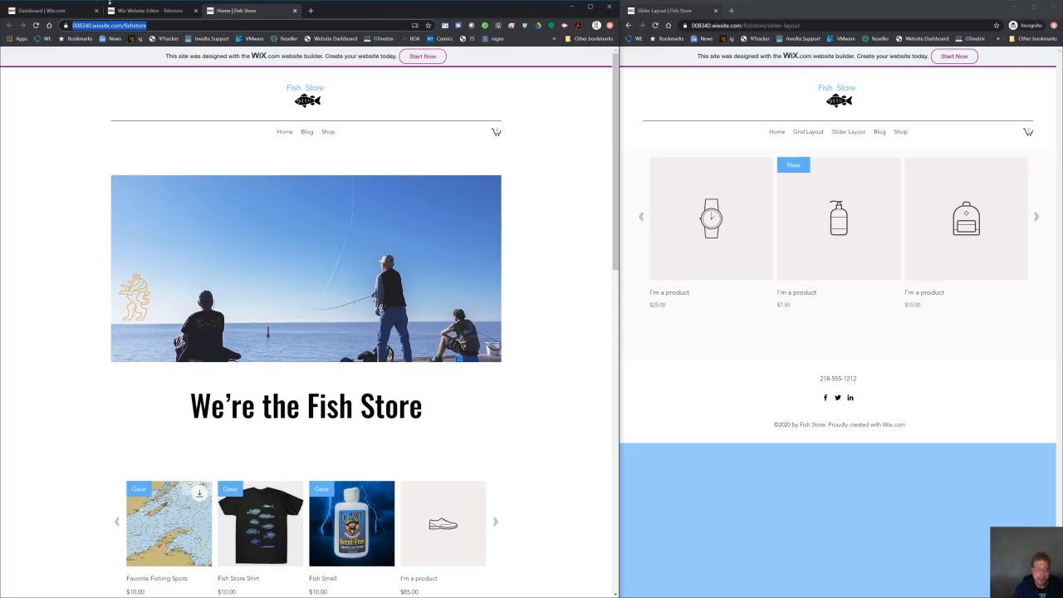
left_click(75, 15)
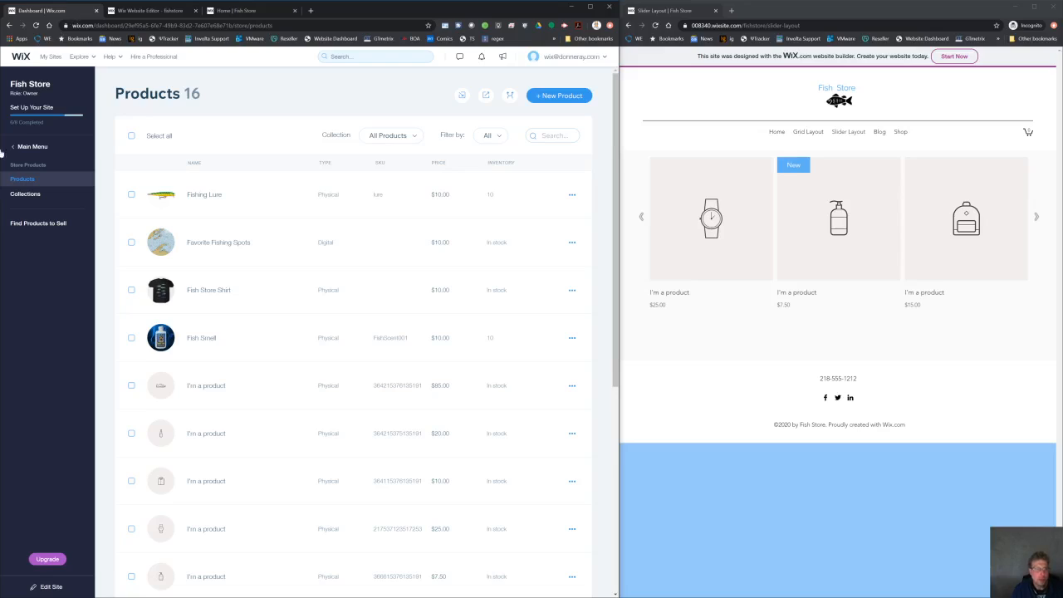
left_click(26, 150)
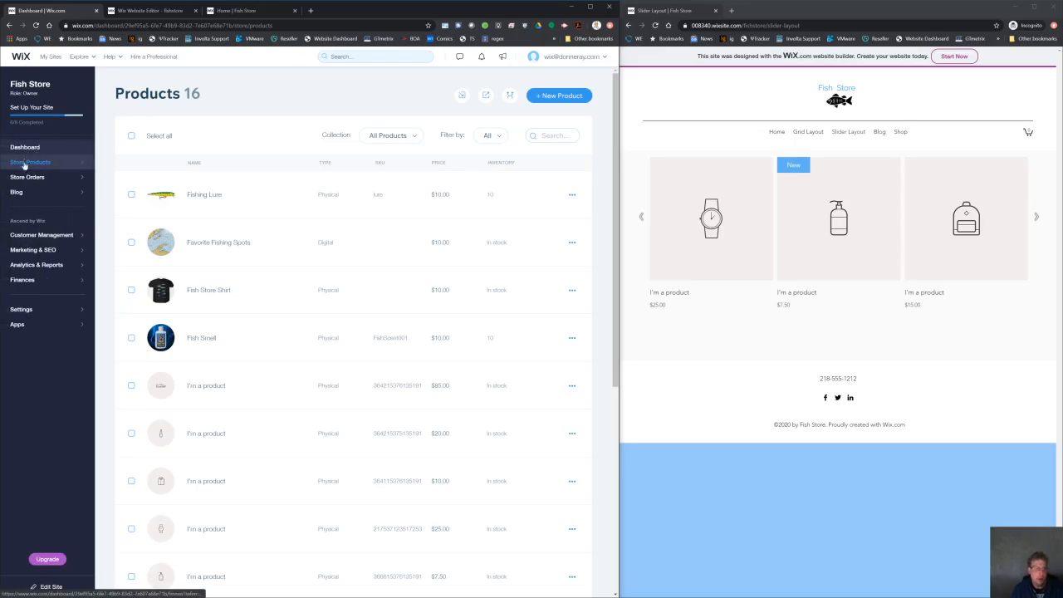
left_click(26, 250)
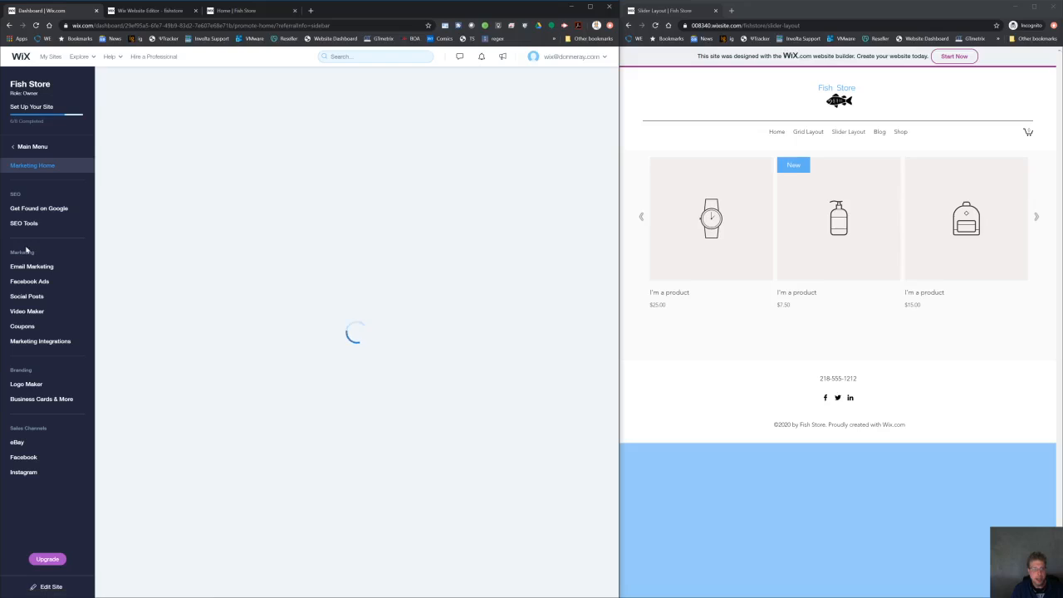
left_click(48, 472)
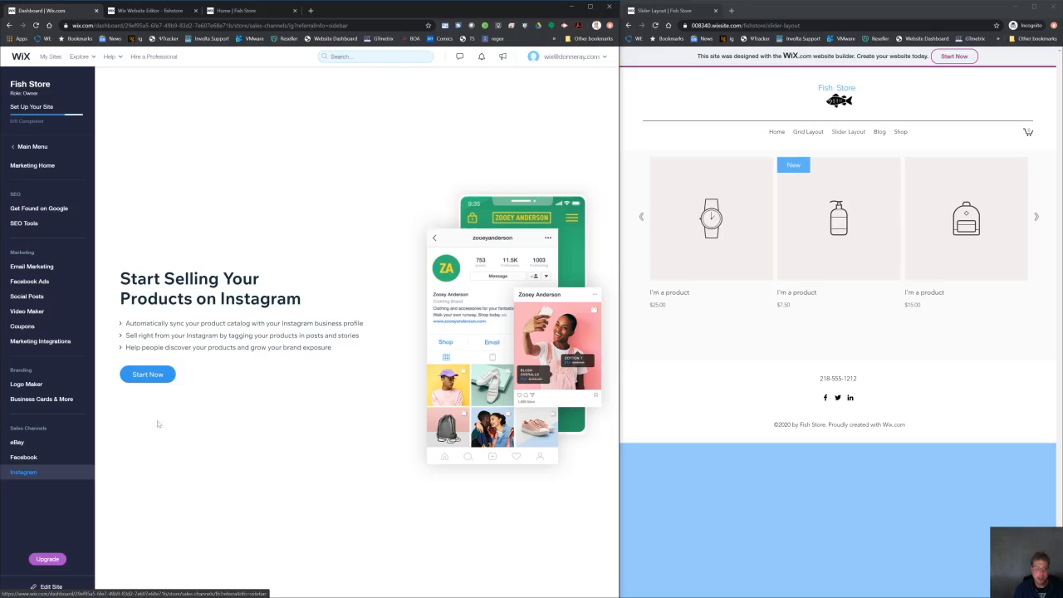
left_click(165, 380)
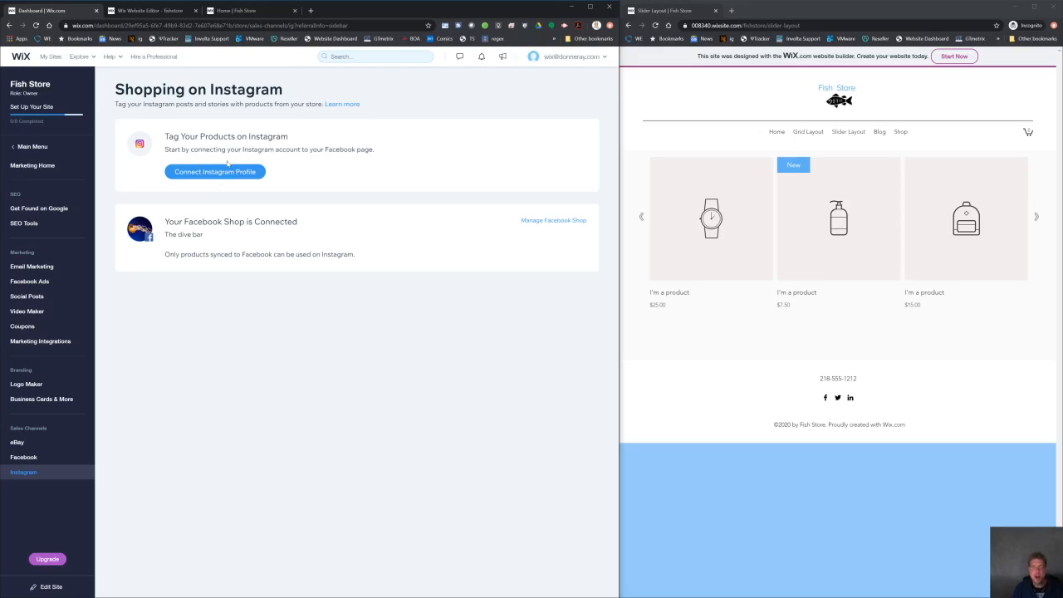
Try to connect an Instagram profile to The dive bar's Facebook page, logging in with the saved e-mail and password
left_click(228, 172)
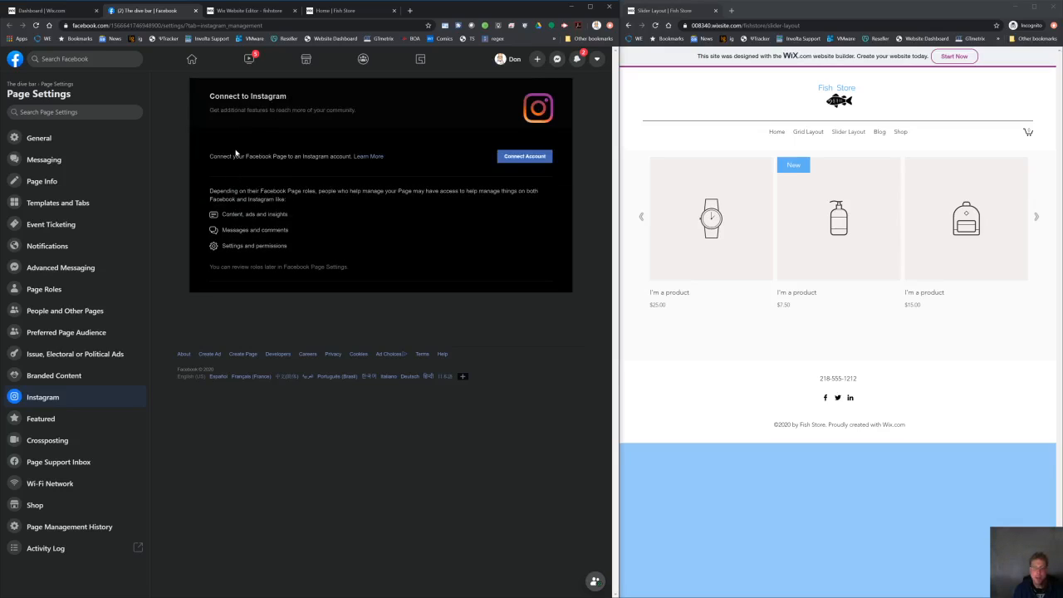
left_click(525, 158)
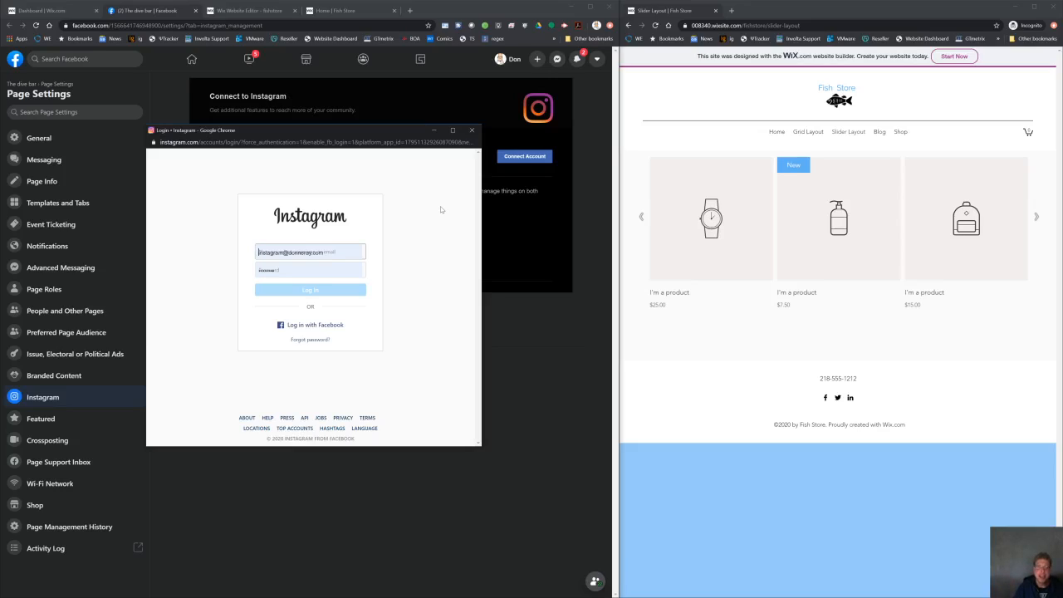
left_click(258, 251)
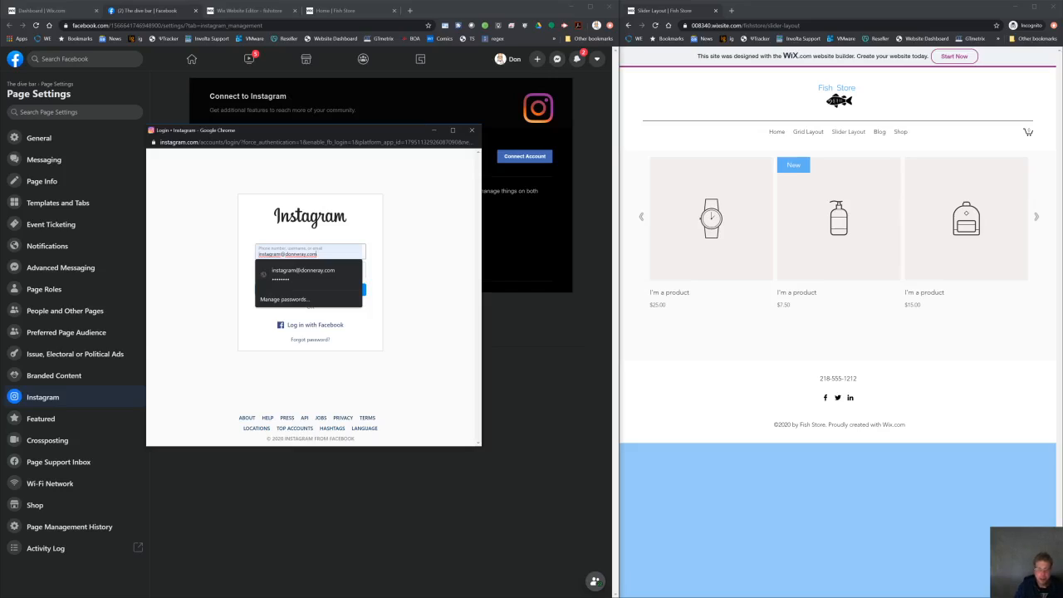
left_click(283, 276)
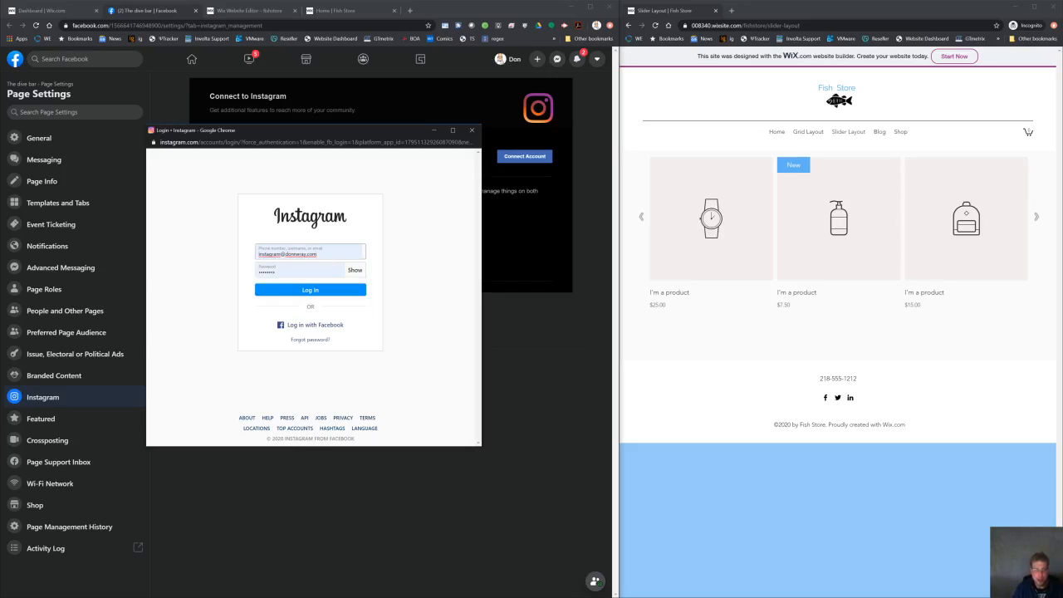
left_click(283, 295)
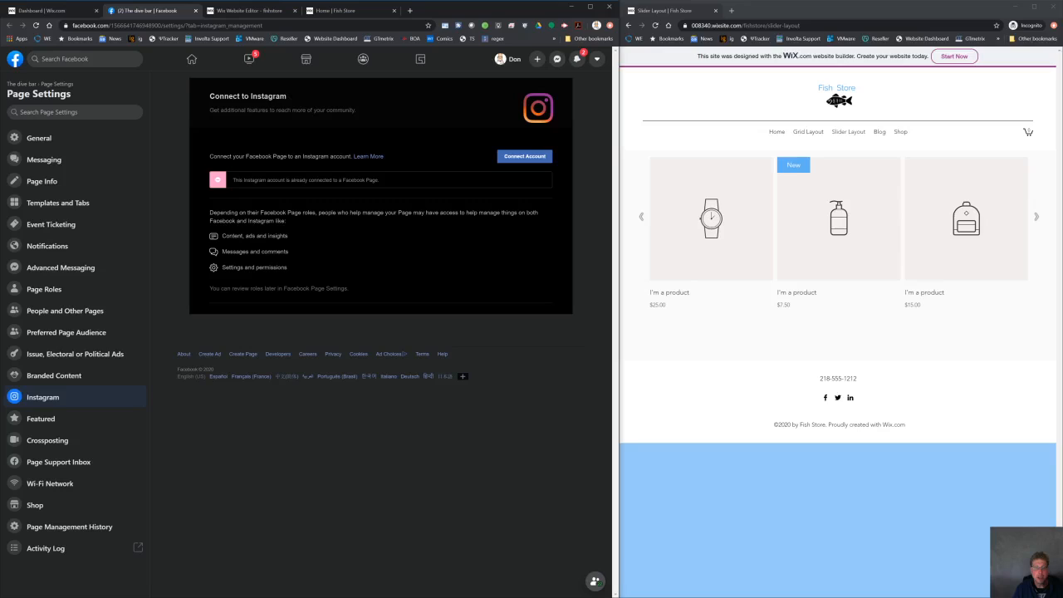
left_click(520, 158)
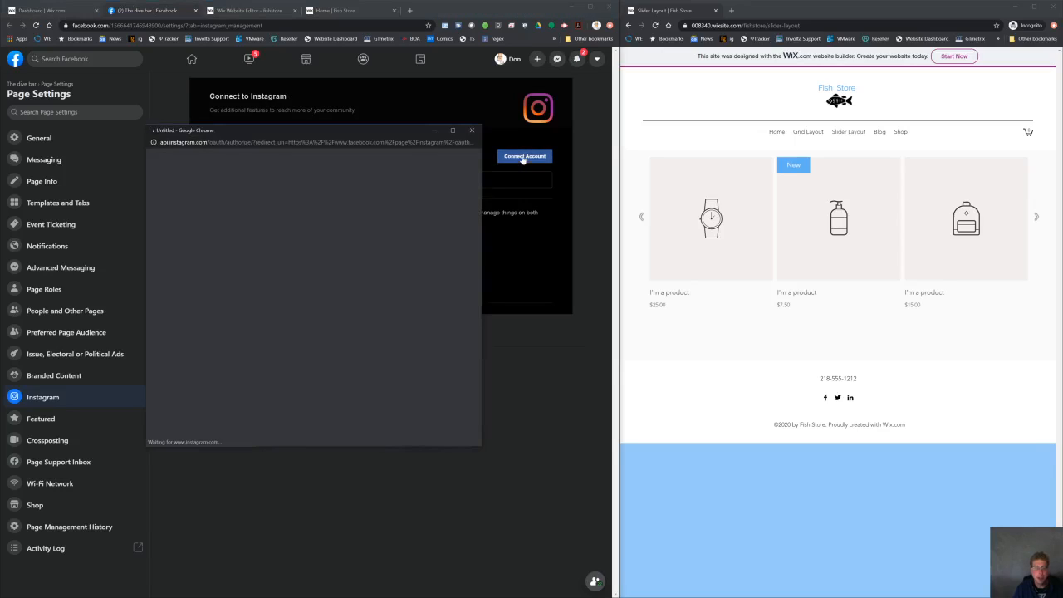
left_click(472, 130)
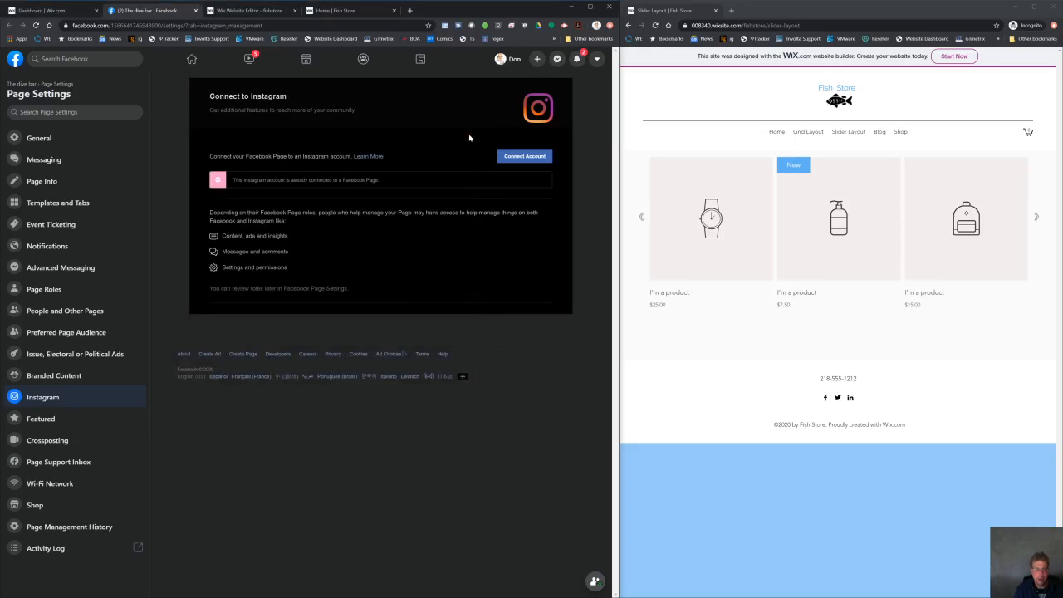
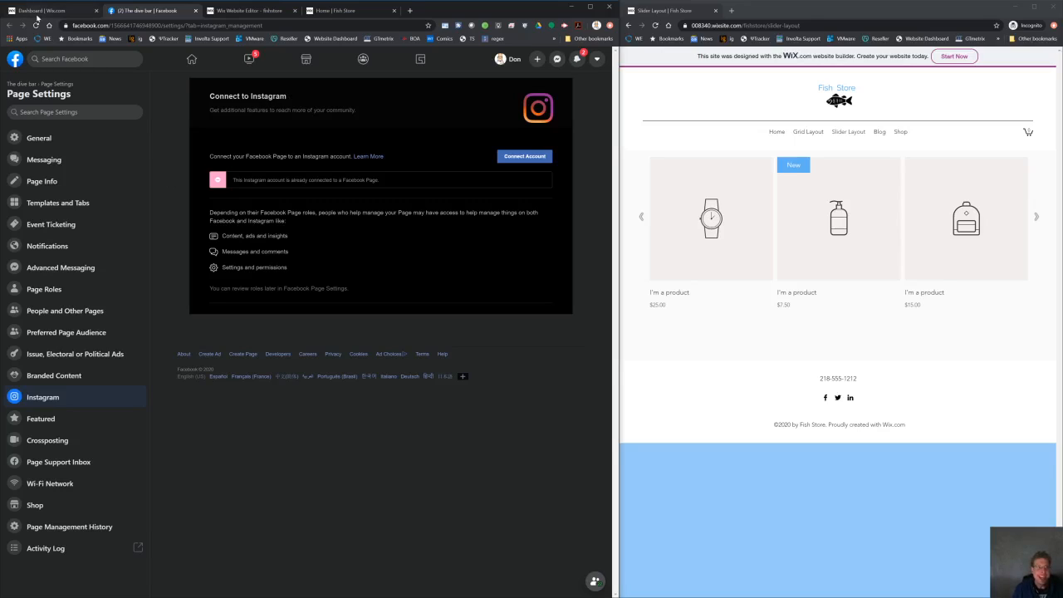
Return to the Wix dashboard, start the Get Found on Google SEO setup and keep Fish Store as the business name
left_click(37, 11)
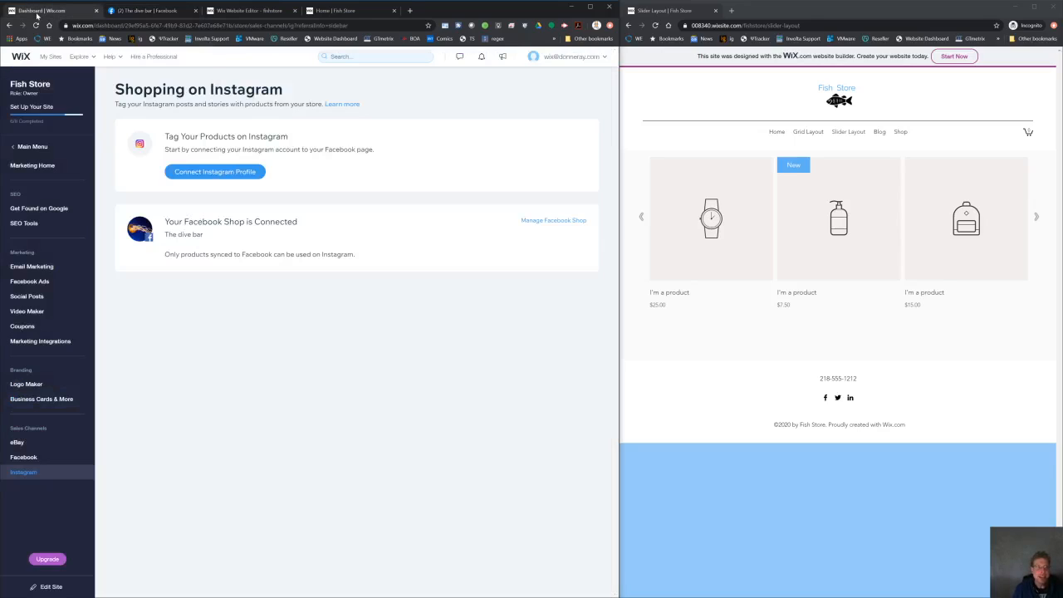
left_click(40, 223)
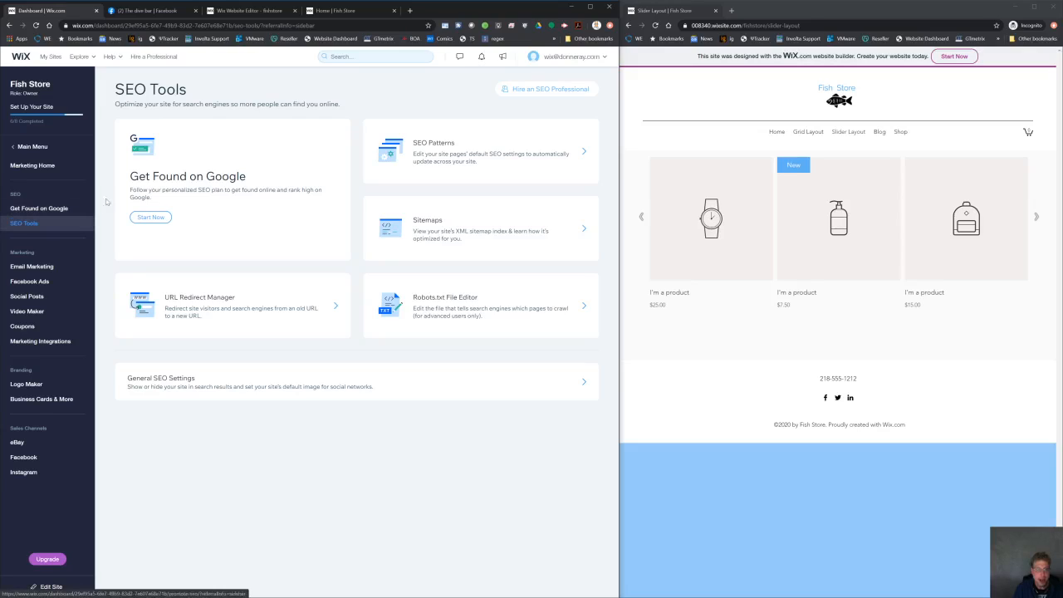
left_click(159, 217)
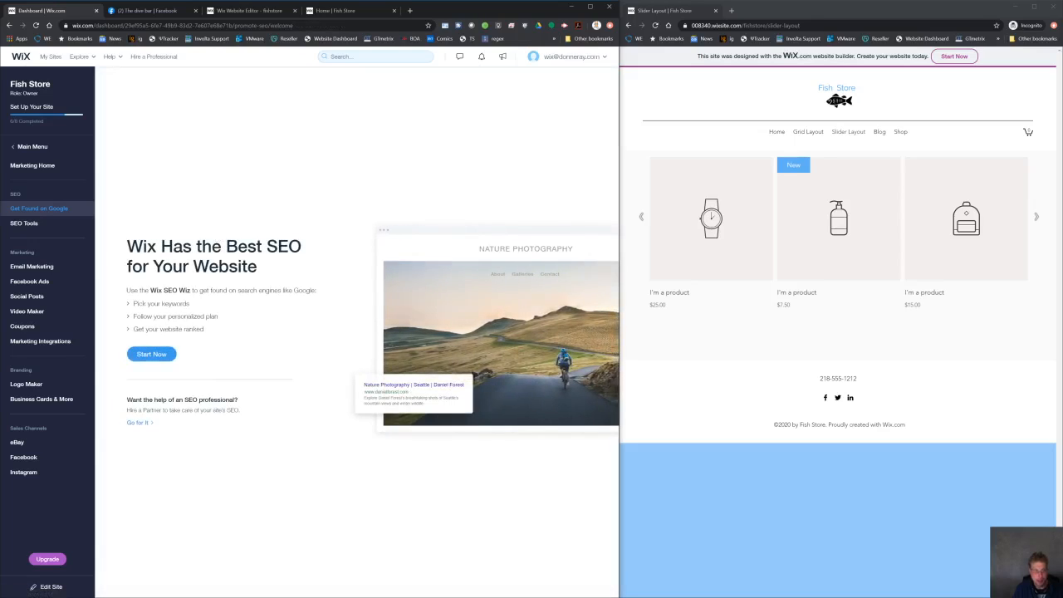
left_click(157, 354)
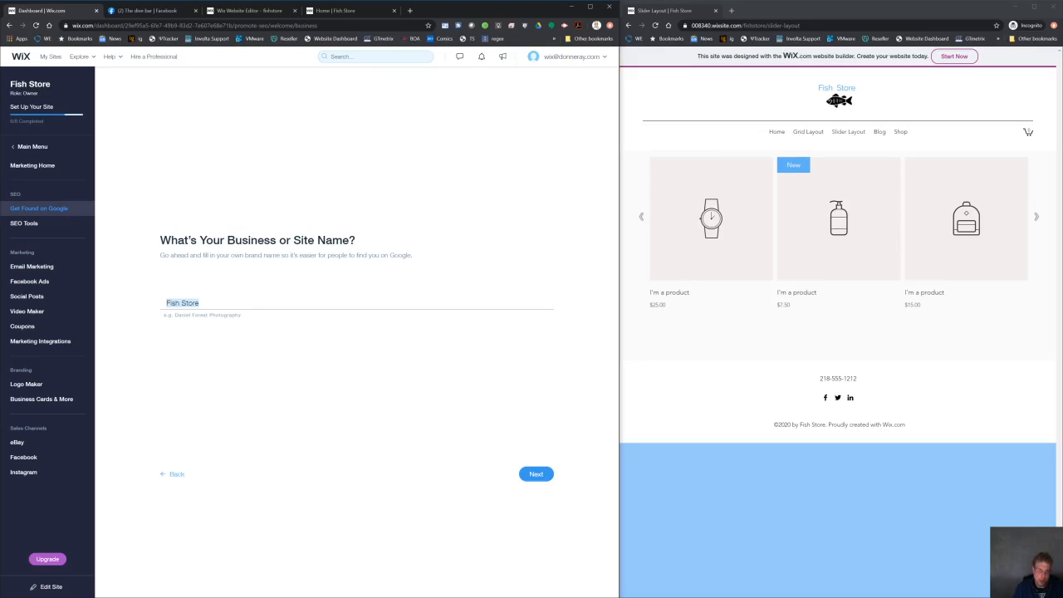
left_click(549, 474)
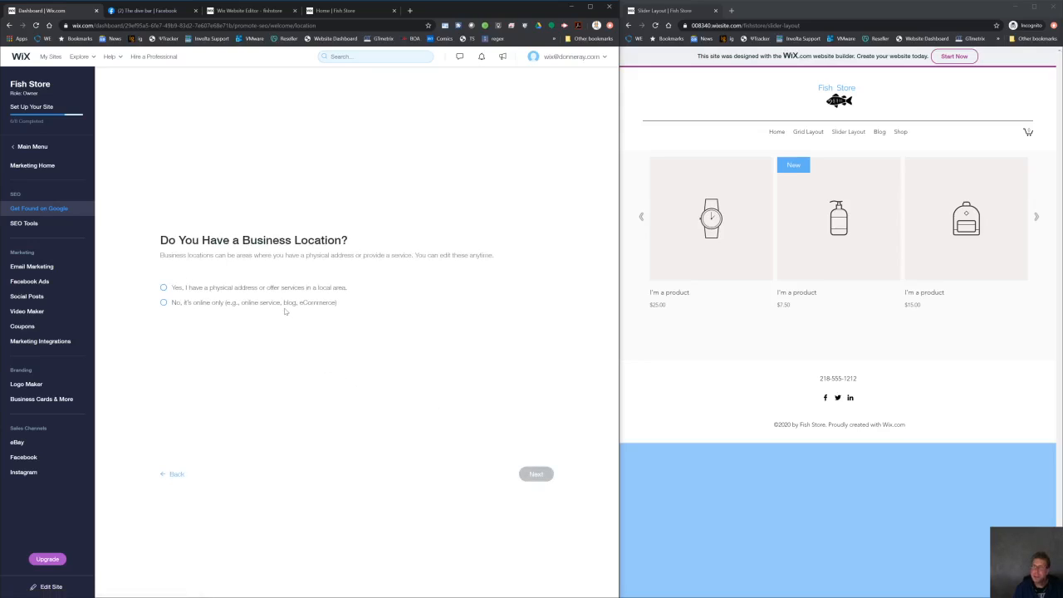
Declare a physical business location, fill in the store's street address with city and state, and continue the SEO setup
left_click(164, 287)
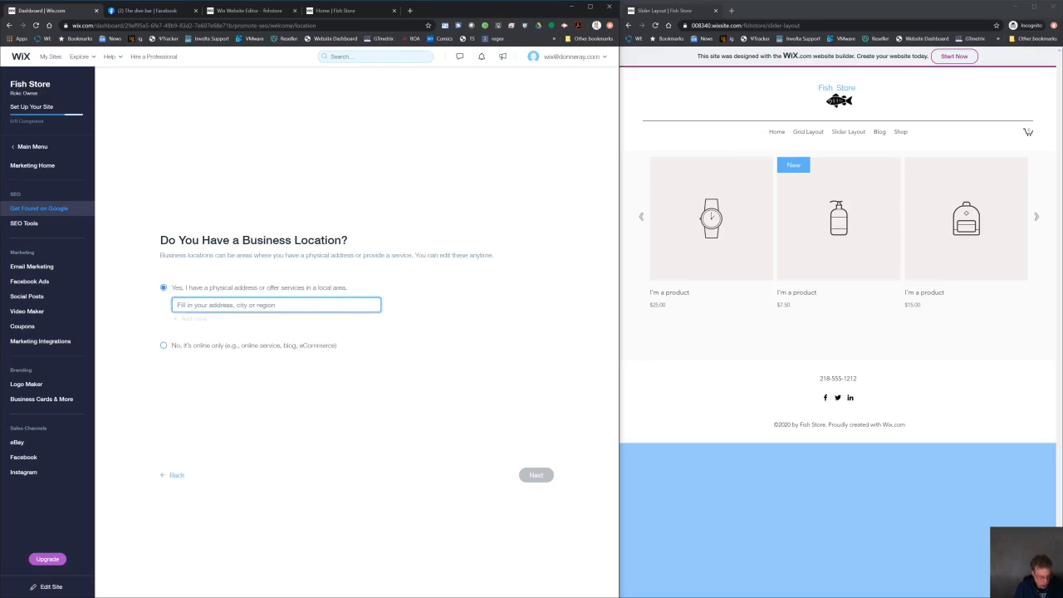
type("123 Main ")
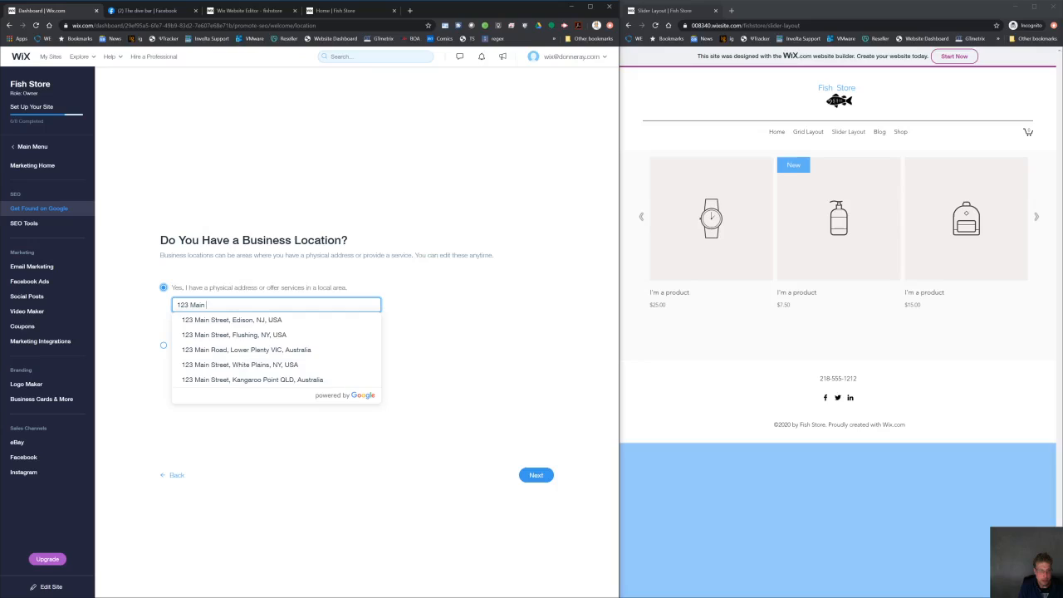
type("Street")
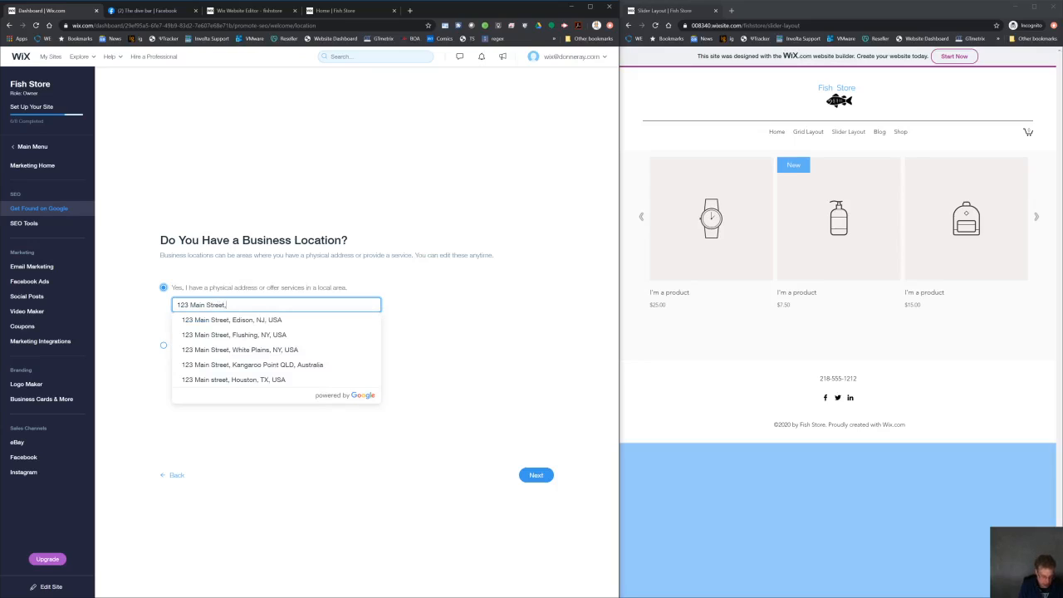
type(", Grand")
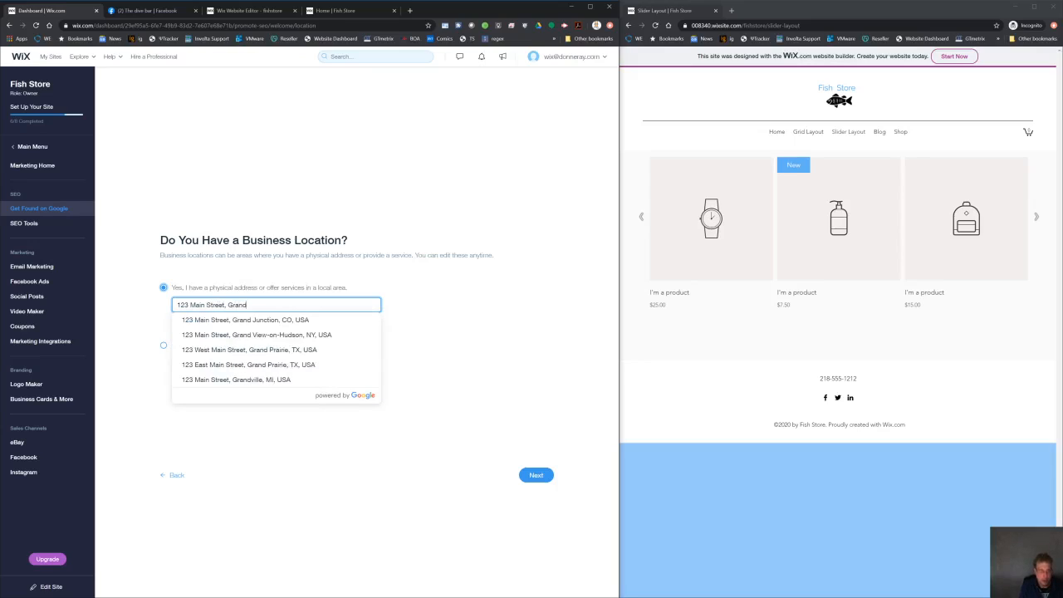
type(" Marias")
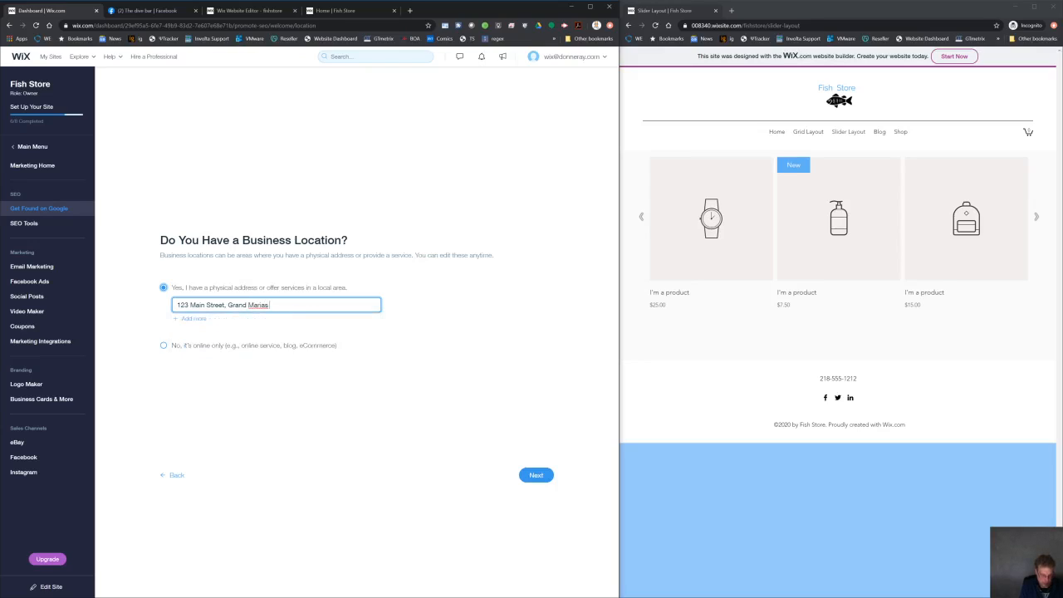
type(", MN")
key("BackSpace")
key("BackSpace")
type("MN")
left_click(544, 476)
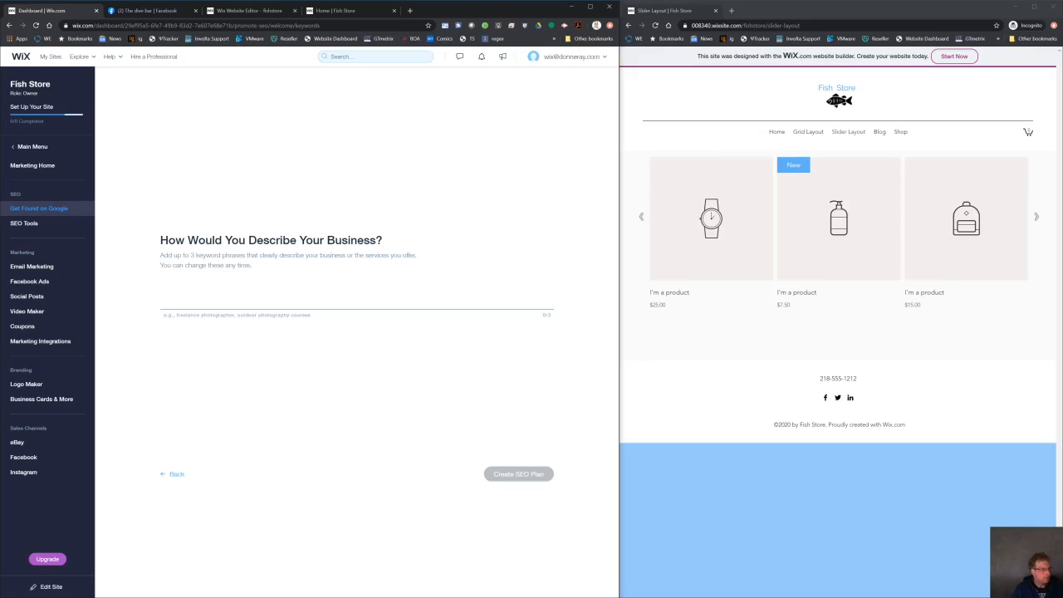
Add "fishing supply store" as the first keyword phrase describing the business
left_click(214, 303)
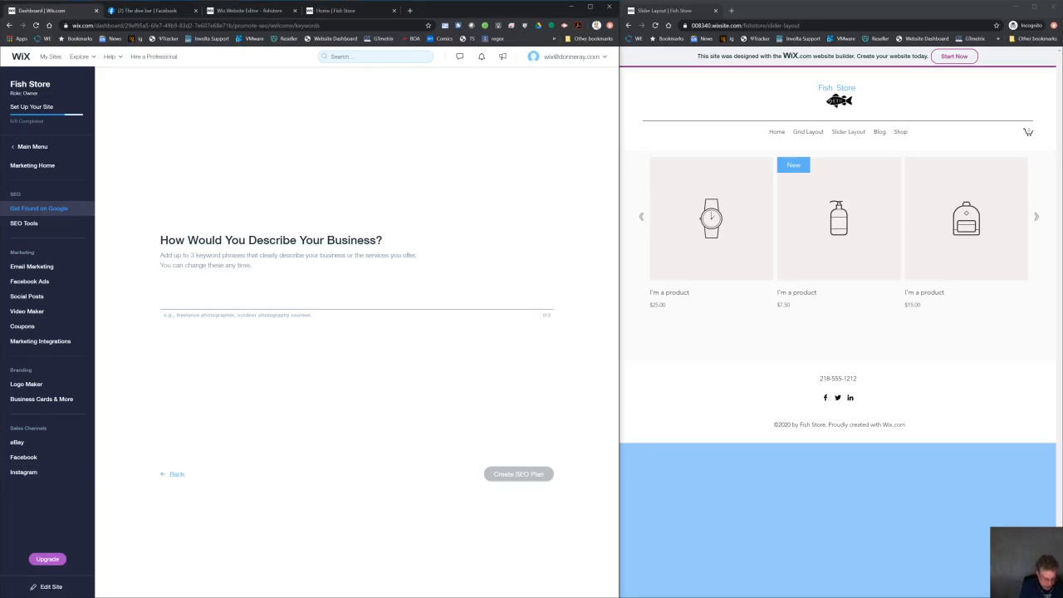
type("fishing s")
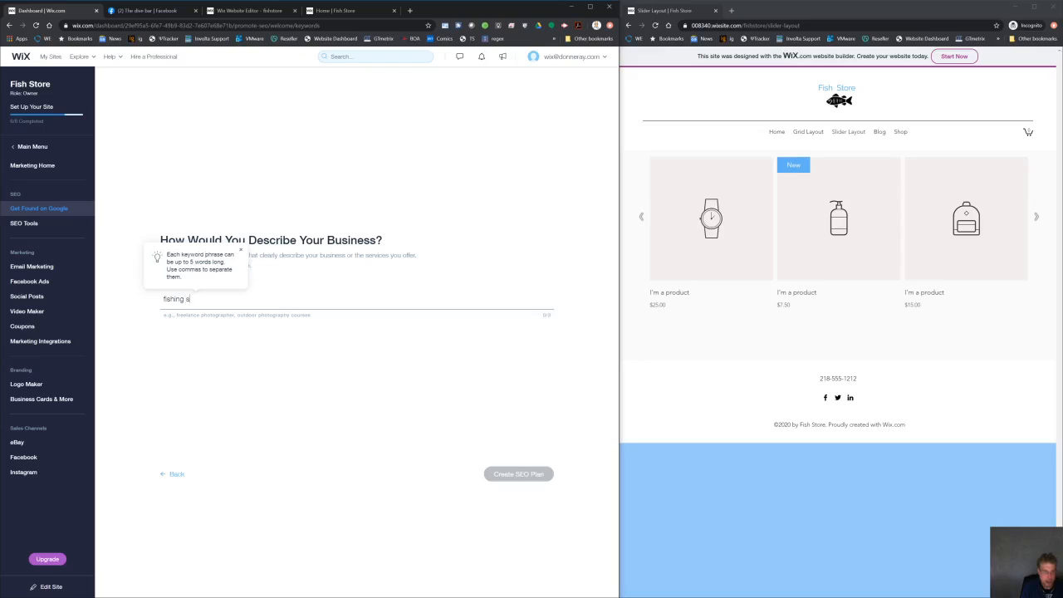
type("upply store")
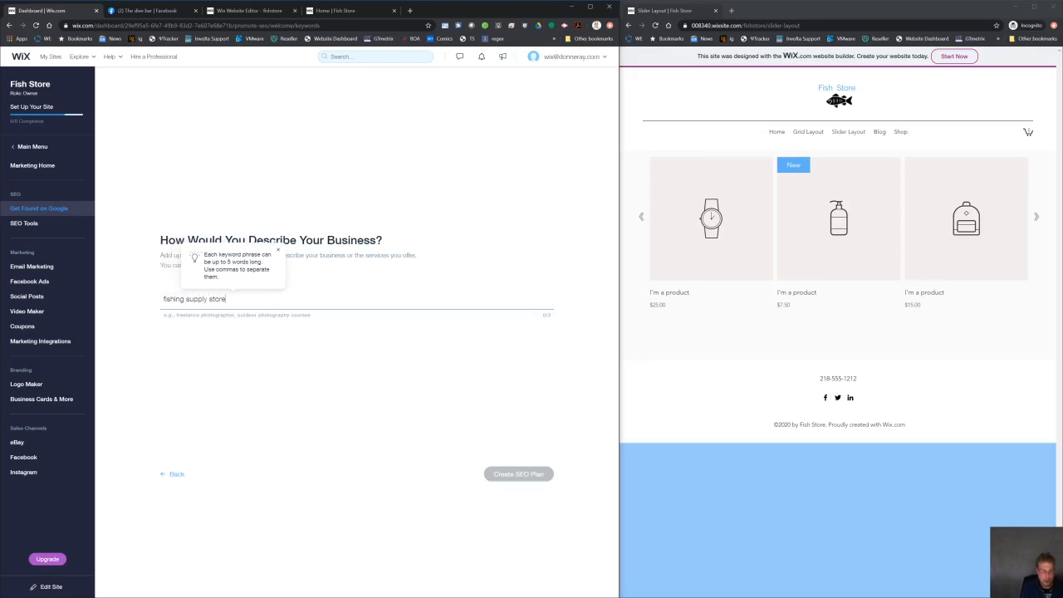
key("Return")
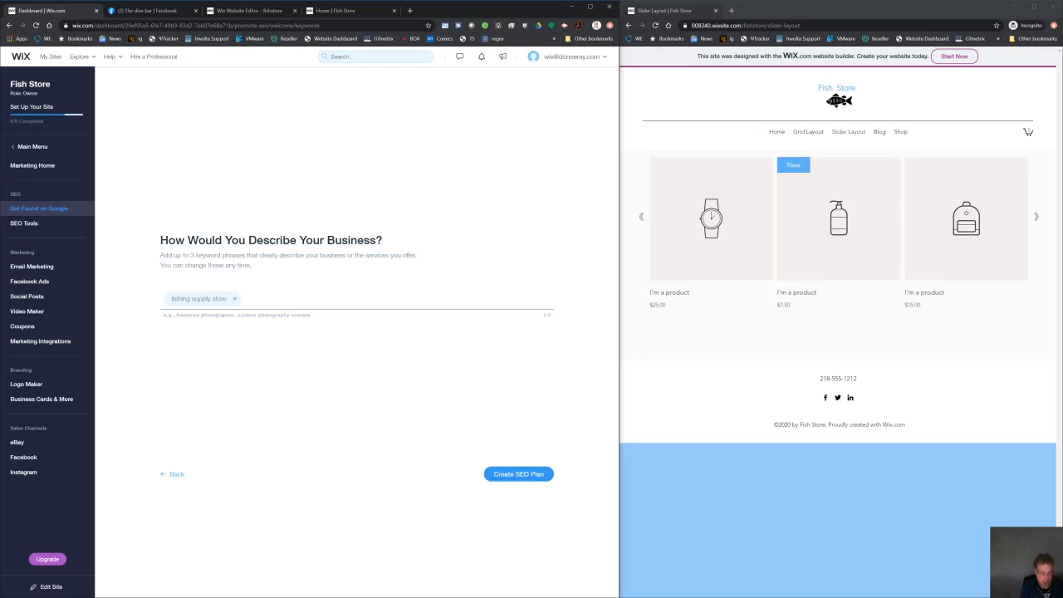
type("fig")
key("BackSpace")
type("shing appe")
type("ra")
key("BackSpace")
key("BackSpace")
key("BackSpace")
type("r")
key("Return")
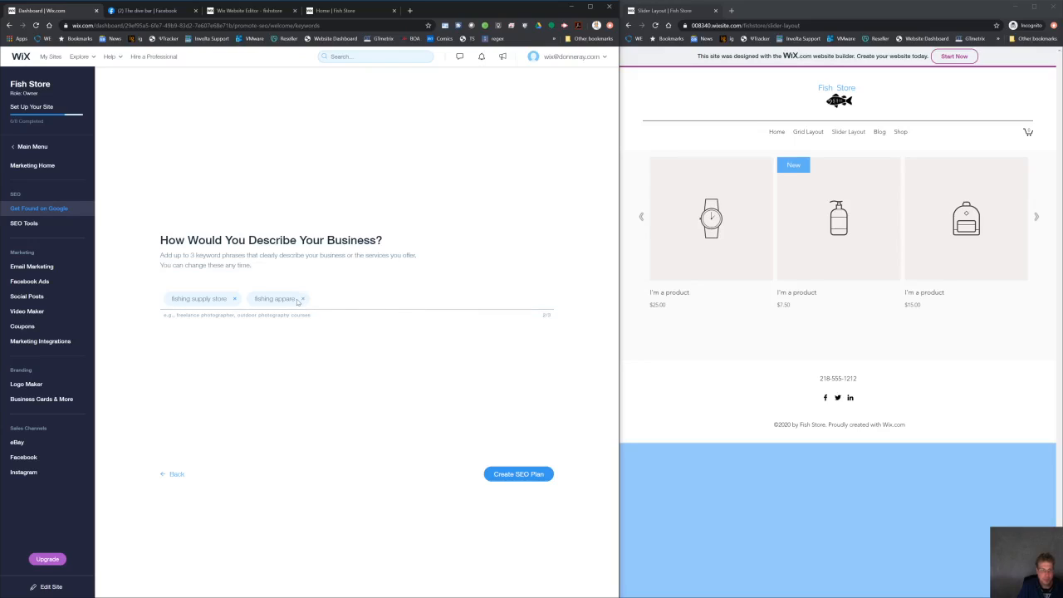
left_click(304, 299)
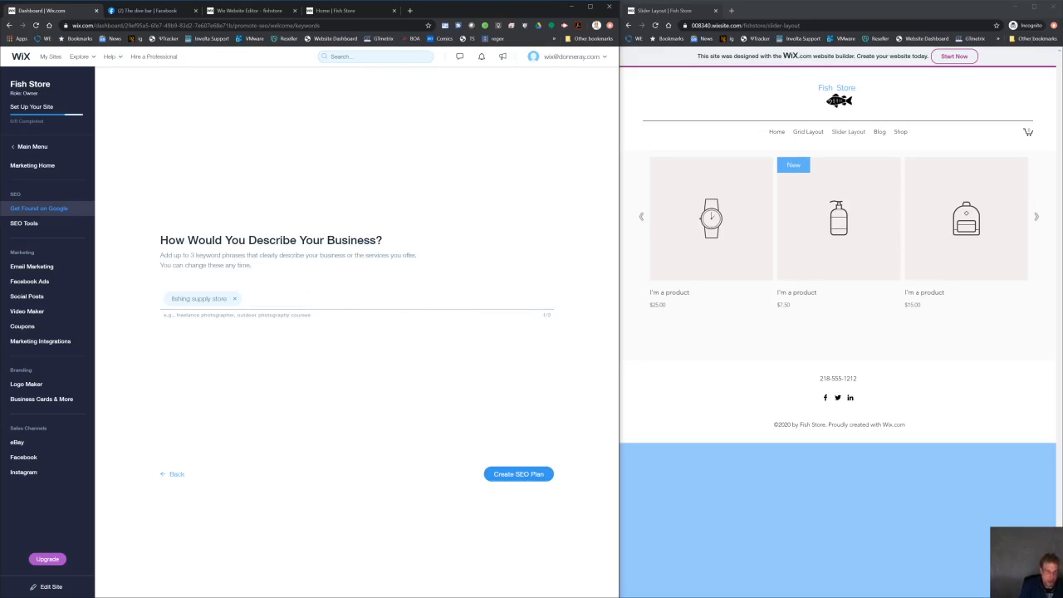
Add "fishing apparel" as the second keyword phrase for the business
left_click(303, 299)
type("fishing")
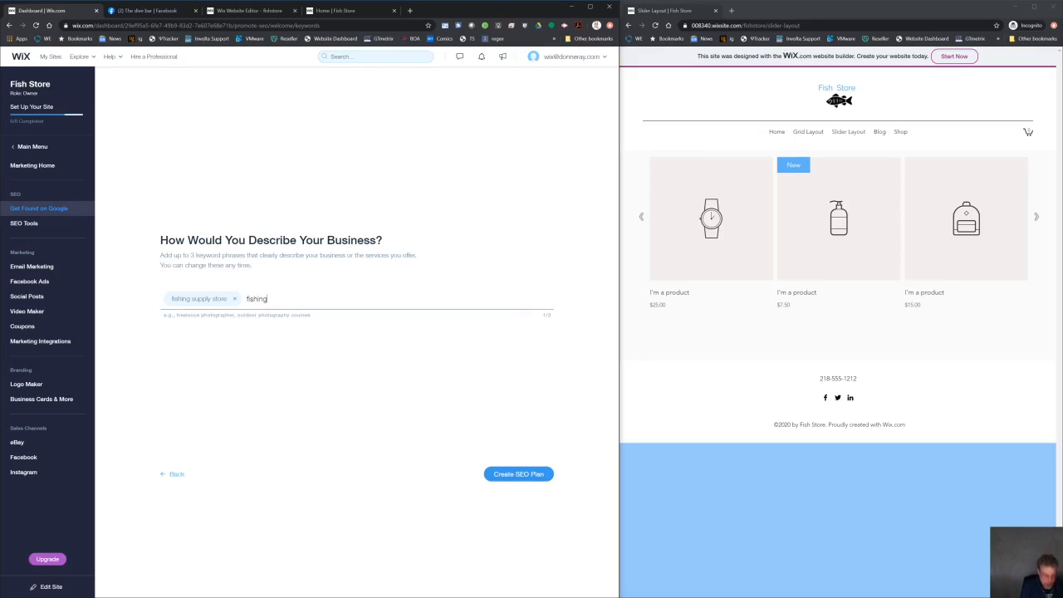
key("BackSpace")
key("BackSpace")
type("ing apparel")
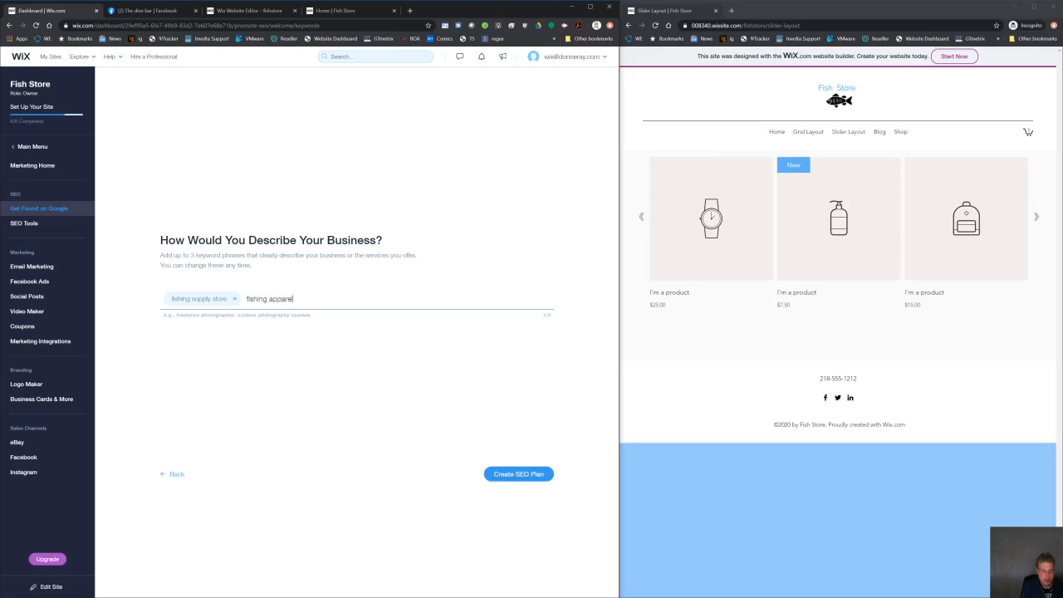
key("Return")
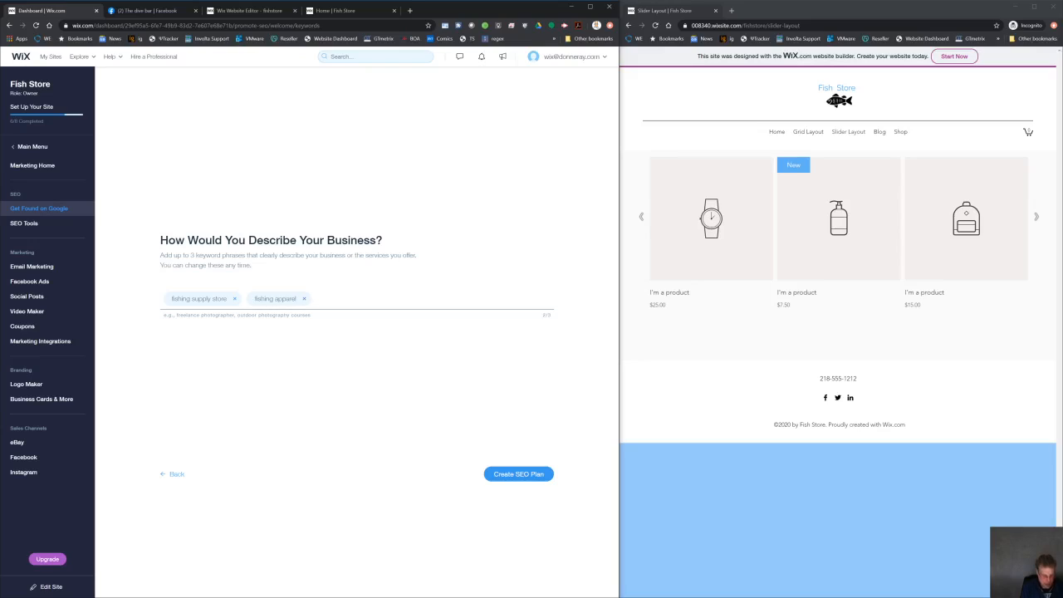
Add "fishing equiptment" as the third keyword phrase and create the SEO plan
type("fishing equip")
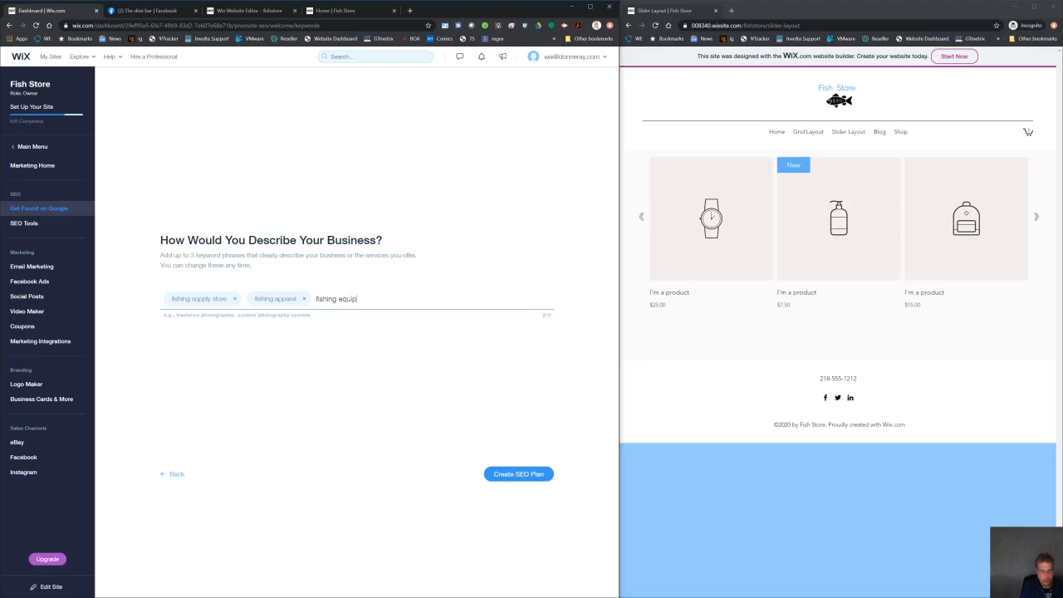
type("tment")
key("Return")
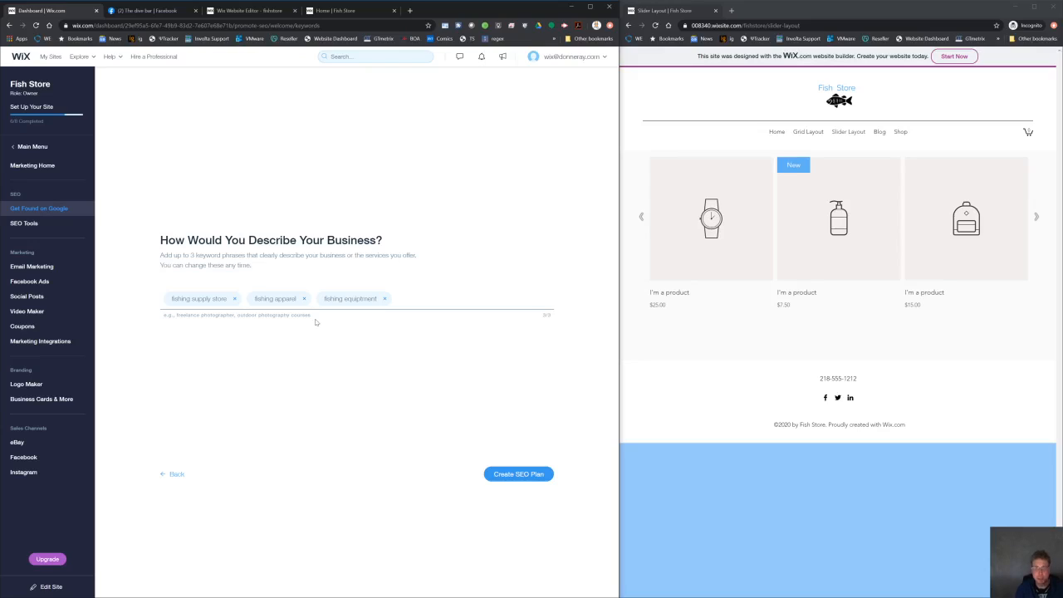
left_click(507, 474)
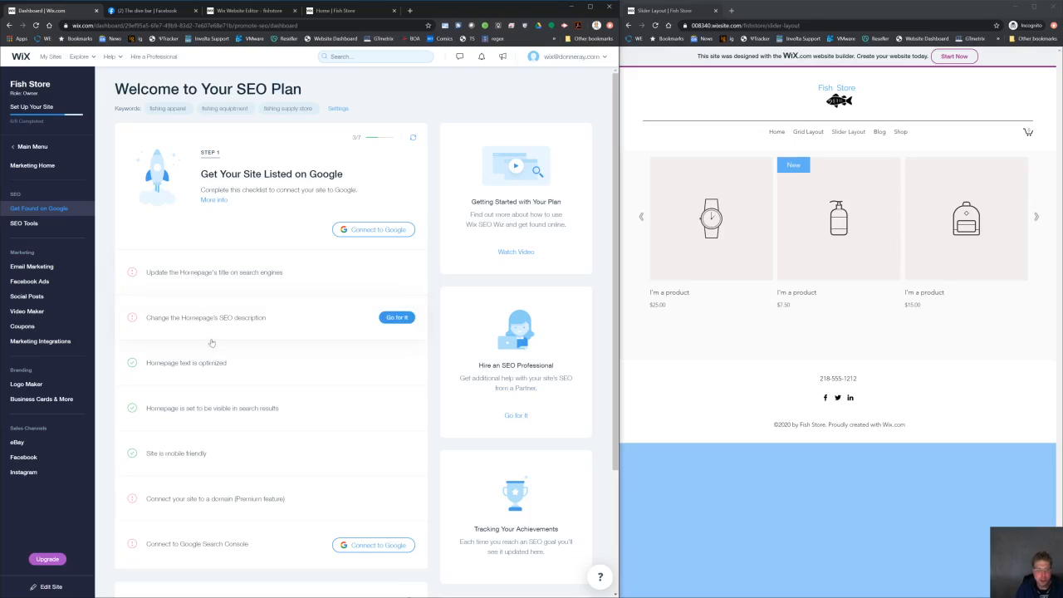
Expand the SEO plan's homepage title task and open the Home page's Google SEO settings in the Wix editor
scroll(168, 443, "down", 1)
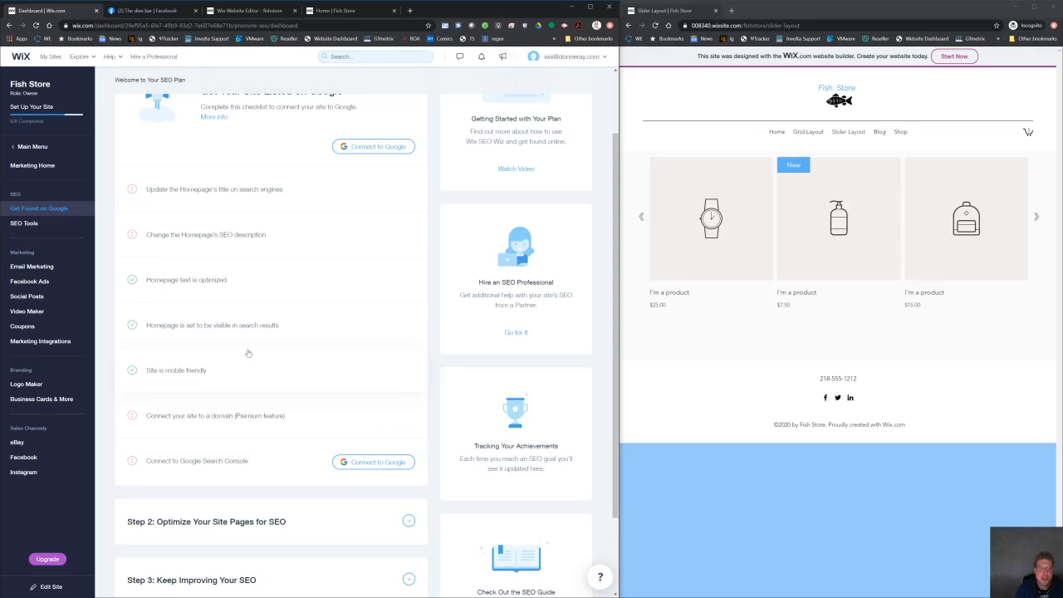
scroll(247, 352, "up", 1)
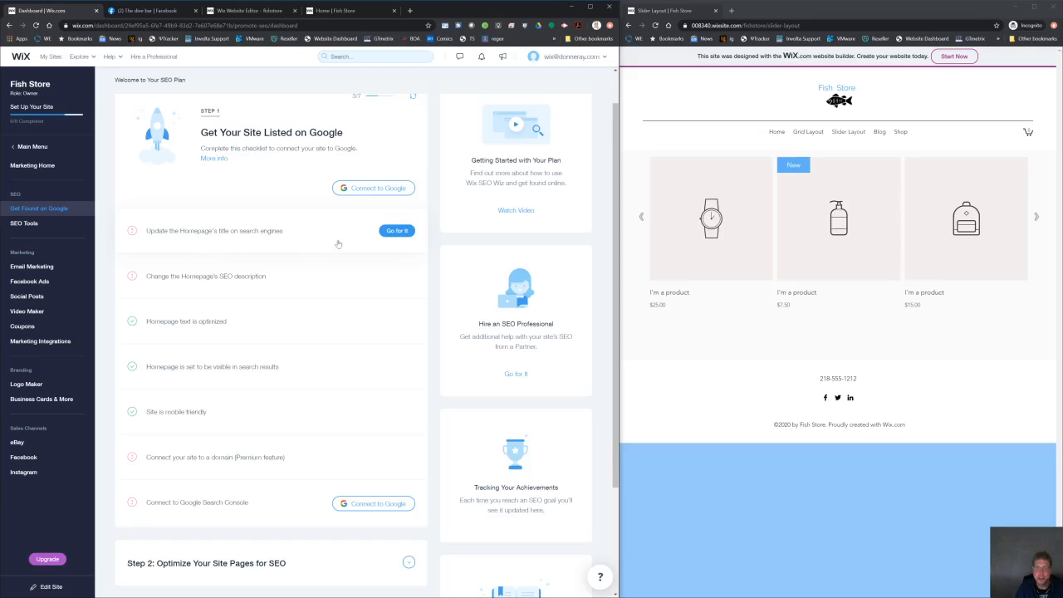
left_click(396, 232)
scroll(333, 269, "down", 2)
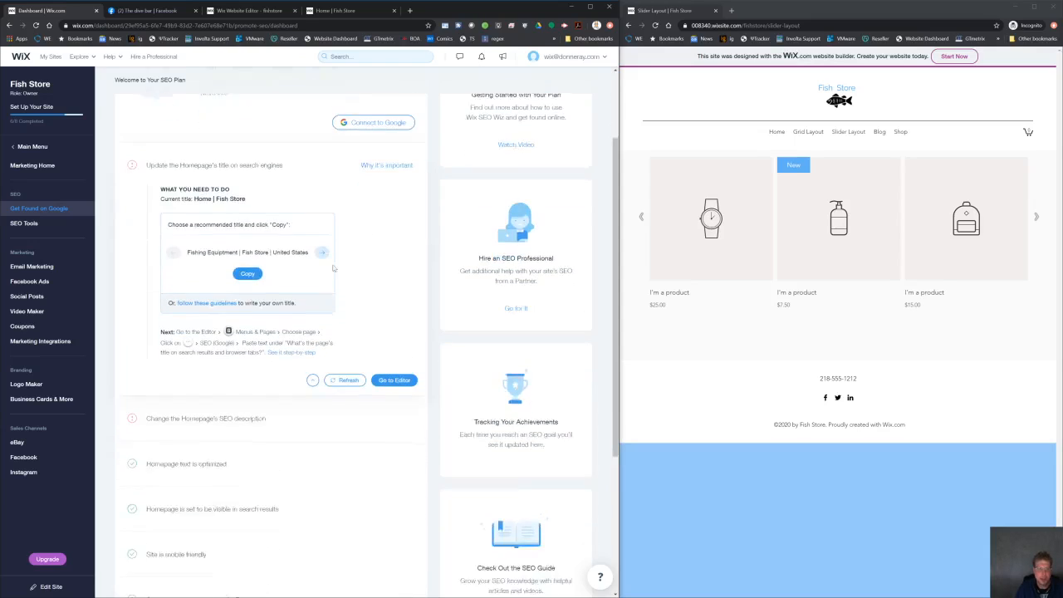
left_click(381, 342)
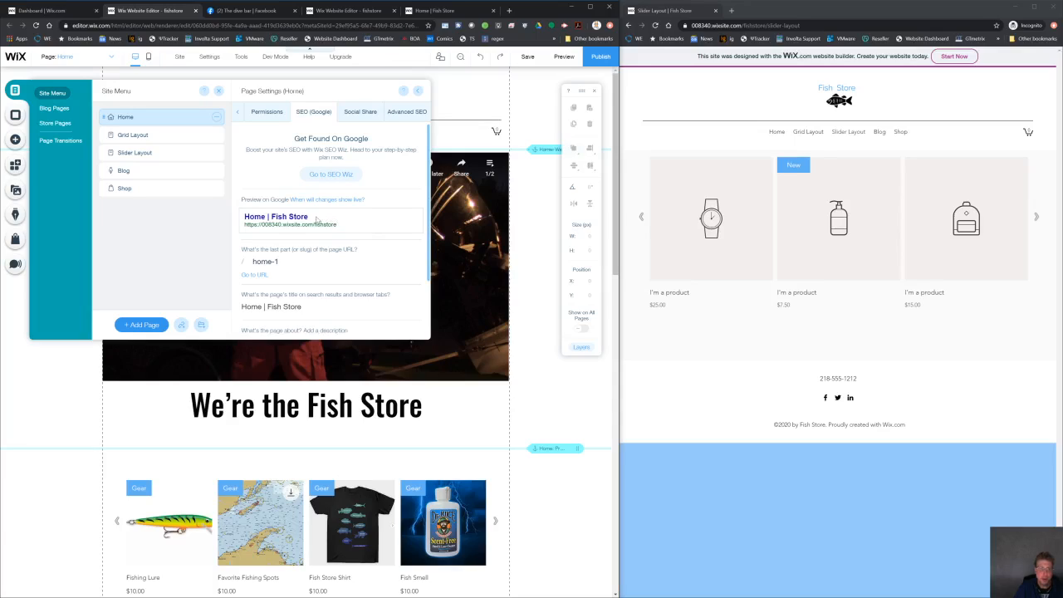
Extend the Home page's search title to "Home | Fish Store - A world renoune place for fishing gear and apparel"
left_click(307, 309)
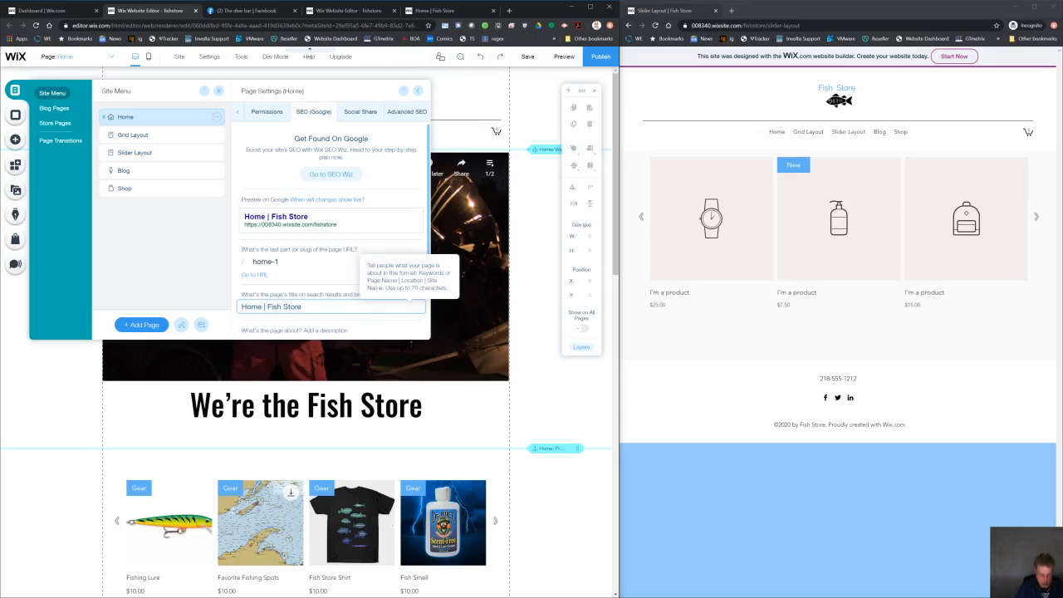
type("- A wo")
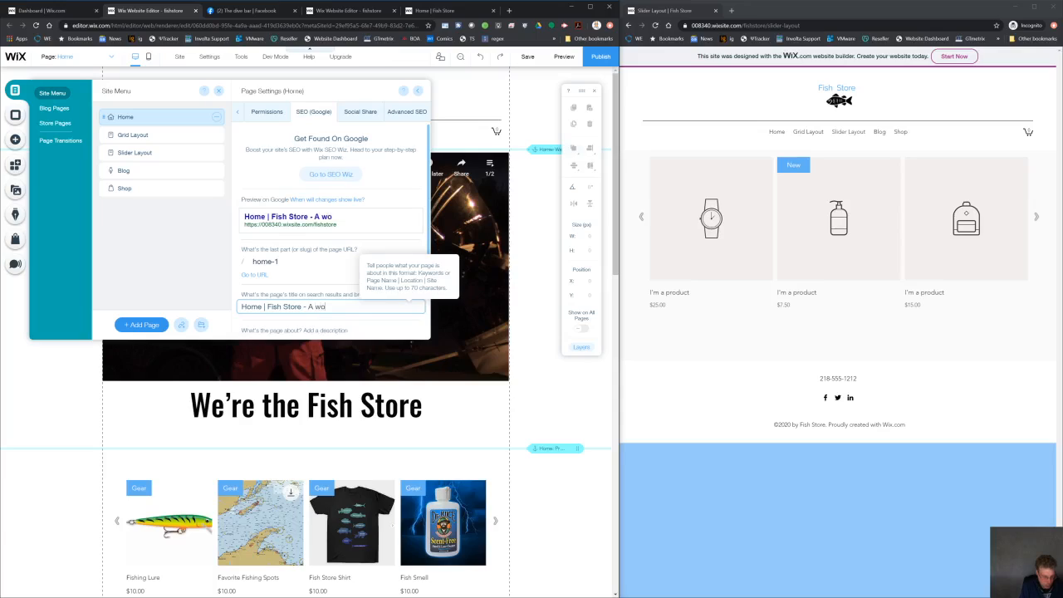
type("rld renounc")
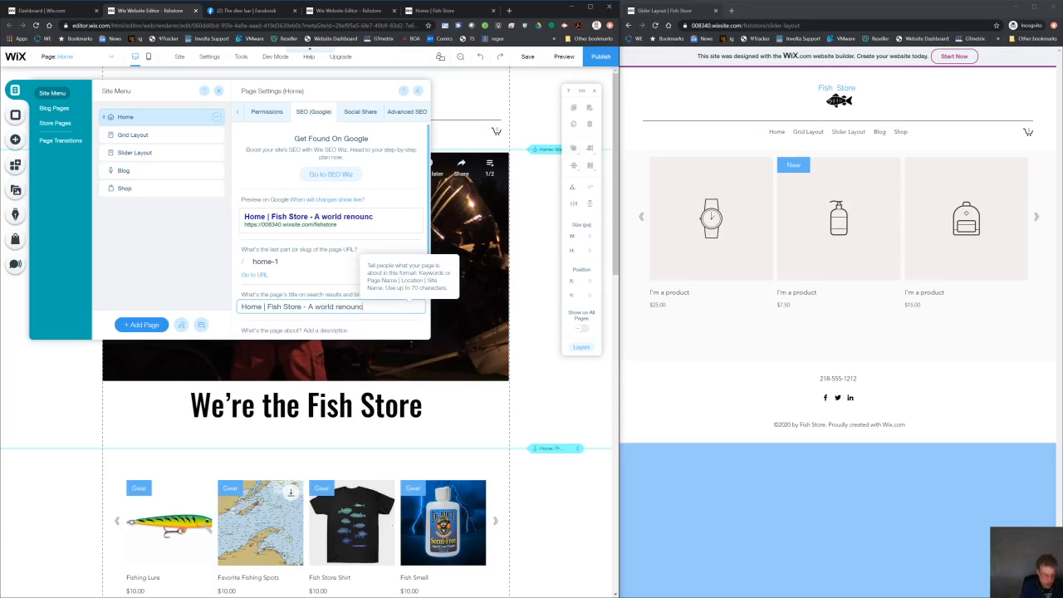
key("BackSpace")
type("e ")
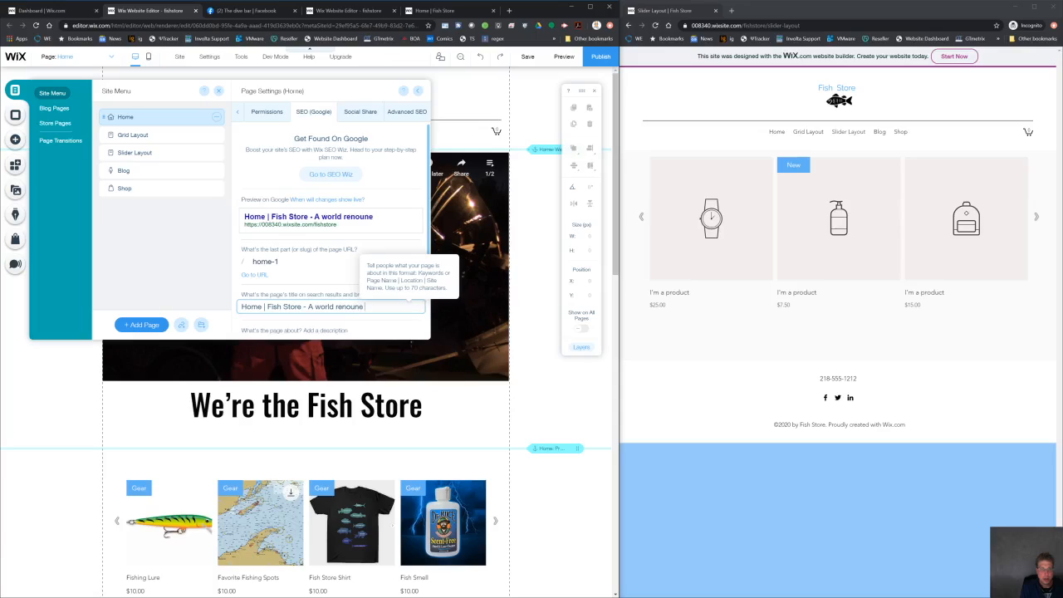
type("place")
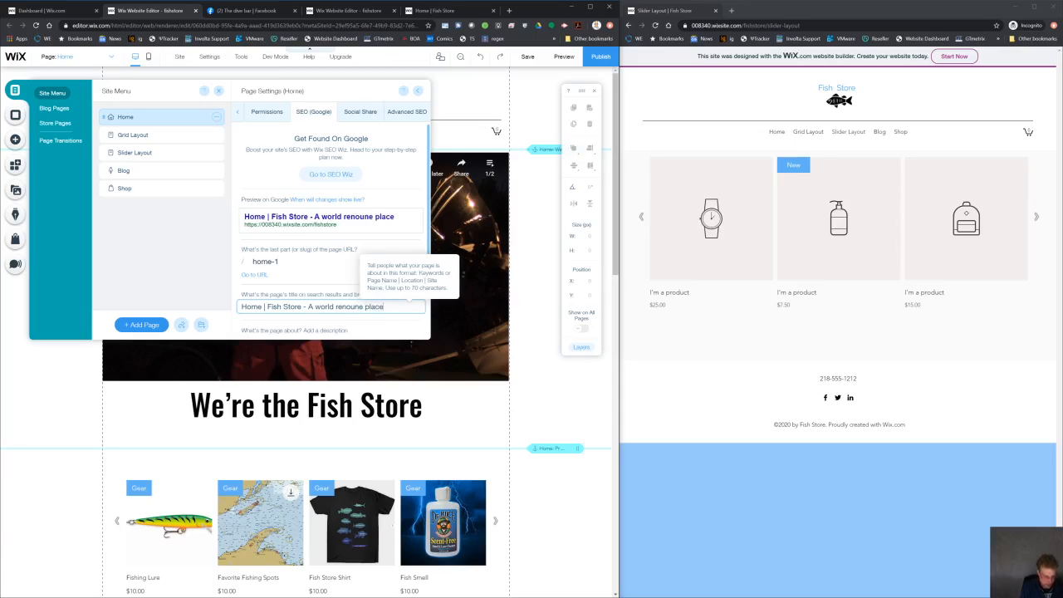
type(" to")
key("BackSpace")
key("BackSpace")
type("f")
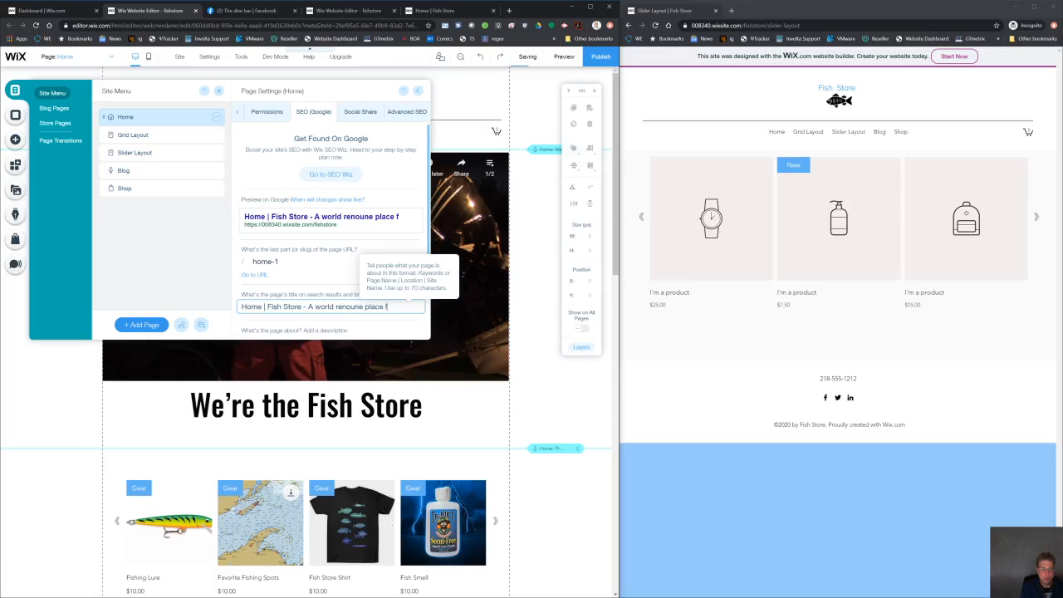
type("or fishing")
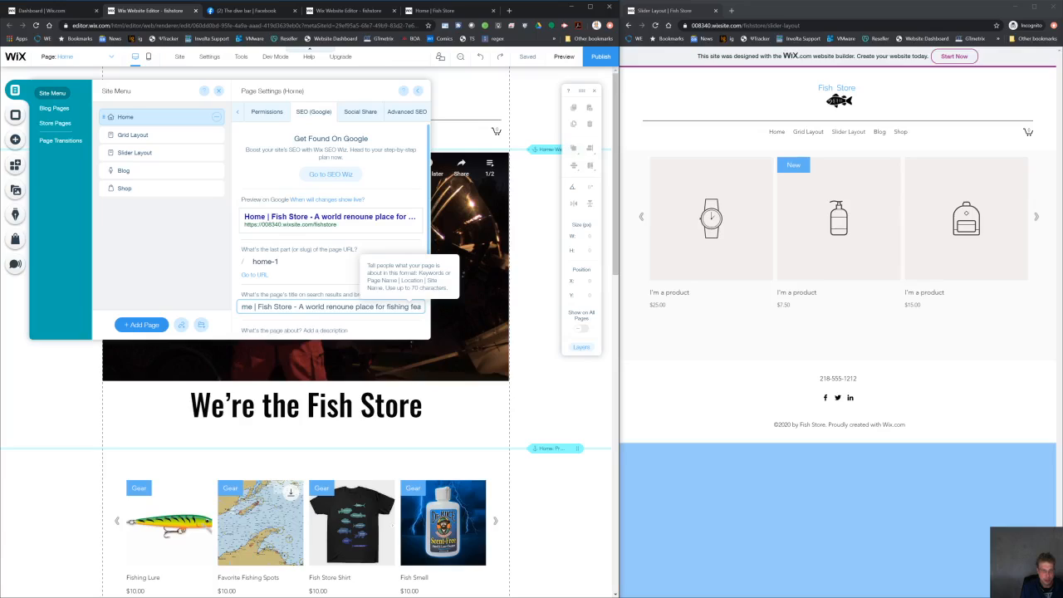
type(" gear and")
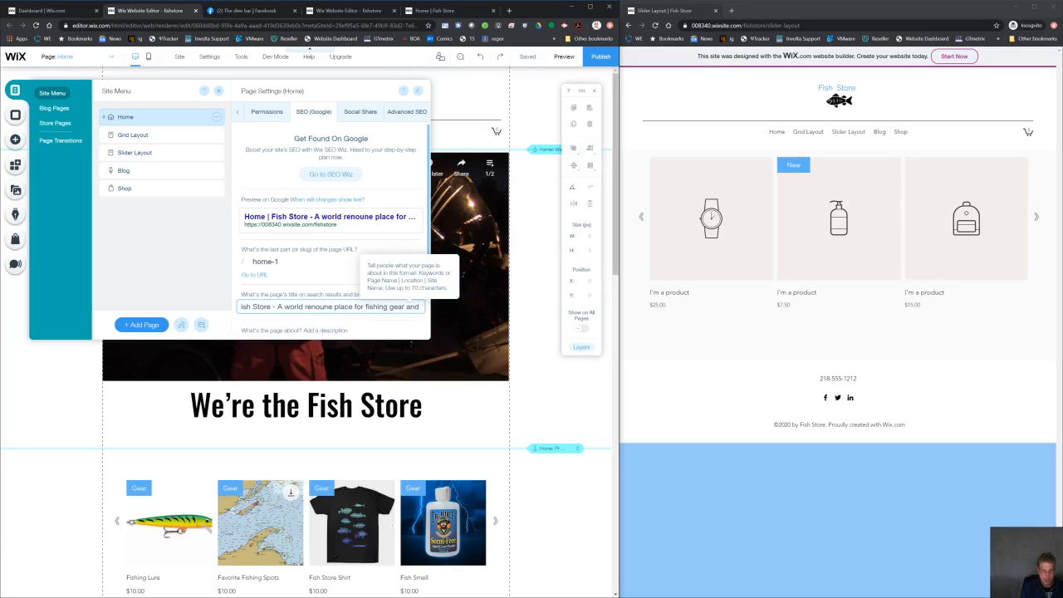
type(" apparel")
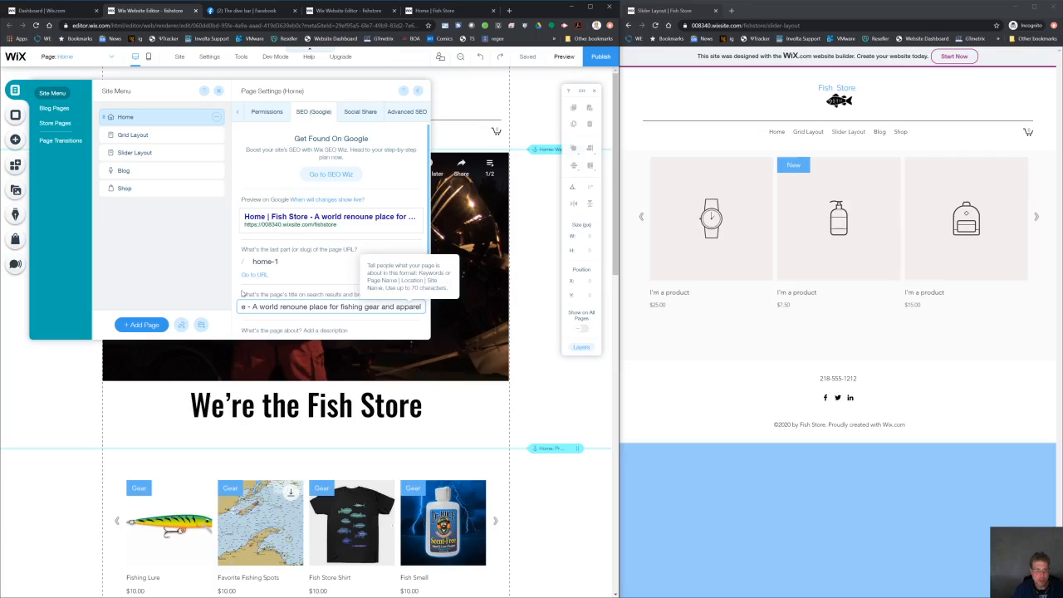
key("Tab")
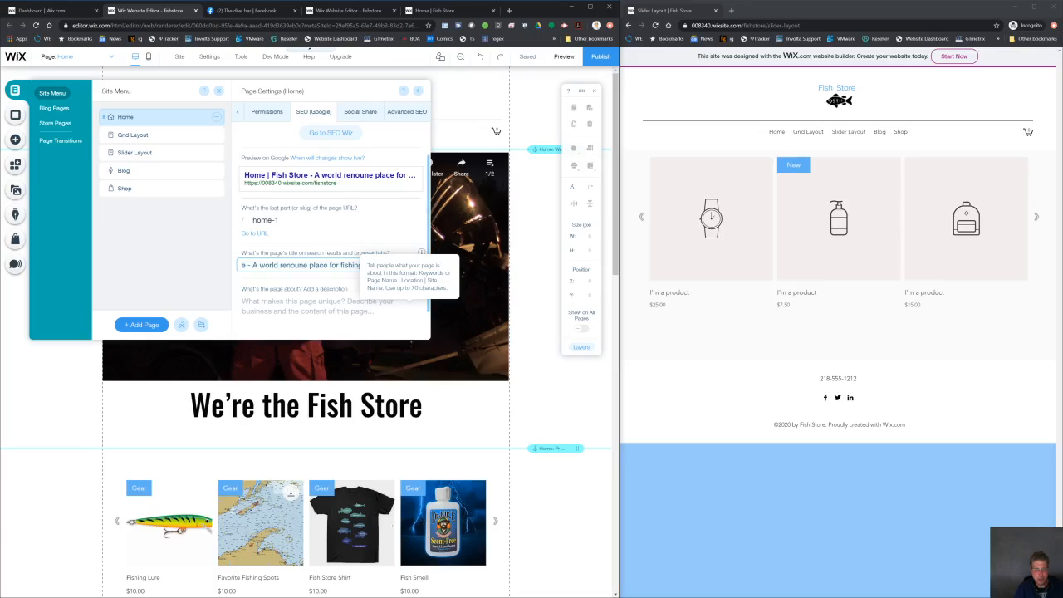
Shorten the Home page's search title to "Home | Fish Store - A store for fishing gear and apparel"
key("BackSpace")
key("BackSpace")
key("BackSpace")
key("BackSpace")
key("BackSpace")
key("BackSpace")
key("BackSpace")
key("BackSpace")
key("BackSpace")
key("BackSpace")
key("BackSpace")
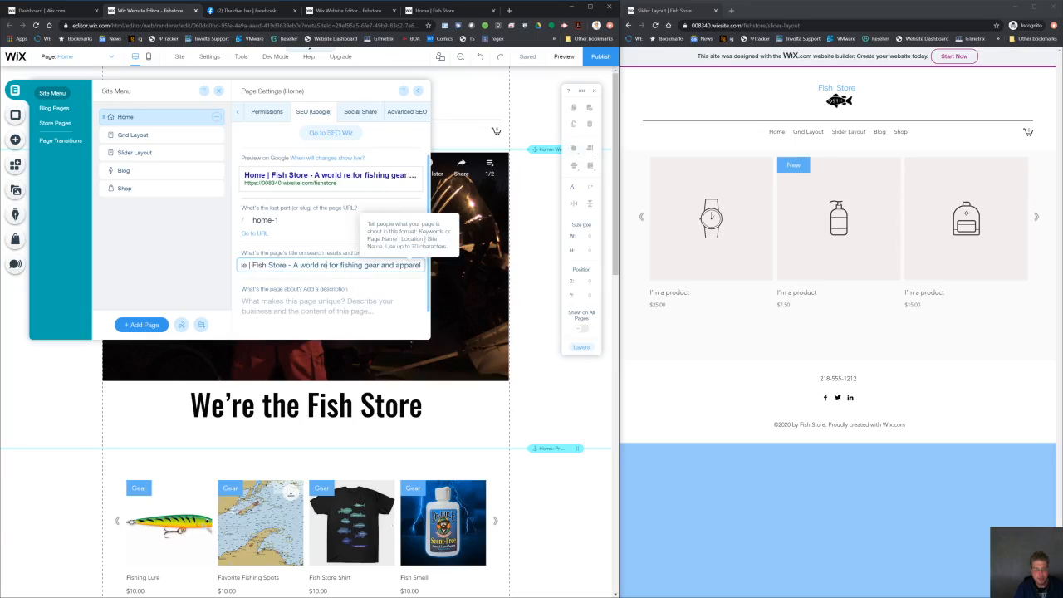
key("BackSpace")
key("BackSpace")
key("BackSpace")
key("BackSpace")
key("BackSpace")
key("BackSpace")
key("BackSpace")
key("BackSpace")
key("BackSpace")
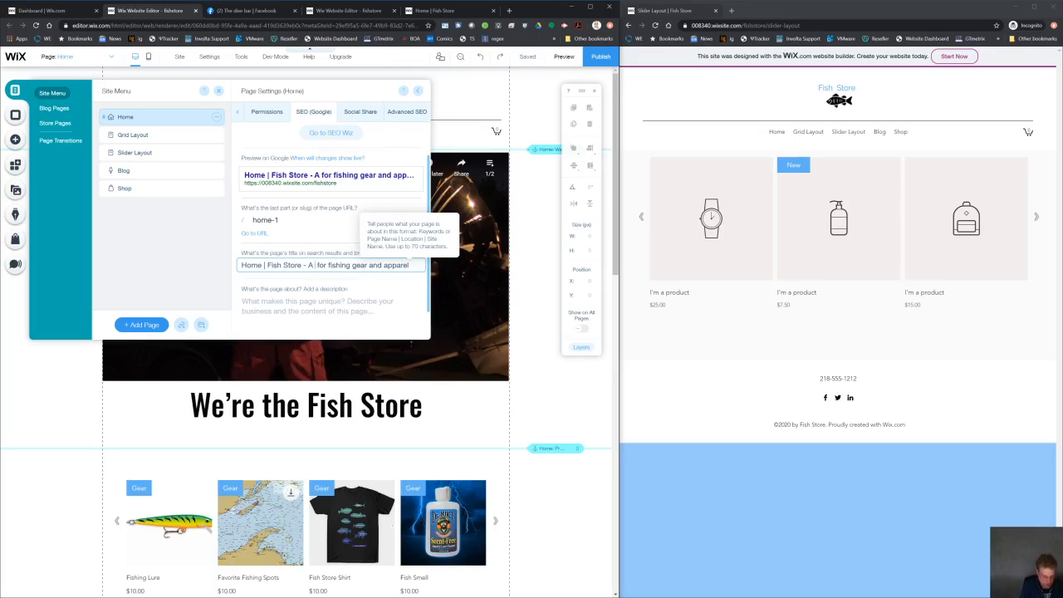
type("sore")
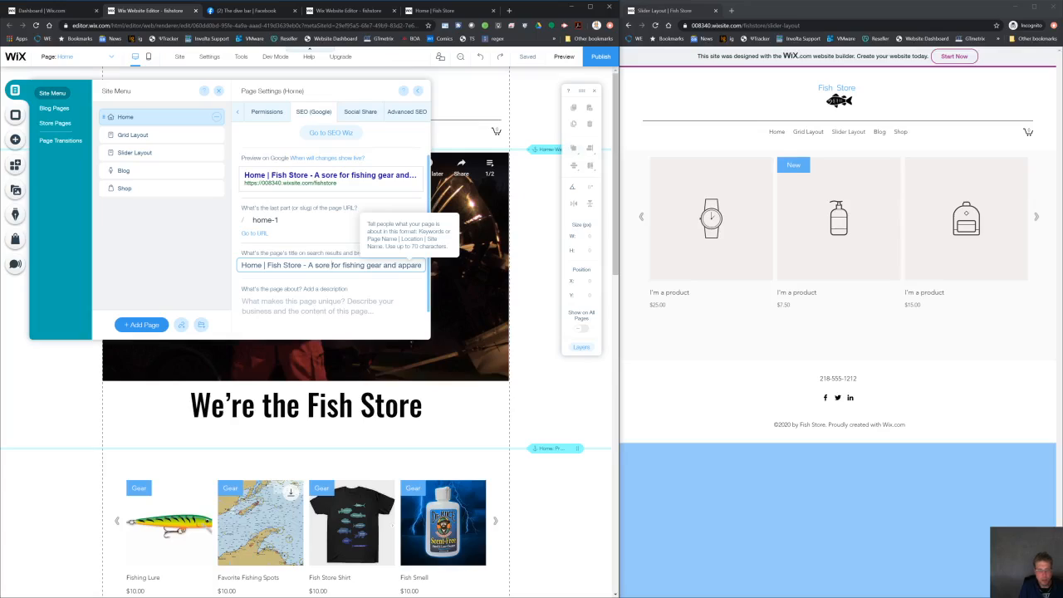
key("Right")
key("Right")
key("Right")
key("Right")
key("Right")
key("Right")
key("Right")
key("Right")
key("Right")
key("Right")
key("Right")
key("Right")
key("Right")
key("Right")
key("Right")
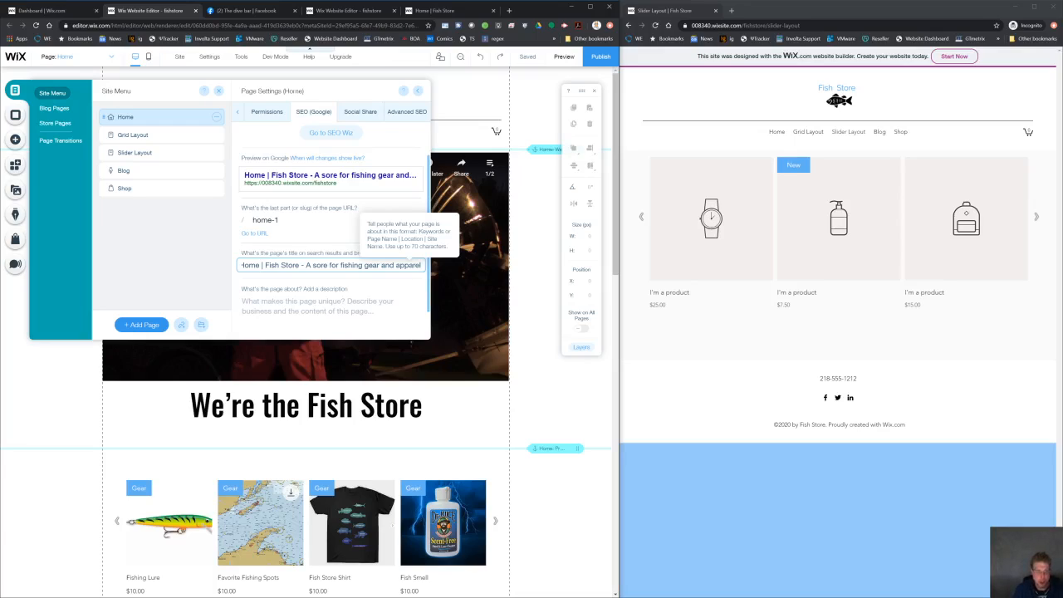
scroll(290, 278, "down", 1)
left_click(290, 278)
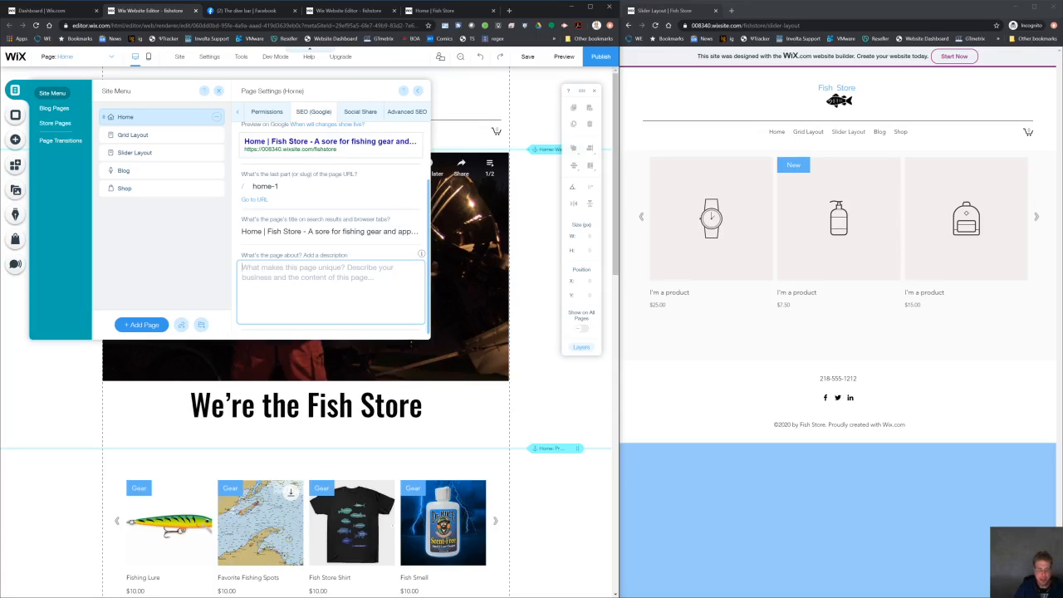
left_click(319, 233)
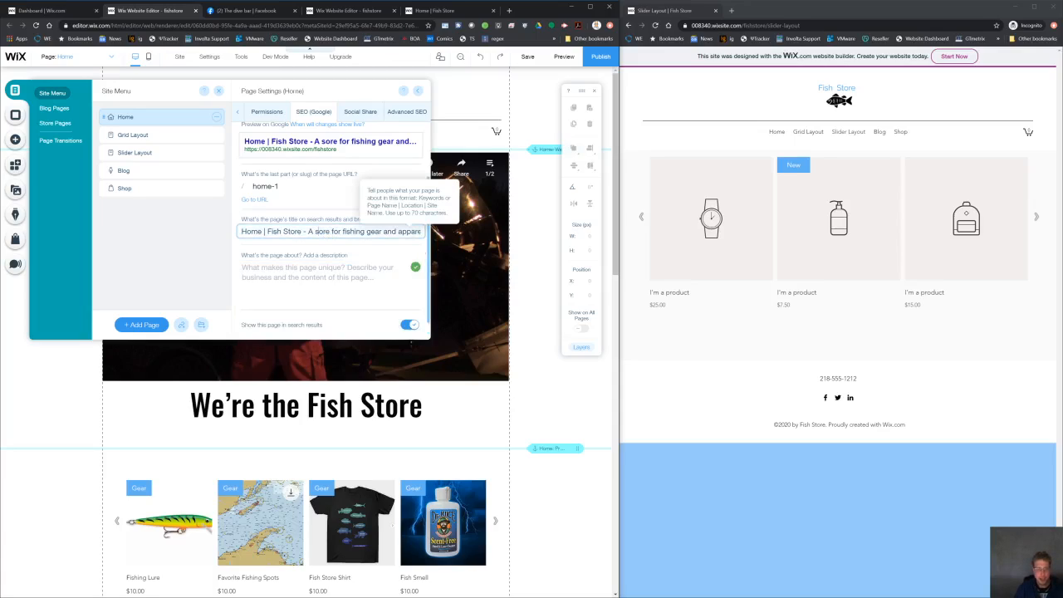
type("t")
Enter the Home page's SEO description "The home page for the Fish Store - a place for lures, maps, and fishing apparel"
left_click(323, 274)
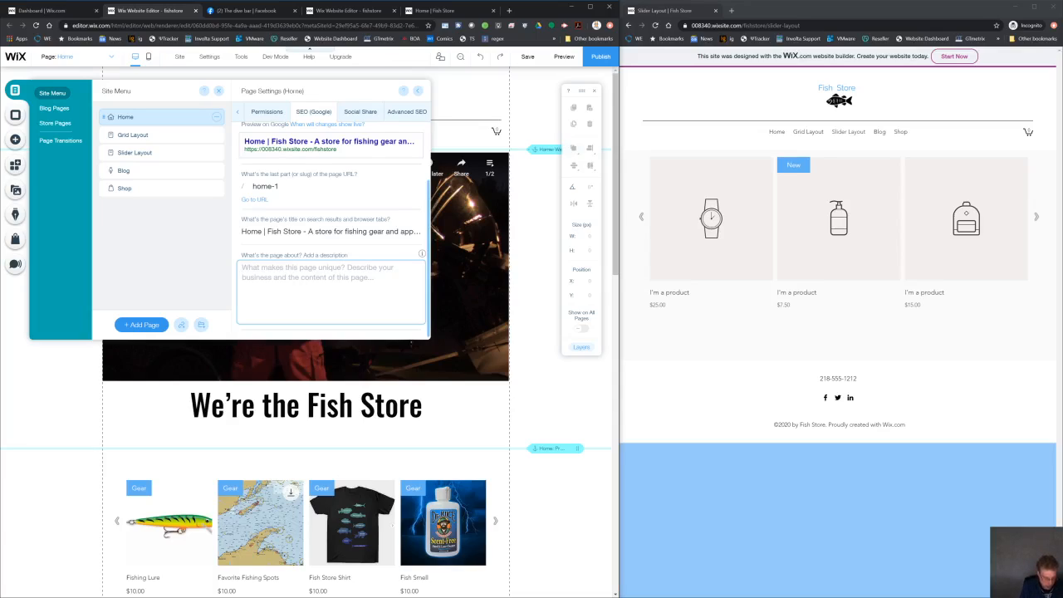
type("The home pa")
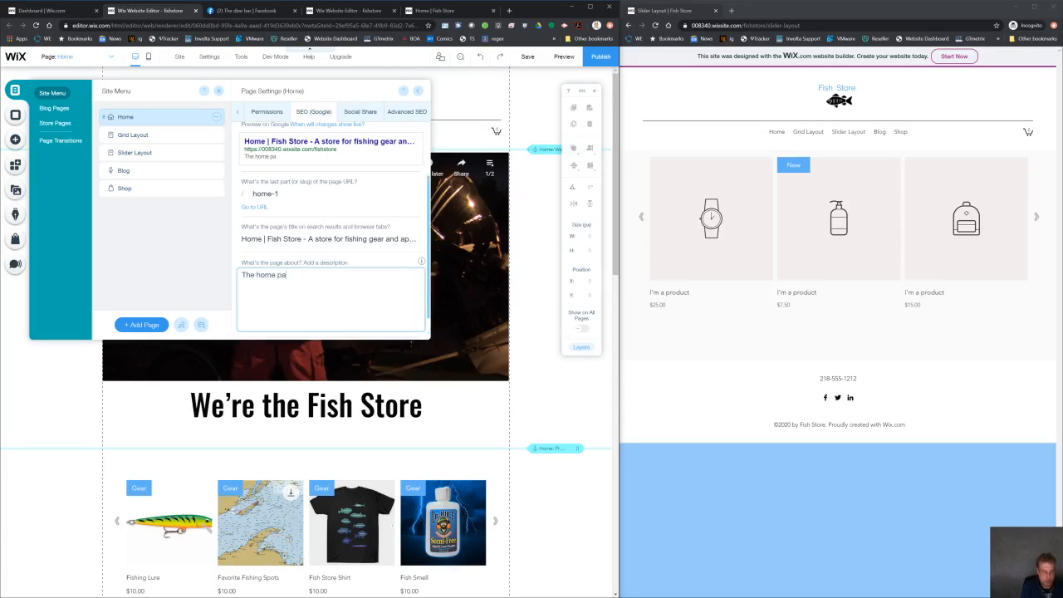
key("BackSpace")
type("page for the Fish s")
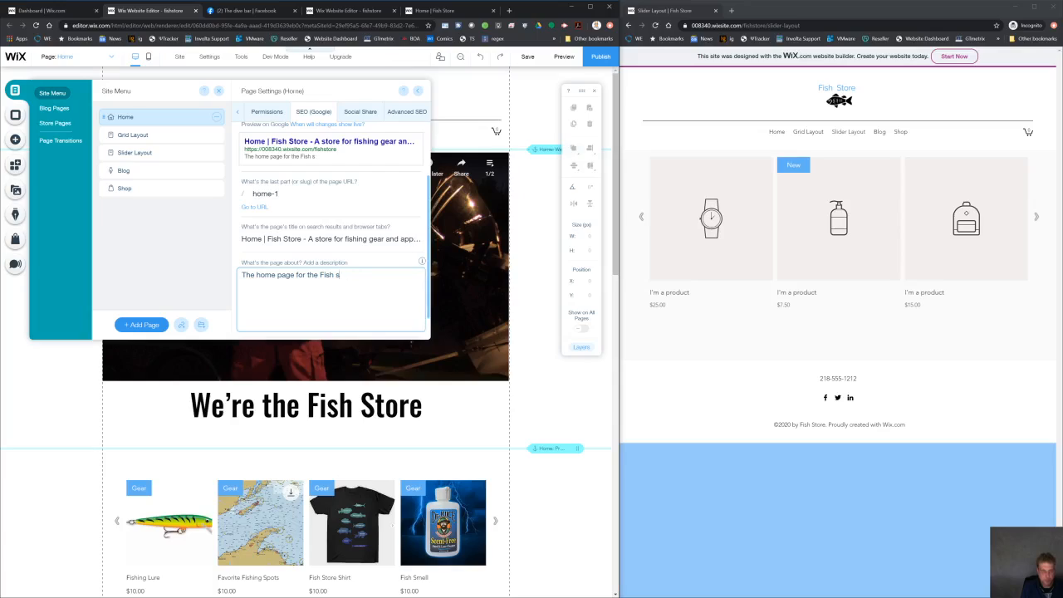
key("BackSpace")
type("Store ")
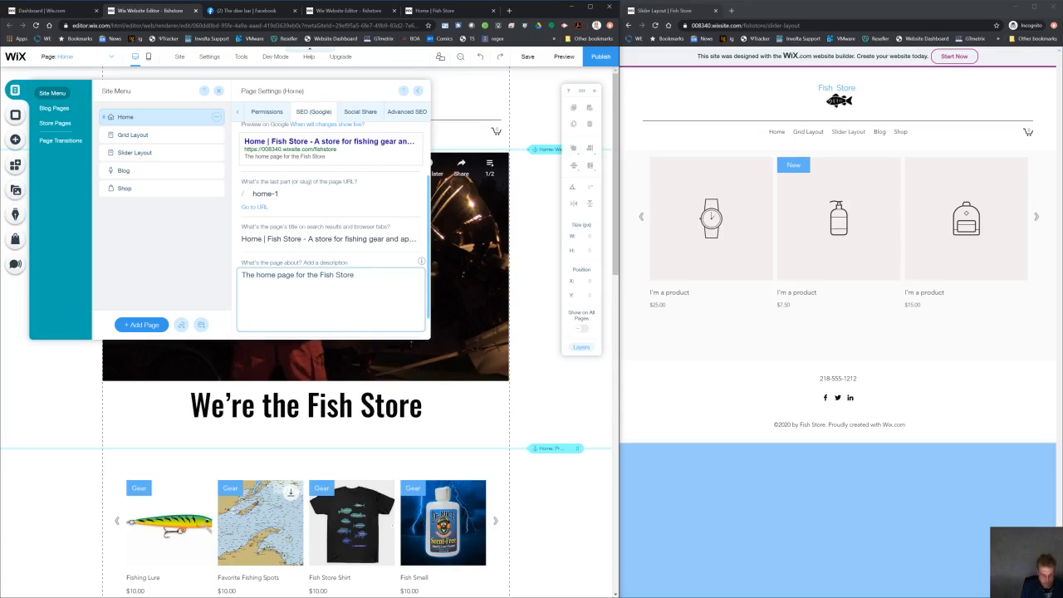
type("- a place for lures")
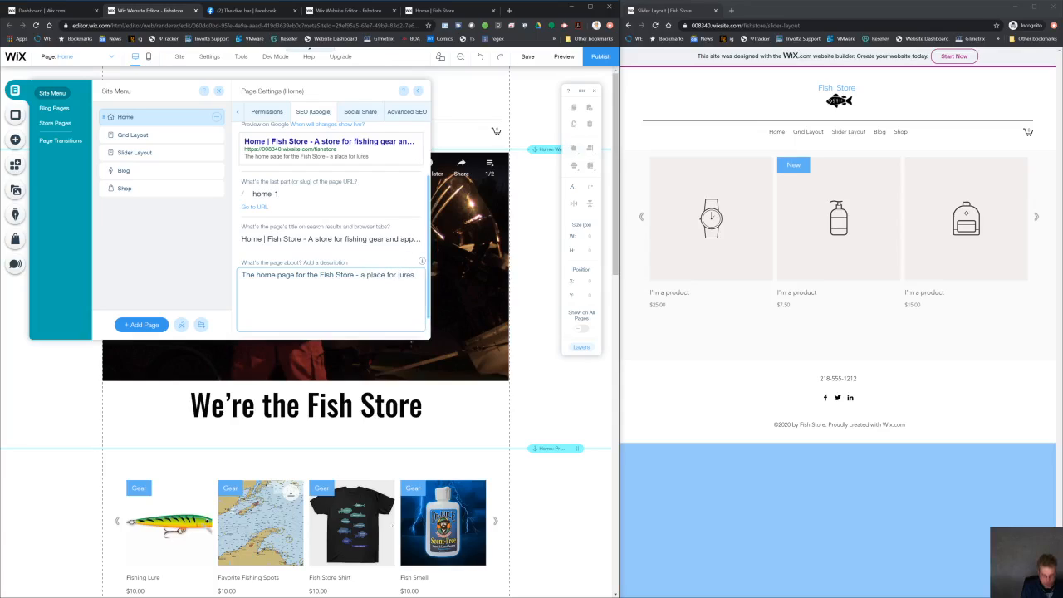
type(", maps, and fi")
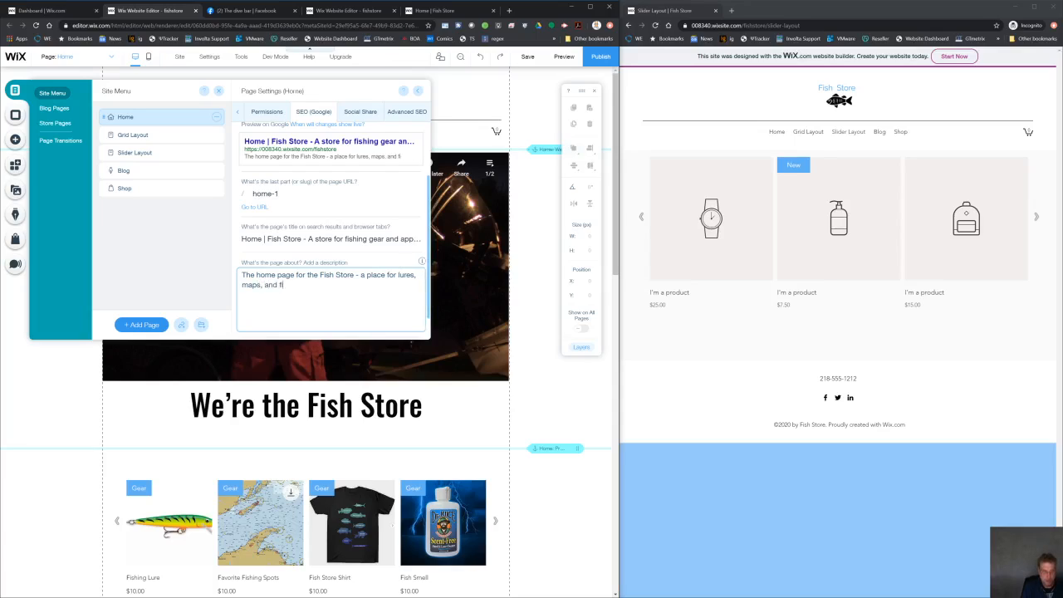
type("shnig")
key("BackSpace")
key("BackSpace")
key("BackSpace")
type("ing appa")
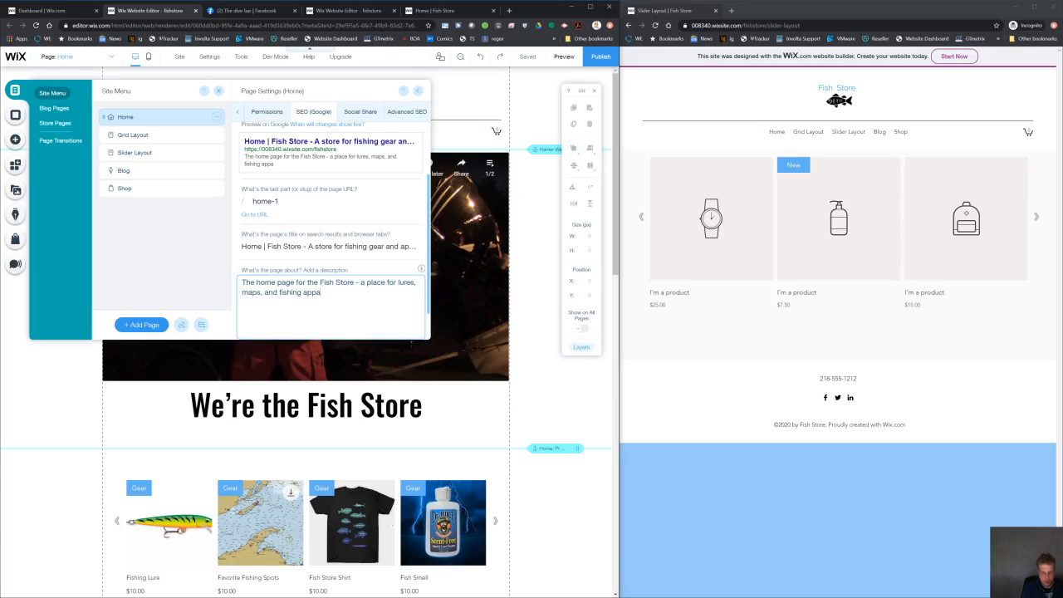
type("rel")
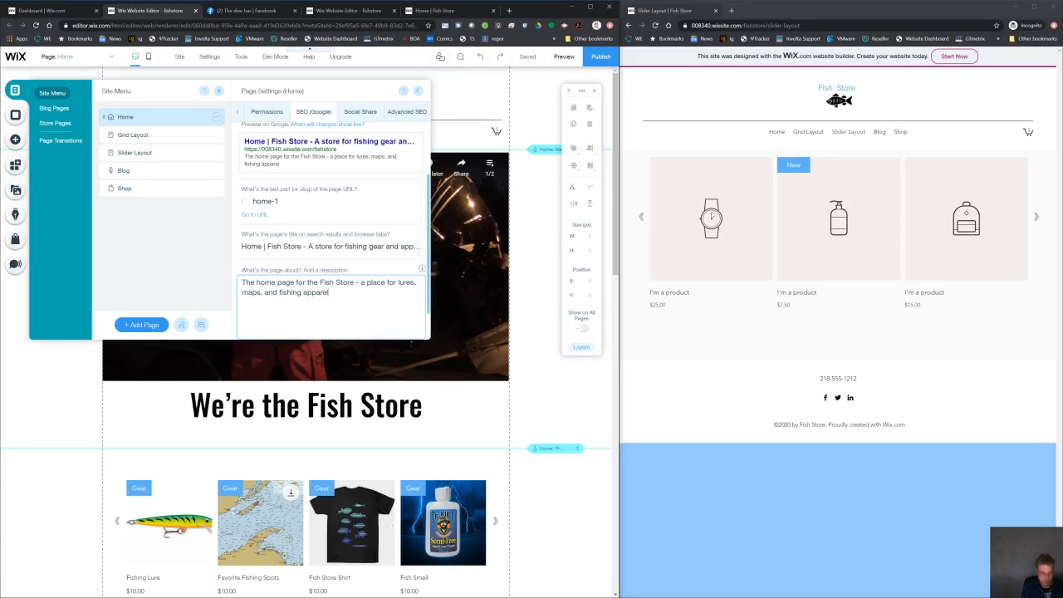
Close the Home page's settings and the site menu, and save the site changes
left_click(417, 92)
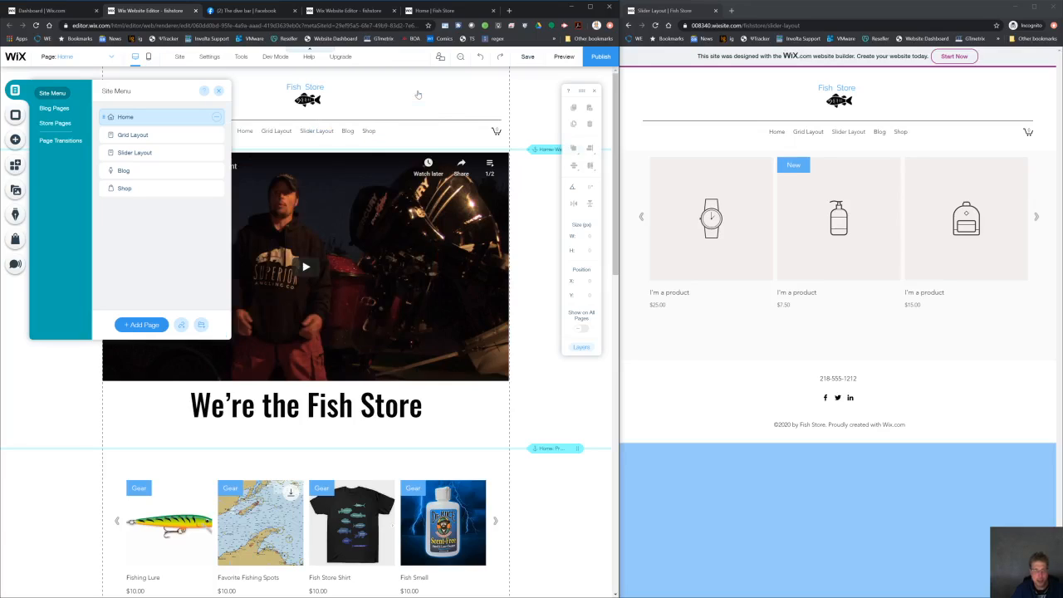
left_click(418, 94)
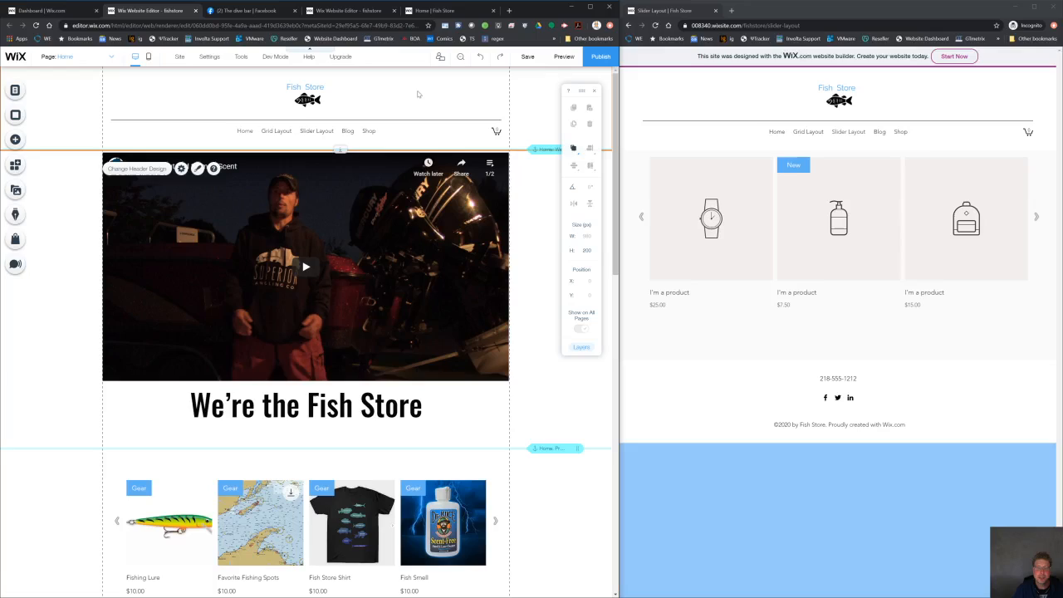
left_click(528, 57)
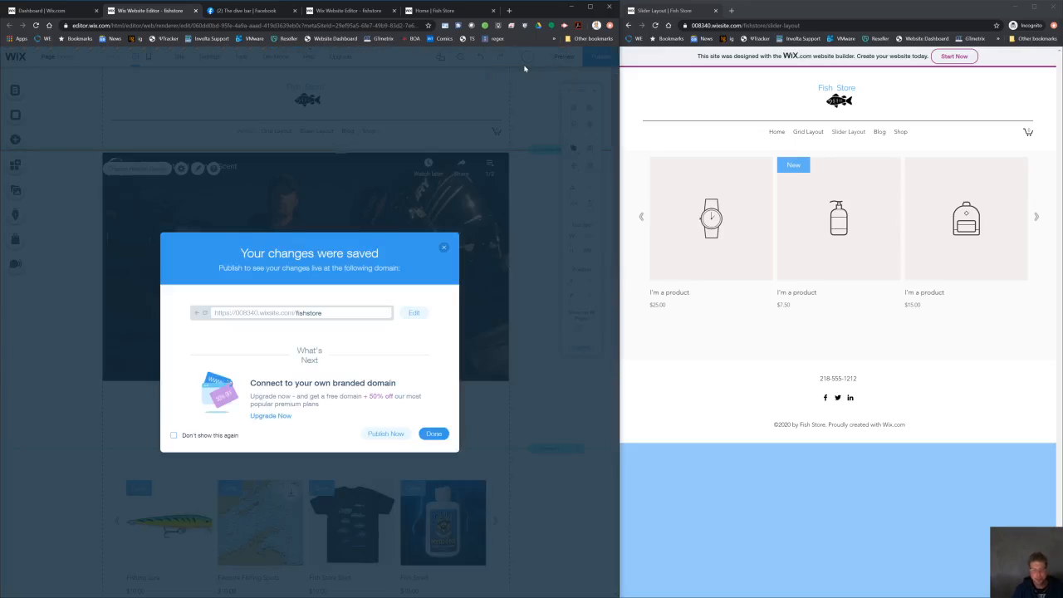
left_click(423, 435)
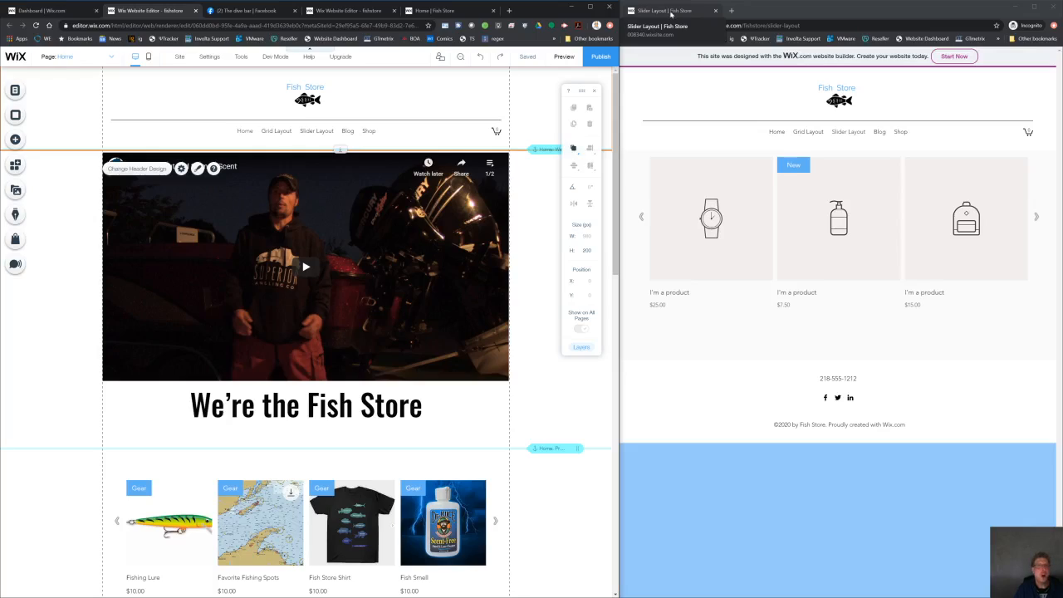
Publish the site with the new SEO settings and reload the live Home page in the incognito window
left_click(777, 133)
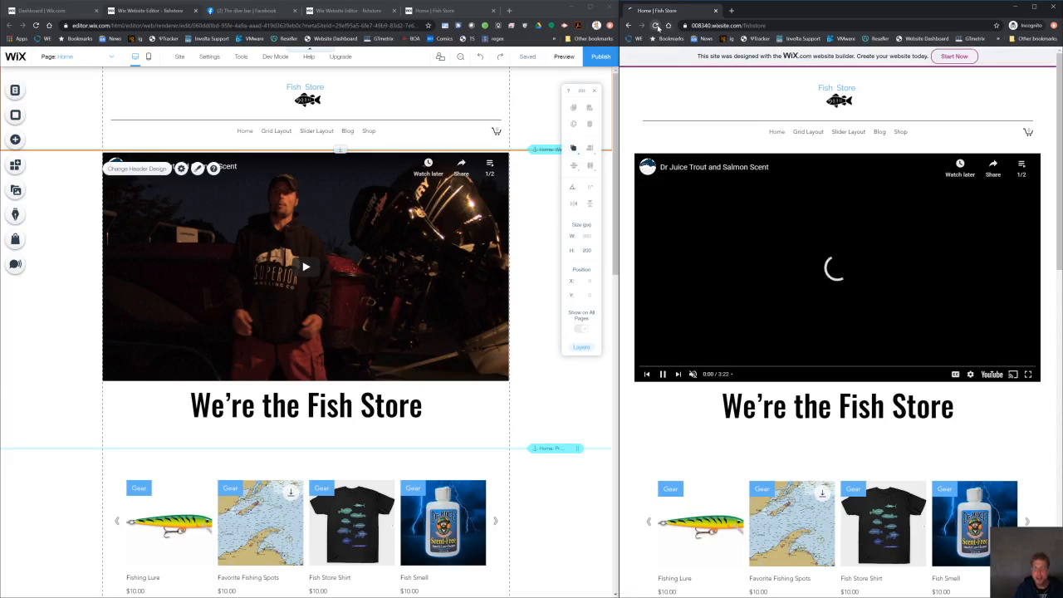
left_click(656, 26)
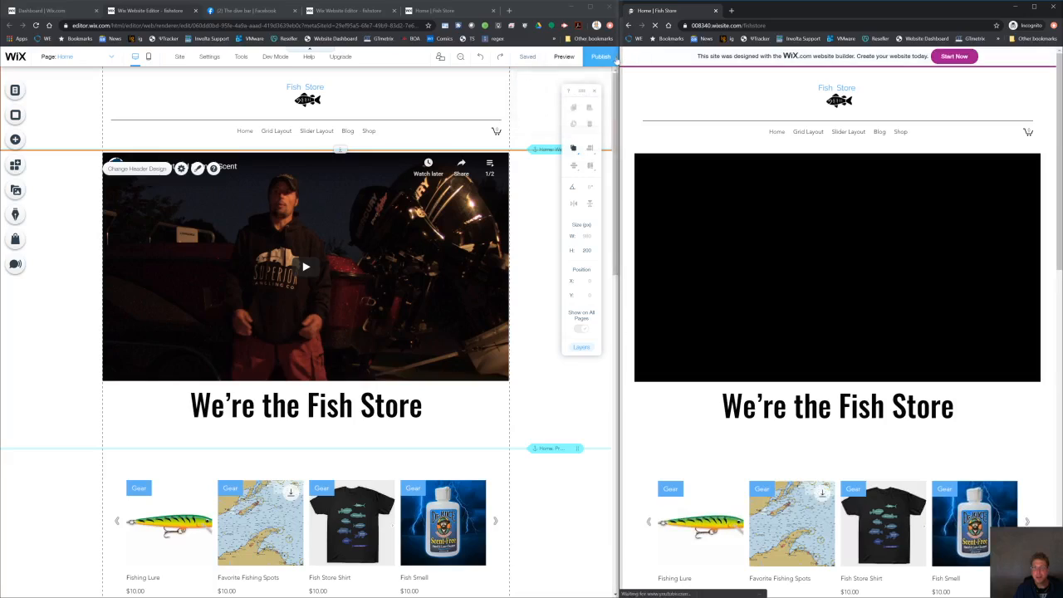
left_click(608, 57)
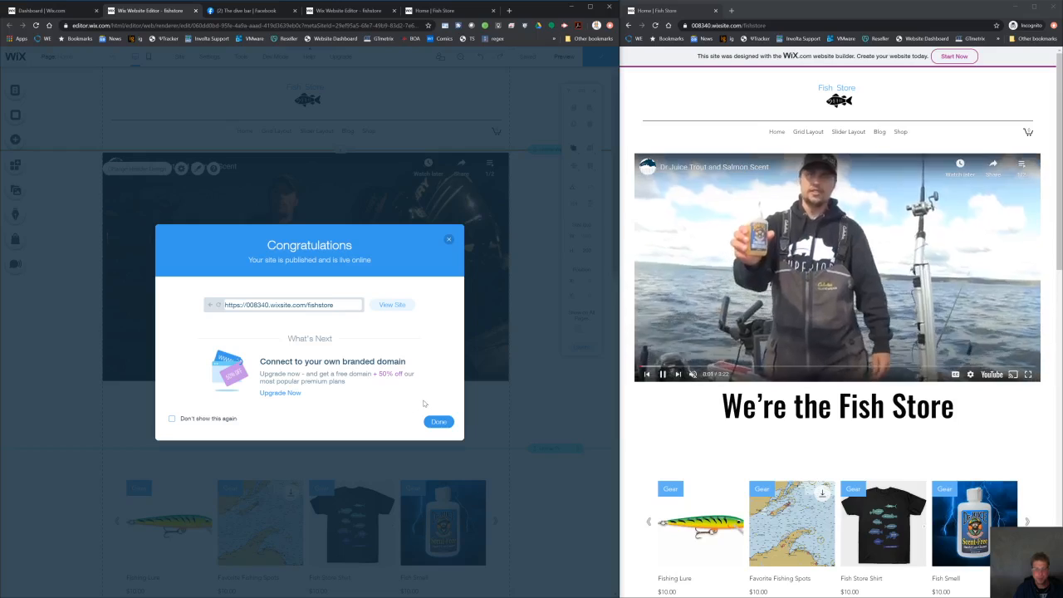
left_click(438, 421)
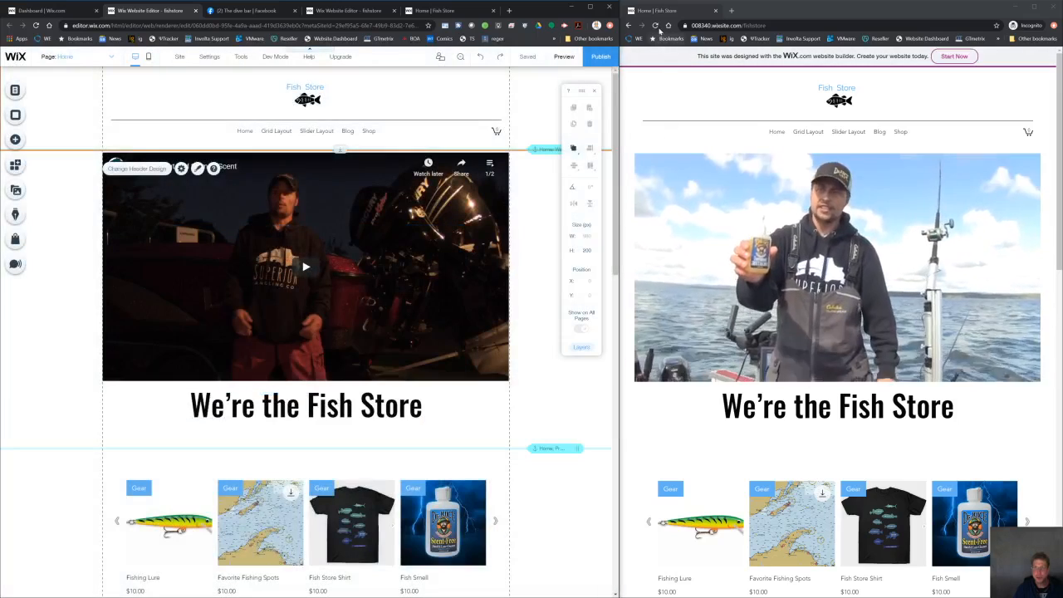
left_click(655, 25)
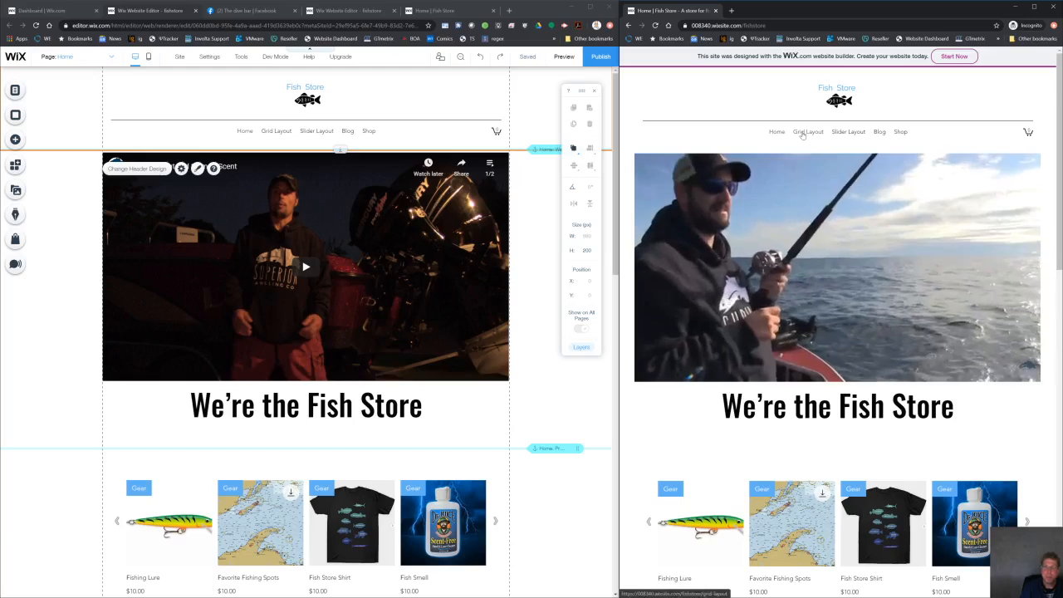
View the live site's Grid Layout page and return to the SEO plan in the Wix dashboard
left_click(805, 132)
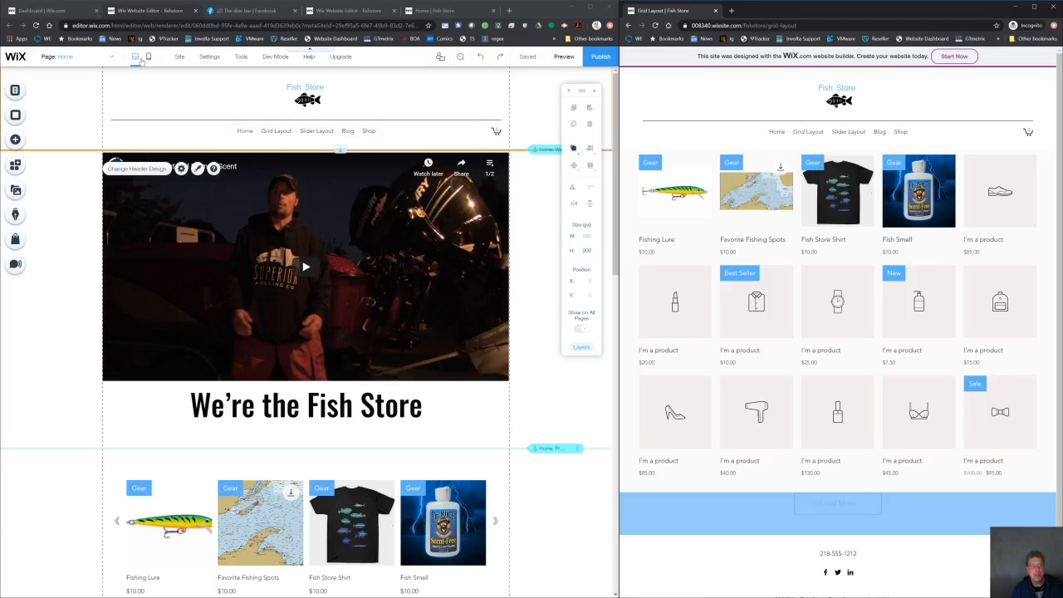
left_click(85, 17)
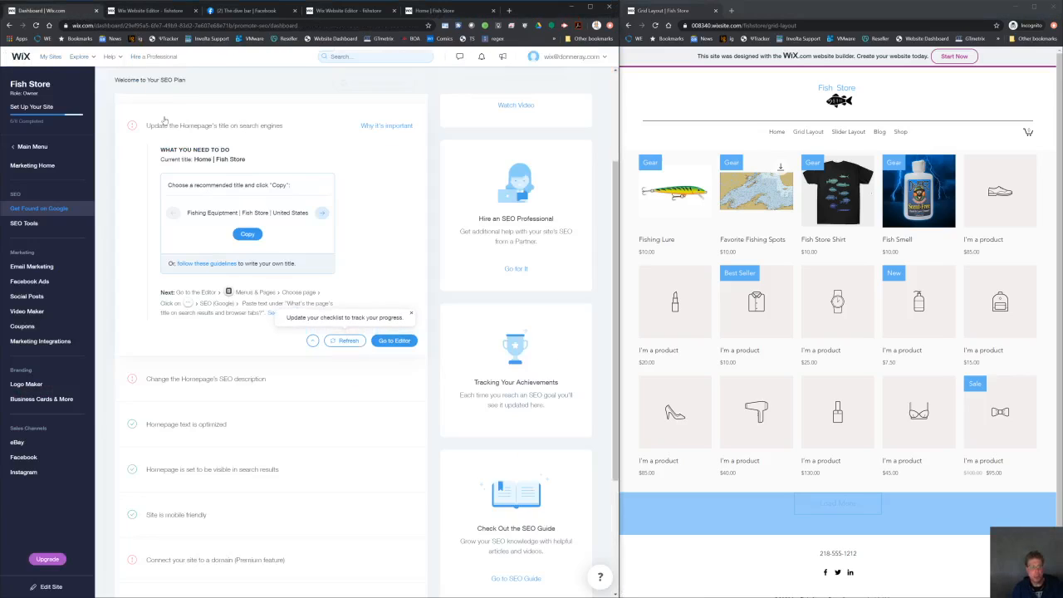
Reload the SEO plan and review the updated Step 1 checklist for getting the site listed on Google
left_click(36, 26)
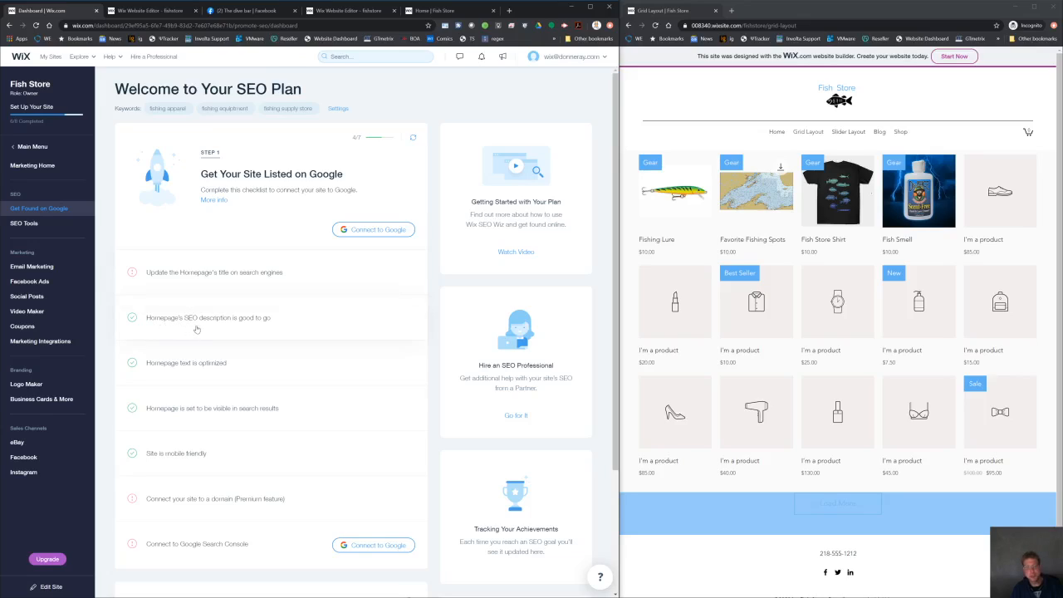
mouse_move(193, 287)
scroll(220, 324, "down", 1)
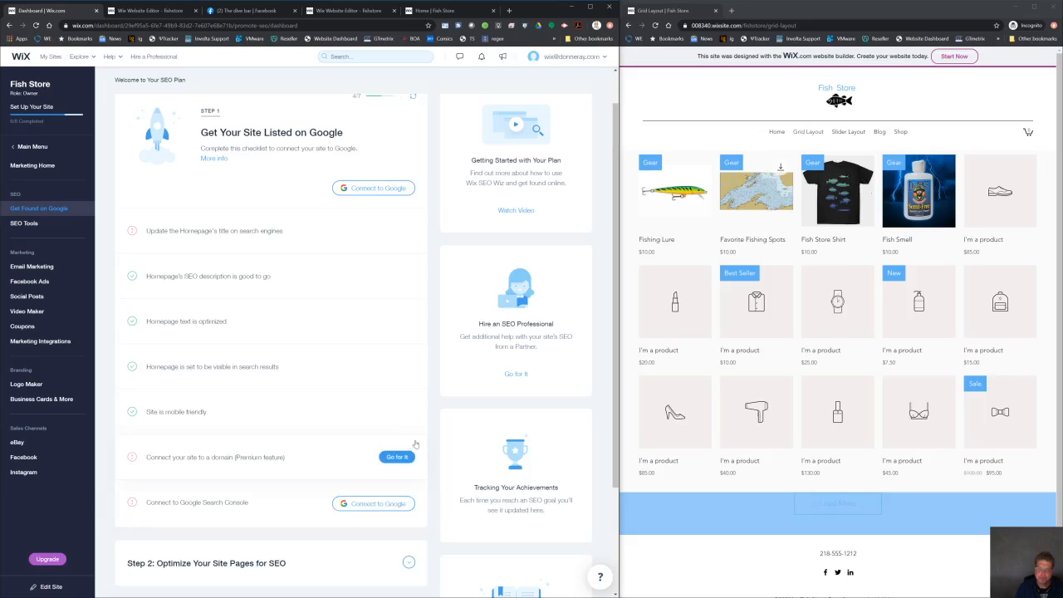
Open Facebook in a new browser tab and go to its page creation form at facebook.com/pages/create
left_click(509, 14)
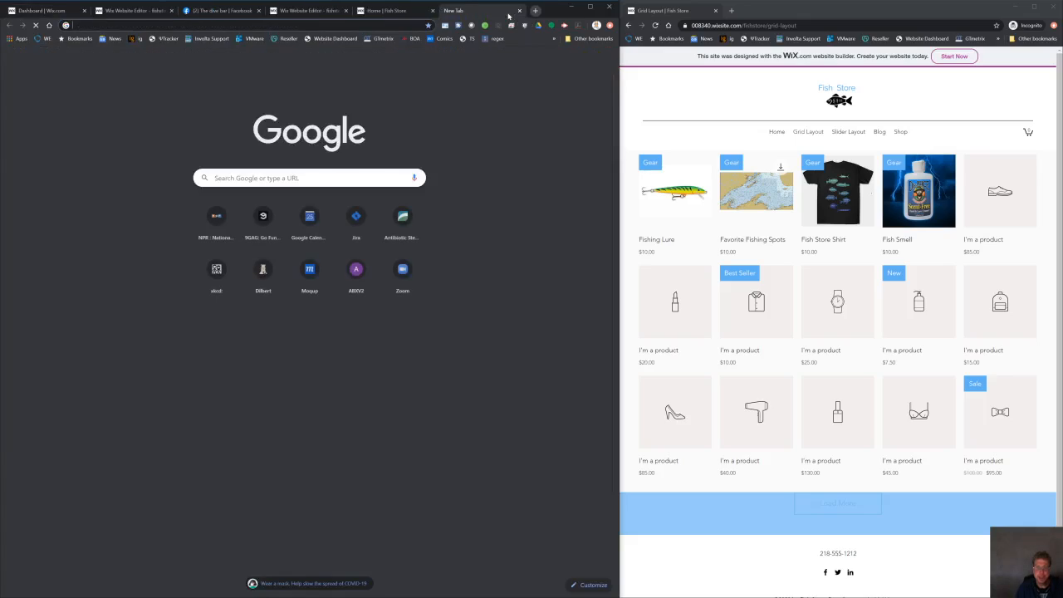
left_click(74, 25)
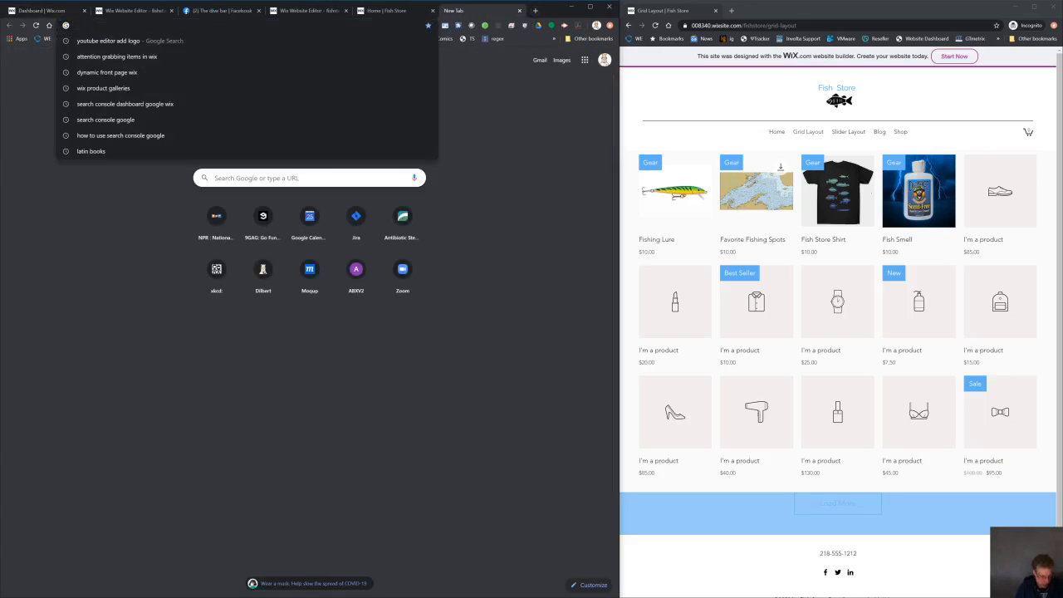
type("facebook.com")
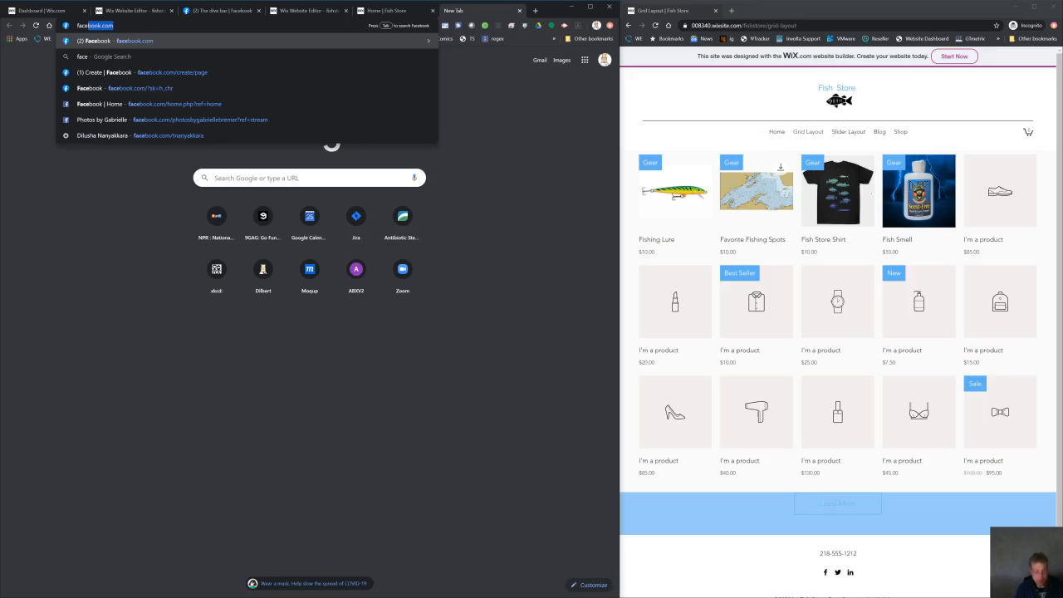
key("Return")
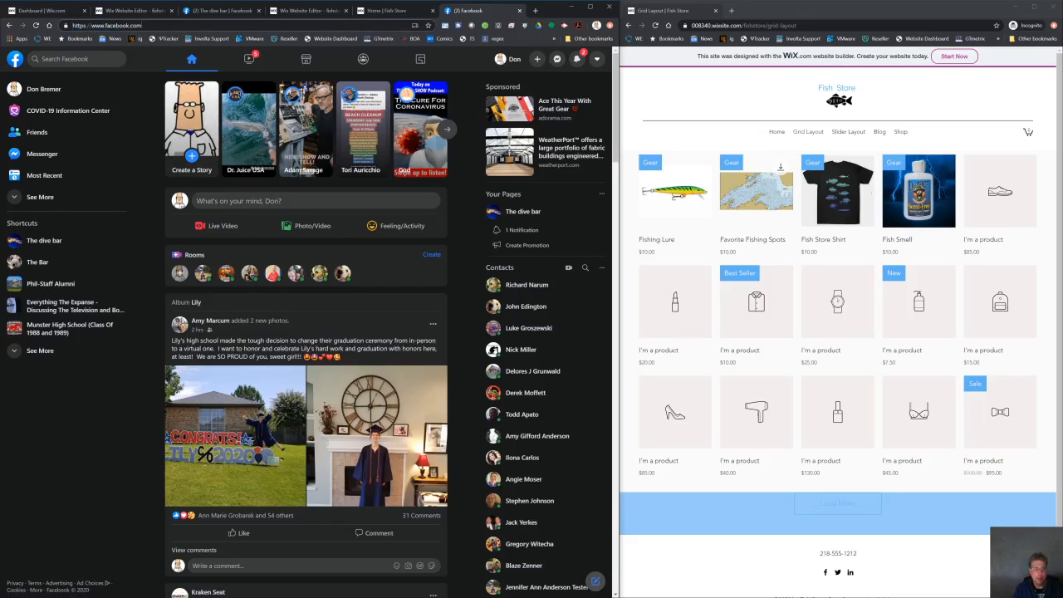
type("/")
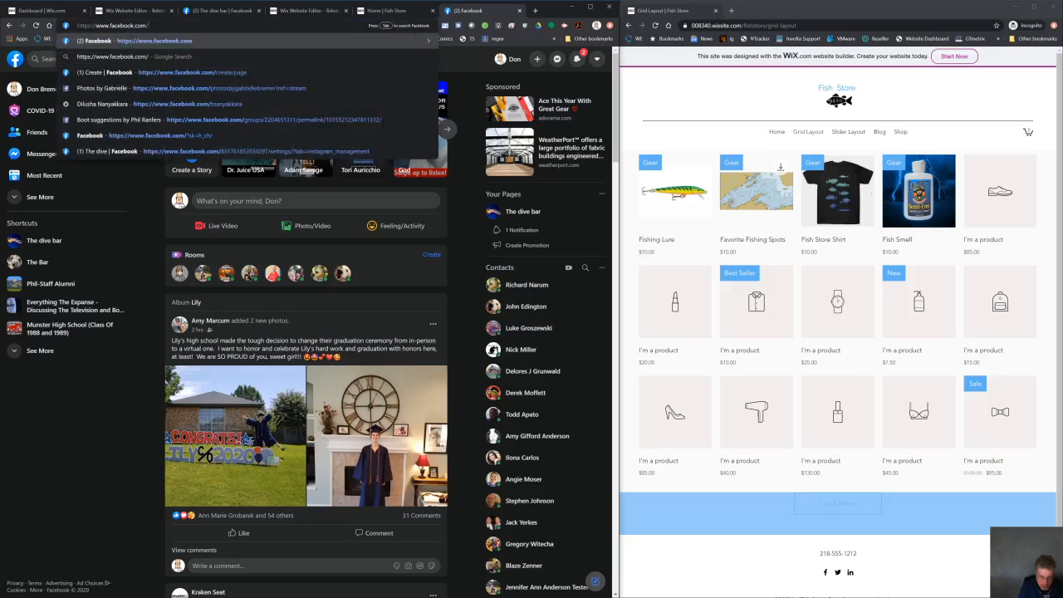
type("pages")
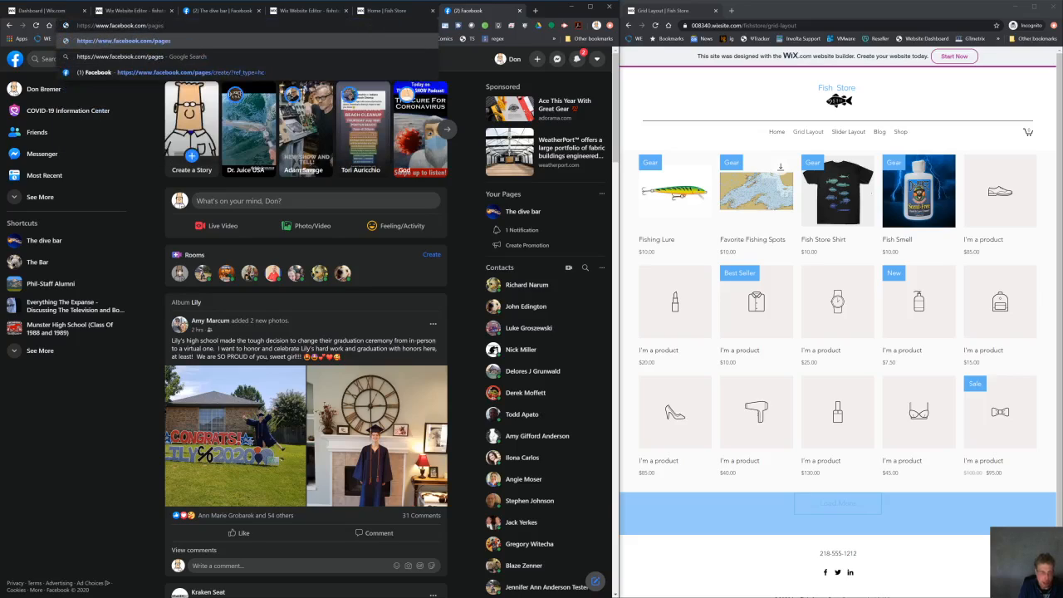
type("/create/")
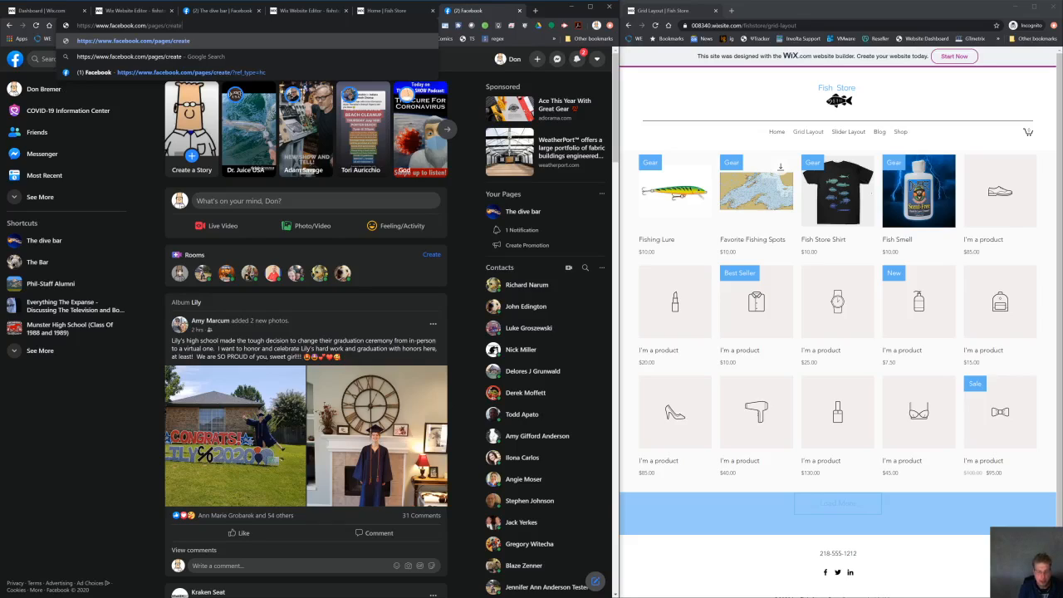
key("Return")
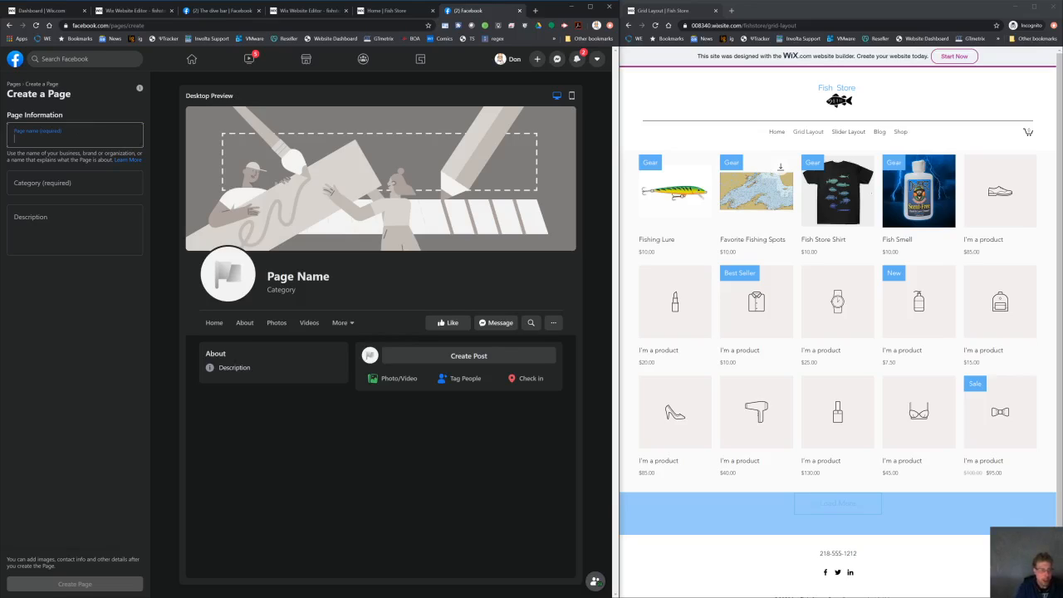
Name the new Facebook page "The Fish Store"
type("F")
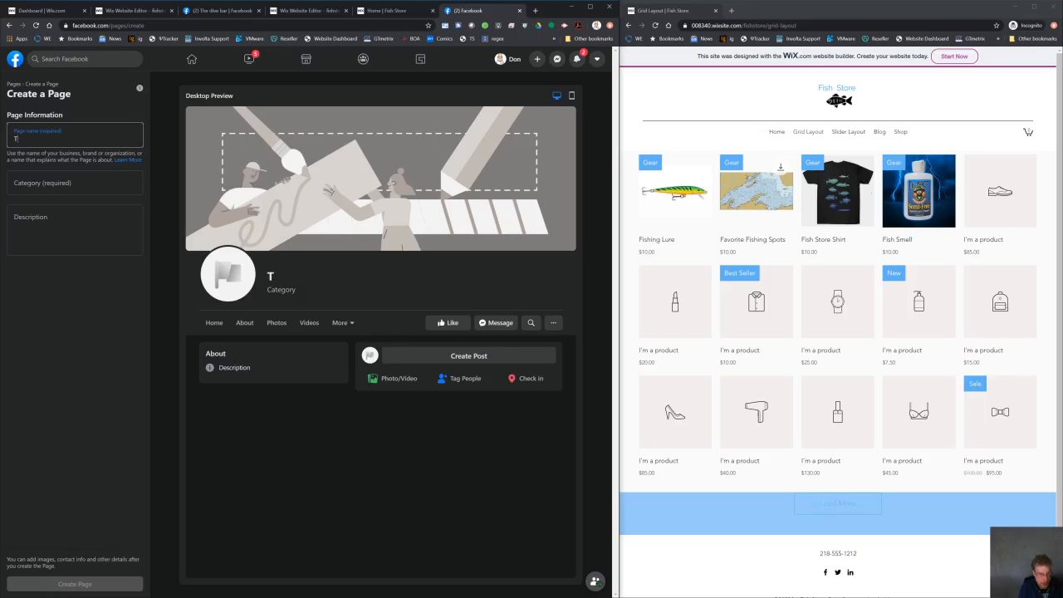
type("The Fish")
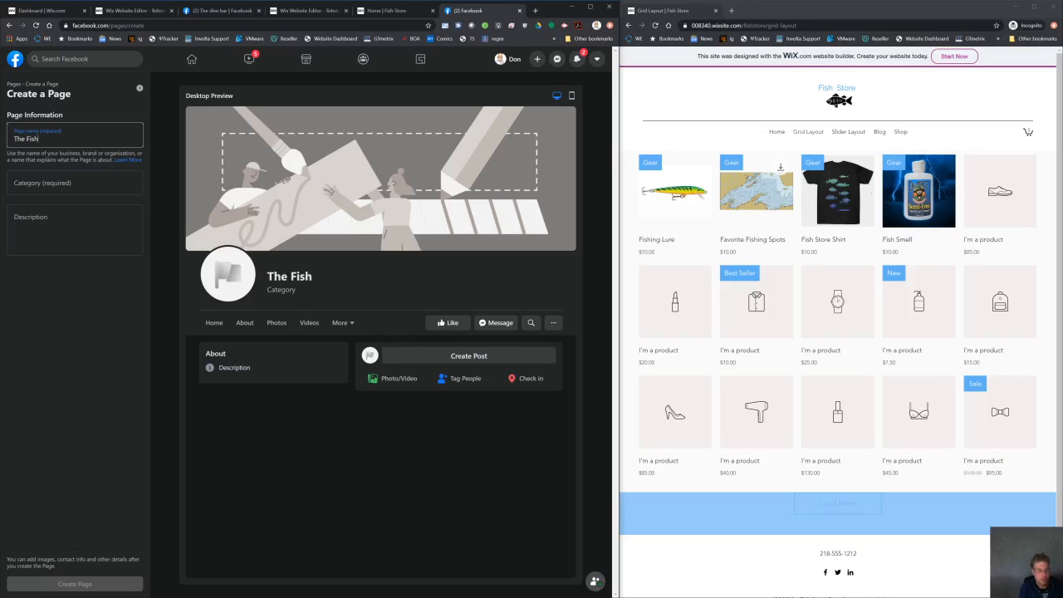
type(" Store")
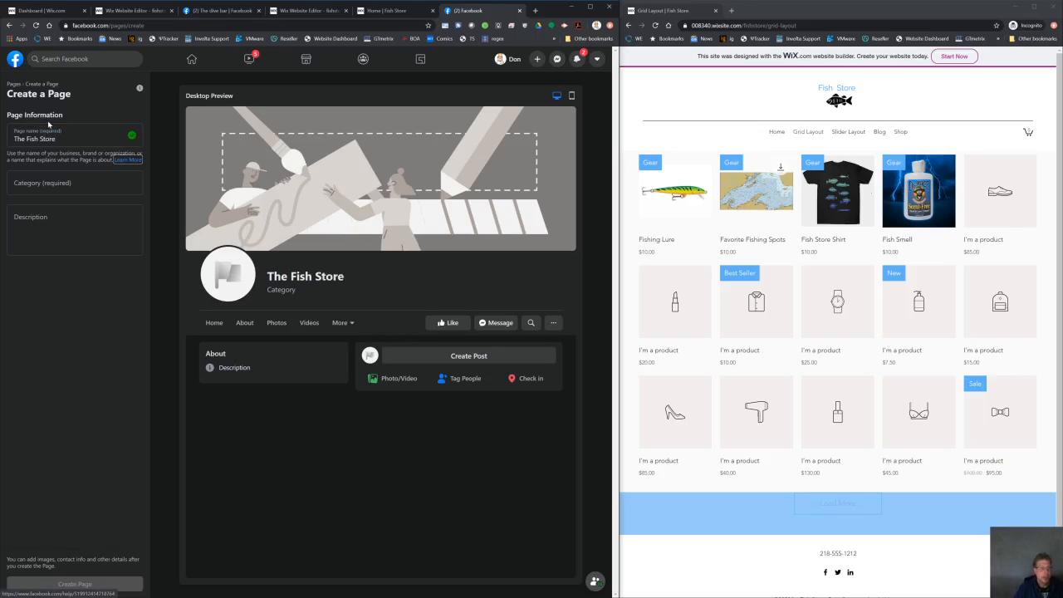
Assign the categories Fishing Store and Fishing Charter to the new Facebook page
key("Tab")
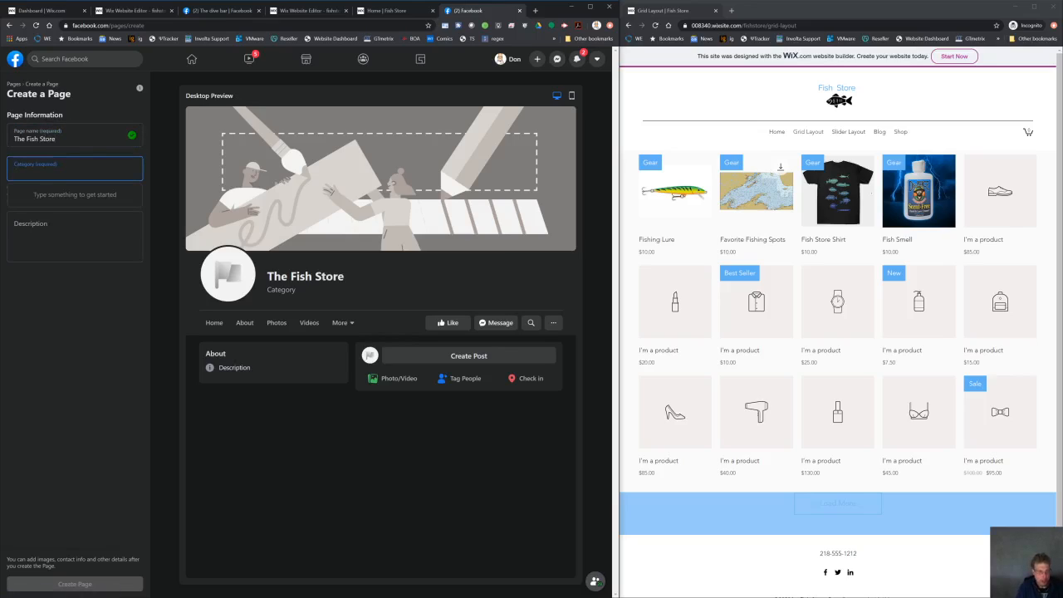
type("fishing")
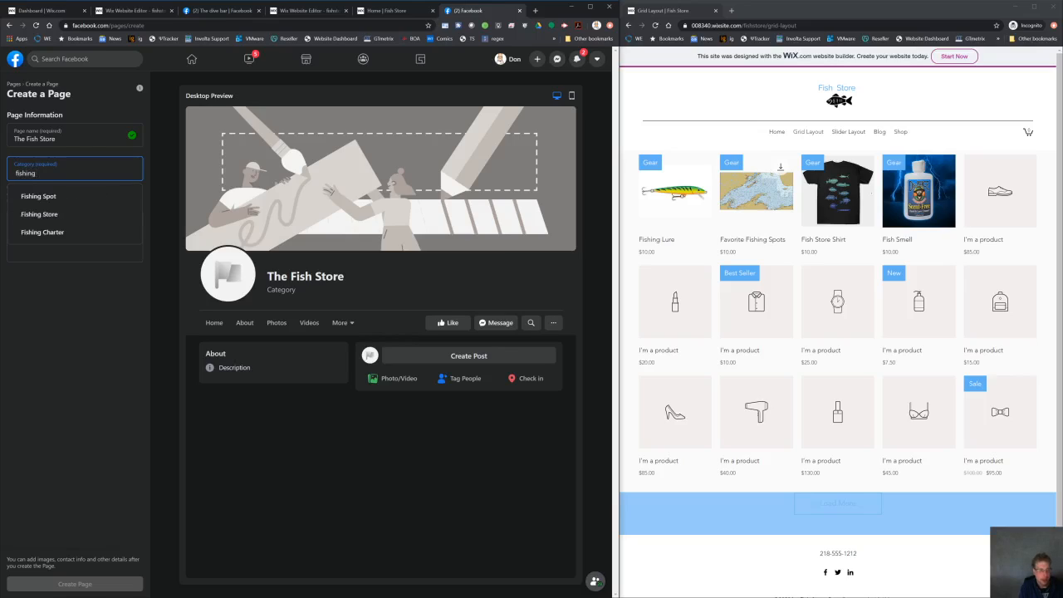
left_click(48, 215)
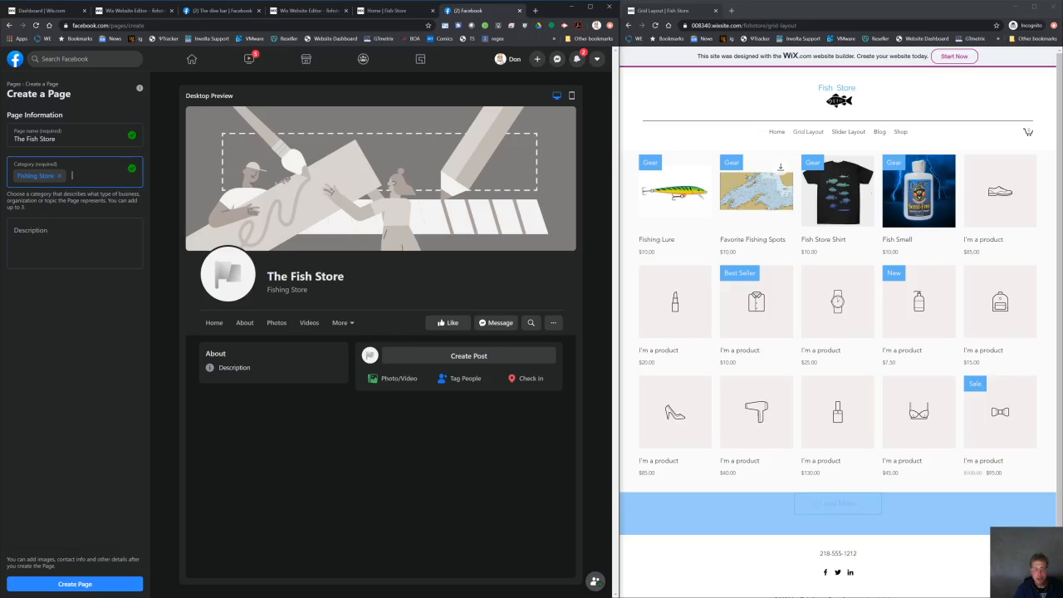
type("fi")
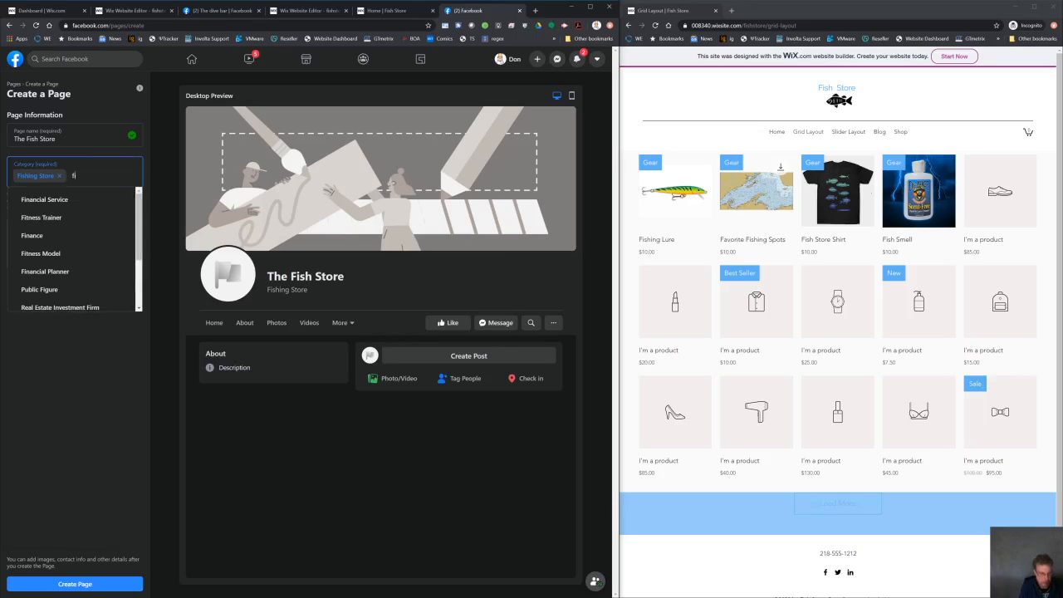
type("shing")
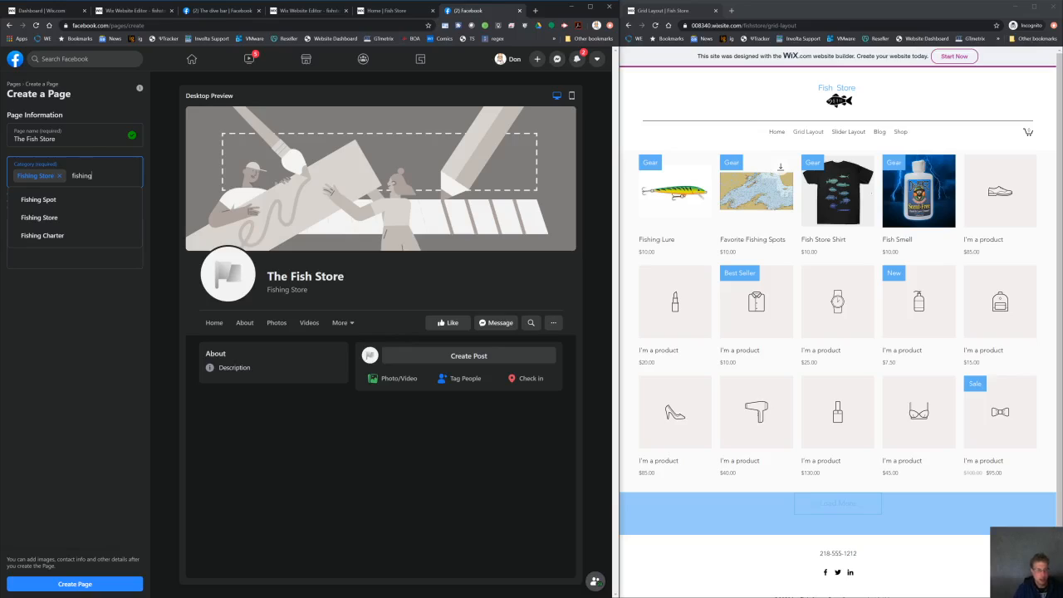
left_click(71, 236)
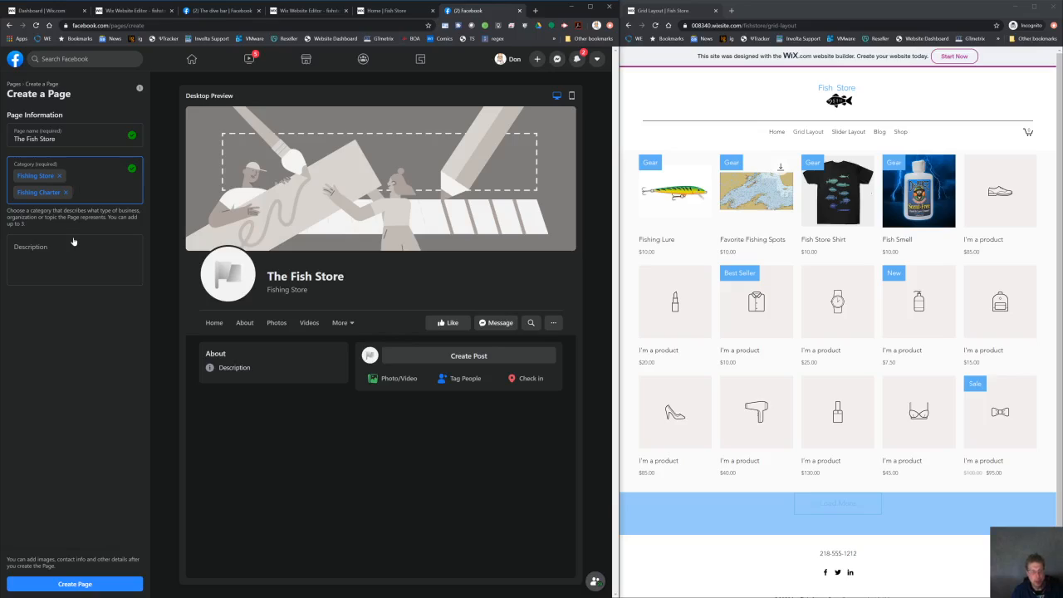
Enter the page description "The fish store is a world renoun place for fishing equiptment and apparel."
left_click(73, 237)
type("The fish")
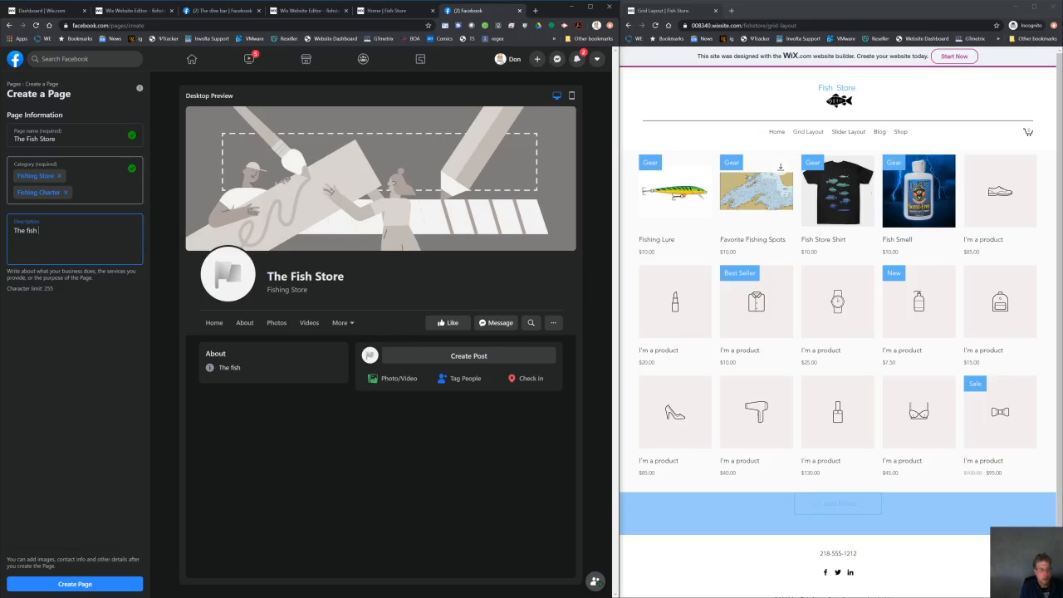
type(" store is a world renoun place for")
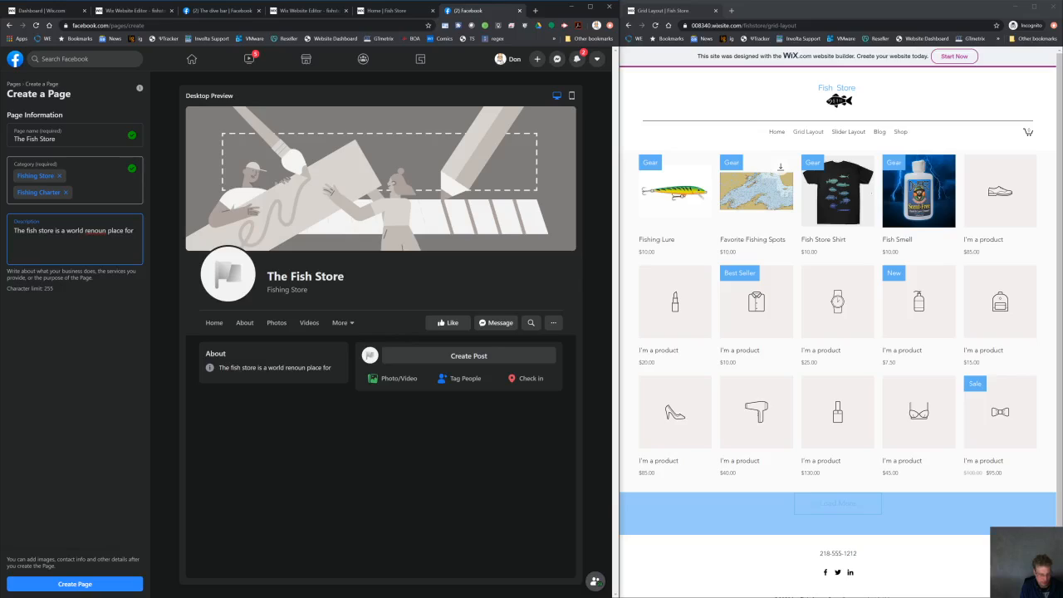
type(" fishing equi")
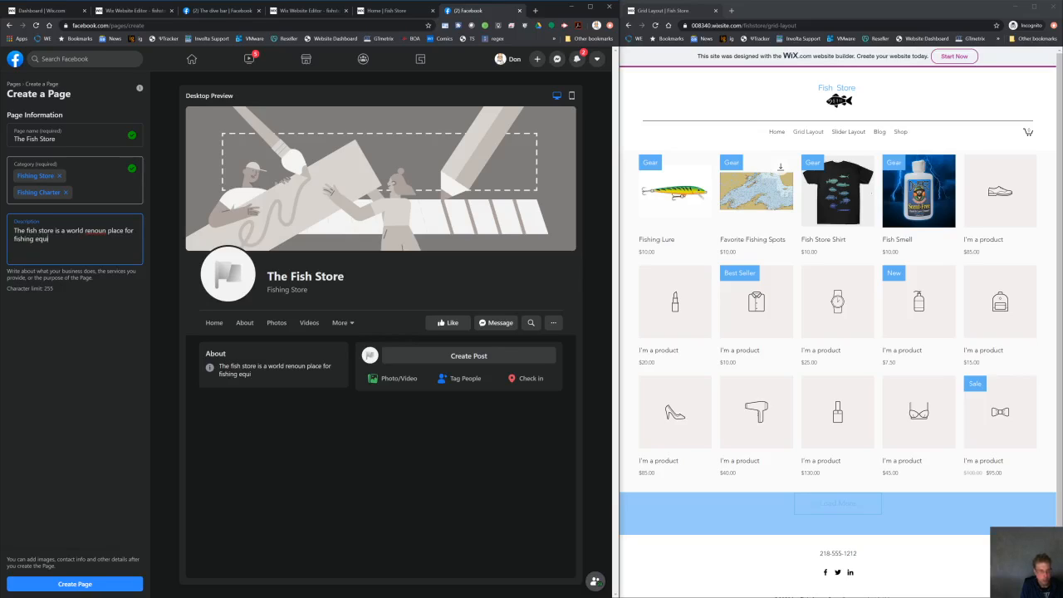
type("ptment")
type(" and")
type(" f")
type("a")
key("BackSpace")
type("appea")
key("BackSpace")
key("BackSpace")
type("arel.")
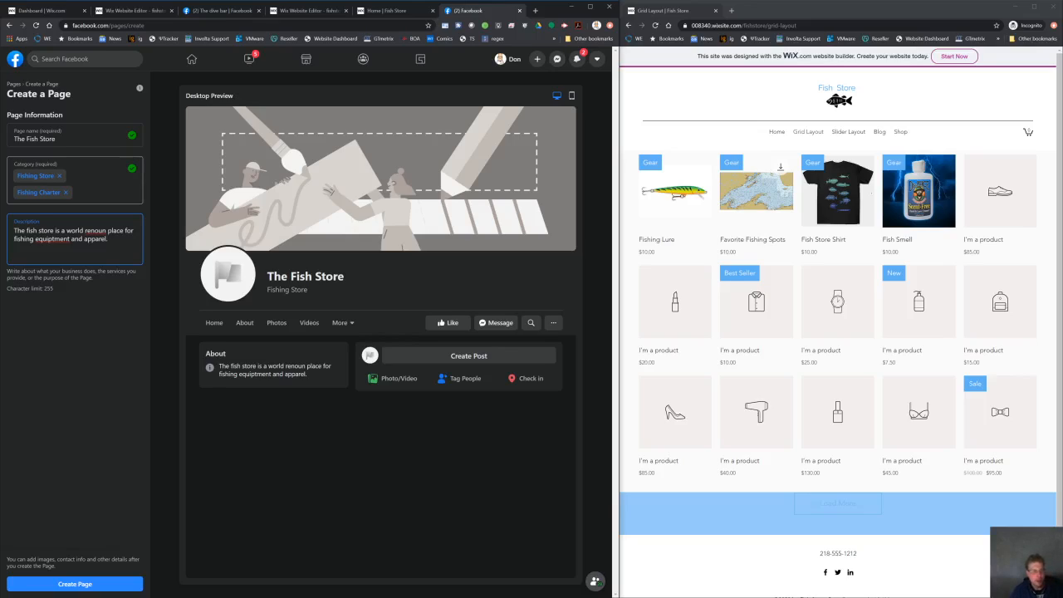
Correct the description's misspelled words to "equipment" and "renown", and create the page
right_click(57, 240)
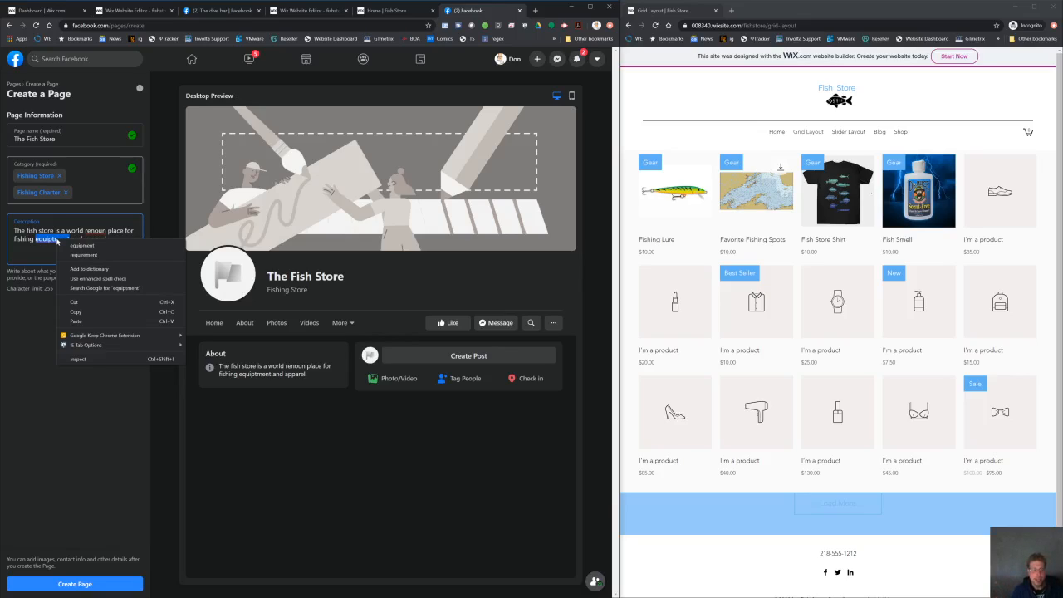
left_click(82, 245)
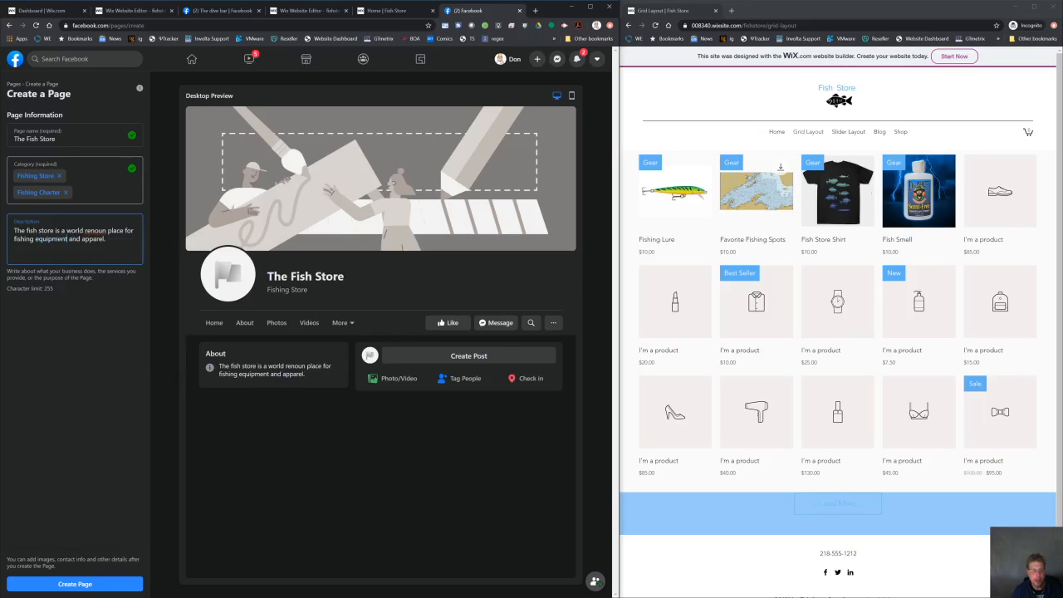
right_click(94, 232)
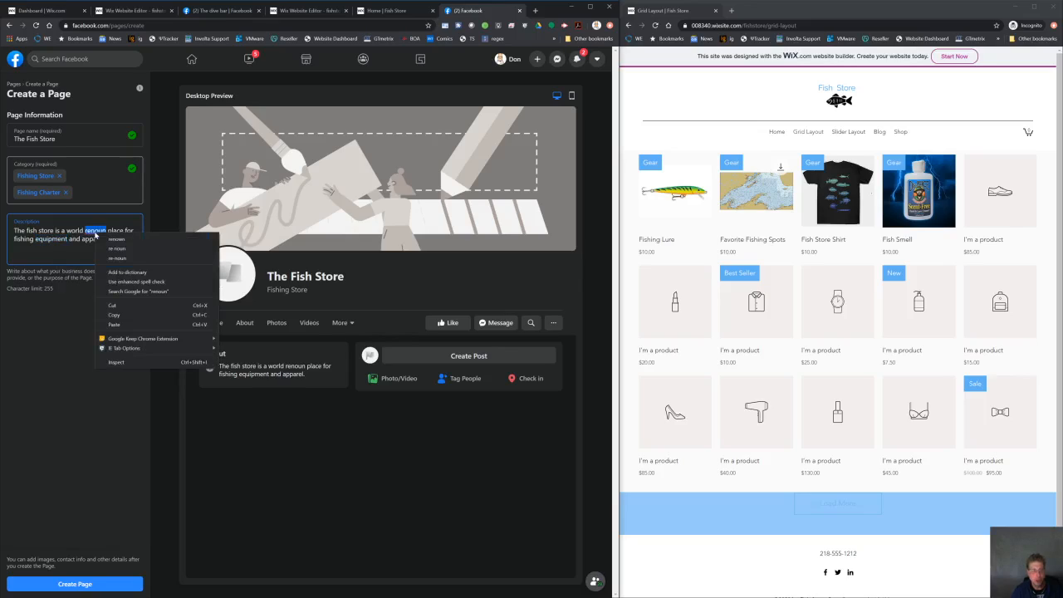
left_click(108, 238)
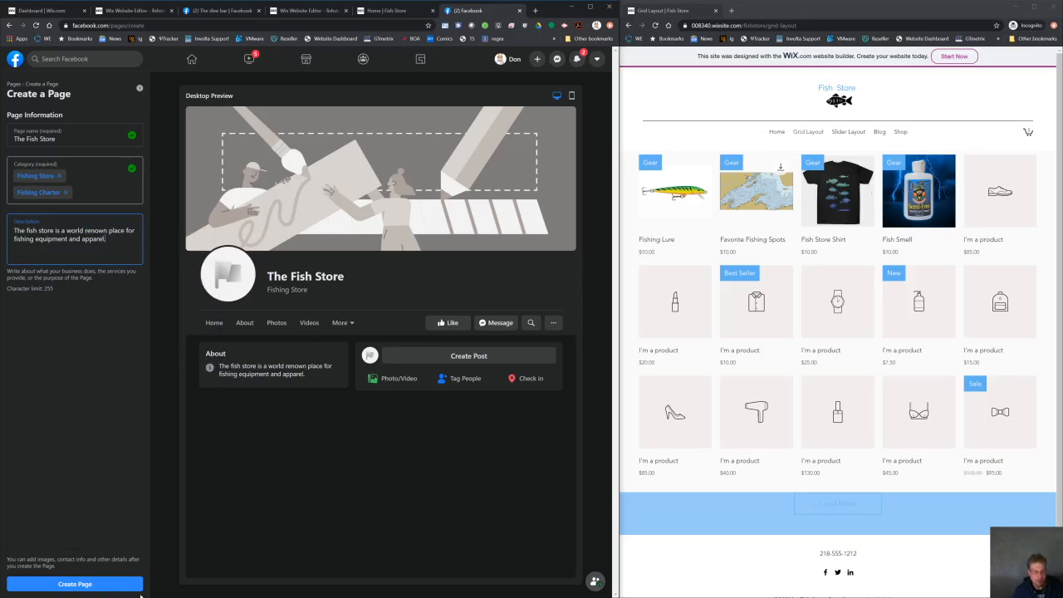
left_click(128, 586)
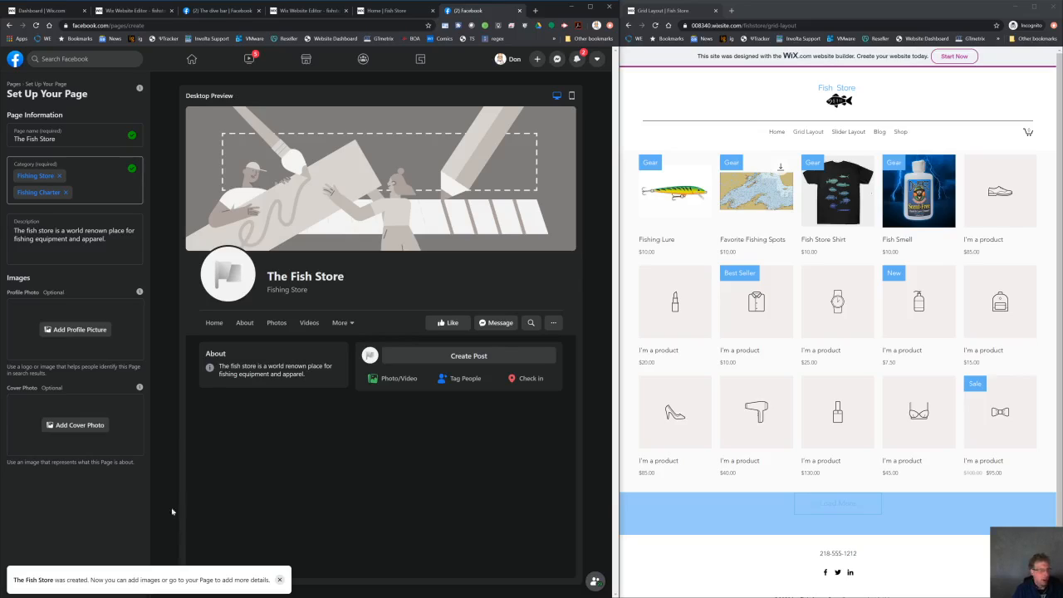
Add boat.jpg from the Wix 2 class folder as the page's cover photo
left_click(2, 93)
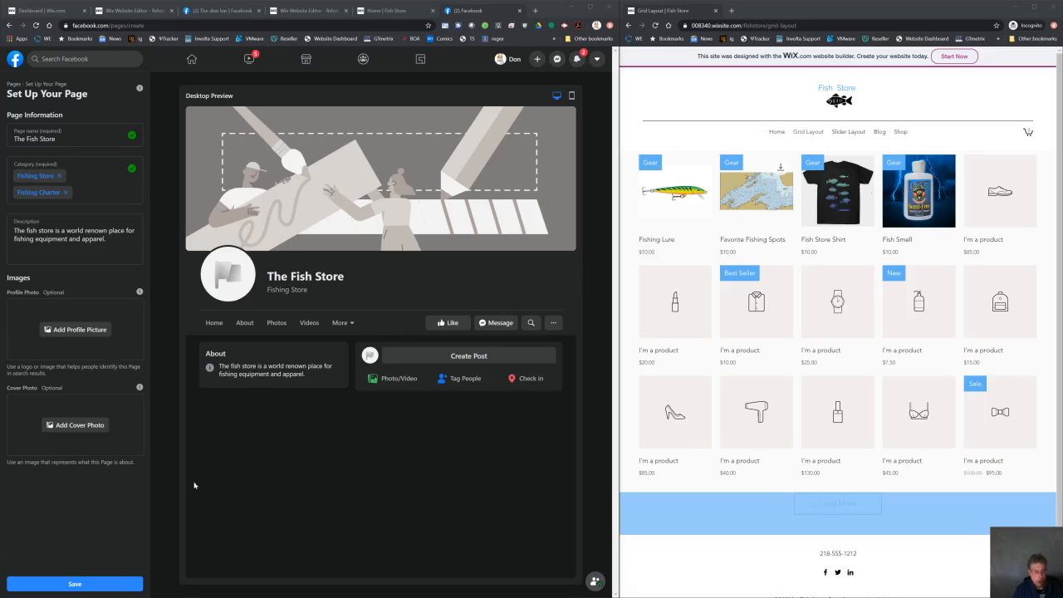
left_click(96, 428)
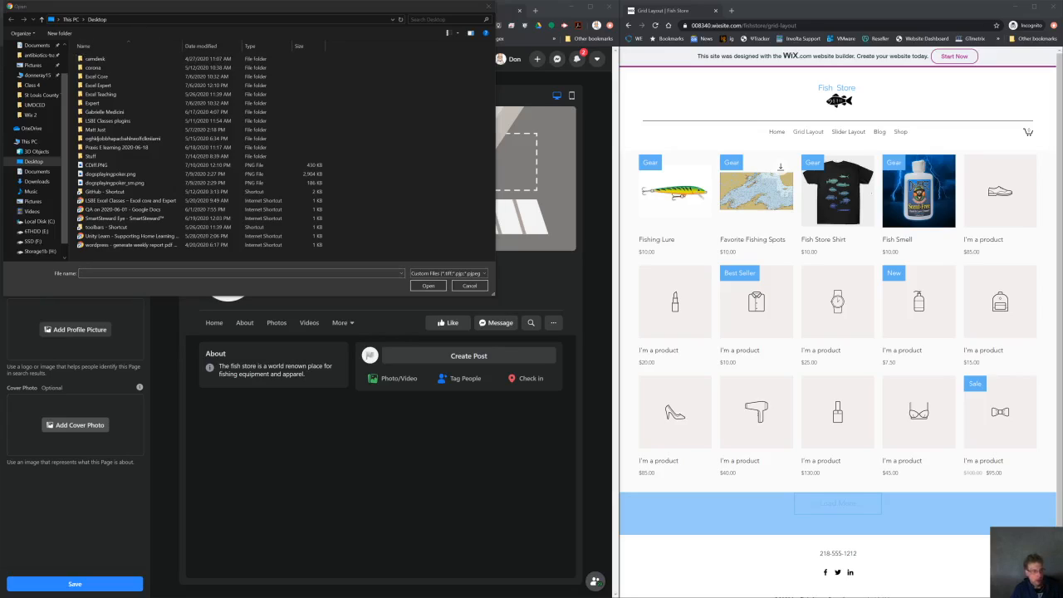
left_click(164, 20)
type("H:\\My Documents\\Cook County 2016-5-25\\1 hour classes\\Wix 2")
key("Return")
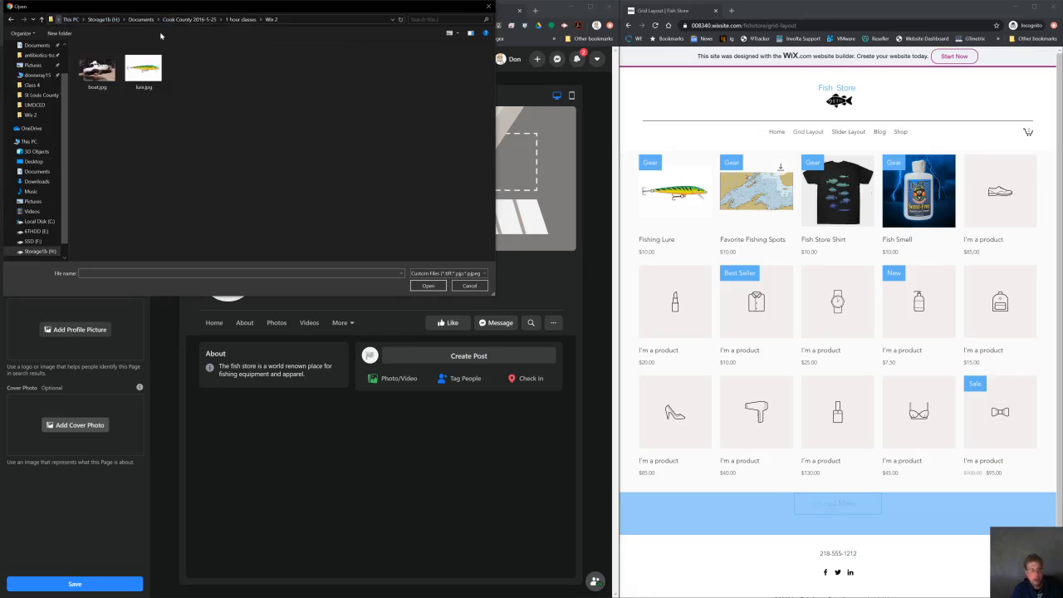
left_click(111, 70)
double_click(110, 71)
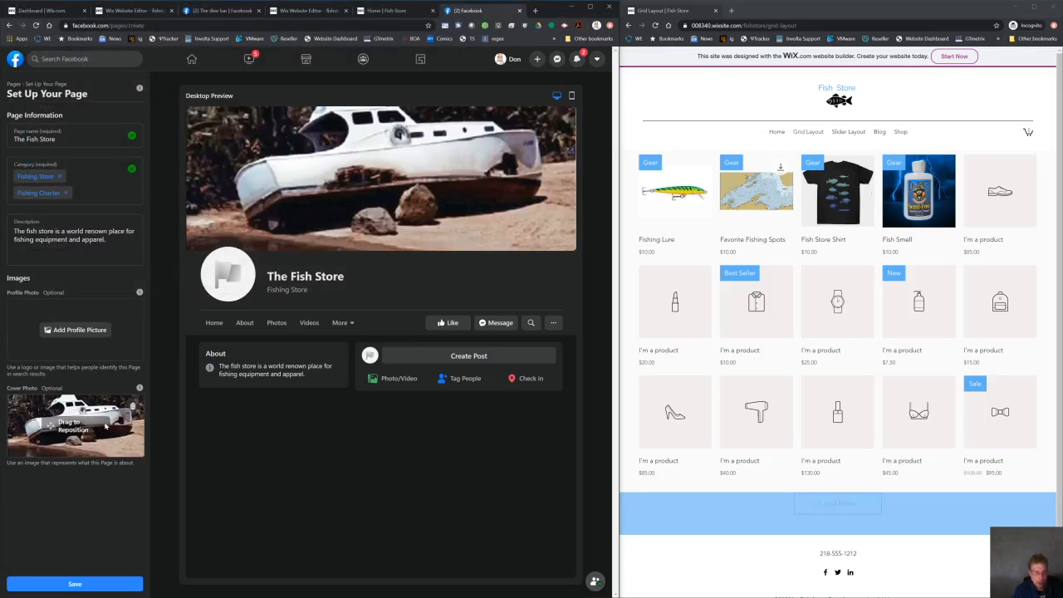
Shift the cover photo down so the boat's cabin shows, and add lure.jpg as the page's profile picture
left_click_drag(111, 421, 112, 437)
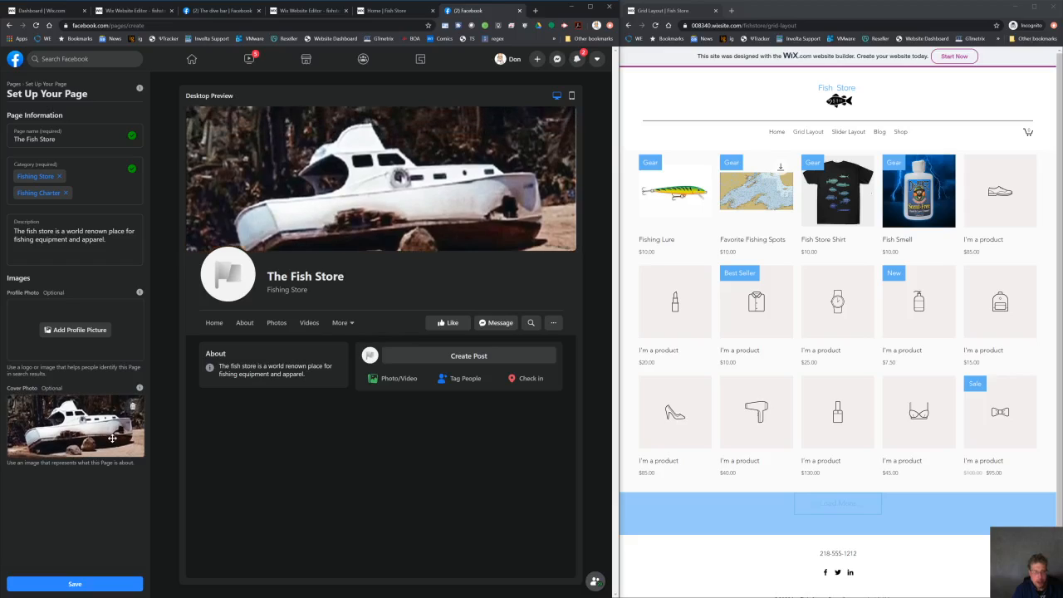
left_click(79, 330)
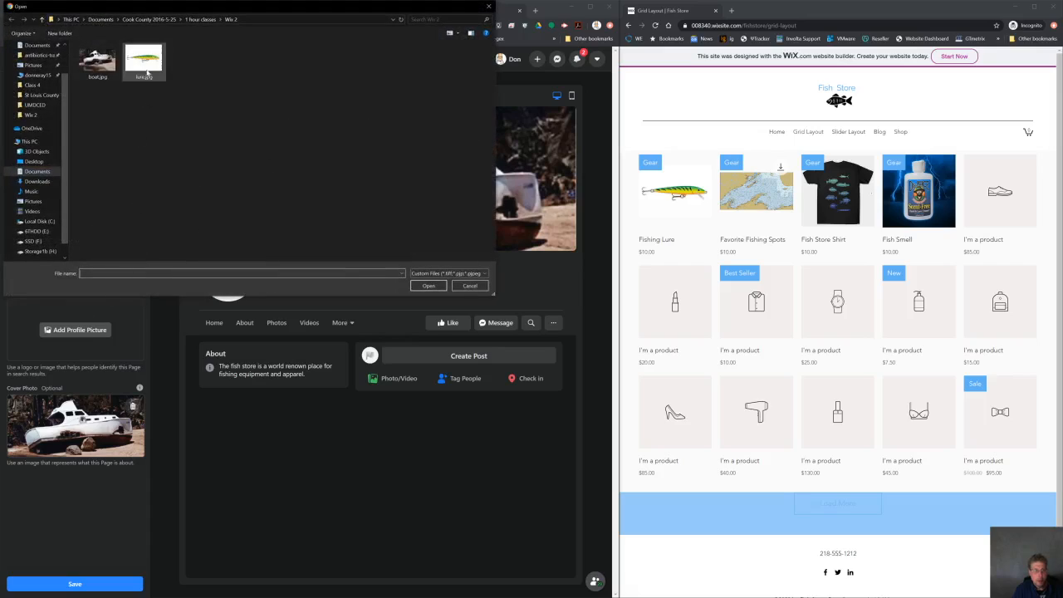
double_click(147, 66)
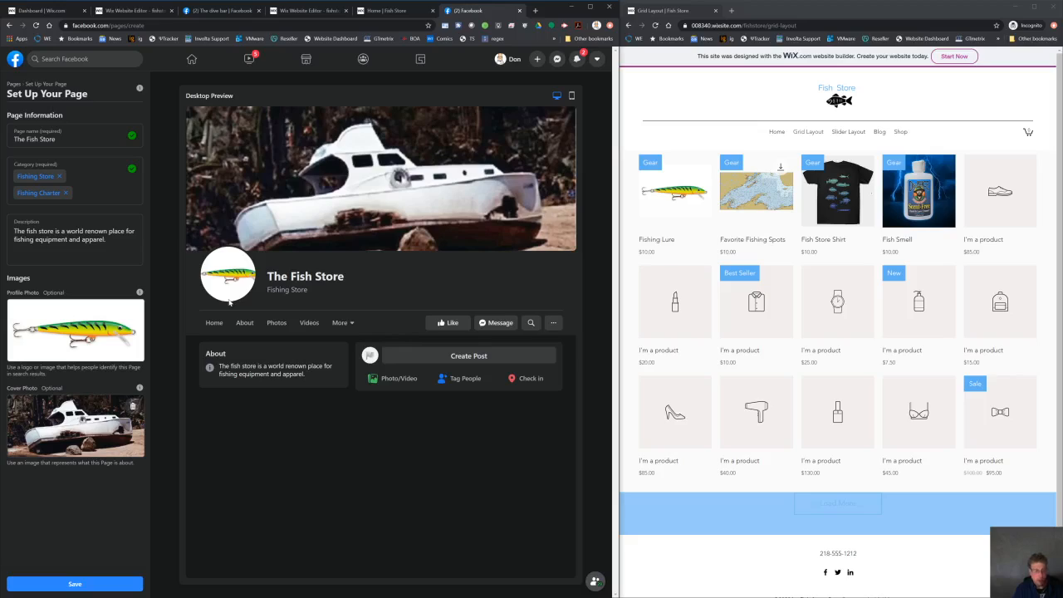
Save the Fish Store page setup with its new profile and cover photos
left_click(75, 583)
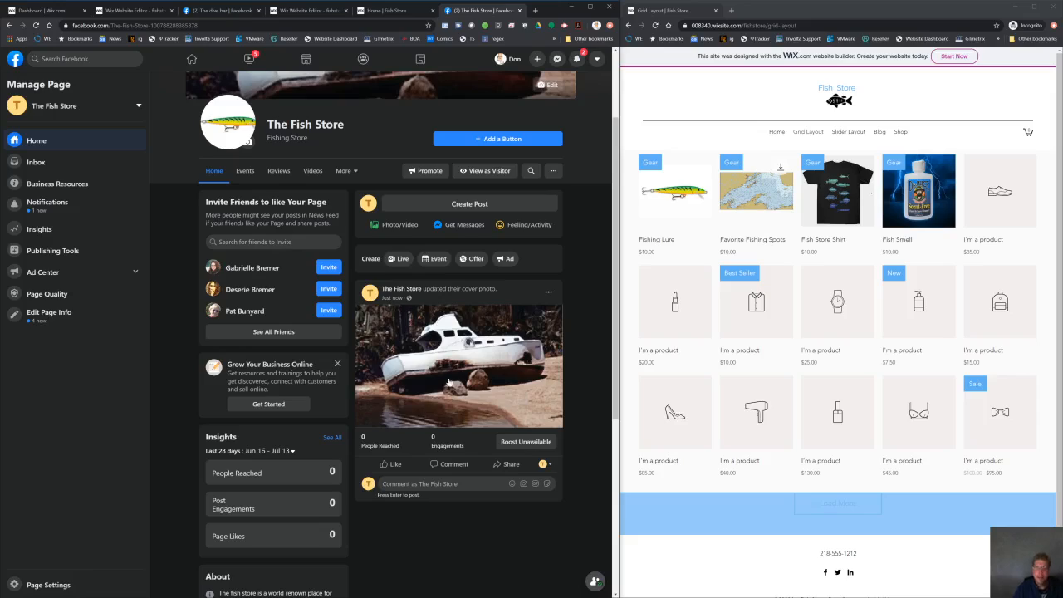
Search Google in a new browser tab for "search console dashboard google", leaving "wix" out of the query
left_click(536, 11)
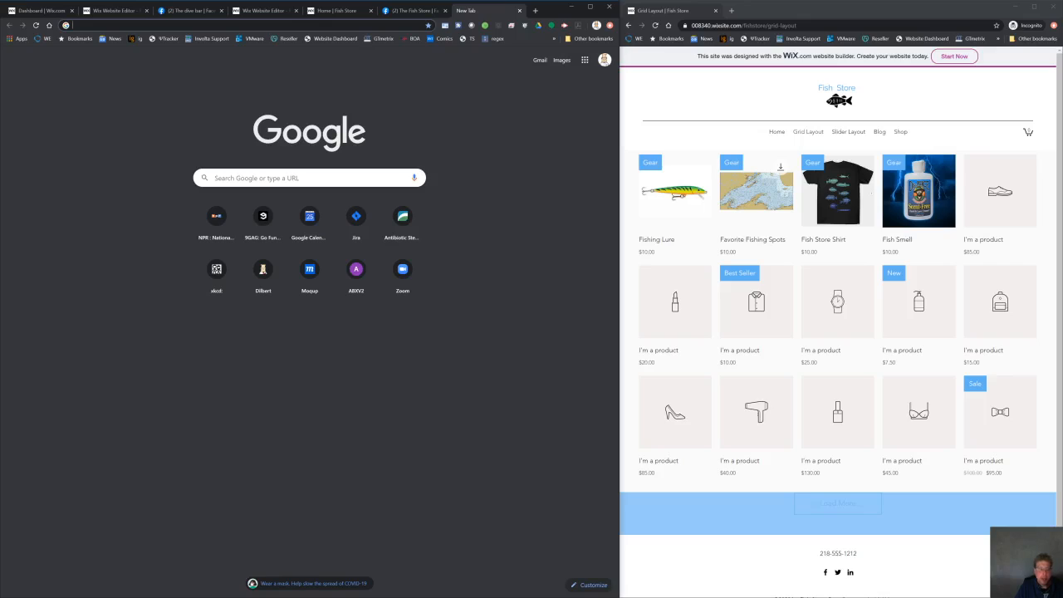
type("search")
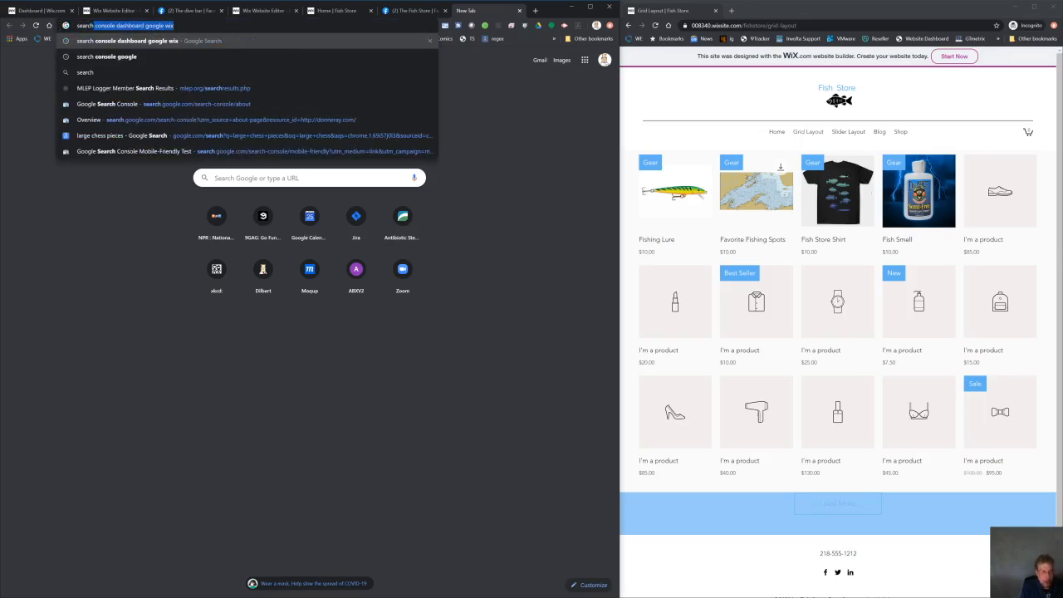
type(" console dashboard g")
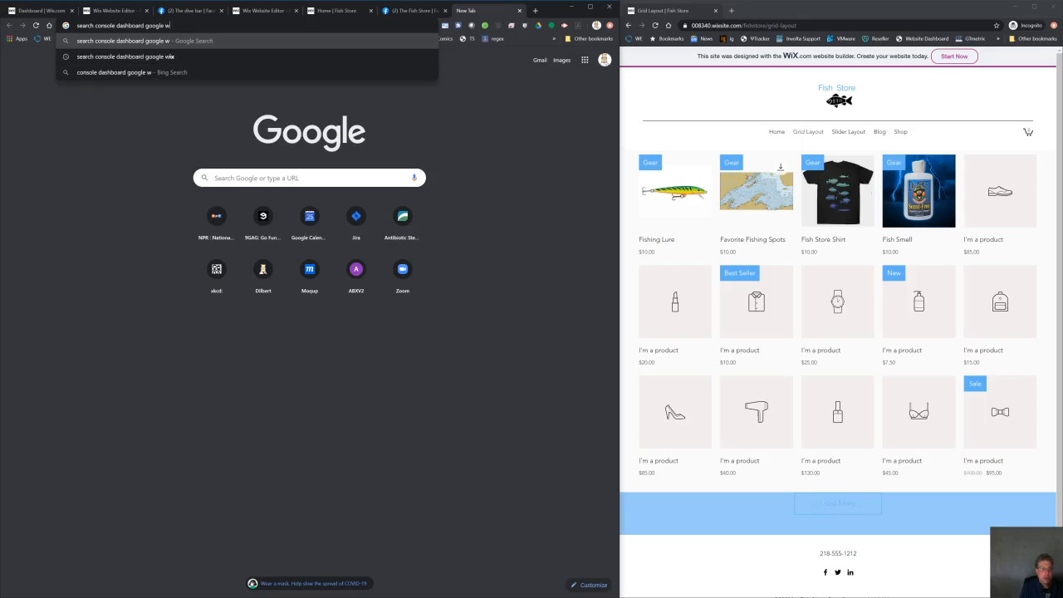
key("BackSpace")
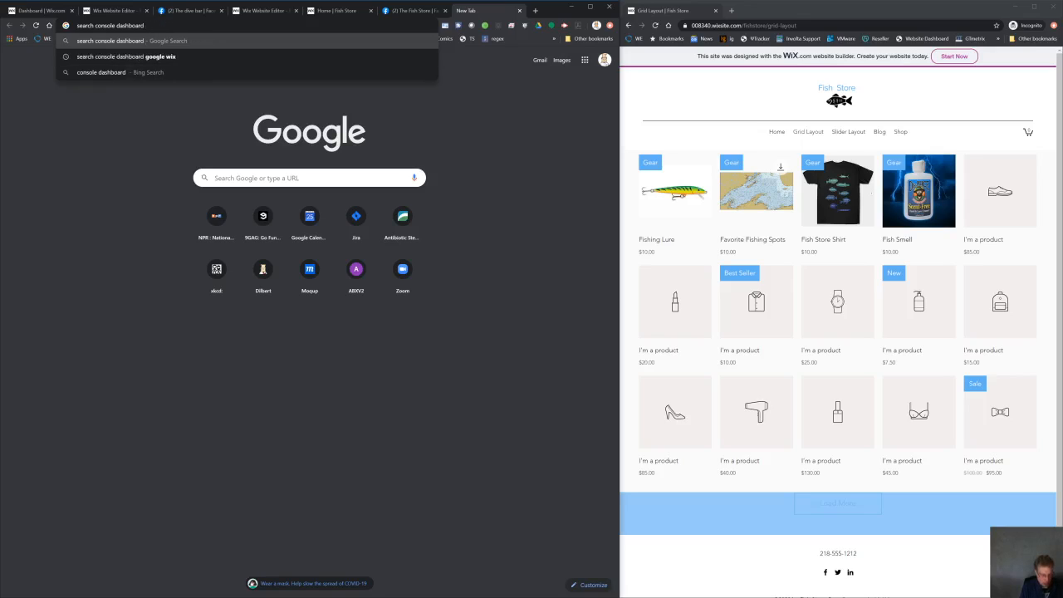
type("google")
key("Return")
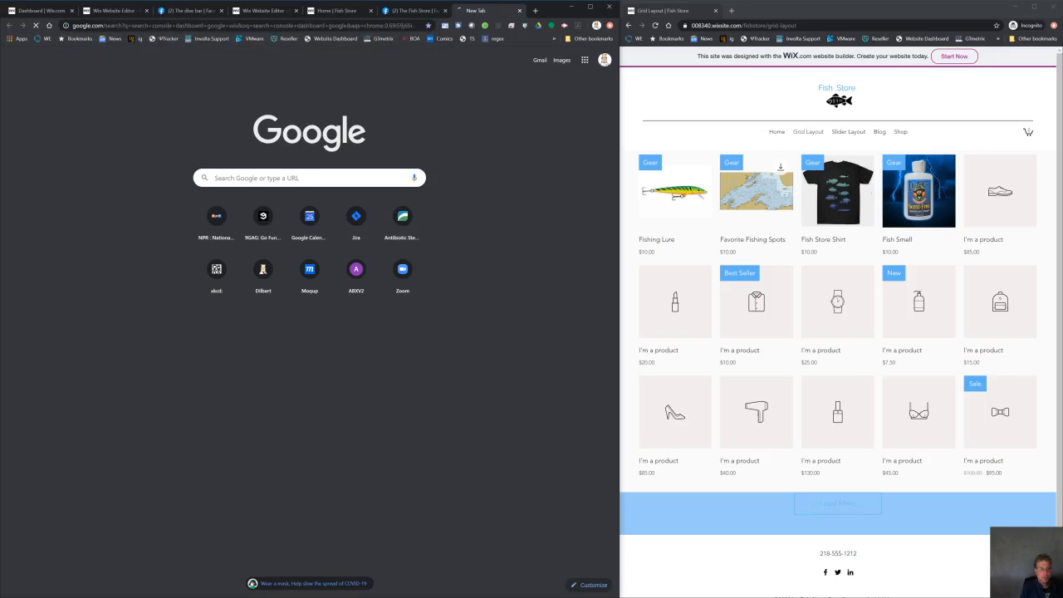
left_click(189, 64)
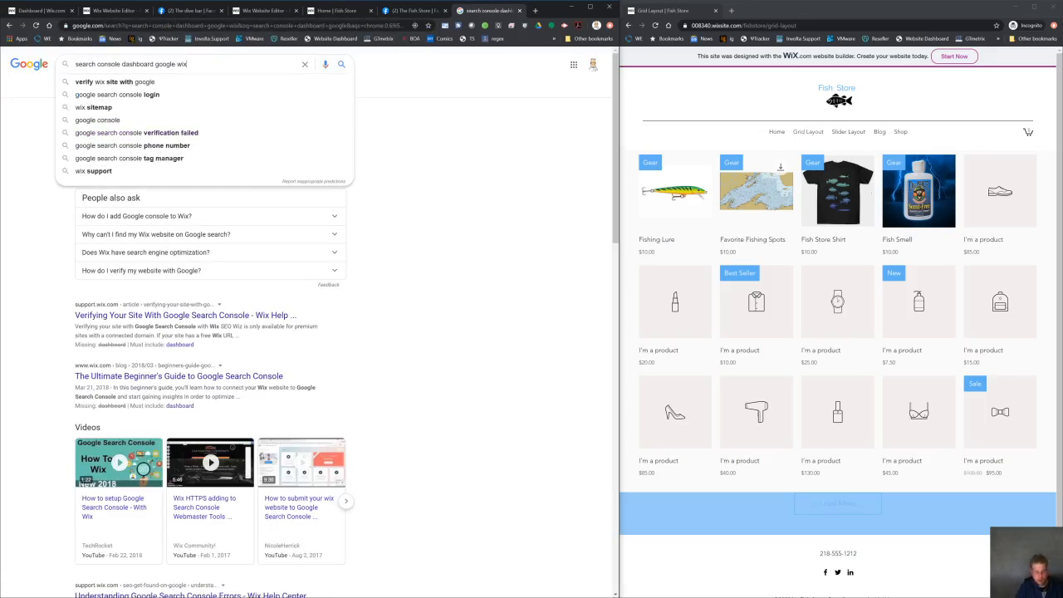
key("BackSpace")
key("BackSpace")
key("BackSpace")
key("Return")
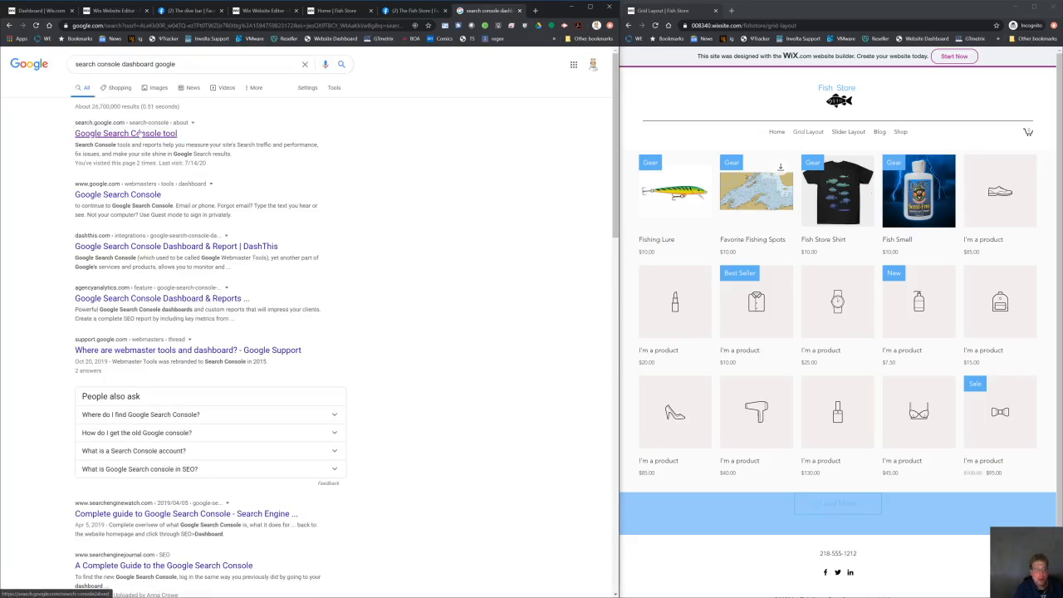
Open the Google Search Console tool from the results, start it, and dismiss the mobile-first indexing notice on the troop533.org overview
left_click(140, 132)
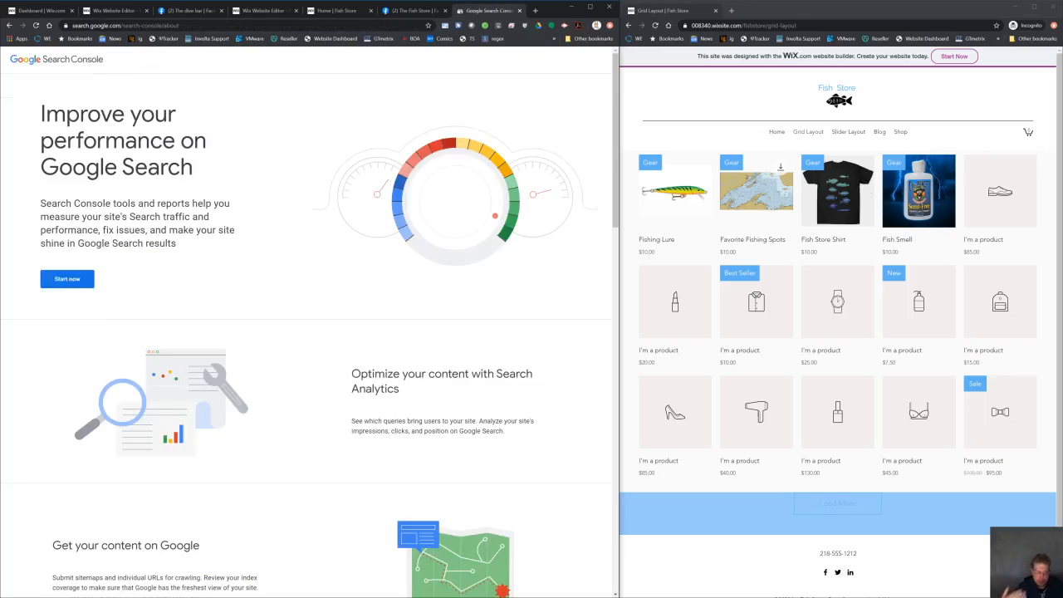
scroll(150, 191, "down", 5)
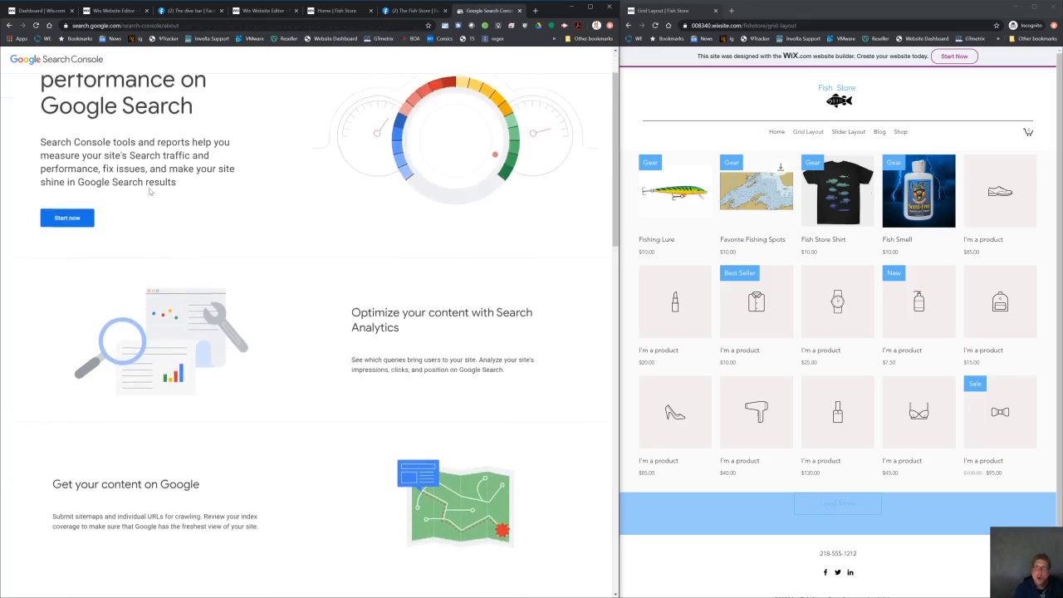
scroll(151, 191, "up", 5)
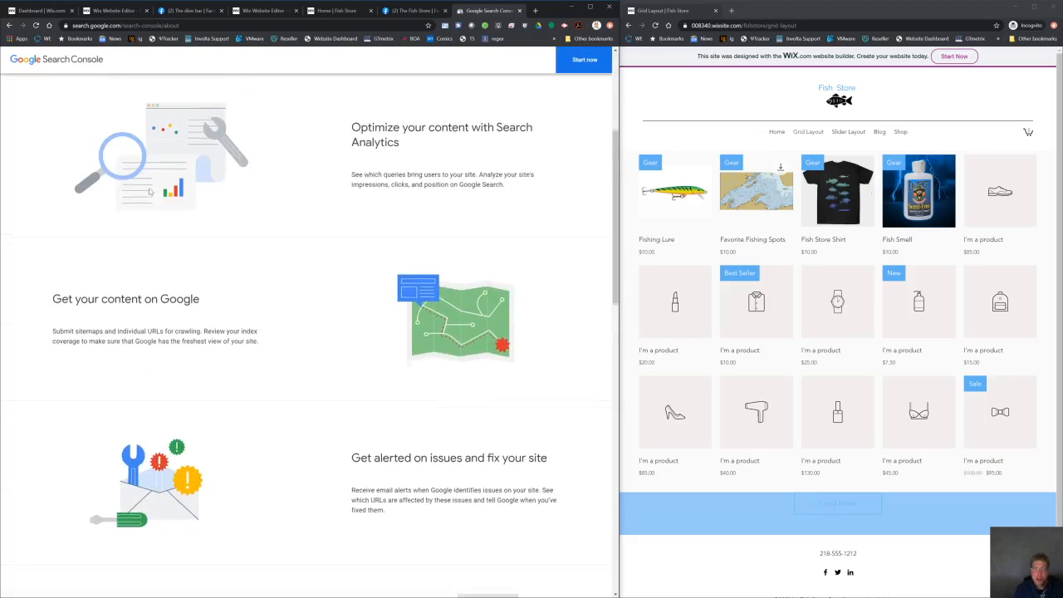
scroll(288, 138, "down", 7)
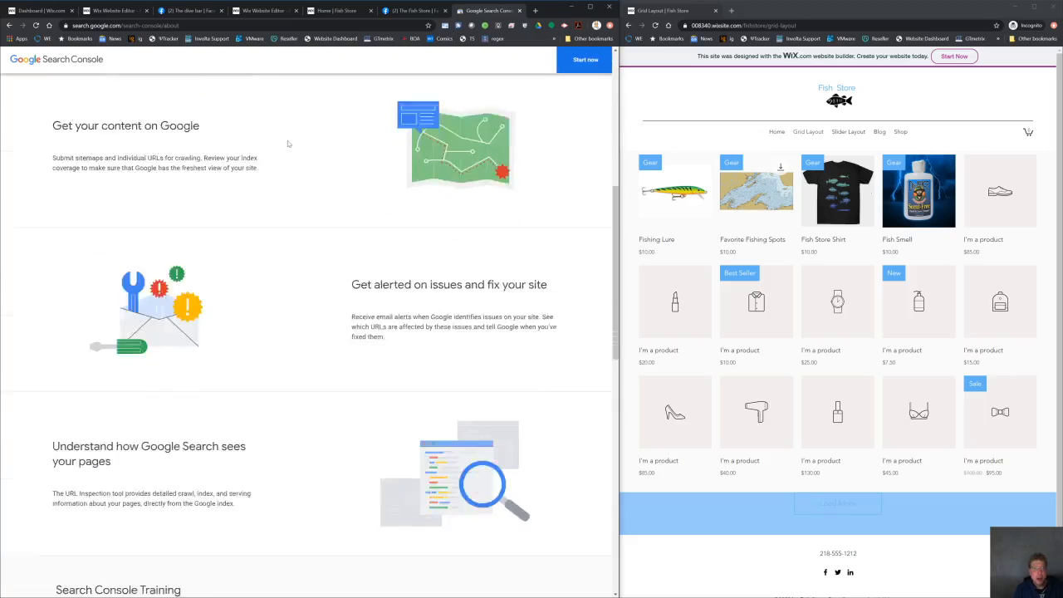
left_click(575, 59)
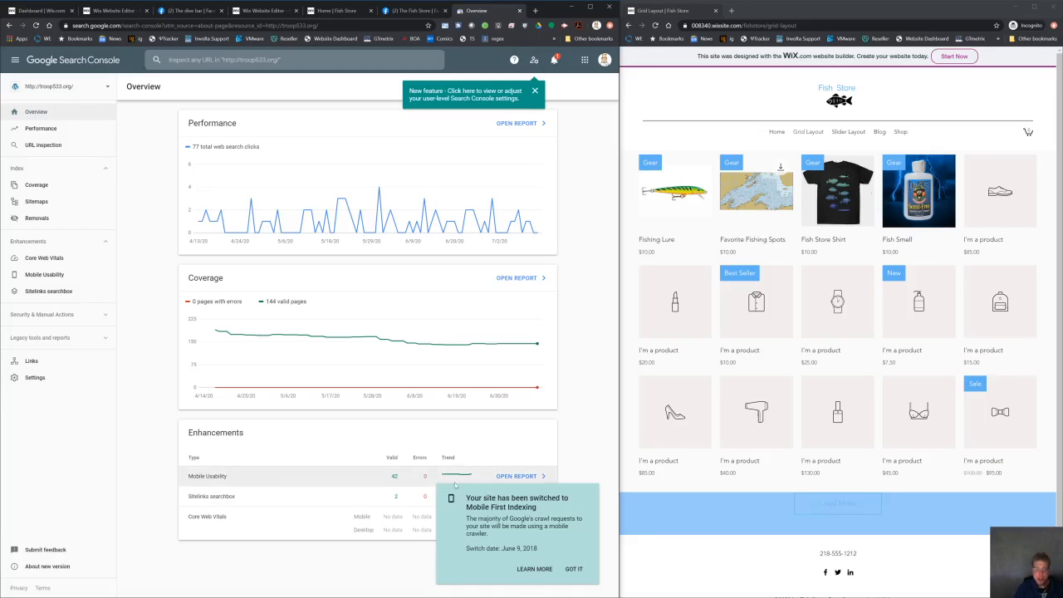
left_click(574, 569)
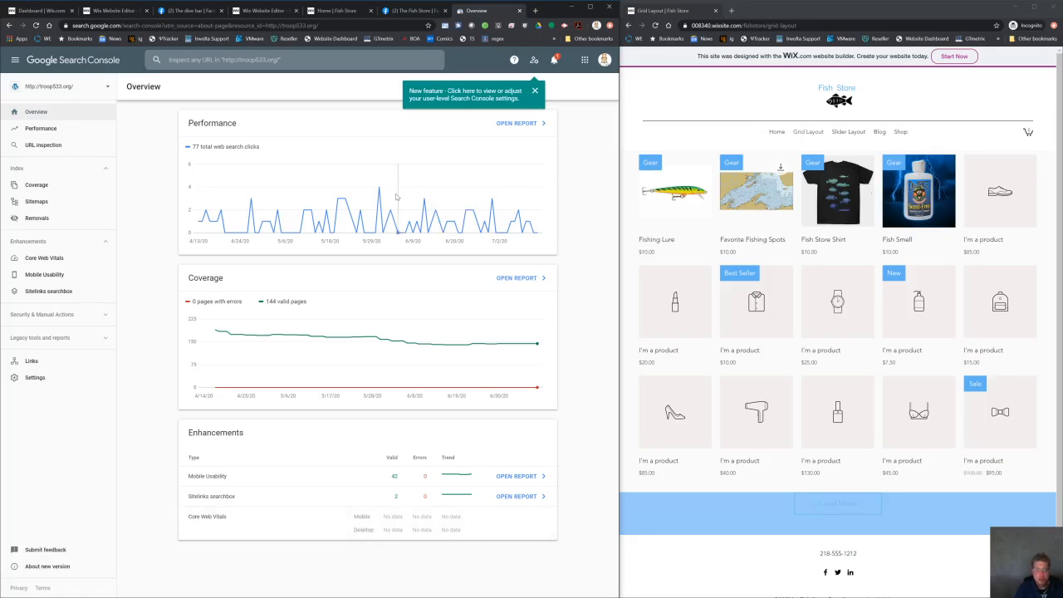
View the Coverage report for troop533.org, and examine the clicks and impressions of its search queries in the Performance report
mouse_move(396, 196)
left_click(96, 189)
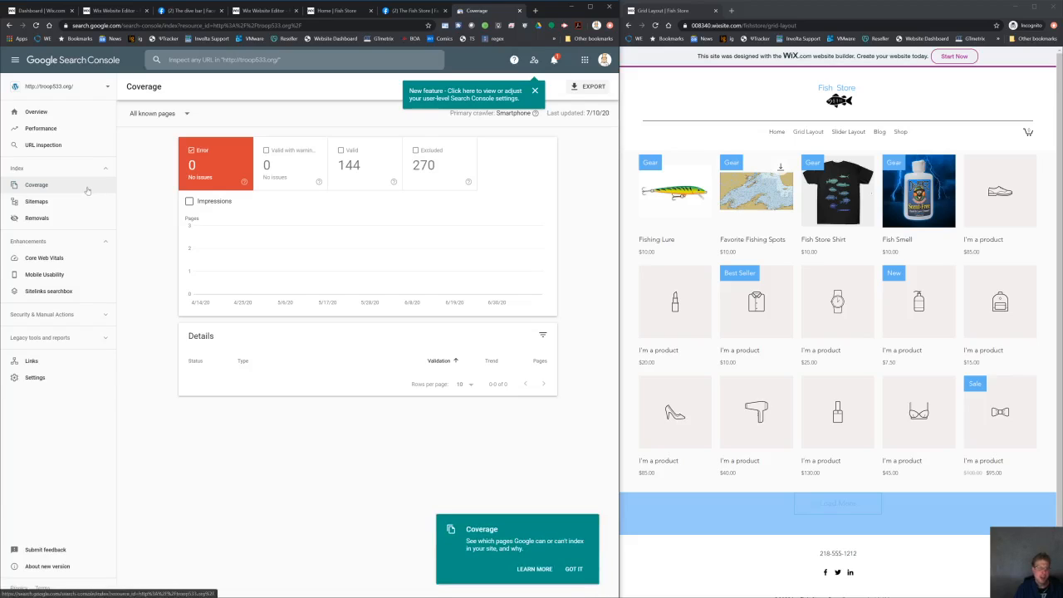
left_click(57, 133)
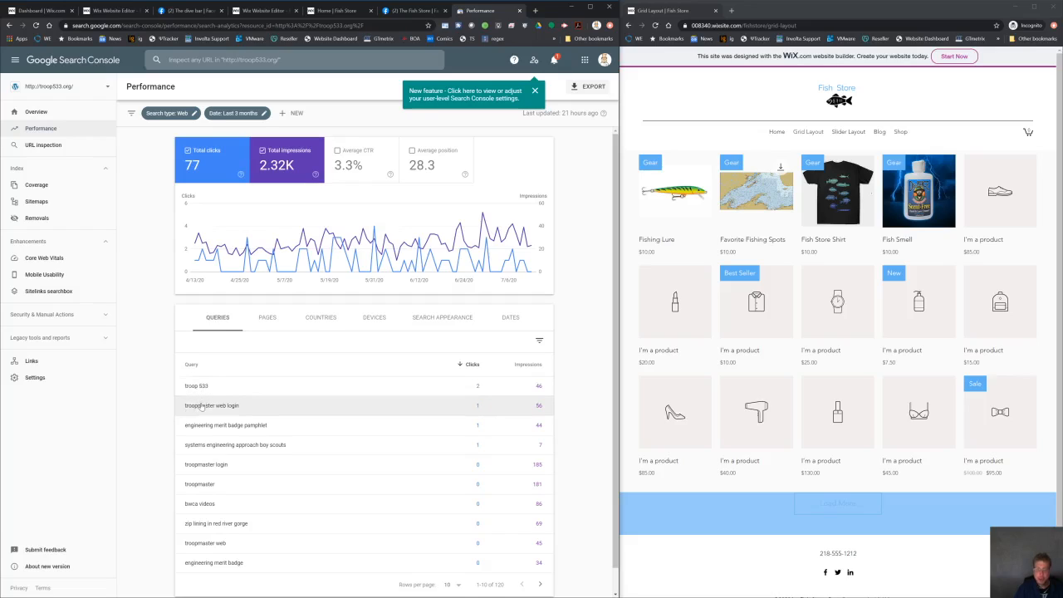
scroll(206, 397, "down", 1)
scroll(205, 397, "down", 1)
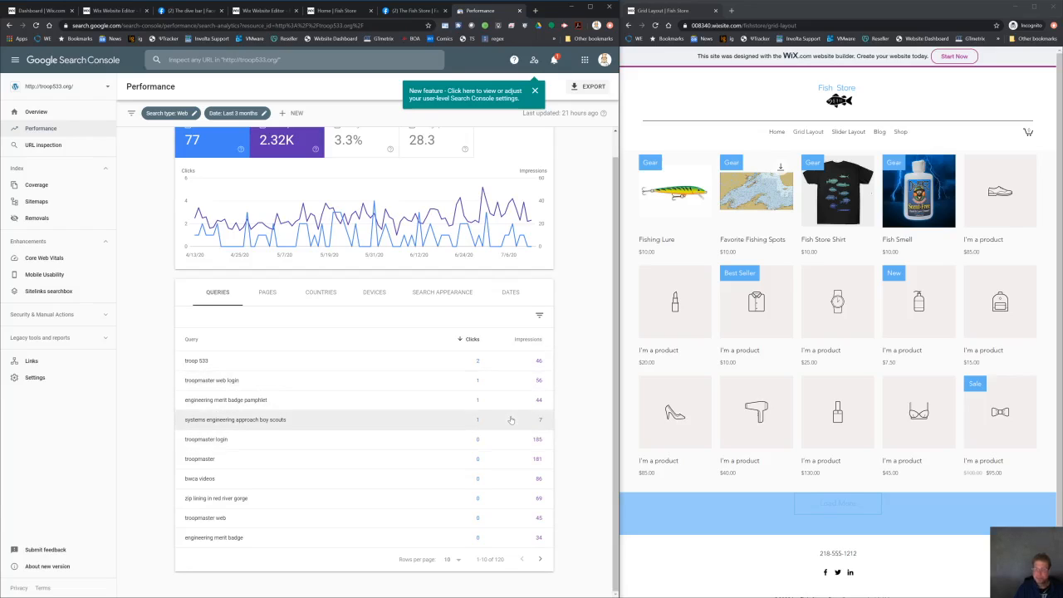
scroll(511, 420, "up", 1)
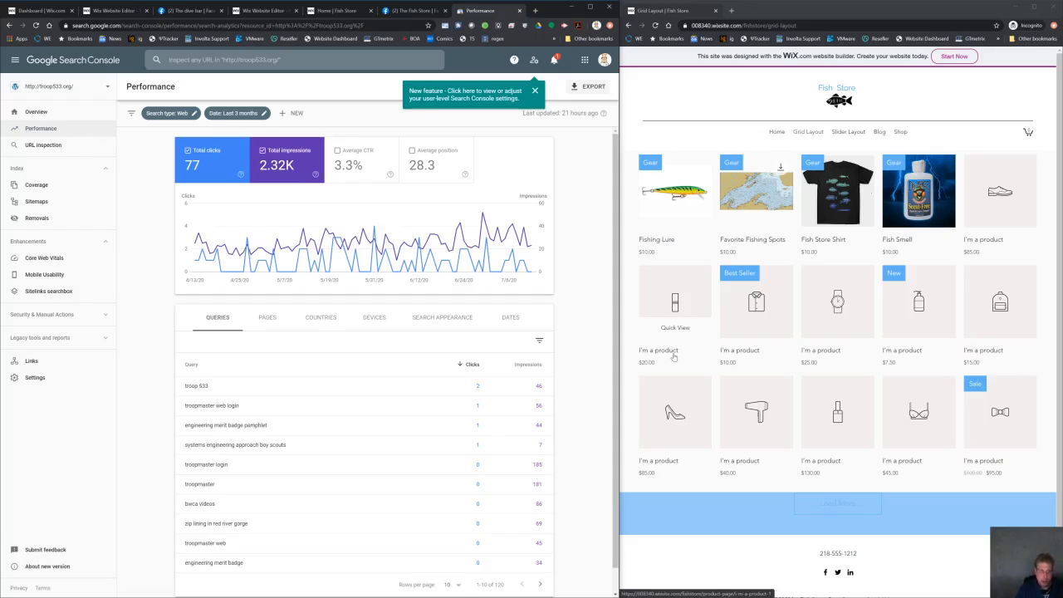
scroll(674, 357, "down", 1)
scroll(495, 387, "down", 1)
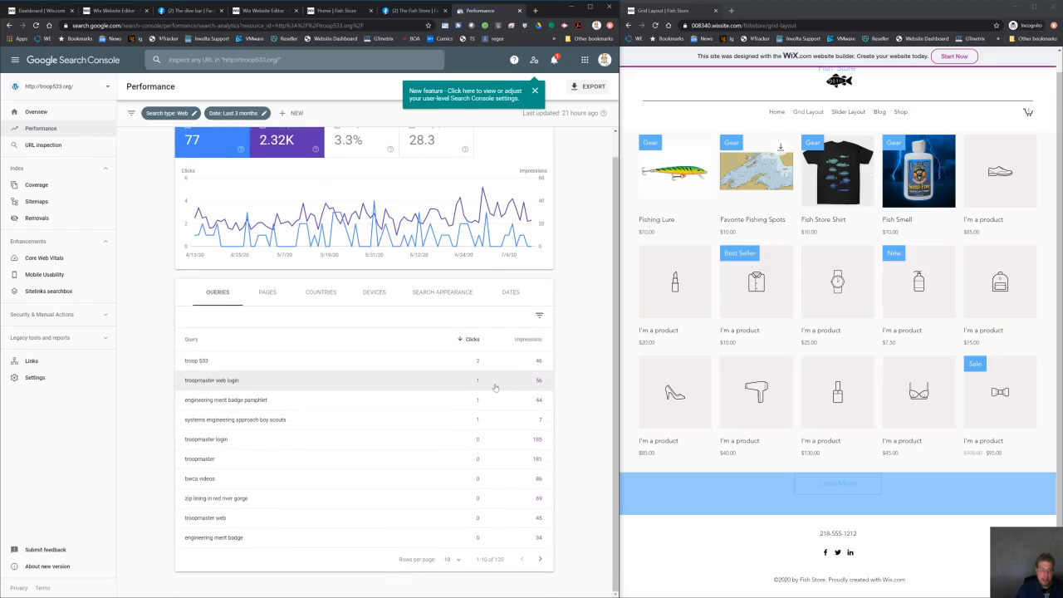
Break the performance data down by page and sort the pages by impressions, highest first
left_click(269, 293)
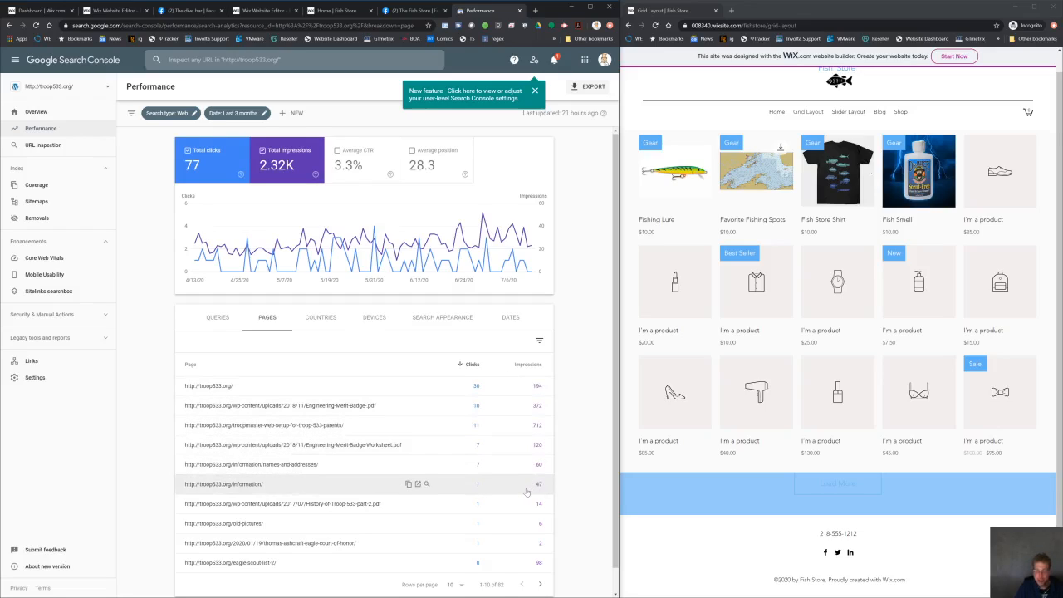
scroll(525, 492, "down", 1)
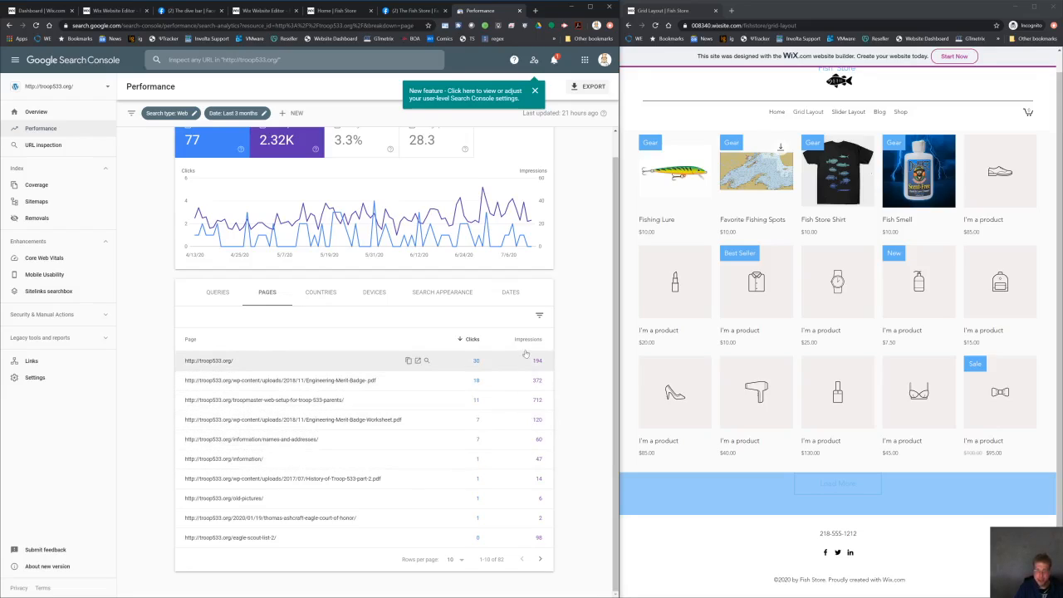
left_click(540, 316)
left_click(539, 317)
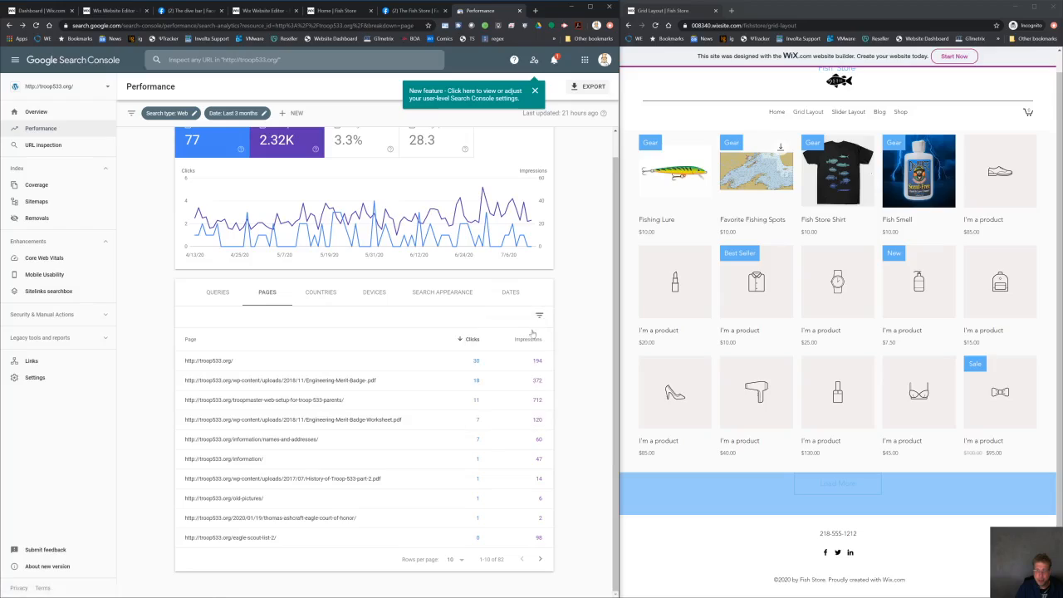
left_click(528, 338)
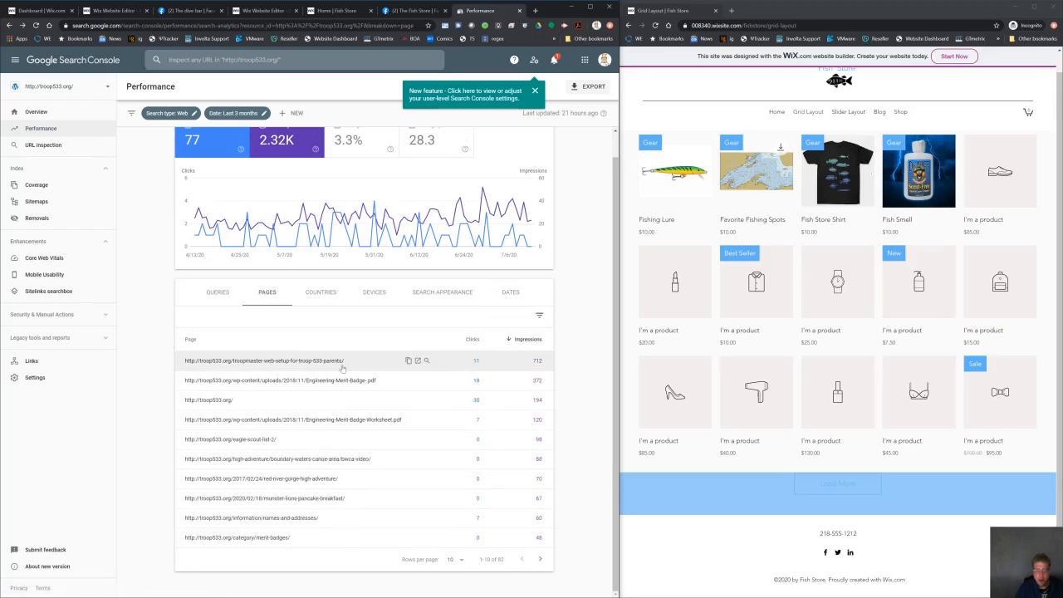